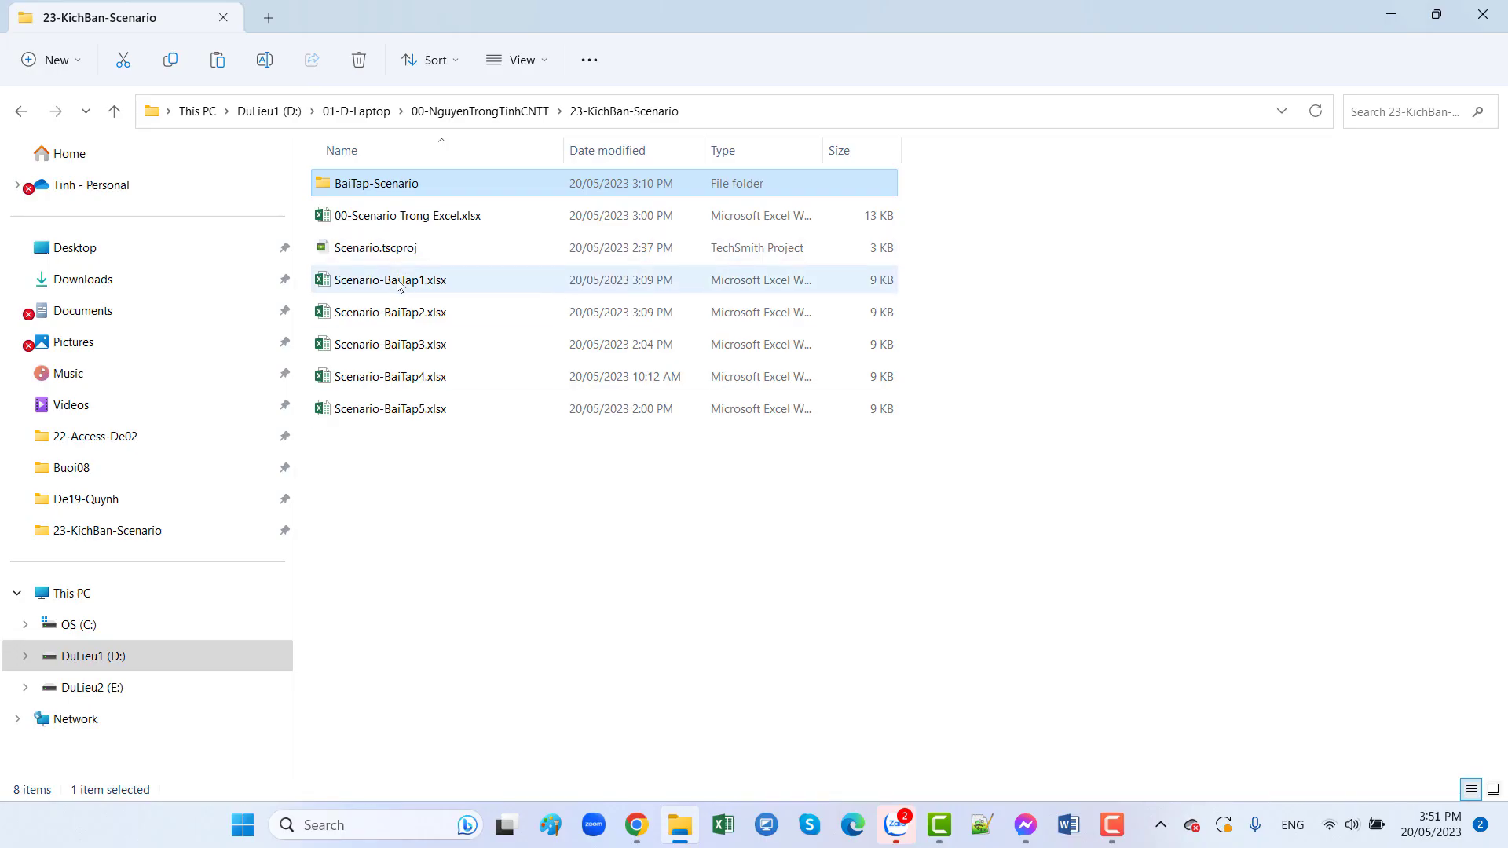
Open Scenario-BaiTap1.xlsx from its File Explorer folder to show the product data and two scenarios
double_click(402, 280)
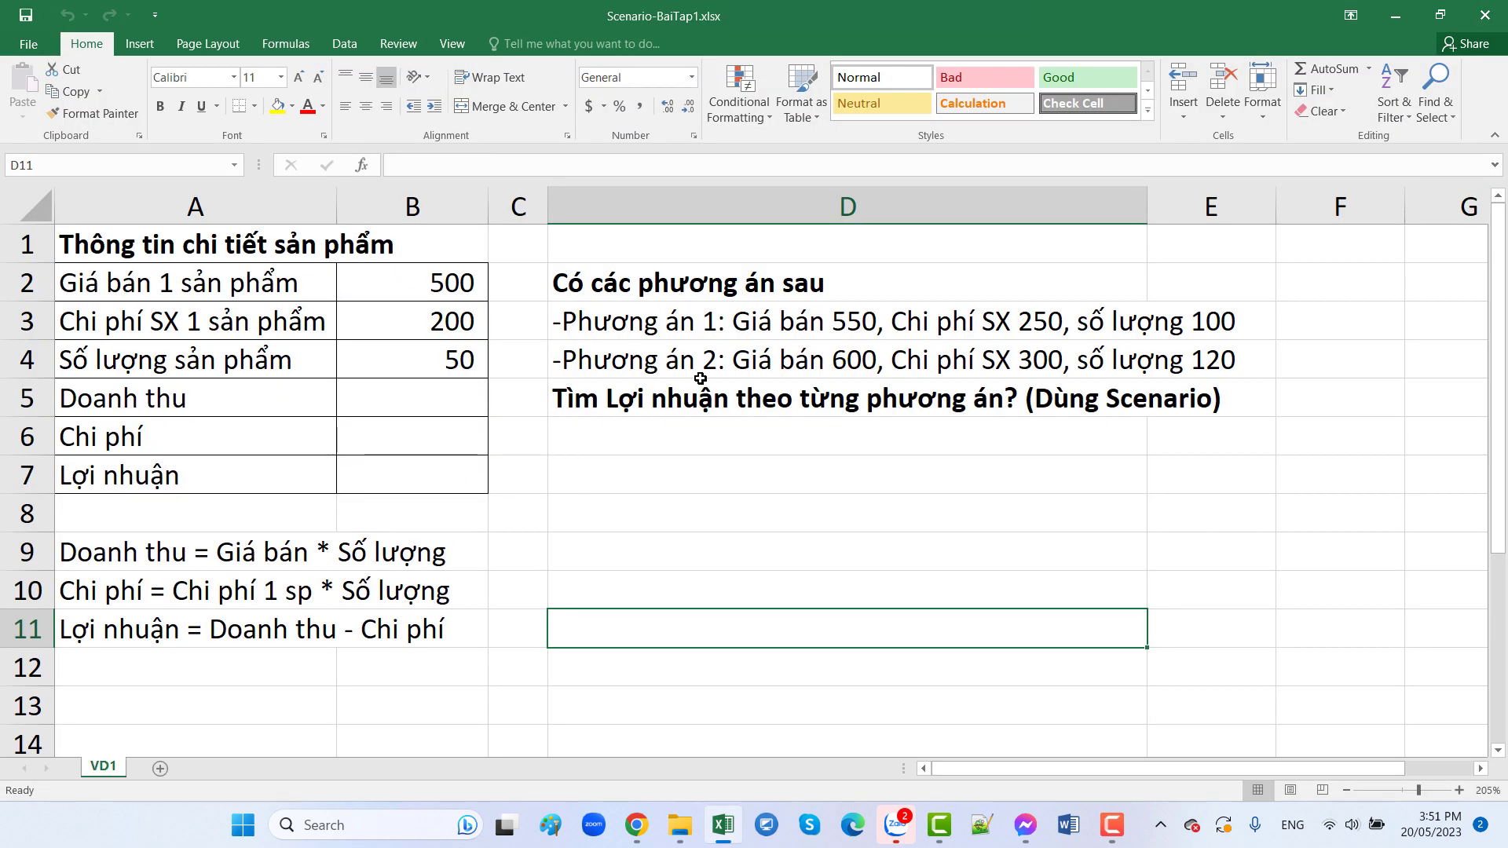
left_click(753, 488)
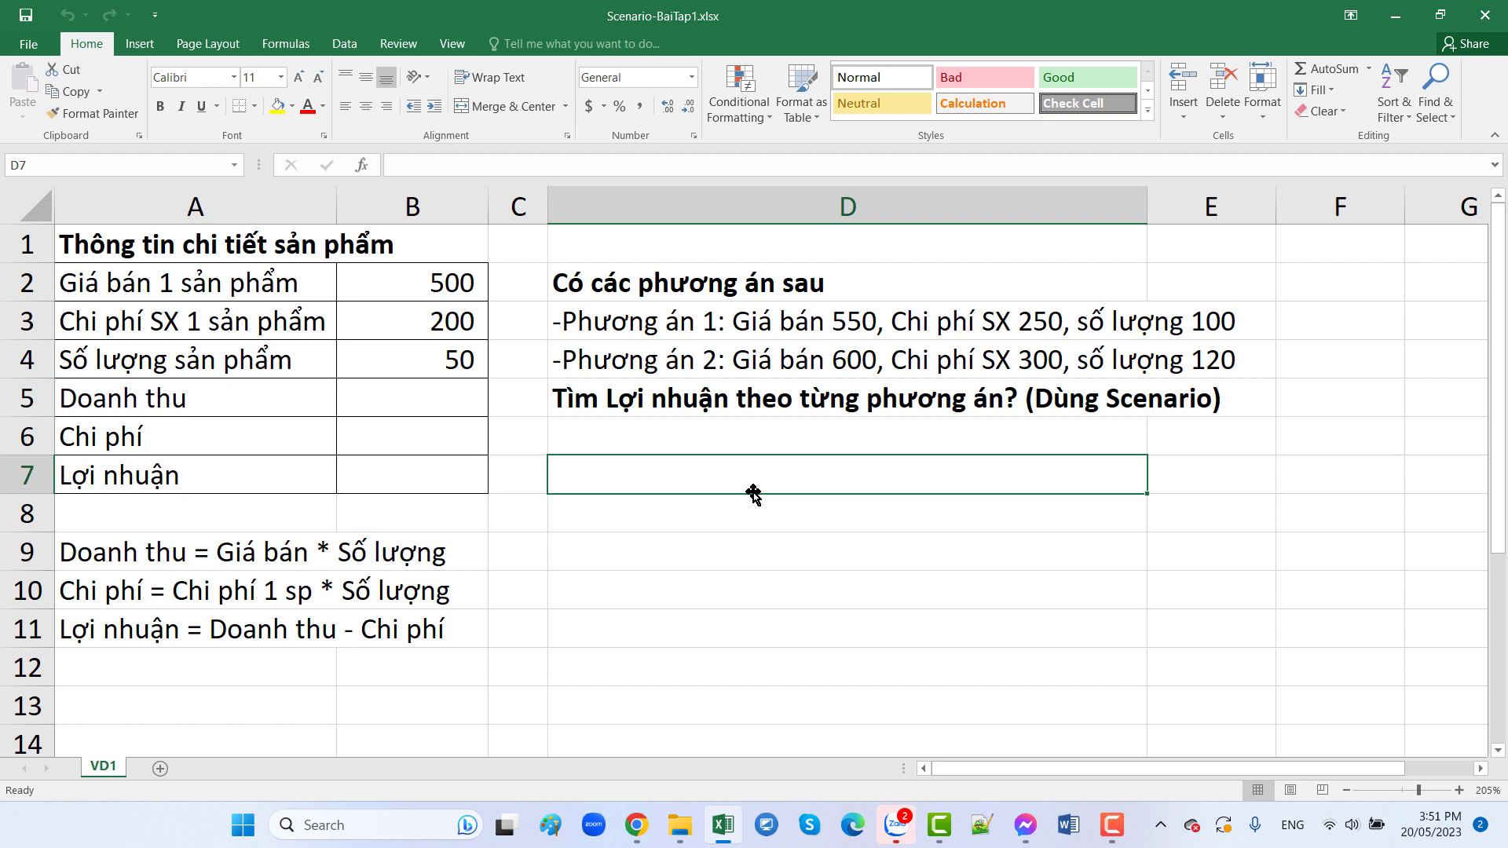
Review the selling price, unit cost and quantity inputs in B2:B4
left_click(109, 245)
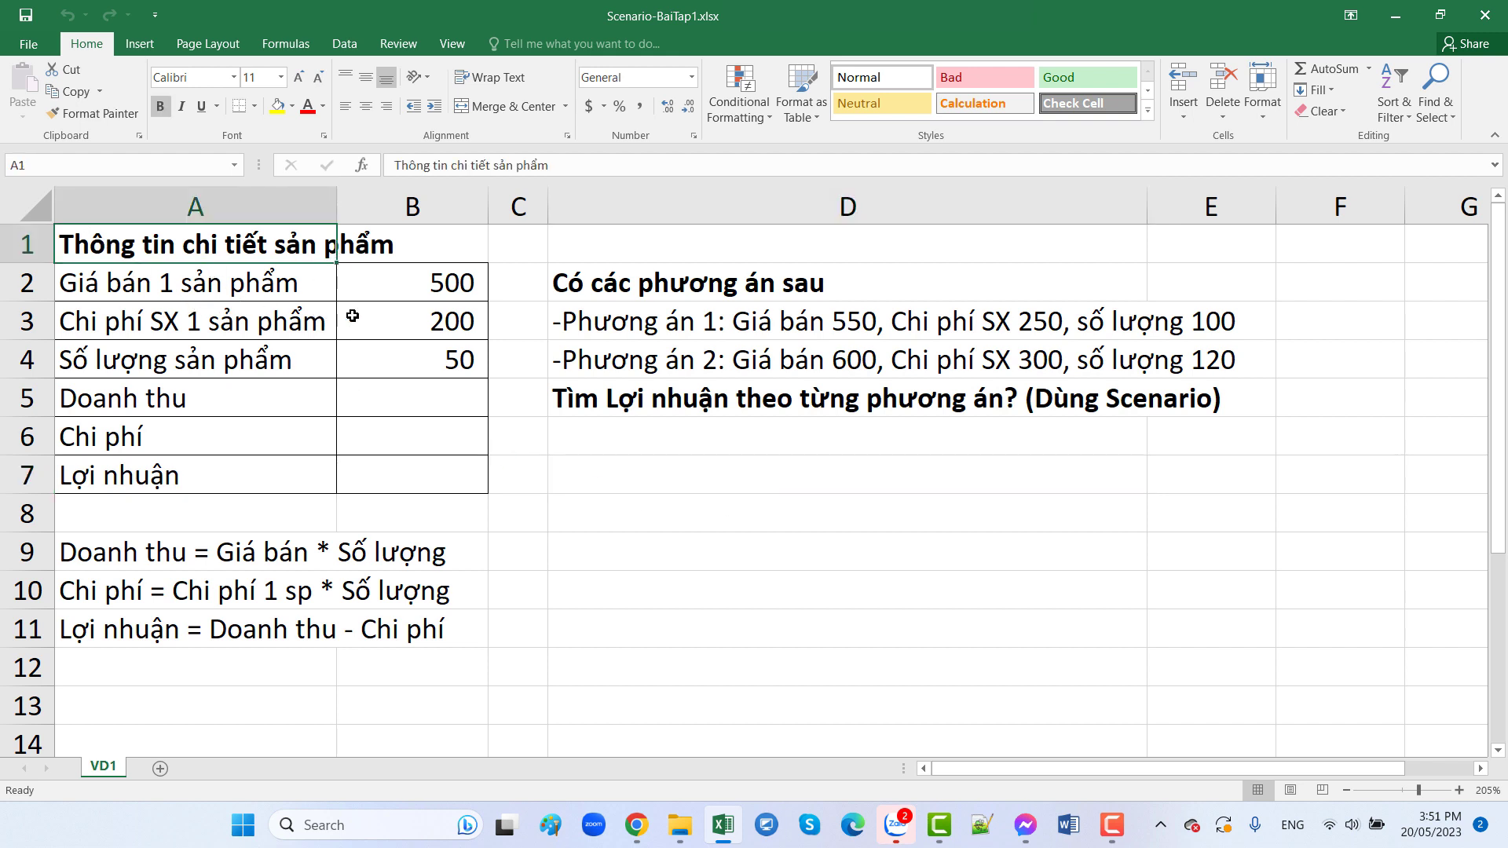
left_click(417, 281)
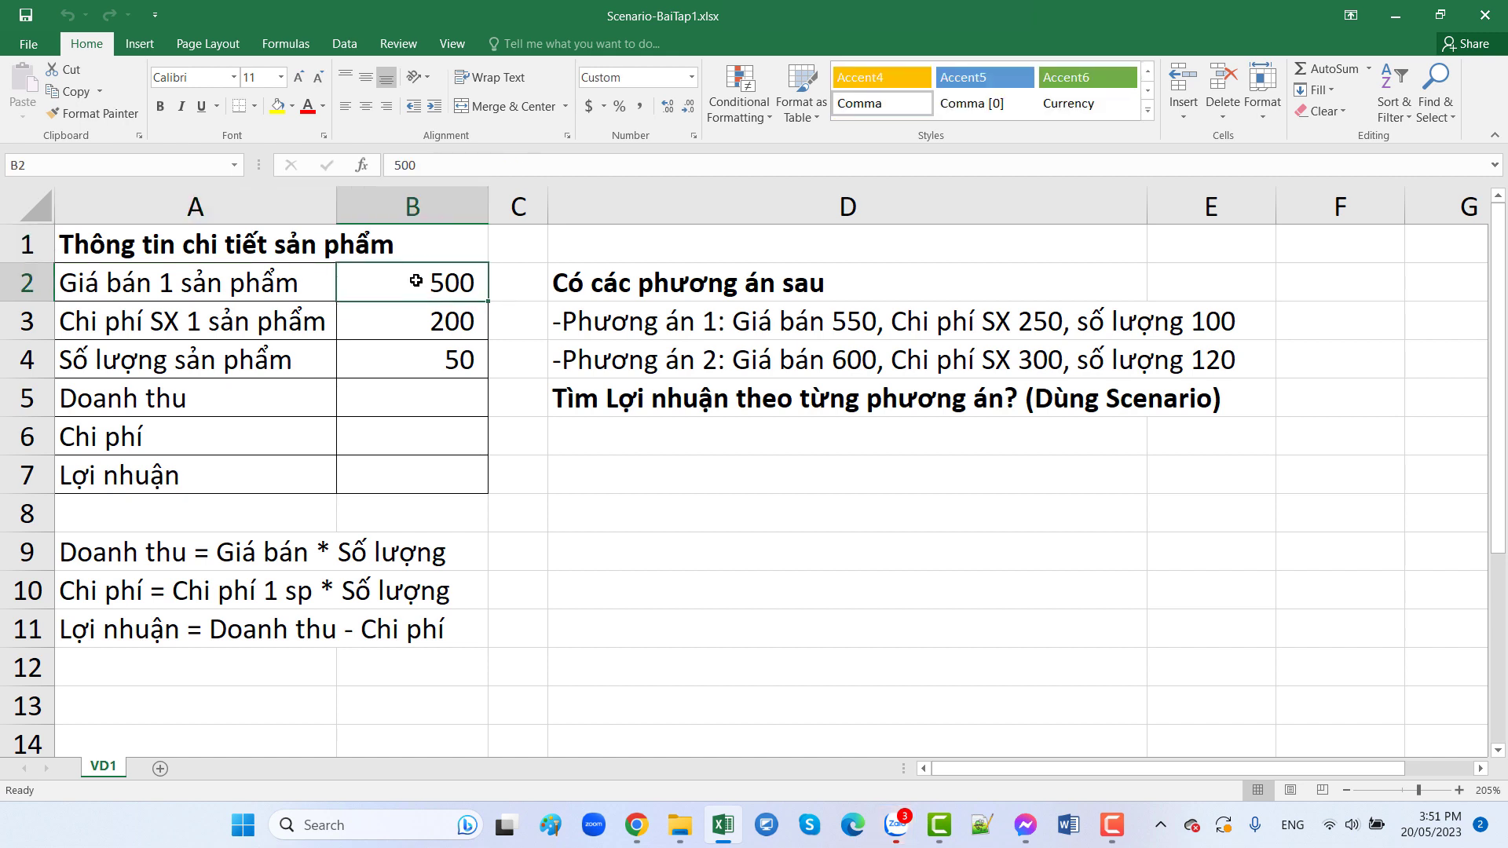
left_click(264, 327)
left_click(448, 323)
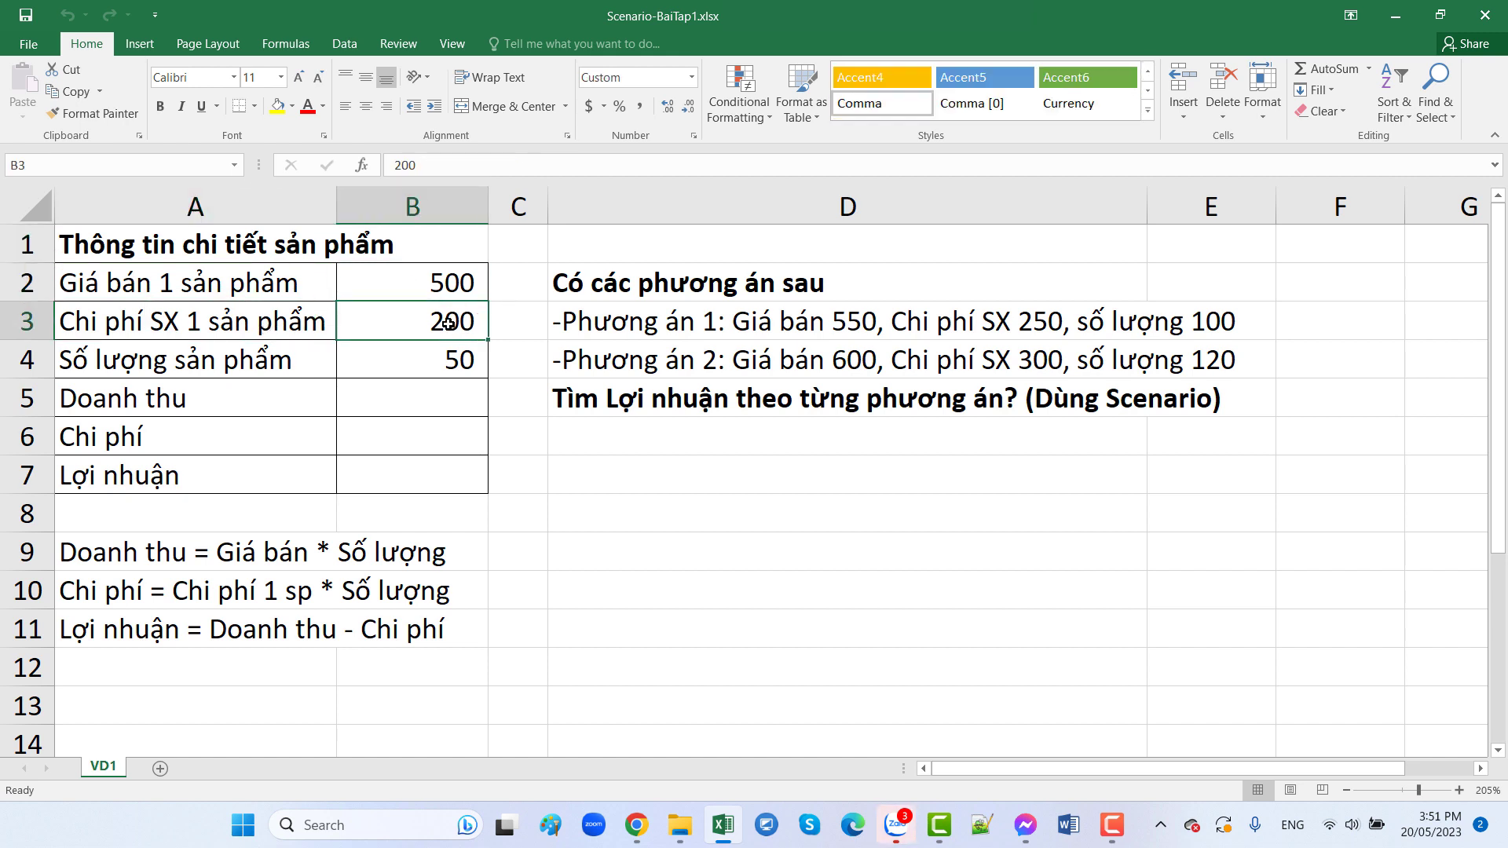
left_click(255, 353)
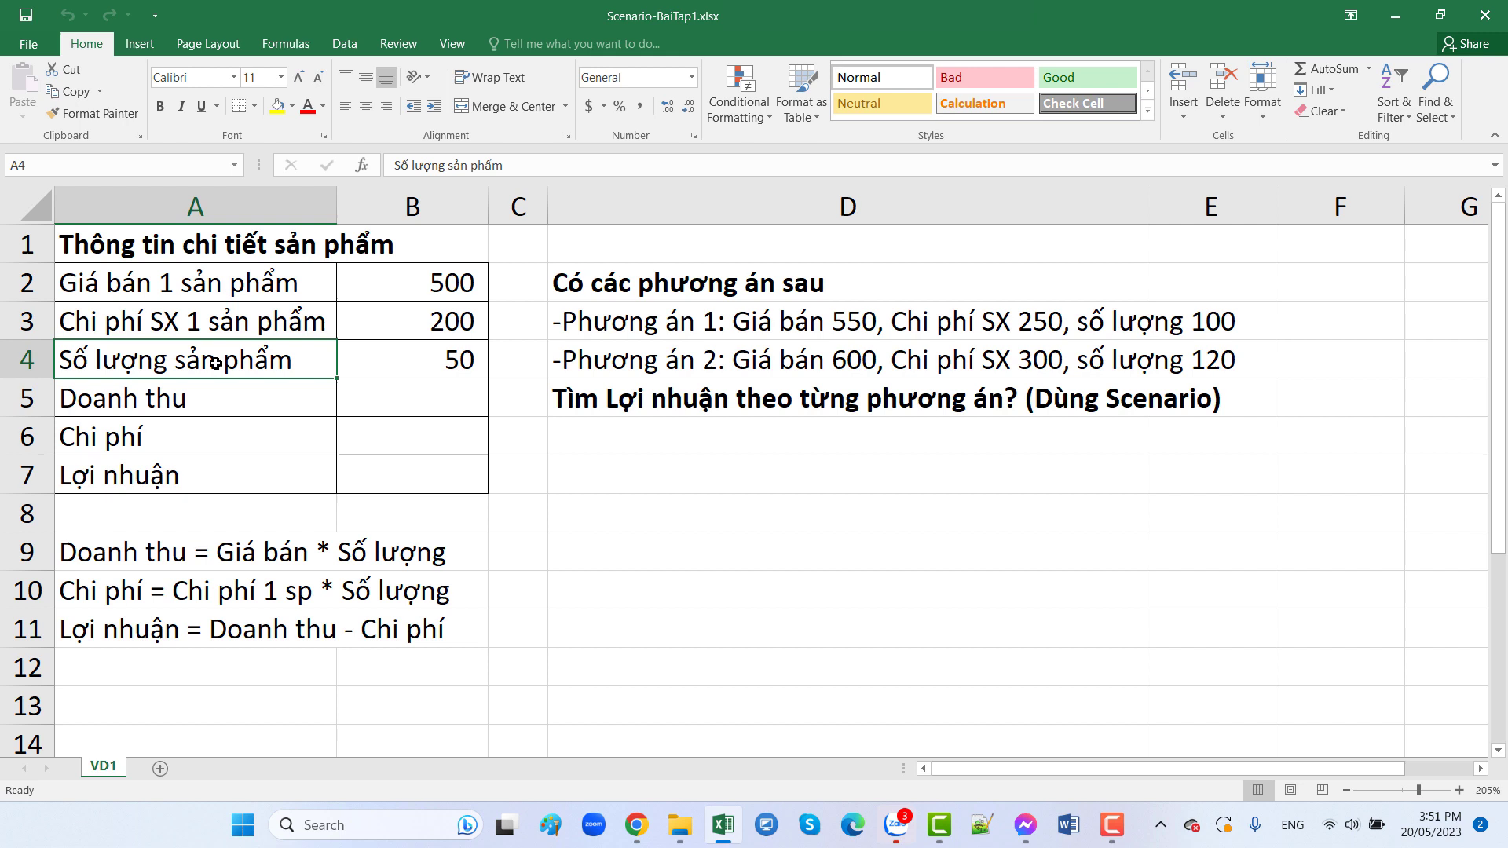
left_click(425, 359)
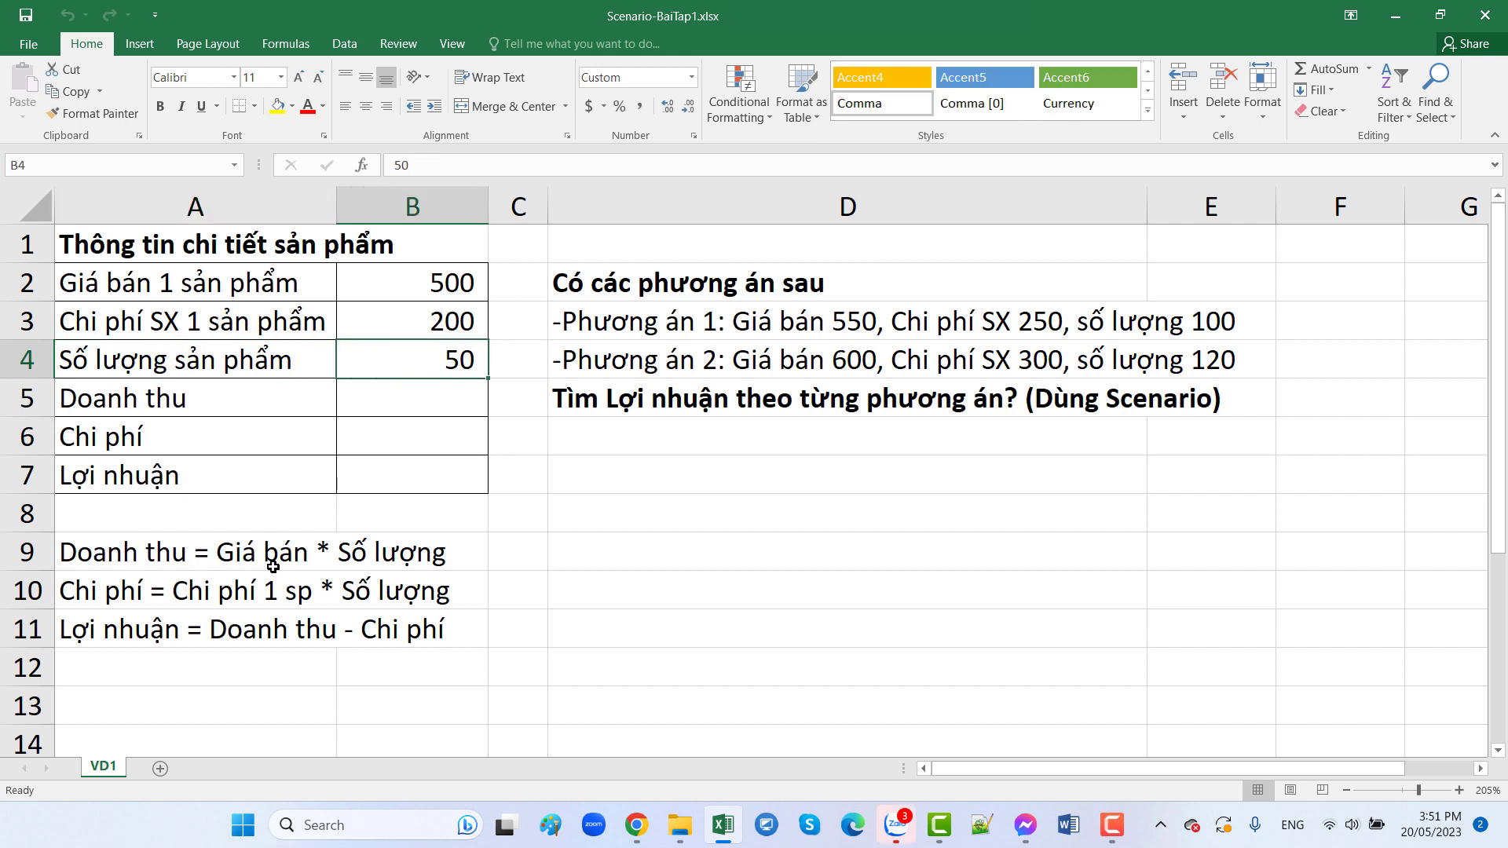
Enter the revenue formula =B2*B4 in B5, giving 25,000
left_click(393, 404)
type("=")
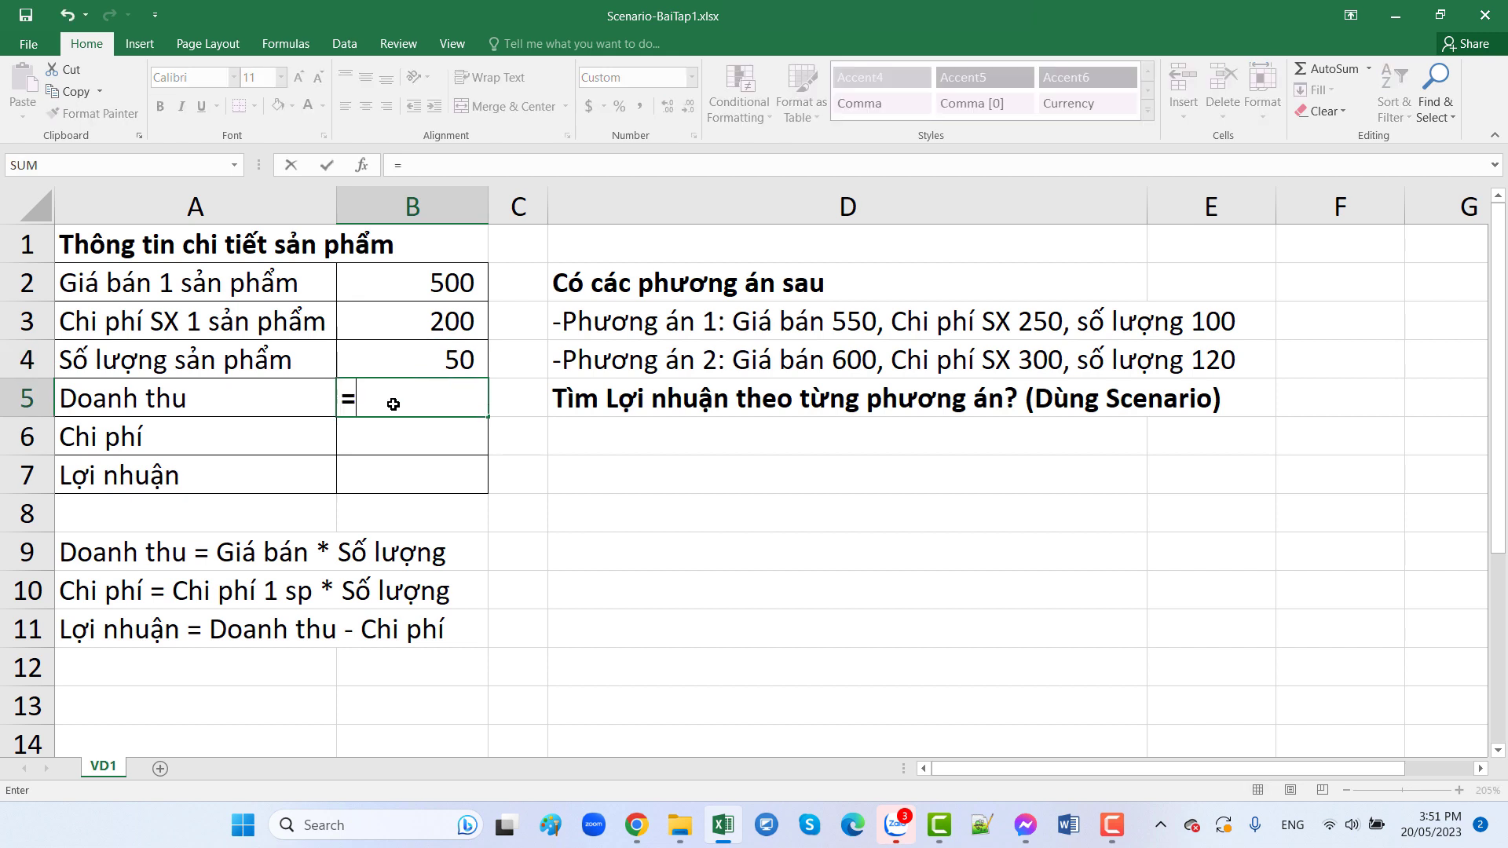
left_click(415, 277)
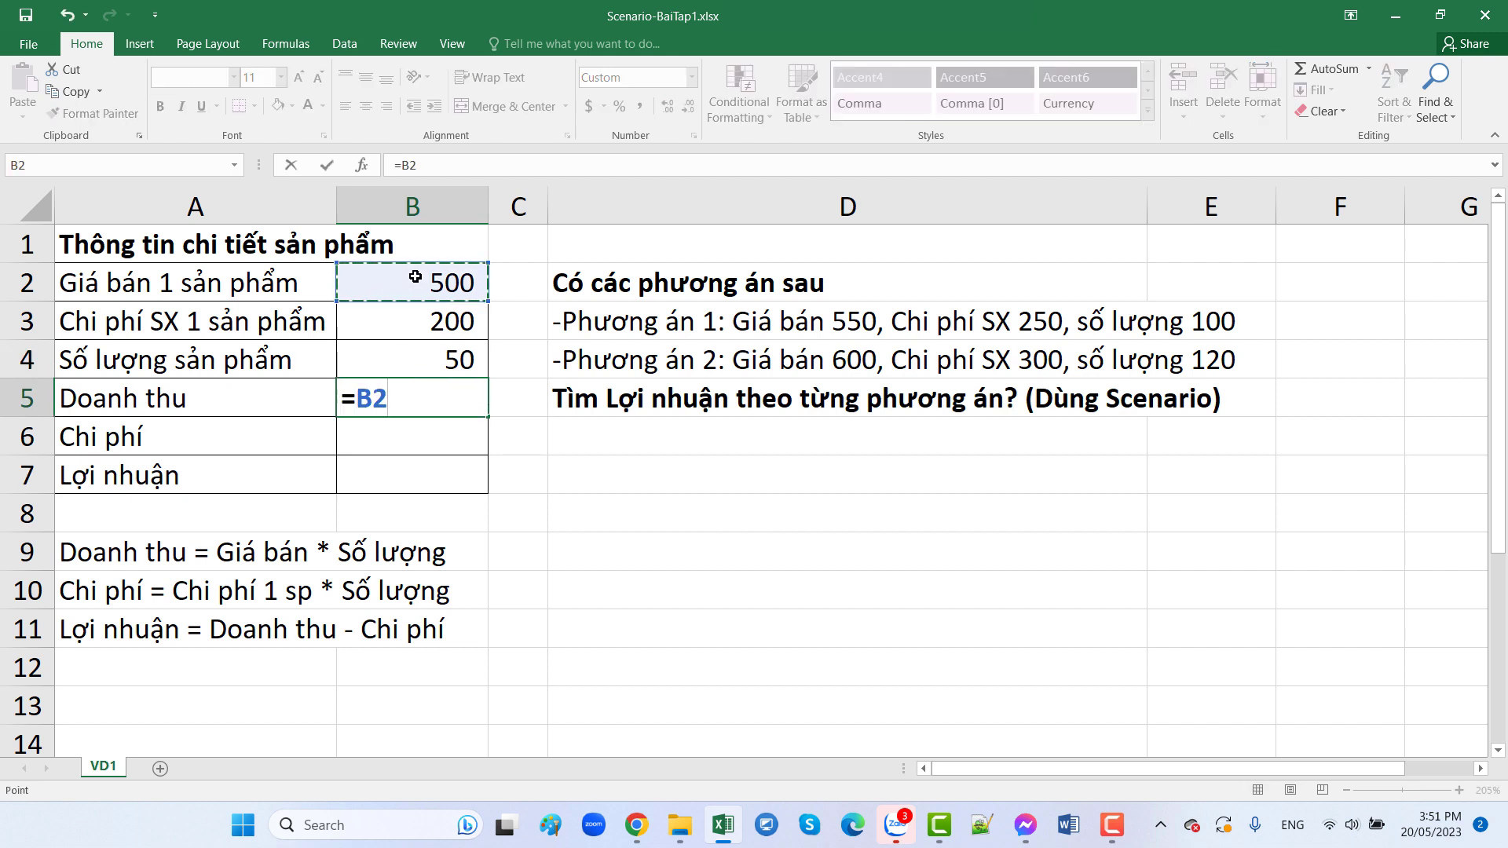
type("*")
left_click(419, 367)
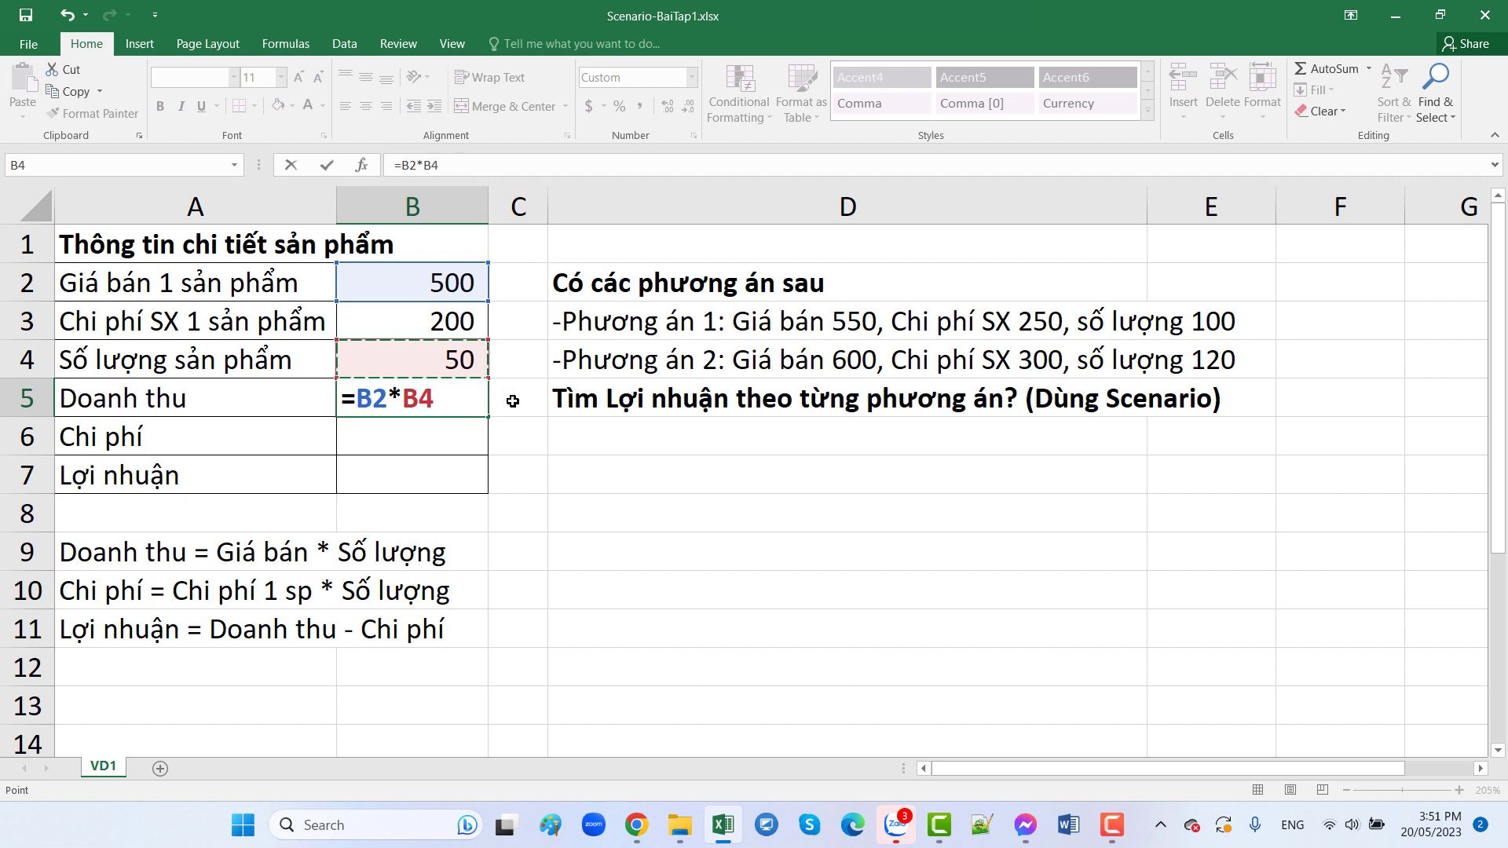
key("Return")
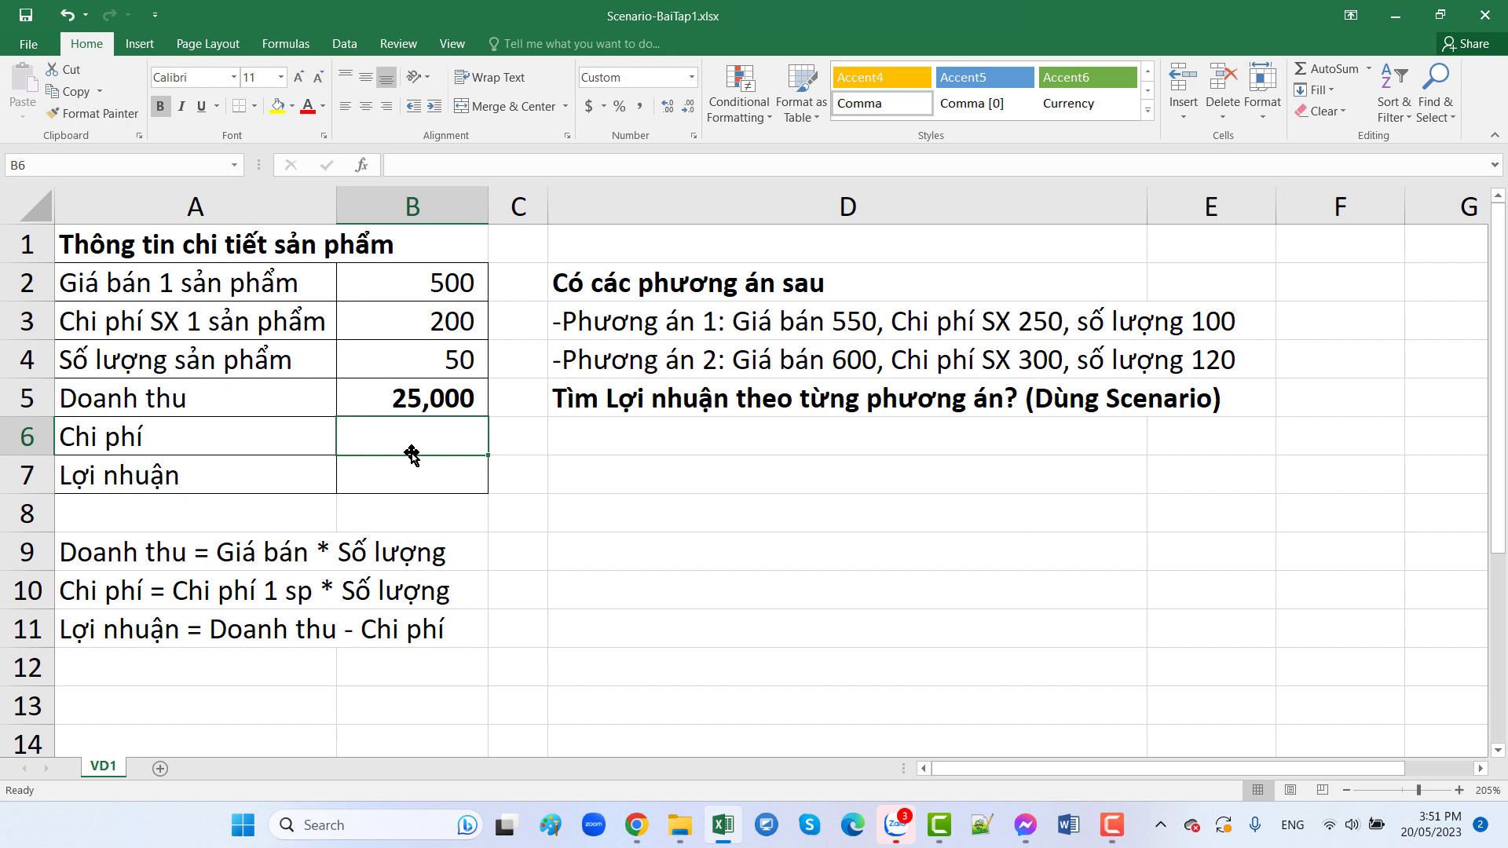
Enter the cost formula =B3*B4 in B6, giving 10,000
type("=")
left_click(425, 330)
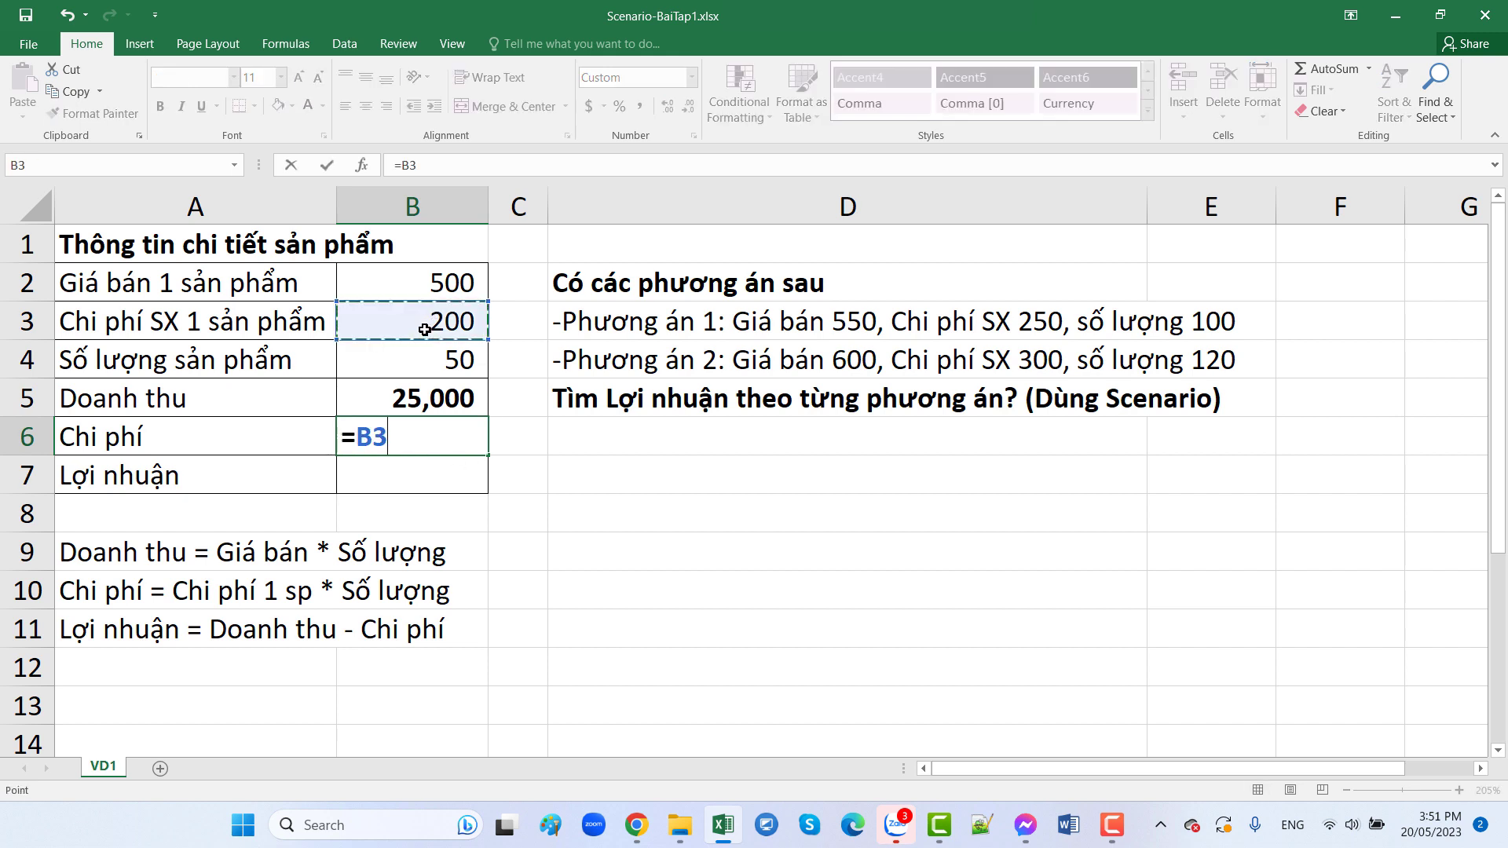
type("*")
left_click(424, 356)
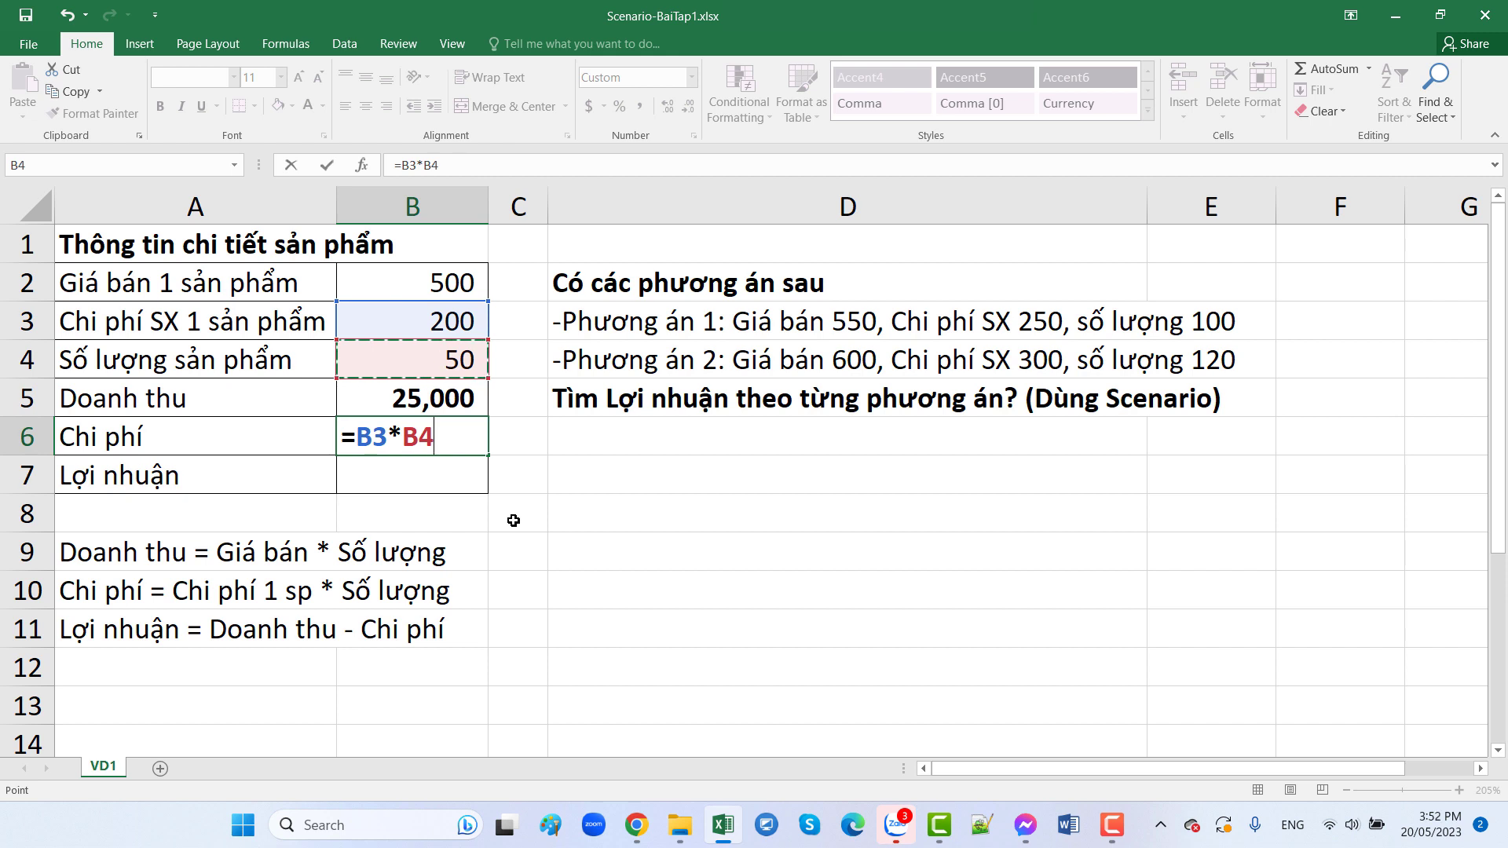
key("Return")
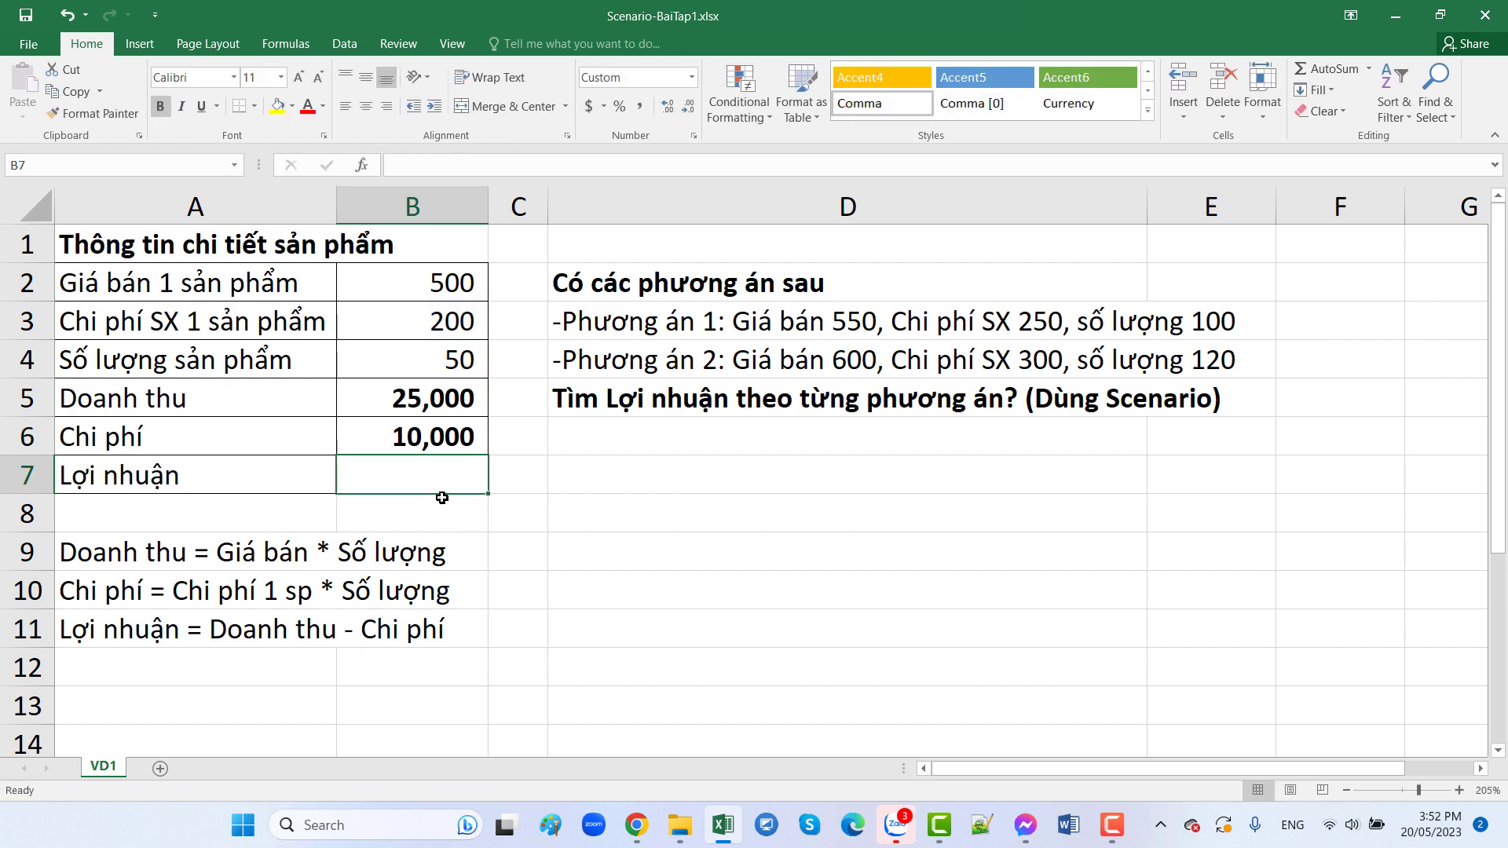
Enter the profit formula =B5-B6 in B7, giving 15,000
type("=")
left_click(422, 401)
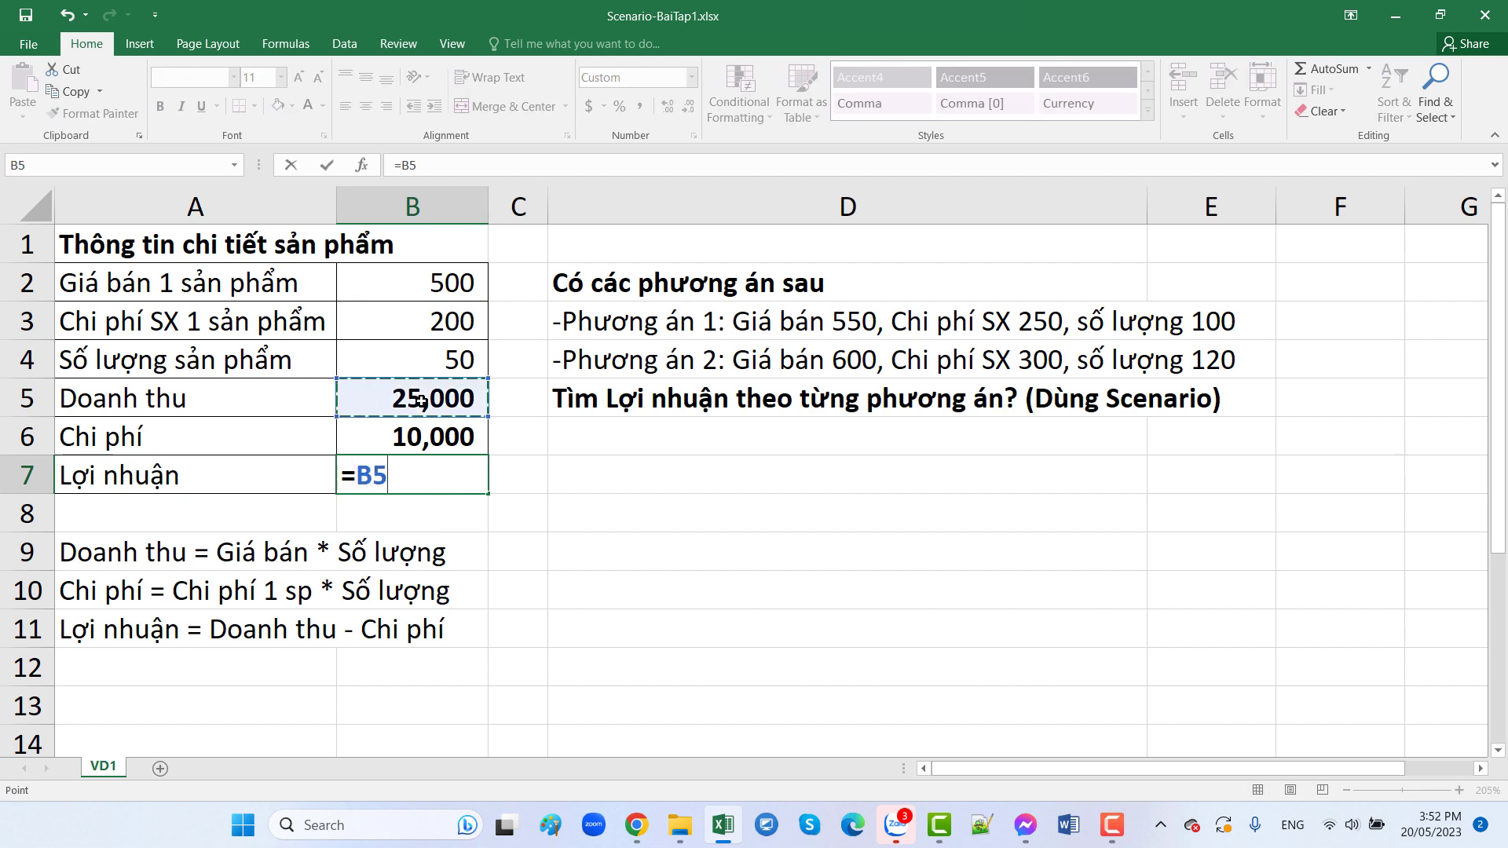
type("-")
left_click(420, 434)
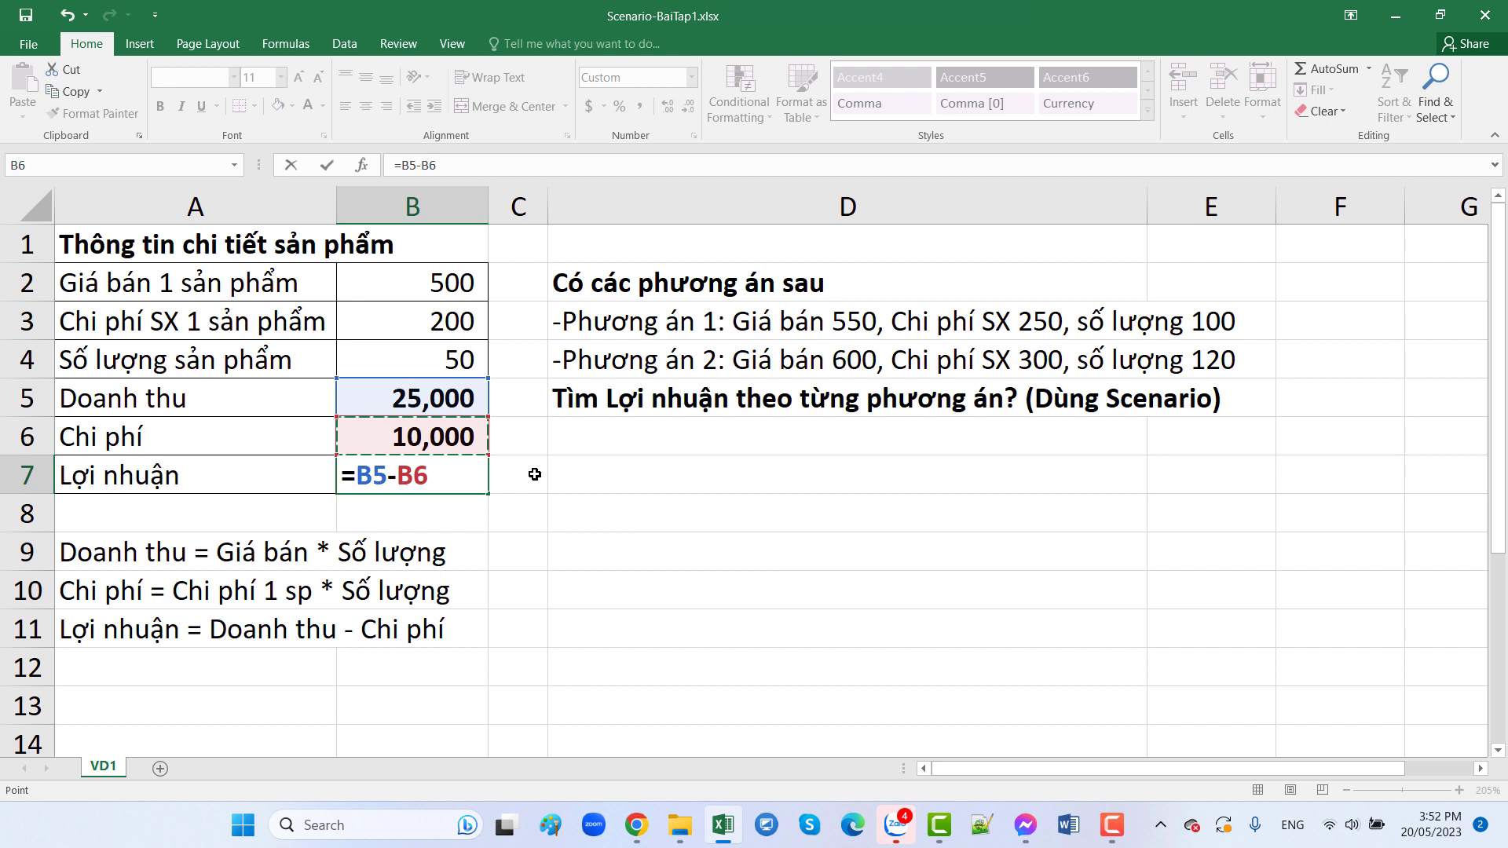
key("Return")
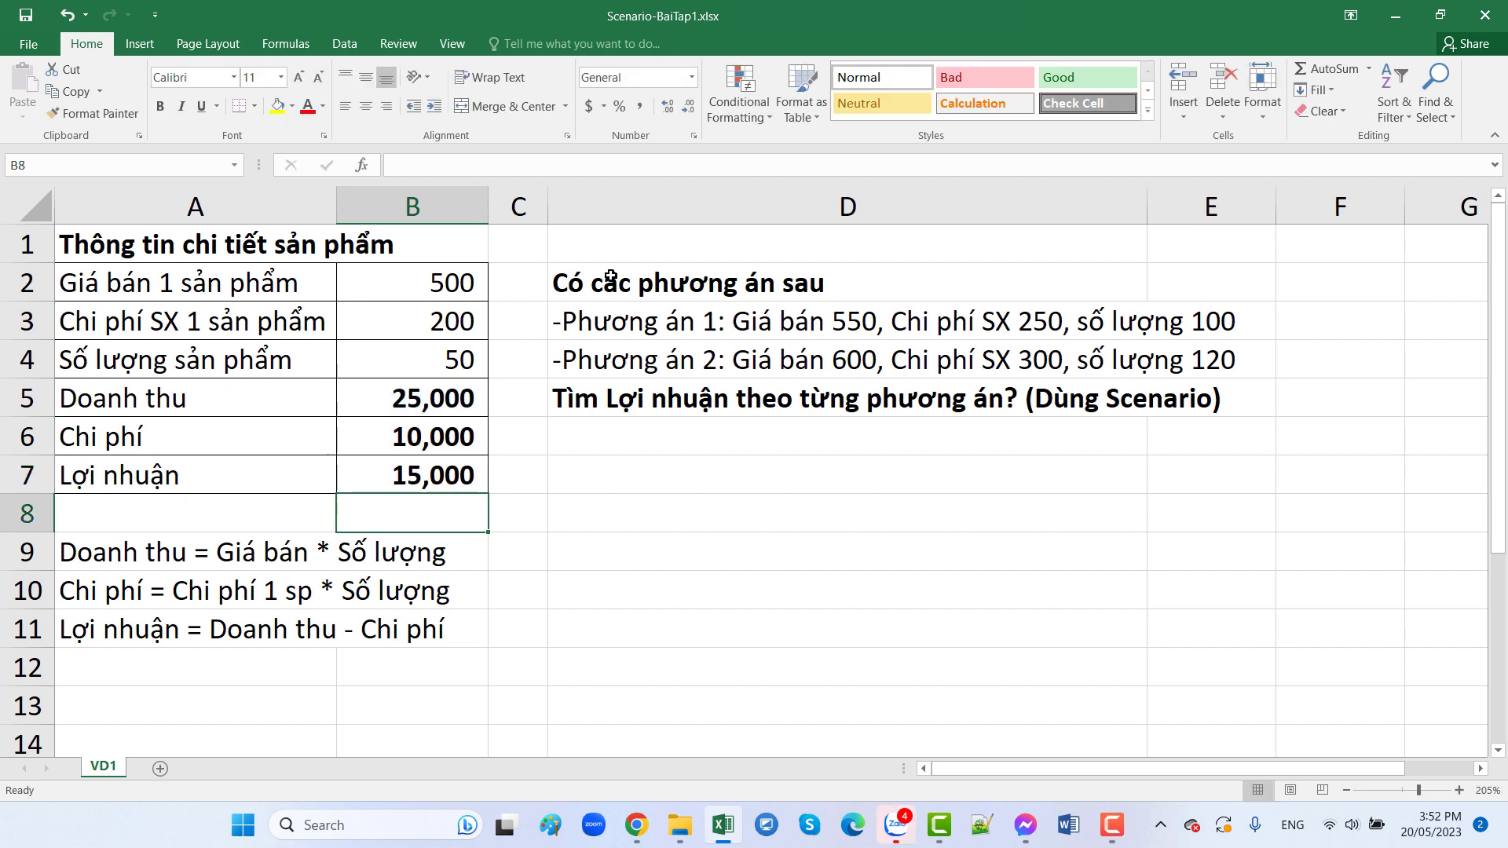
left_click(610, 276)
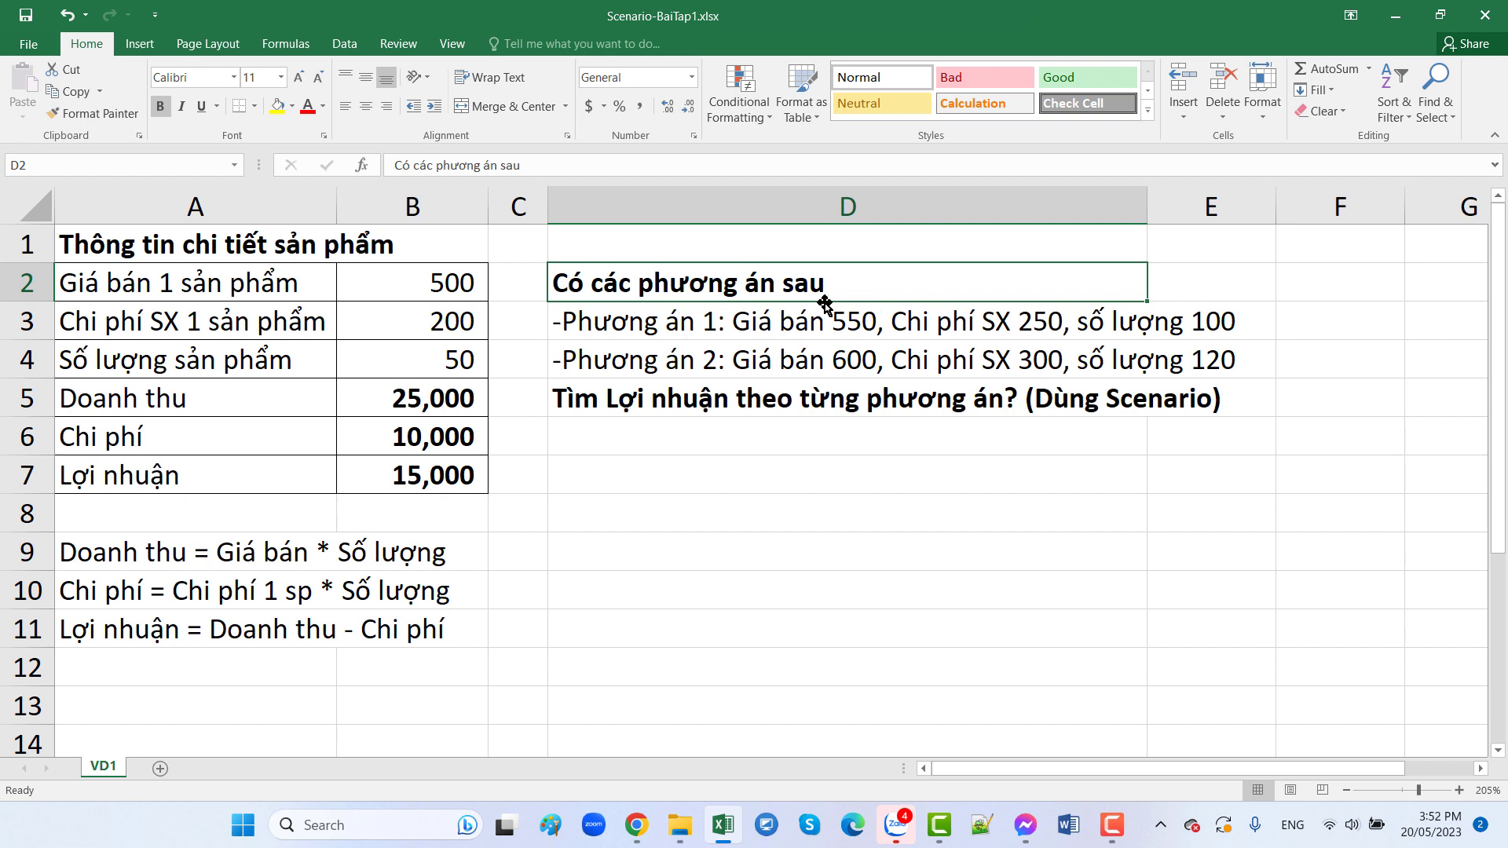
left_click(438, 283)
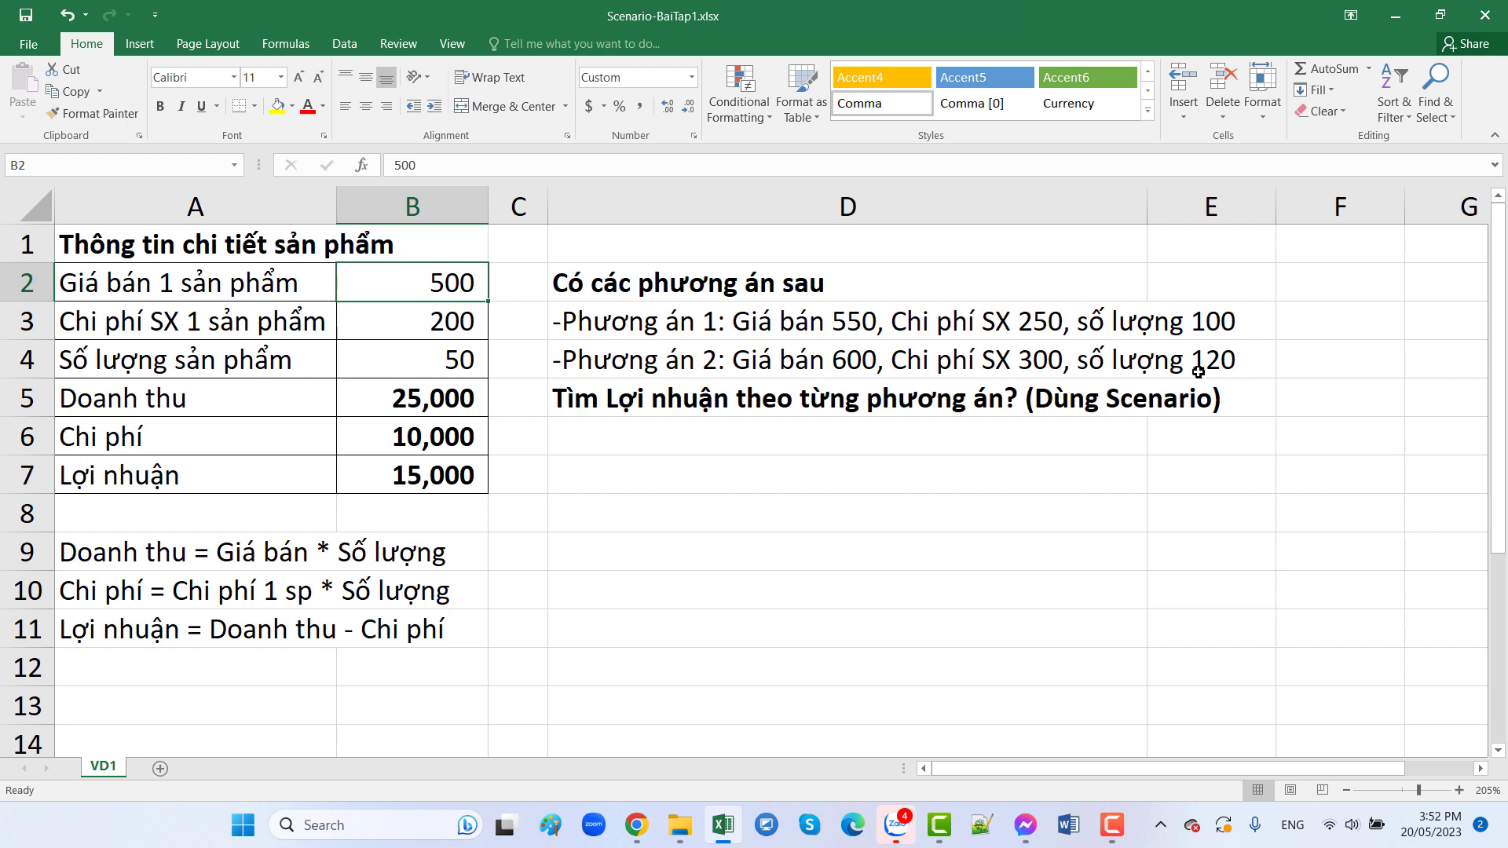
left_click(738, 396)
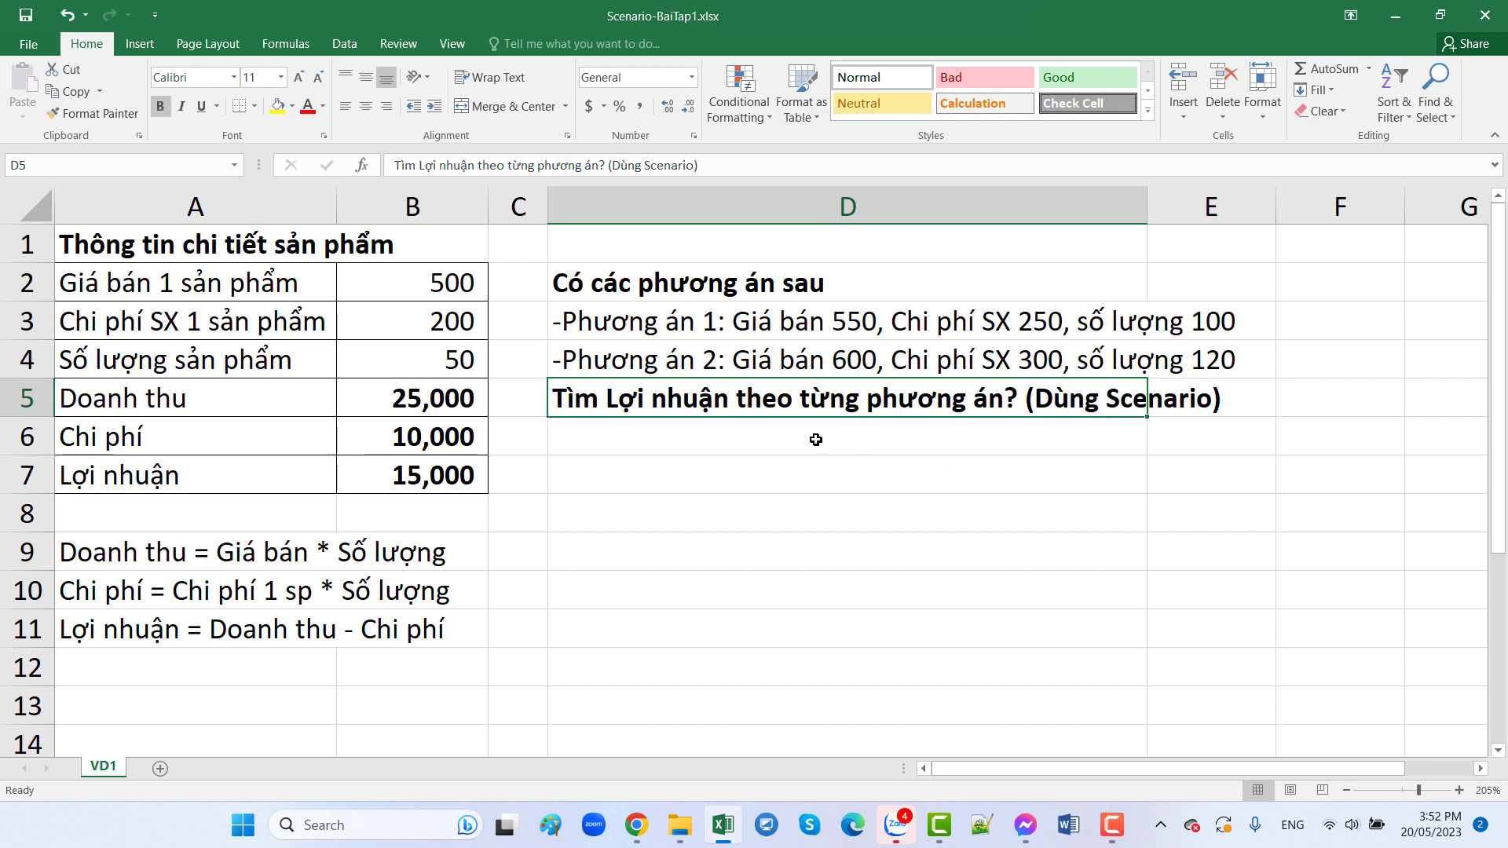
left_click(817, 440)
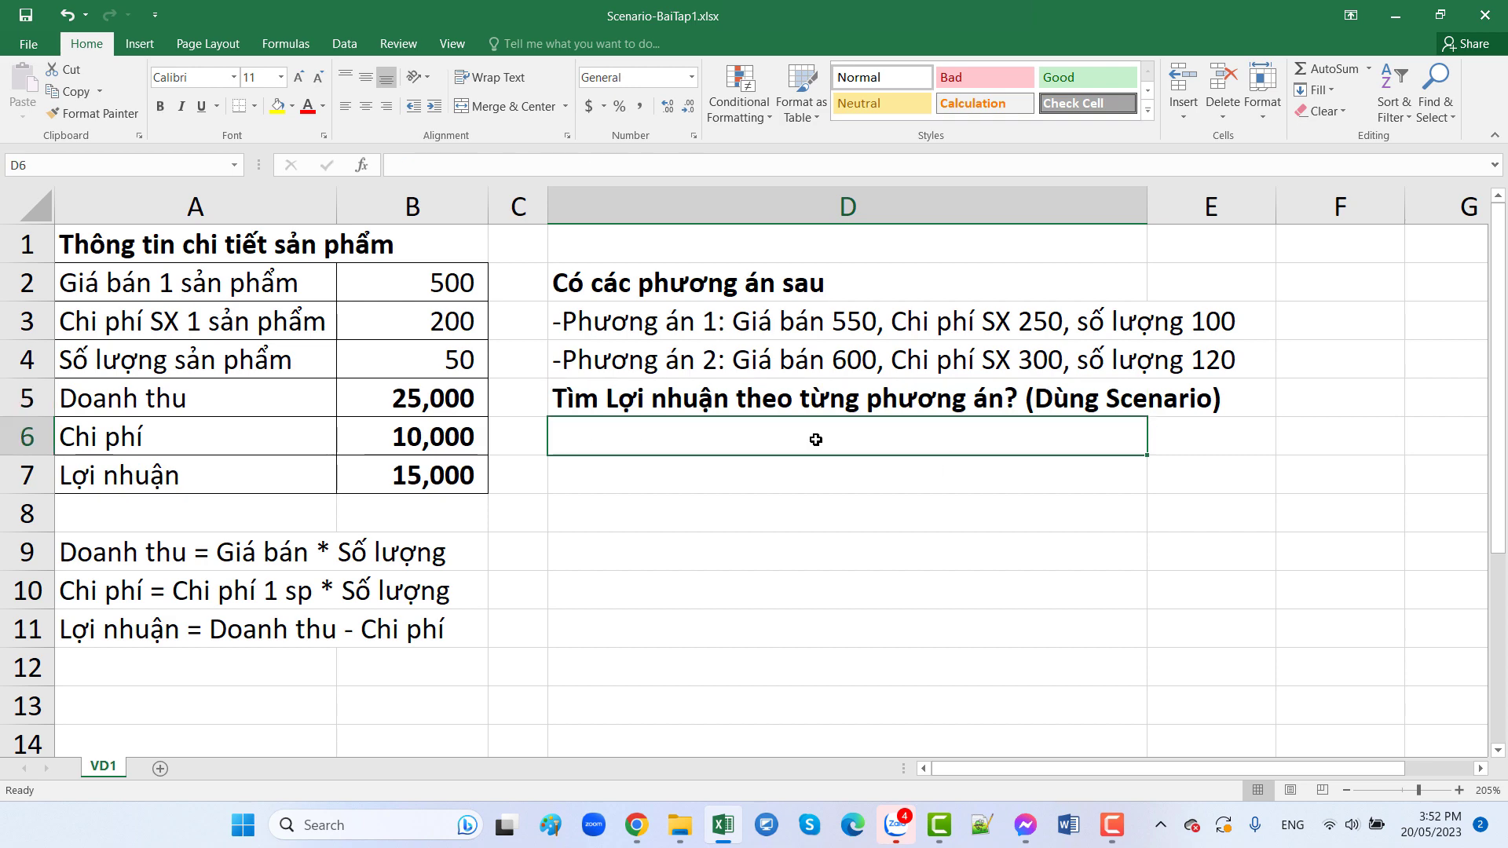
Open Scenario Manager from Data > What-If Analysis, showing no scenarios yet
left_click(352, 47)
left_click(1067, 118)
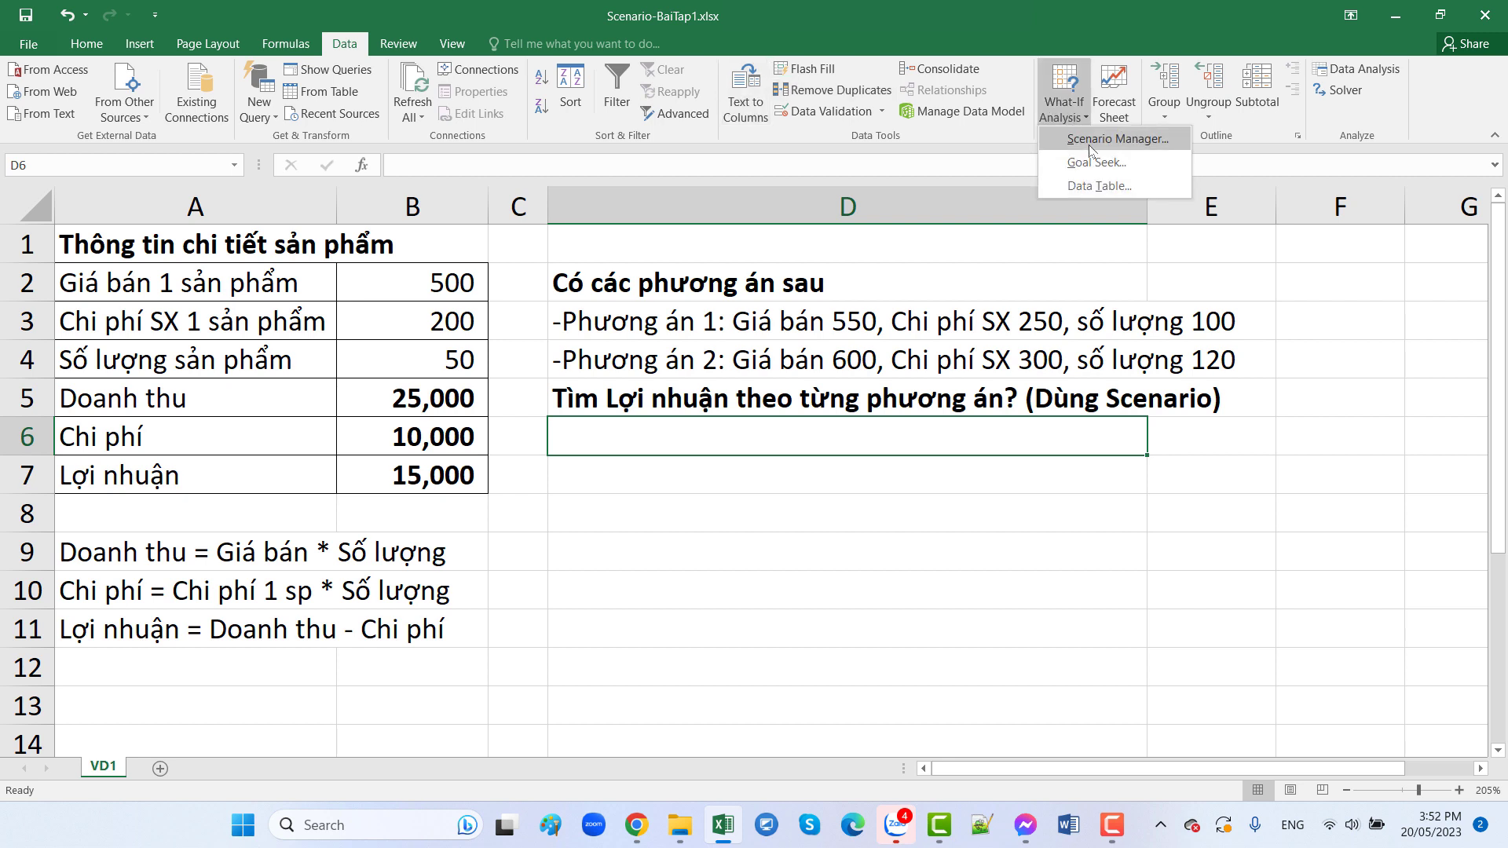
left_click(1137, 146)
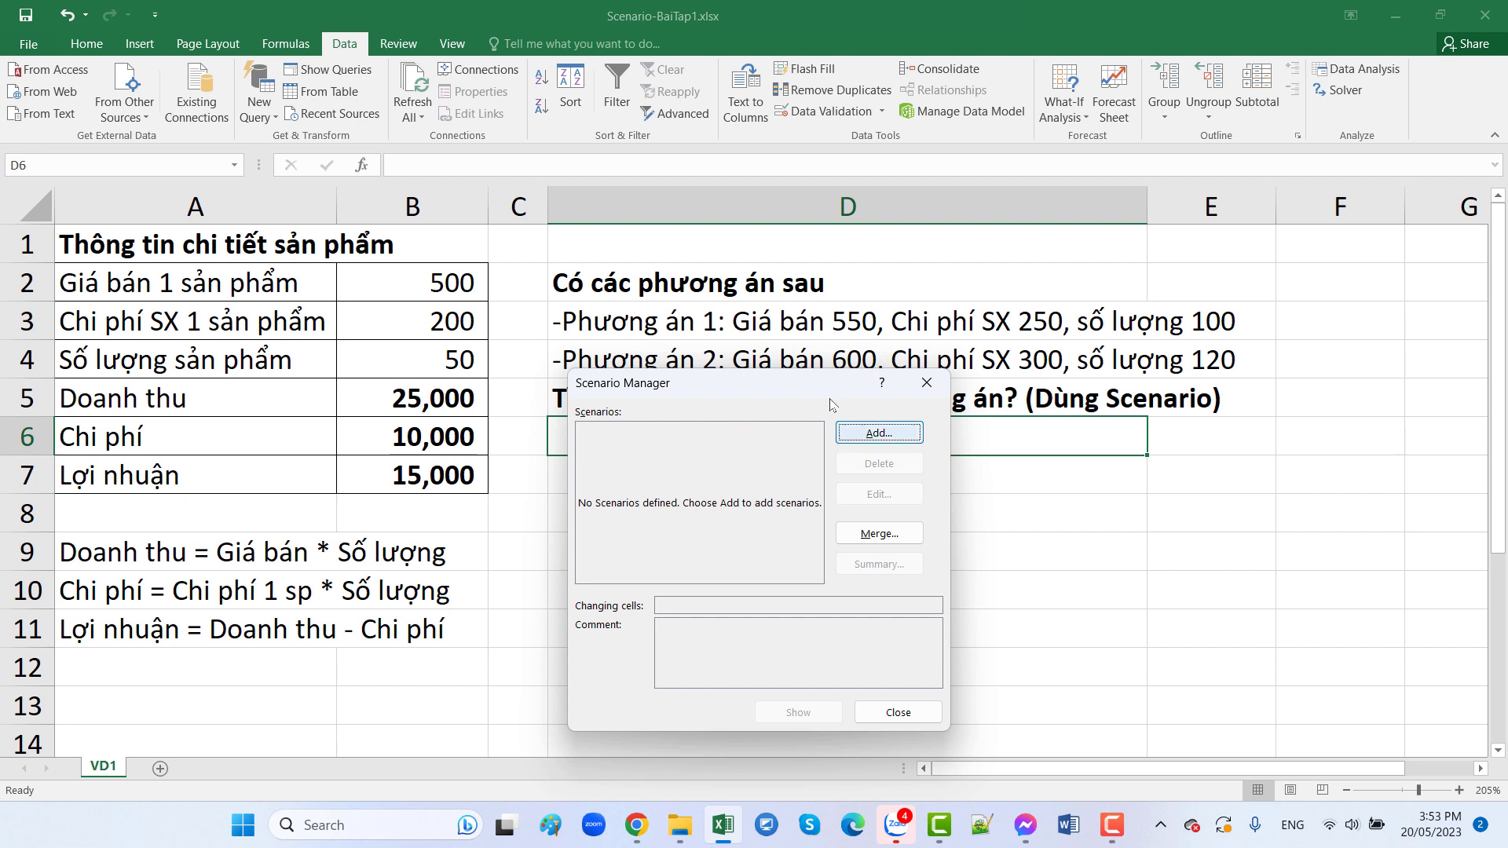
left_click_drag(796, 396, 798, 432)
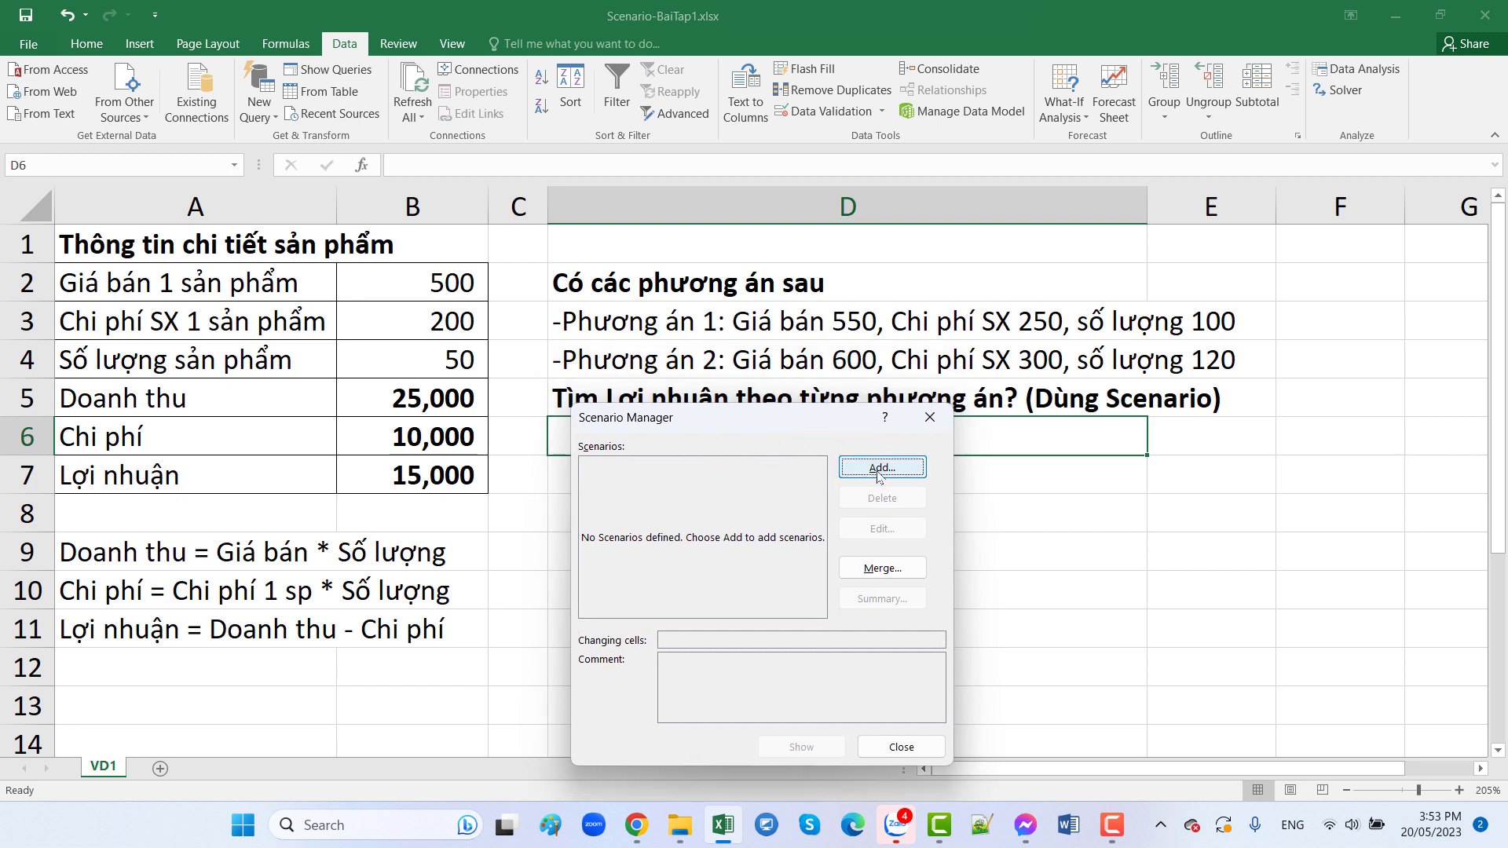
Add scenario 'Phương án 1' with changing cells B2, B3 and B4
left_click(879, 471)
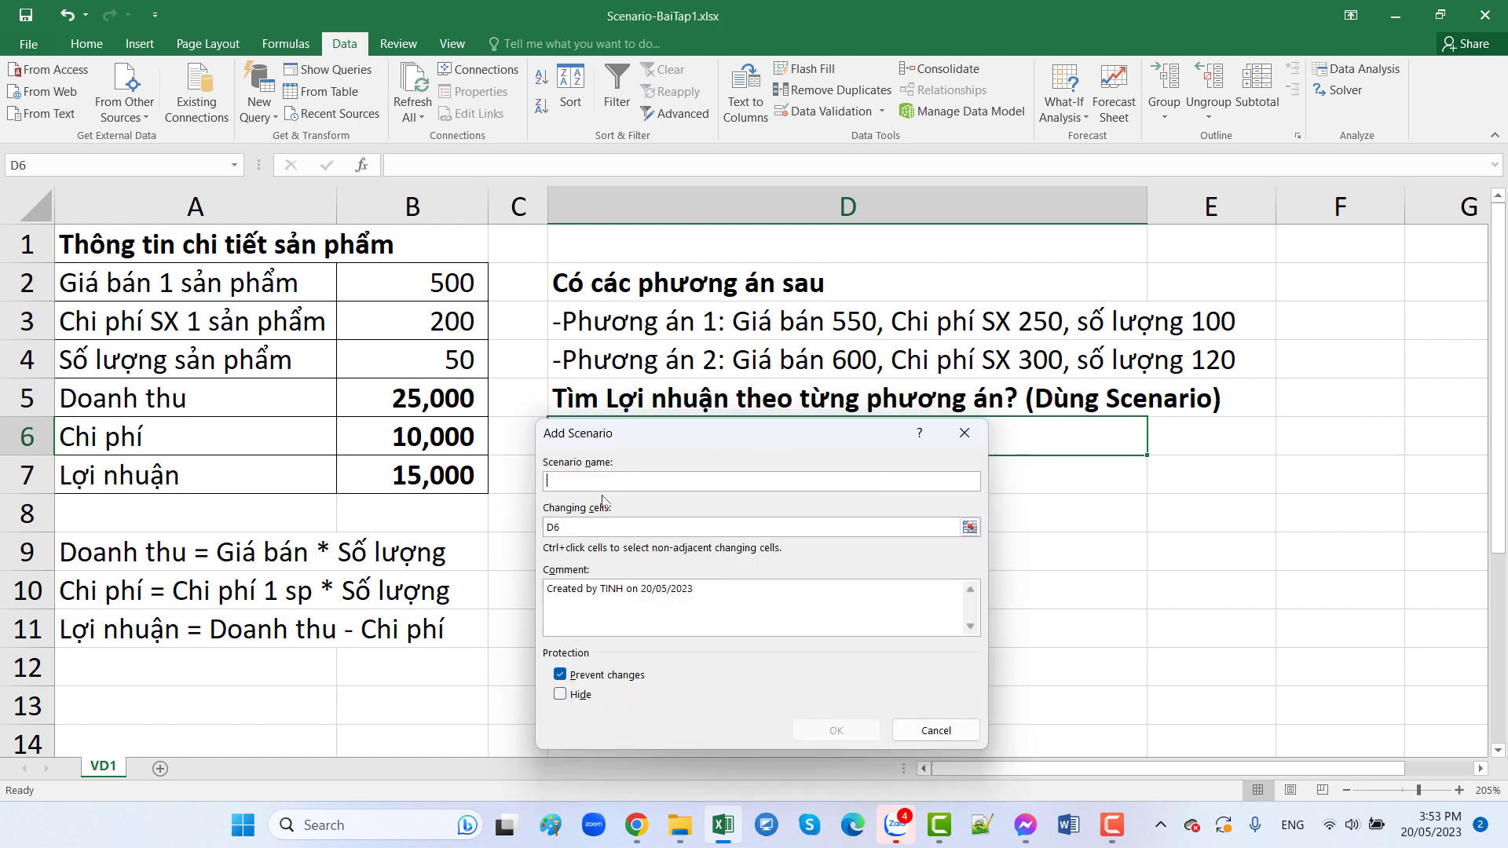
type("Phương án 1")
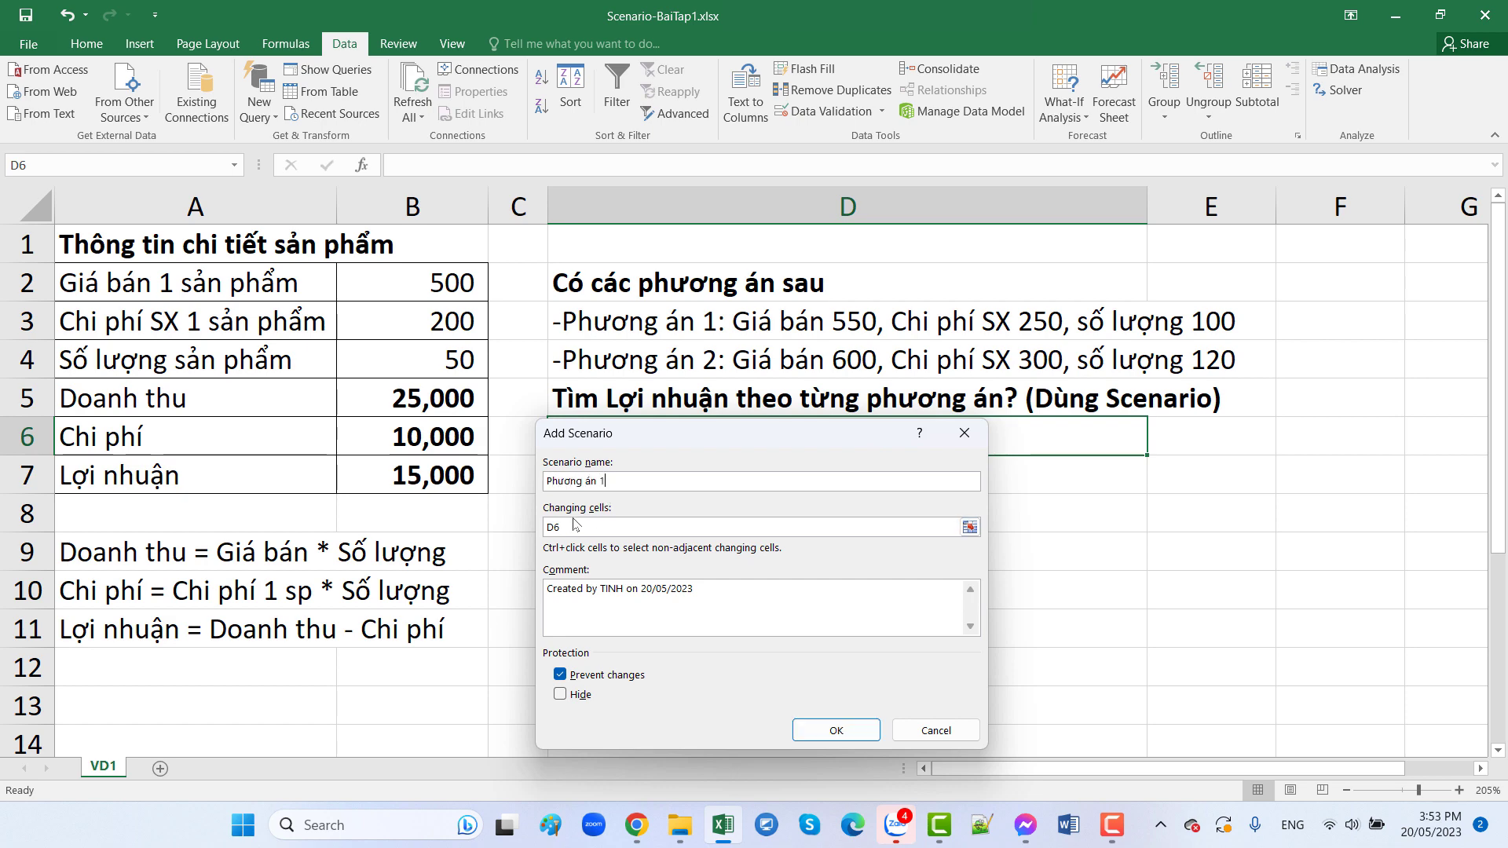
key("Tab")
key("BackSpace")
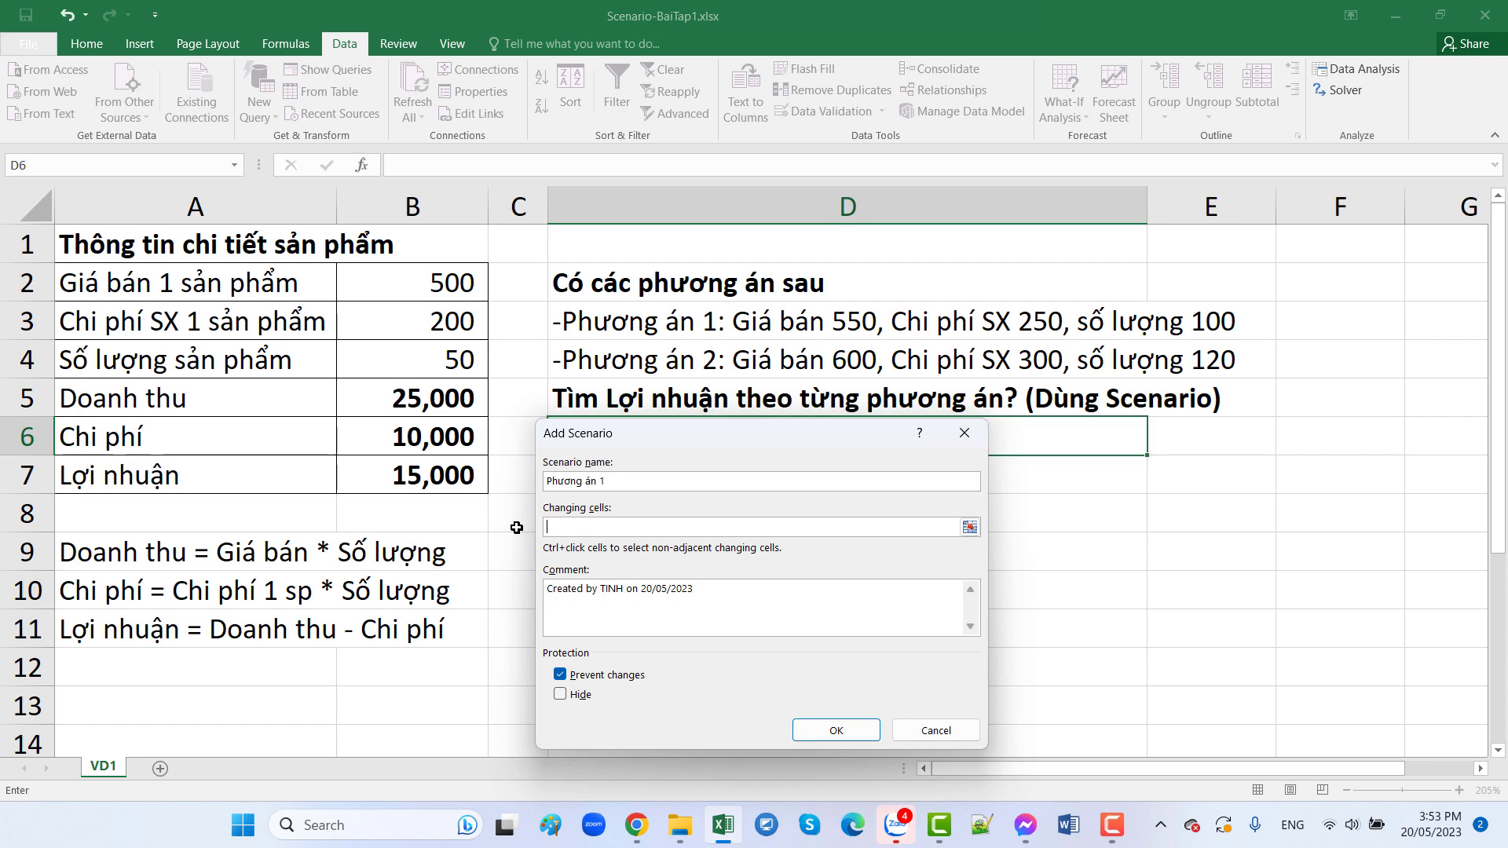
left_click(416, 292)
left_click(425, 321, "ctrl")
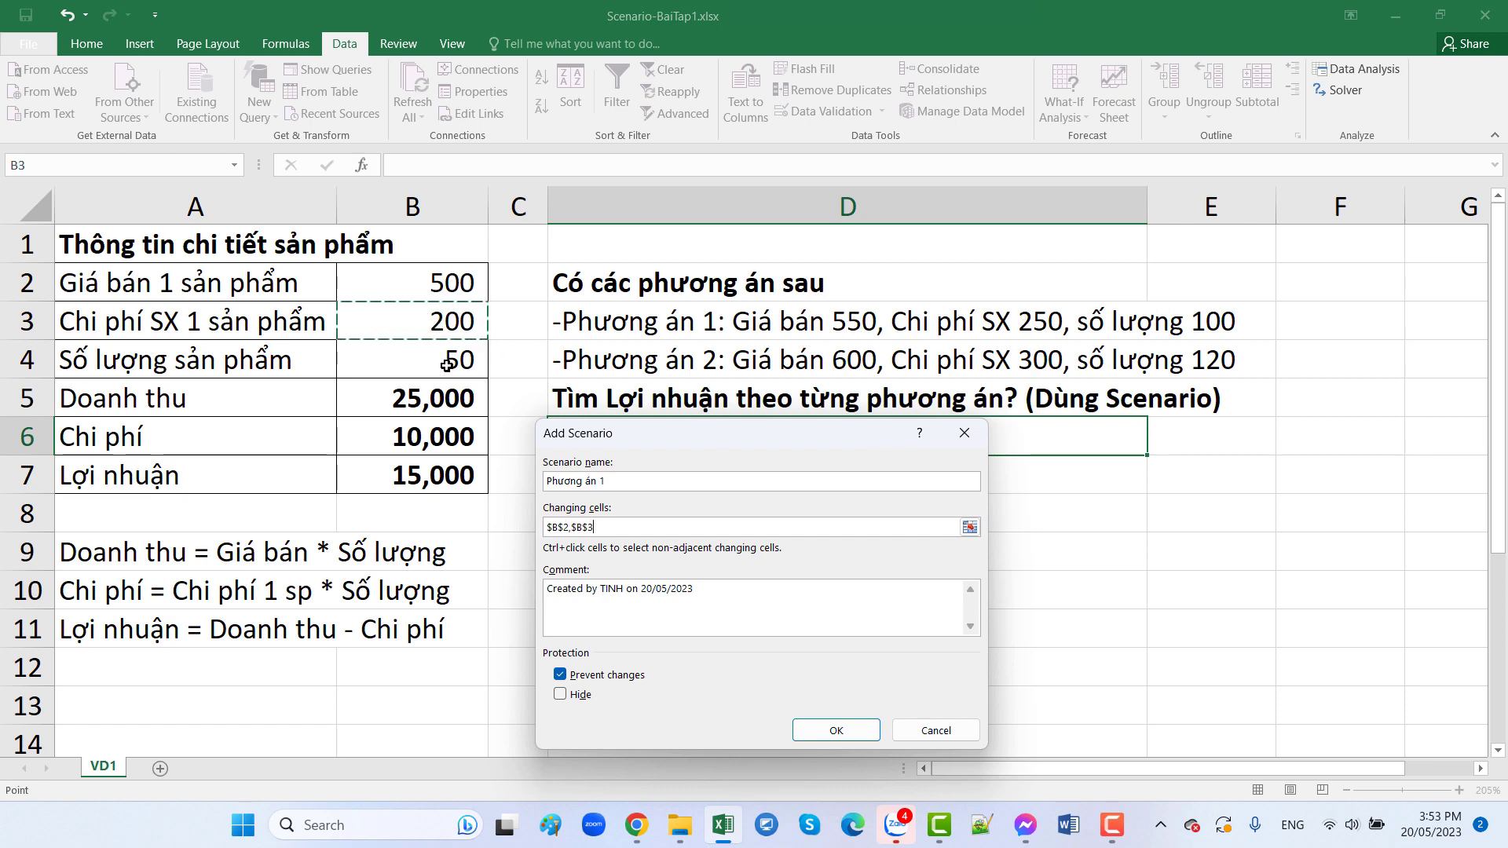
type(",")
left_click(419, 362)
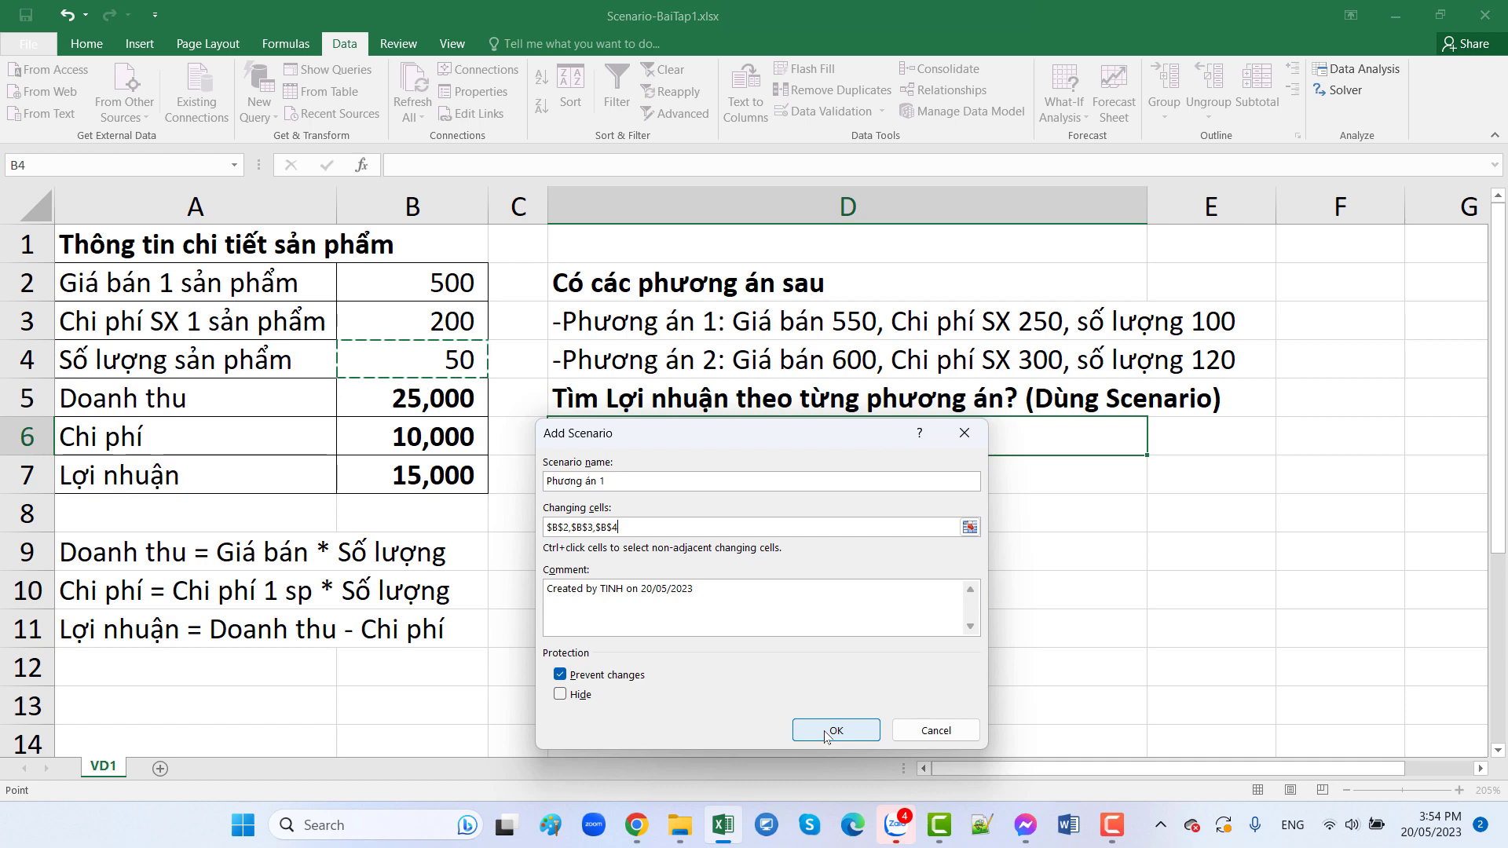
left_click(826, 735)
Store price 550, cost 250 and quantity 100 as Phương án 1's values
mouse_move(764, 601)
left_mouse_down()
mouse_move(742, 489)
mouse_move(712, 445)
left_mouse_up()
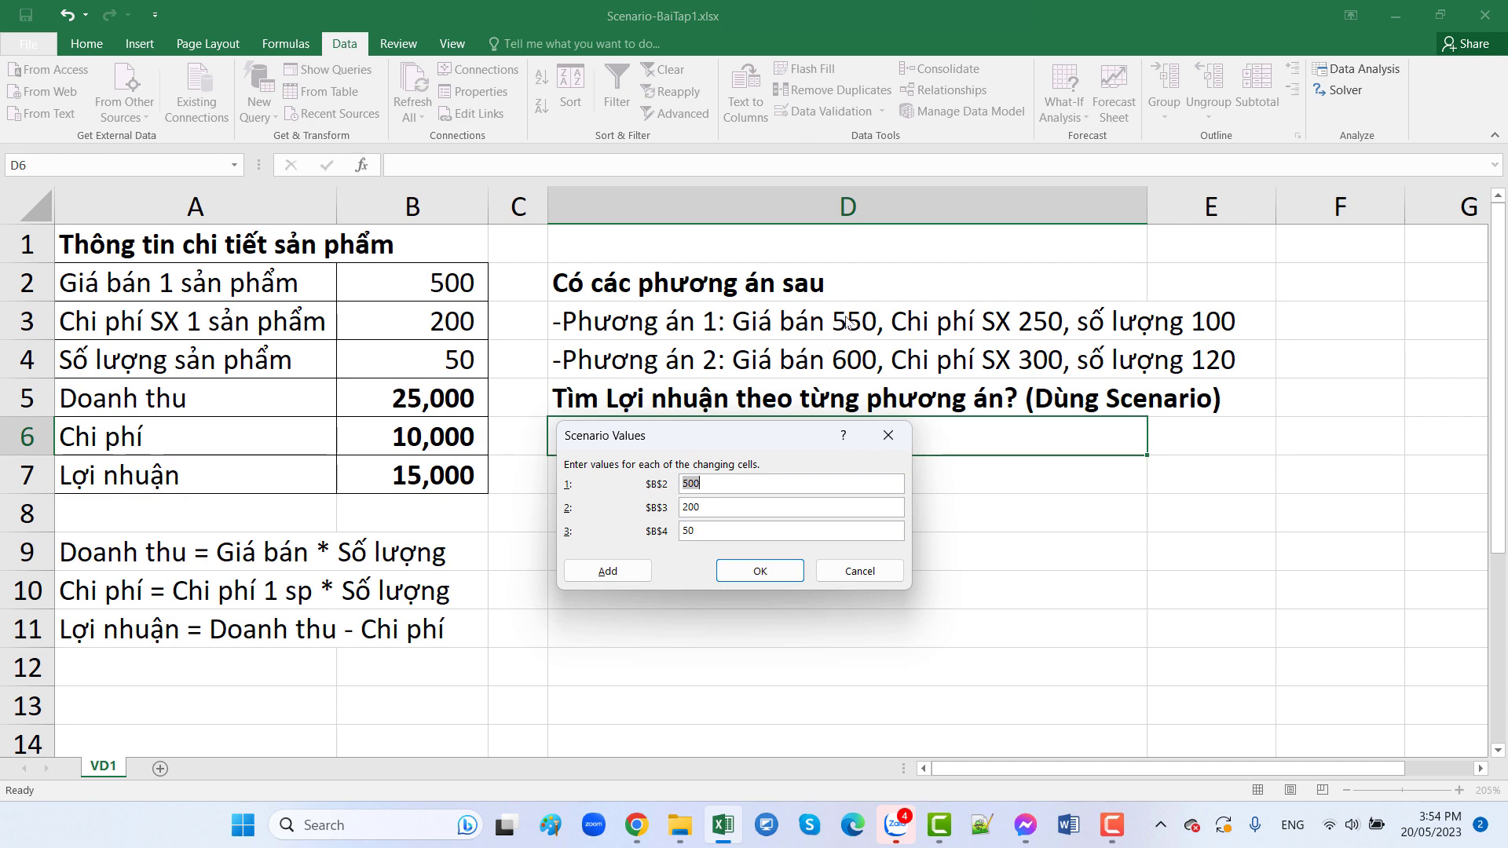
type("5")
type("5")
left_click_drag(363, 251, 507, 306)
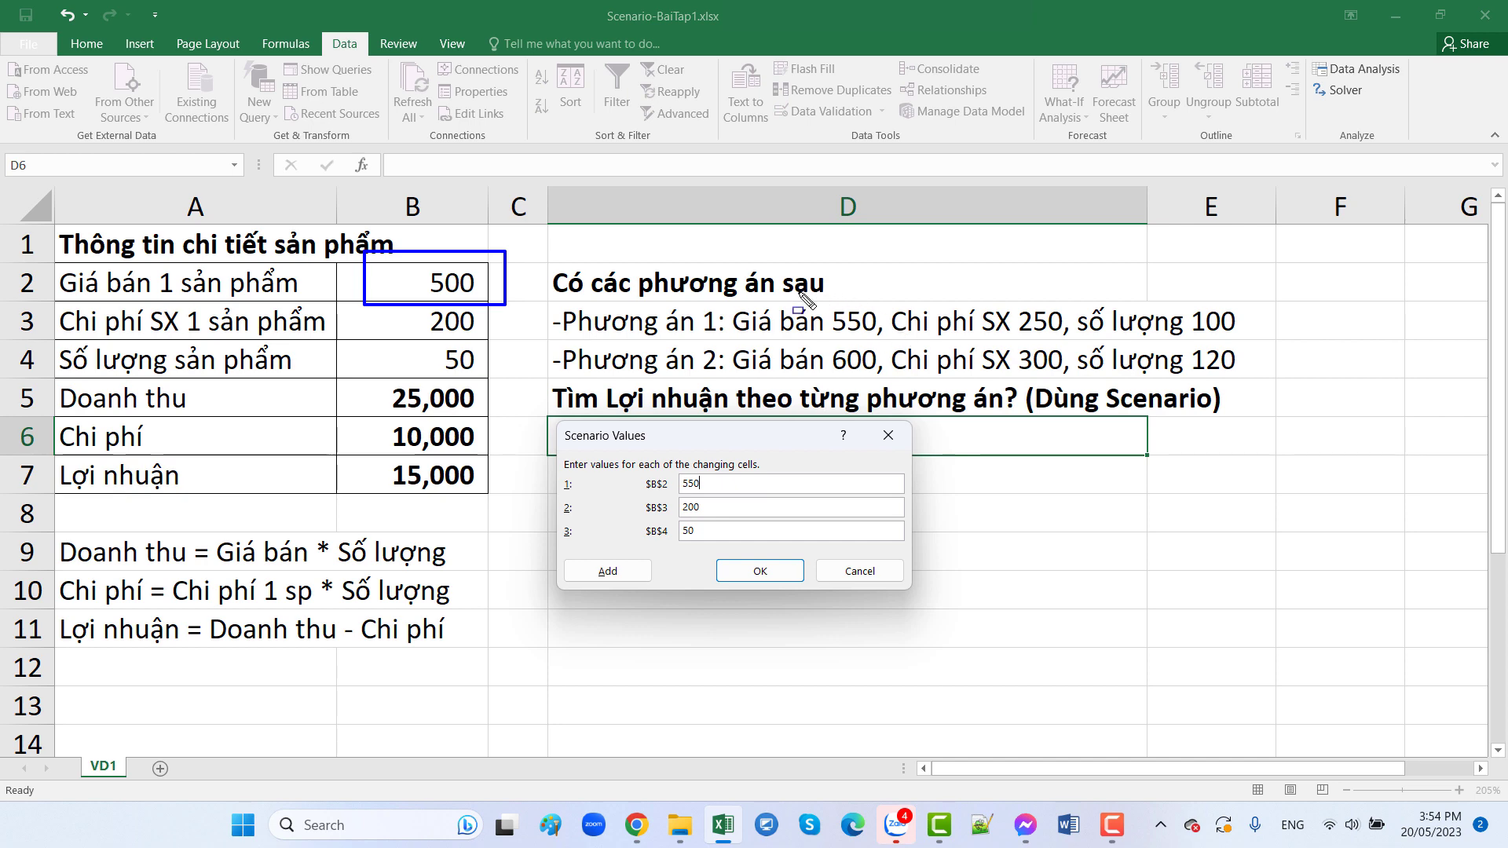
left_click_drag(793, 289, 888, 338)
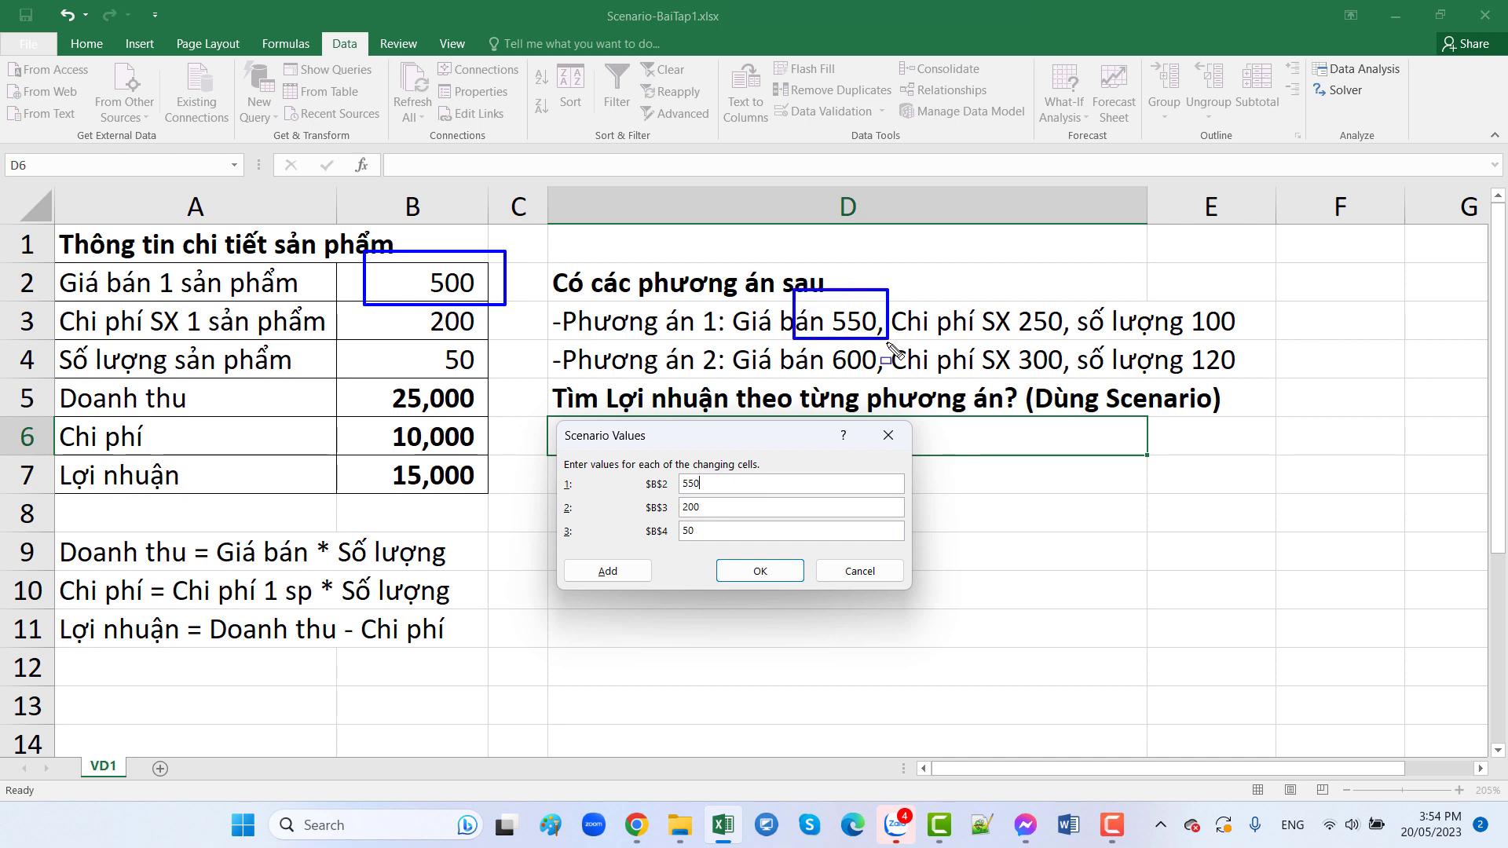
key("Escape")
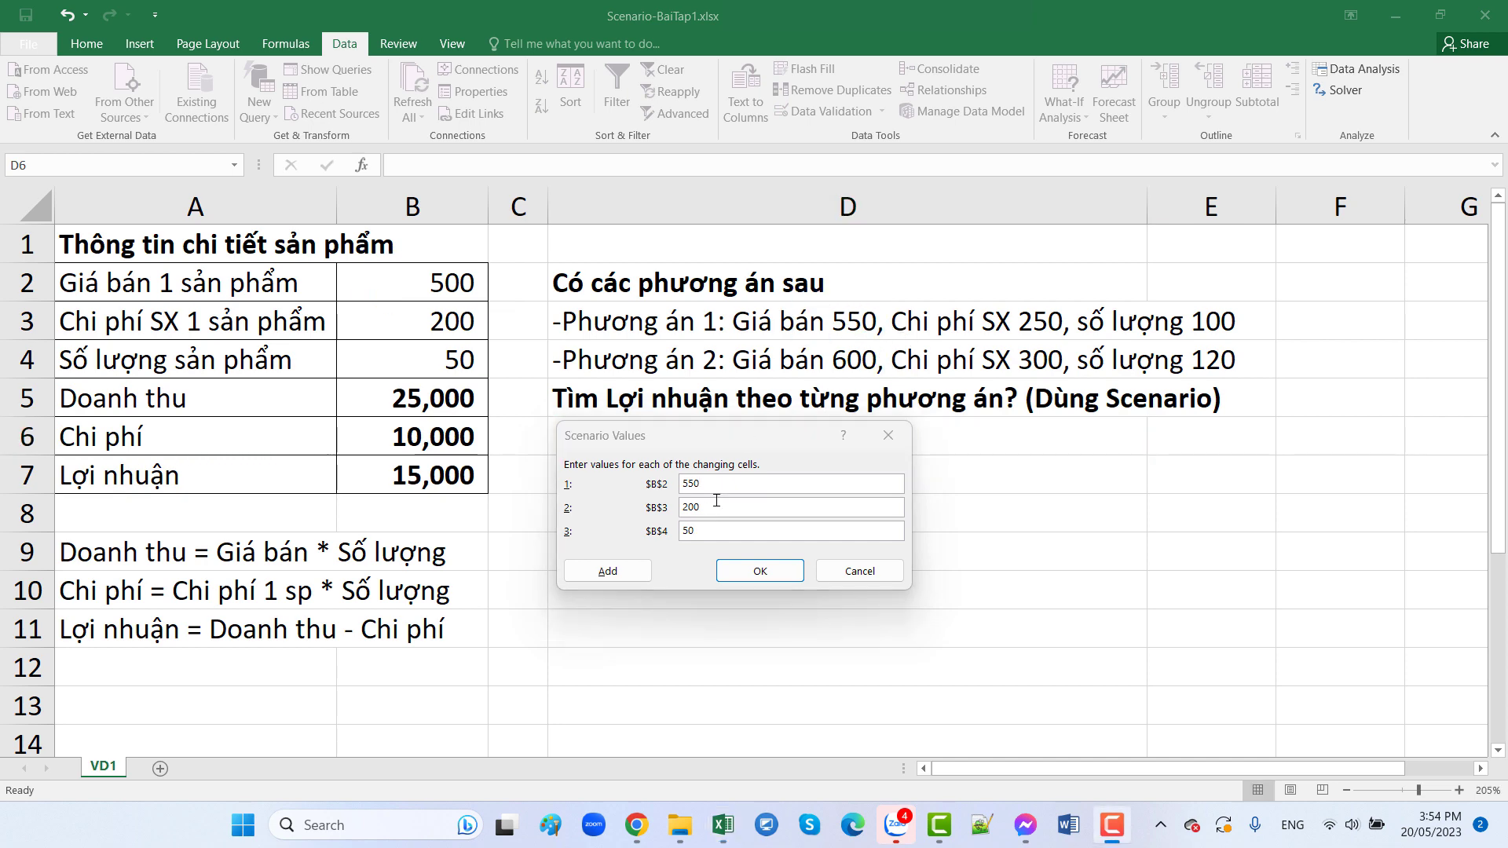
left_click_drag(705, 514, 669, 511)
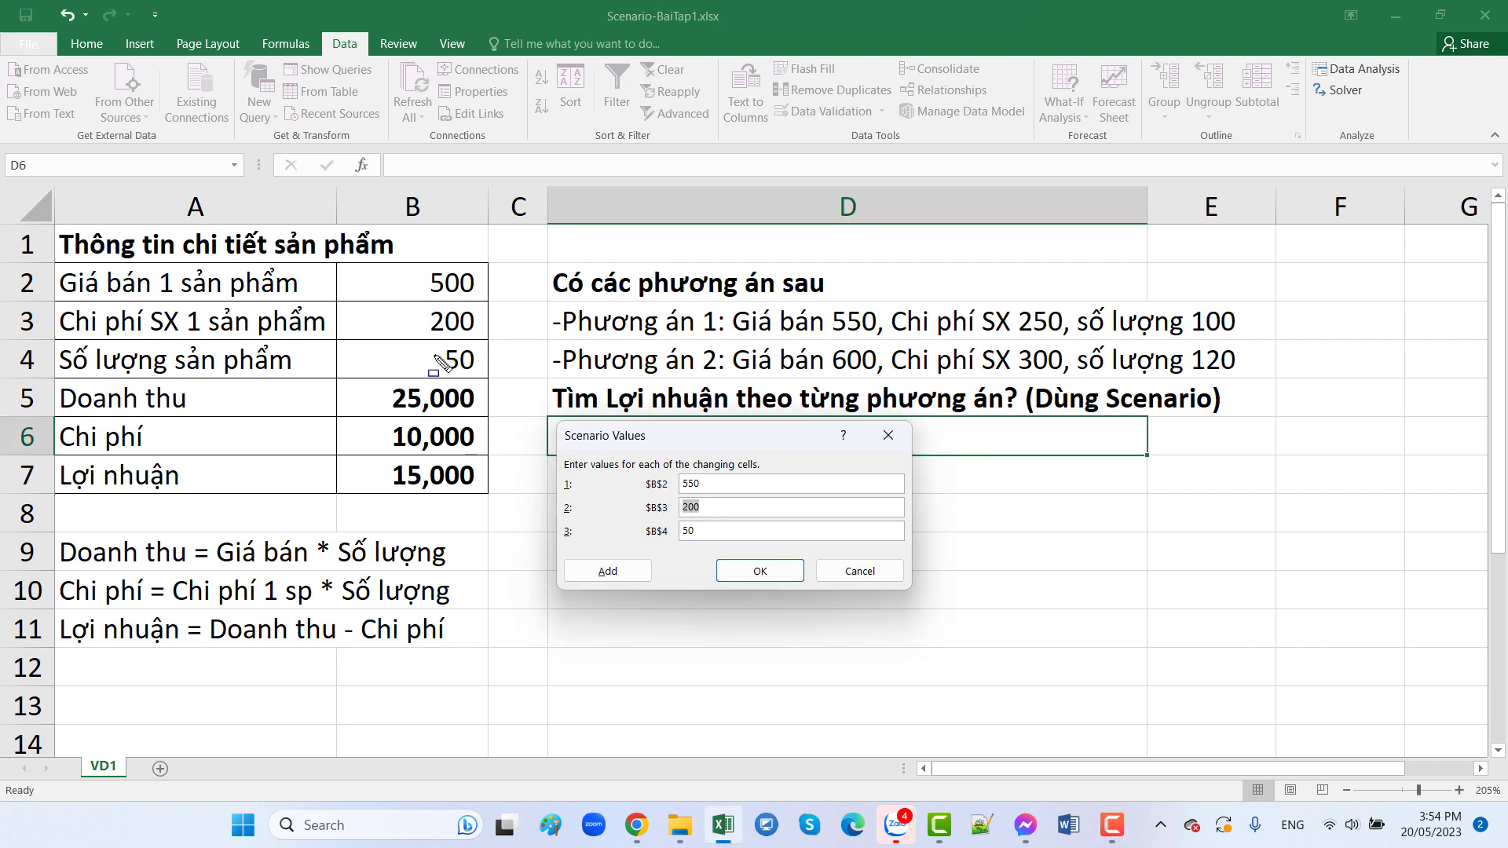
left_click_drag(350, 303, 509, 347)
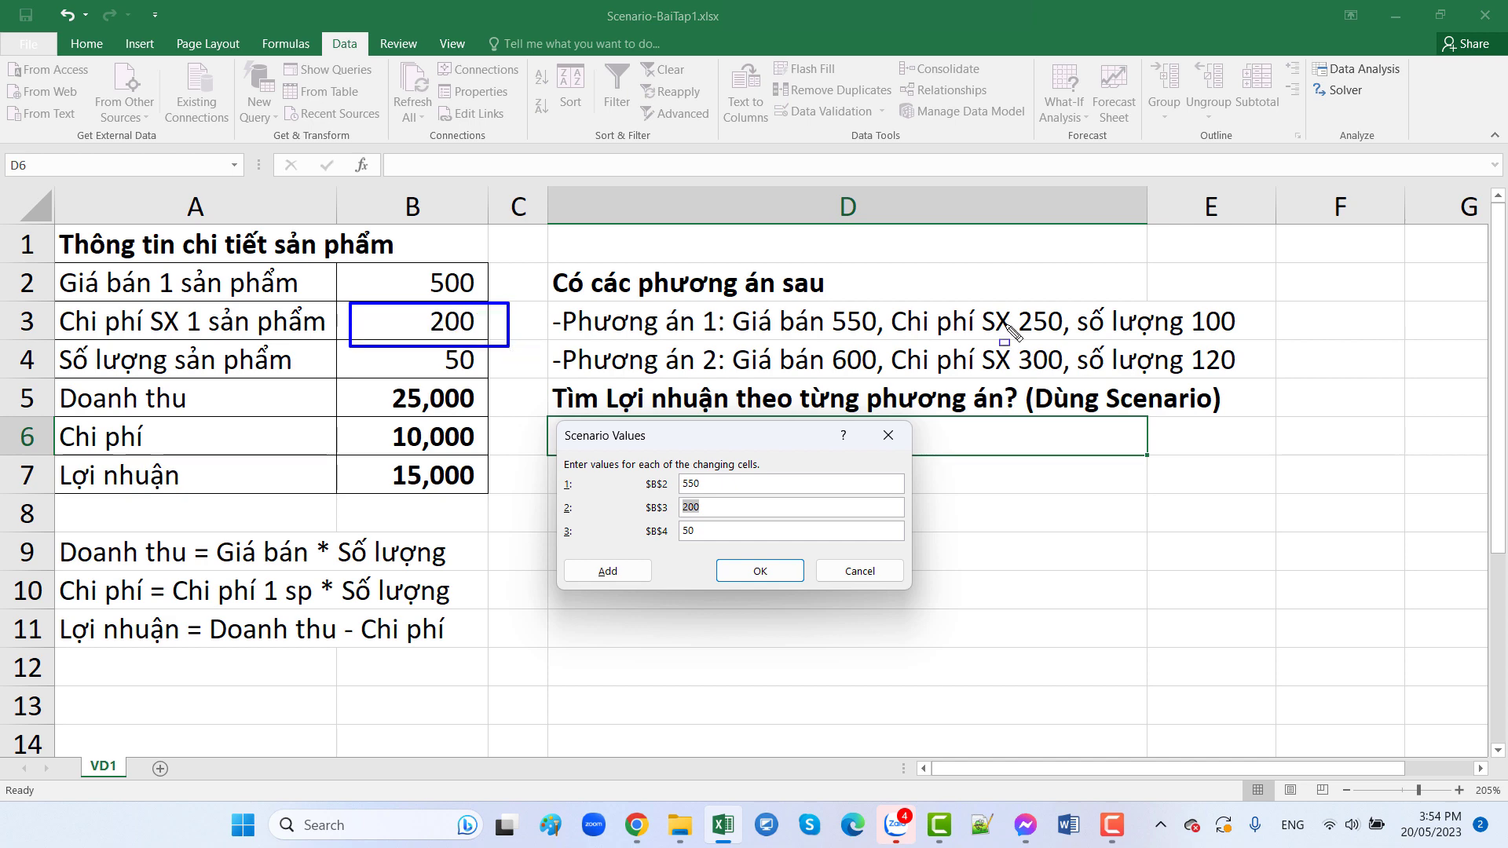
left_click_drag(1002, 300, 1075, 344)
key("Escape")
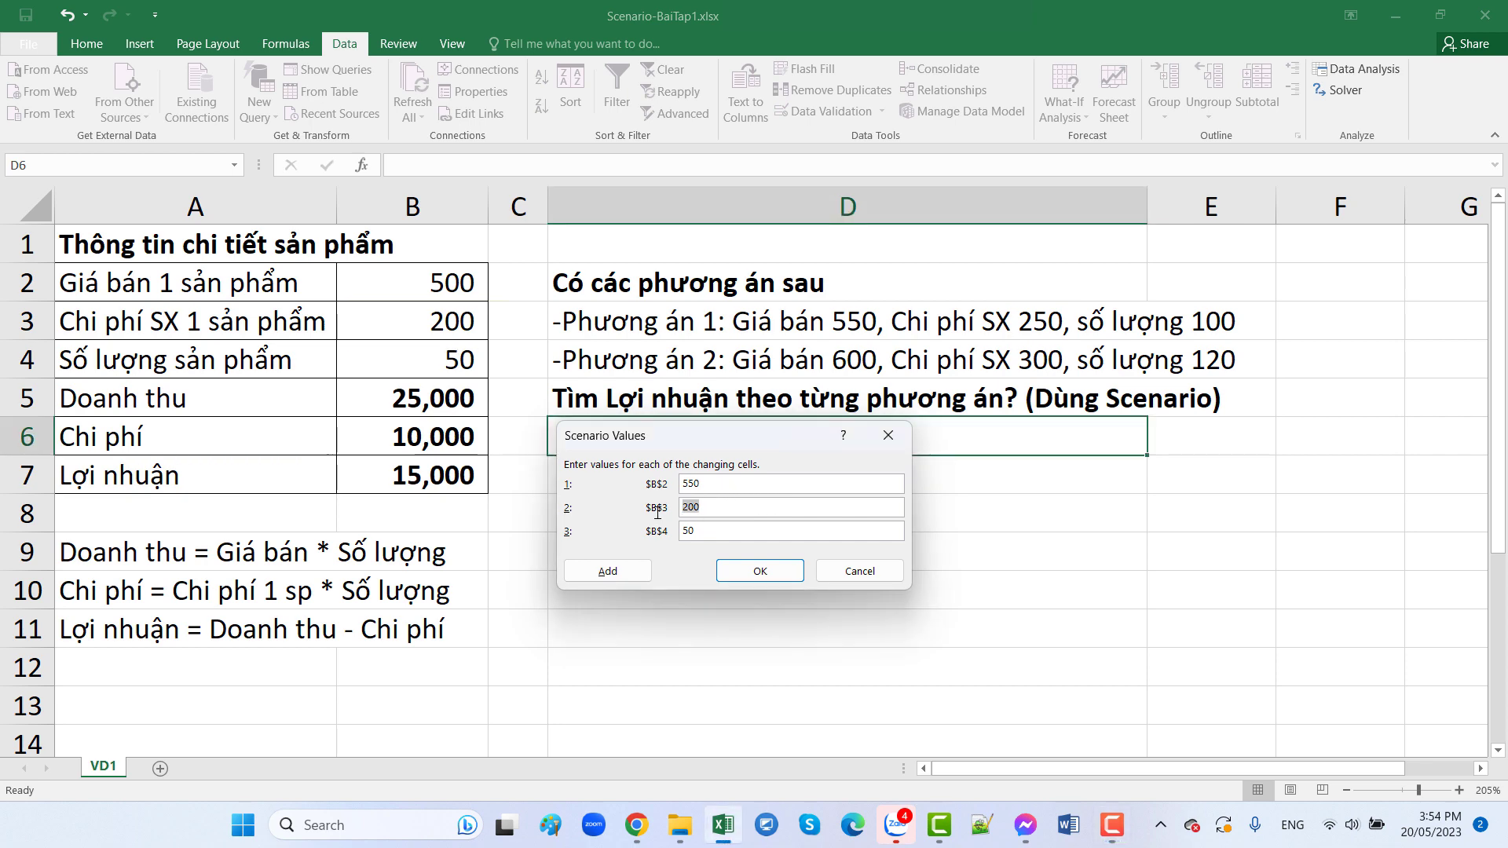
type("25")
key("Tab")
type("100")
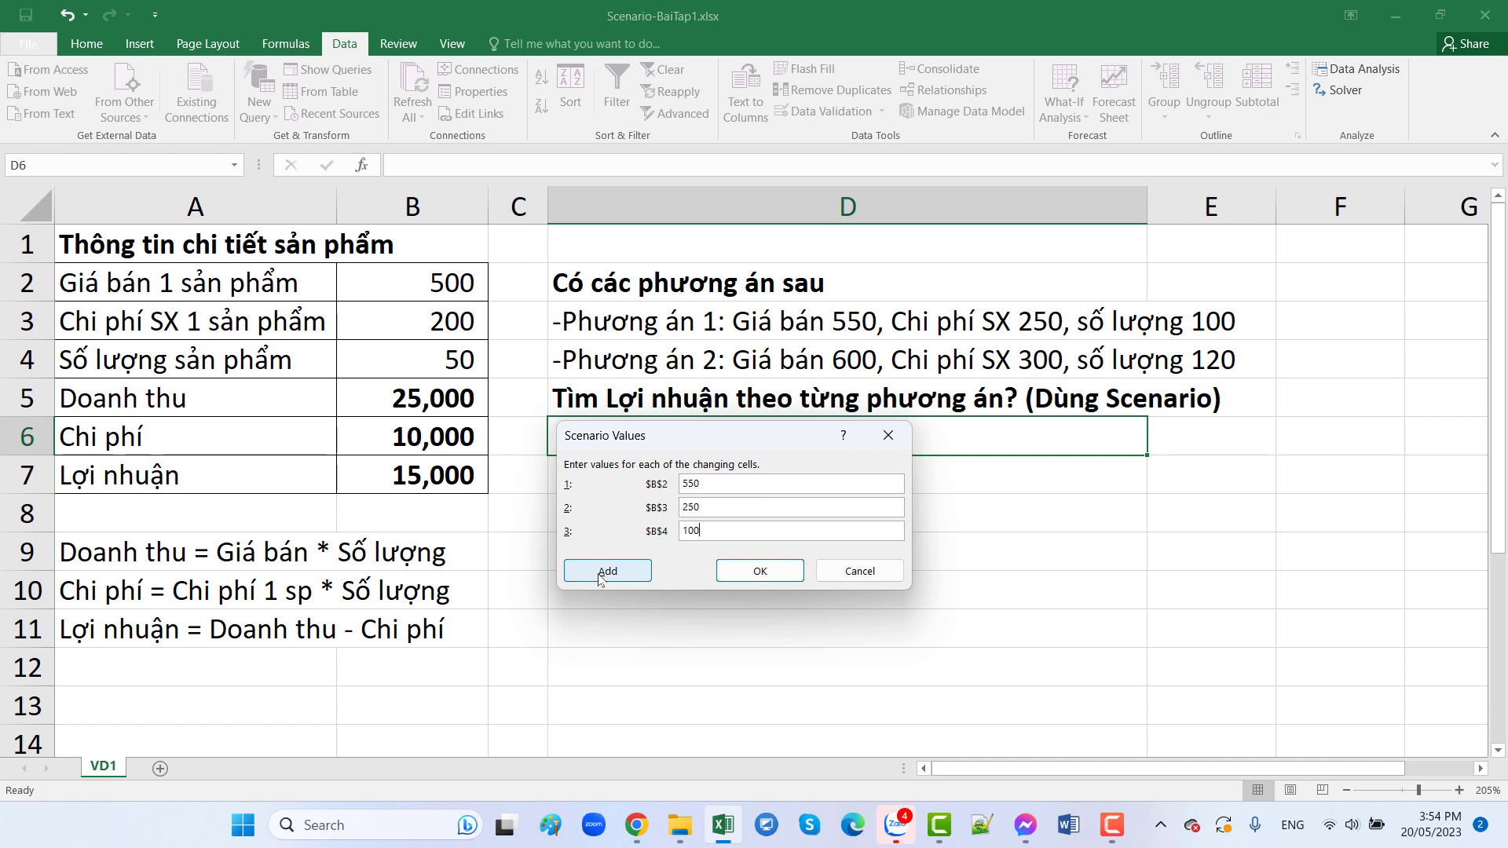
left_click(598, 577)
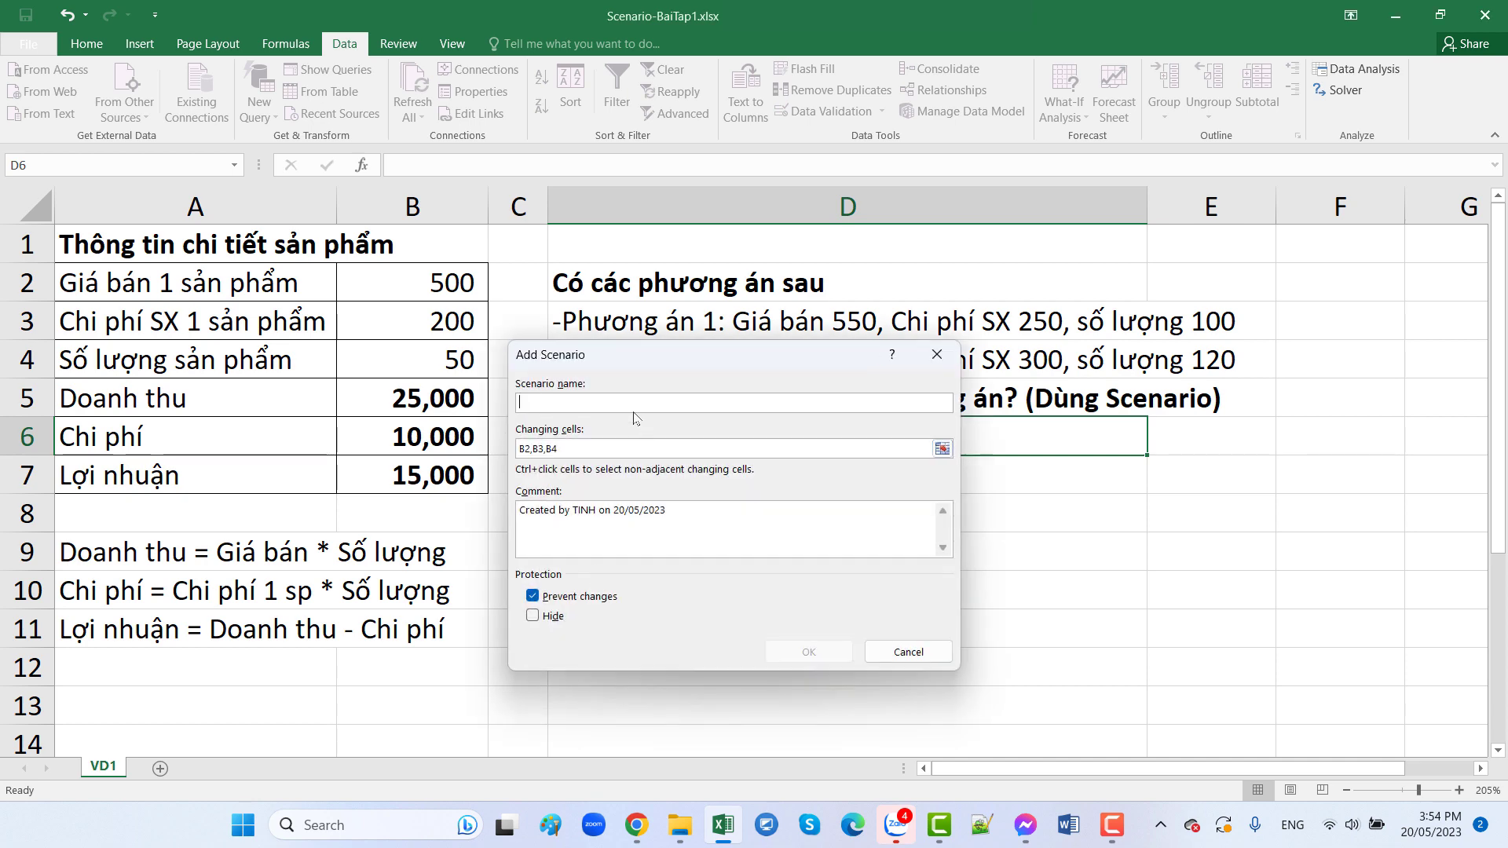
Create scenario 'Phương án 2' storing 600, 300 and 120 for B2:B4
type("Phương án 2")
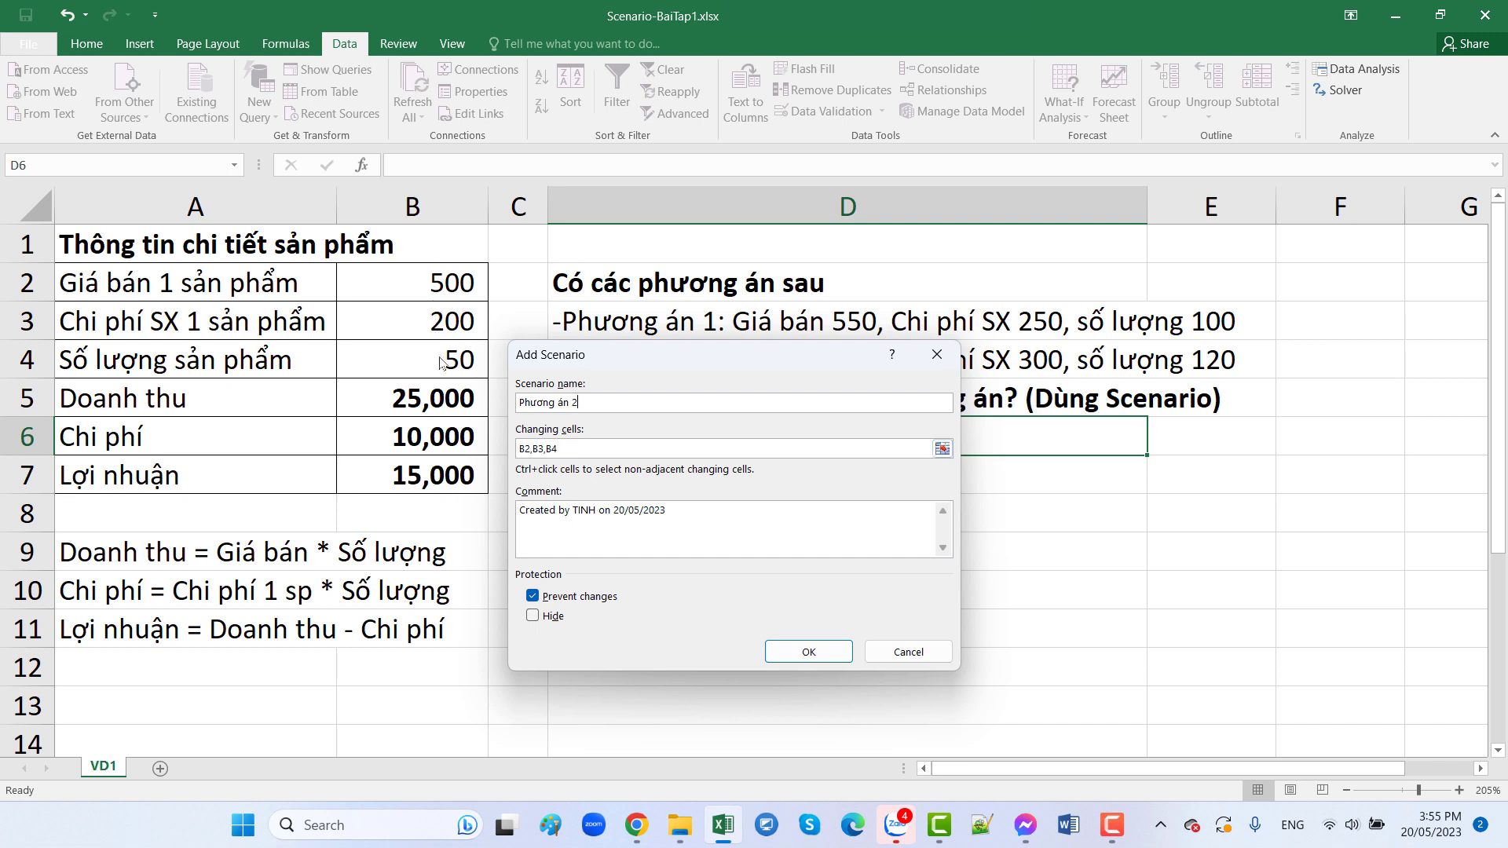
left_click(809, 657)
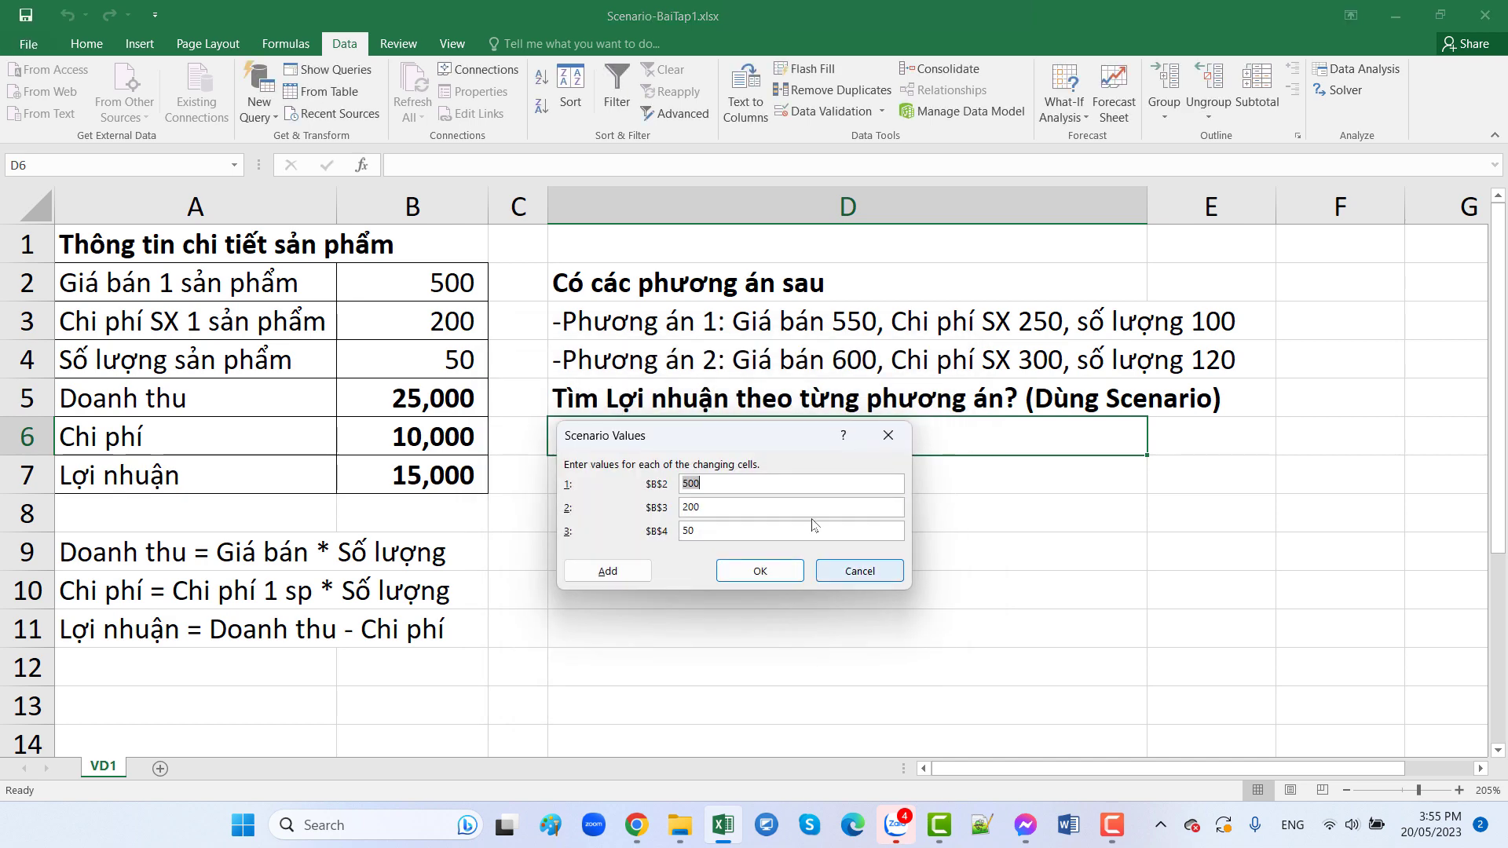
mouse_move(790, 442)
left_mouse_down()
mouse_move(801, 491)
mouse_move(766, 494)
left_mouse_up()
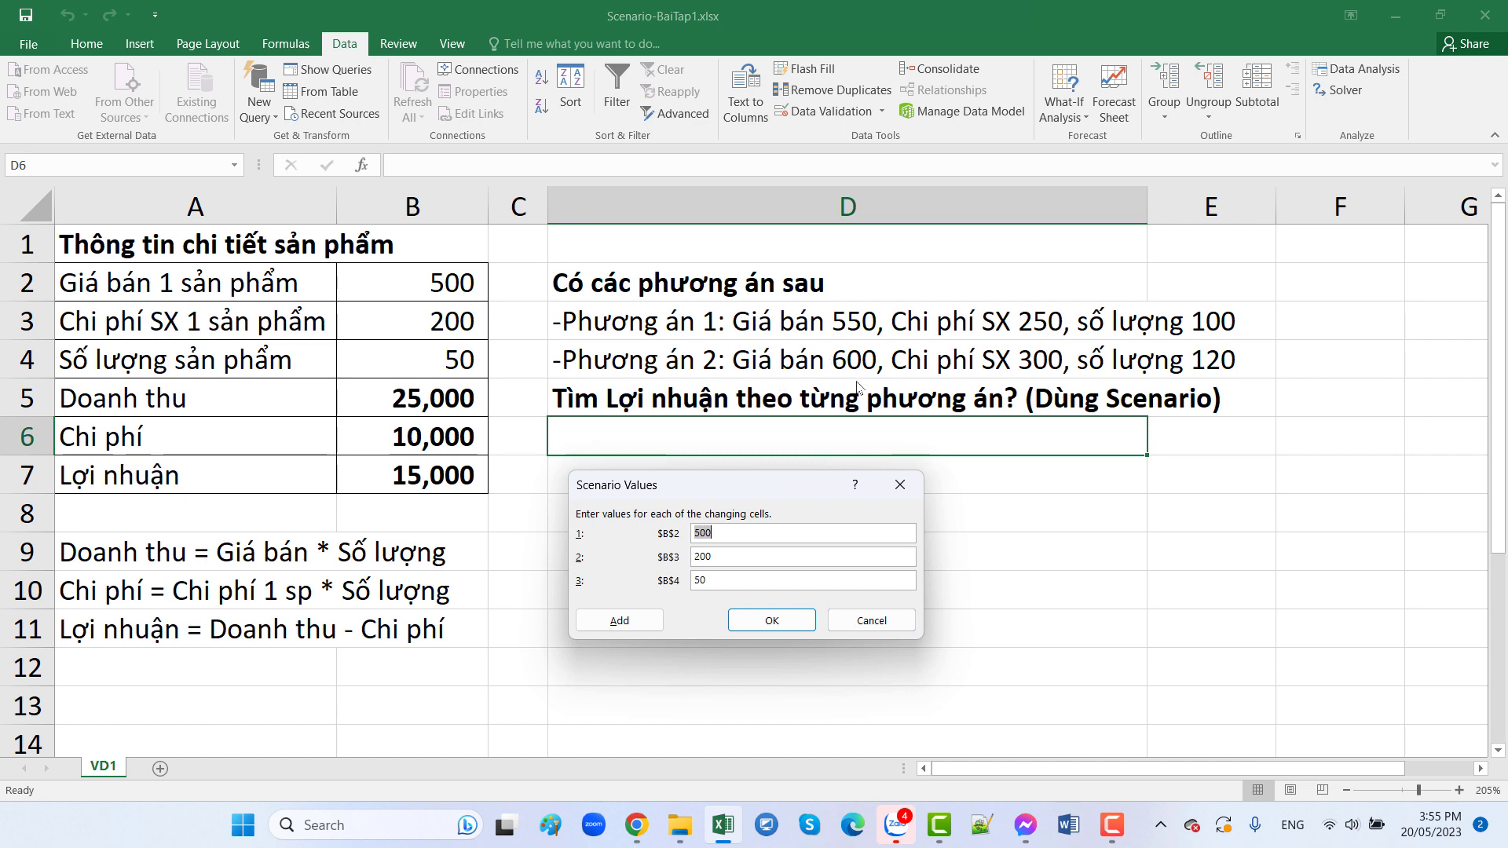
type("6")
left_click_drag(744, 564, 656, 561)
type("120")
left_click(769, 628)
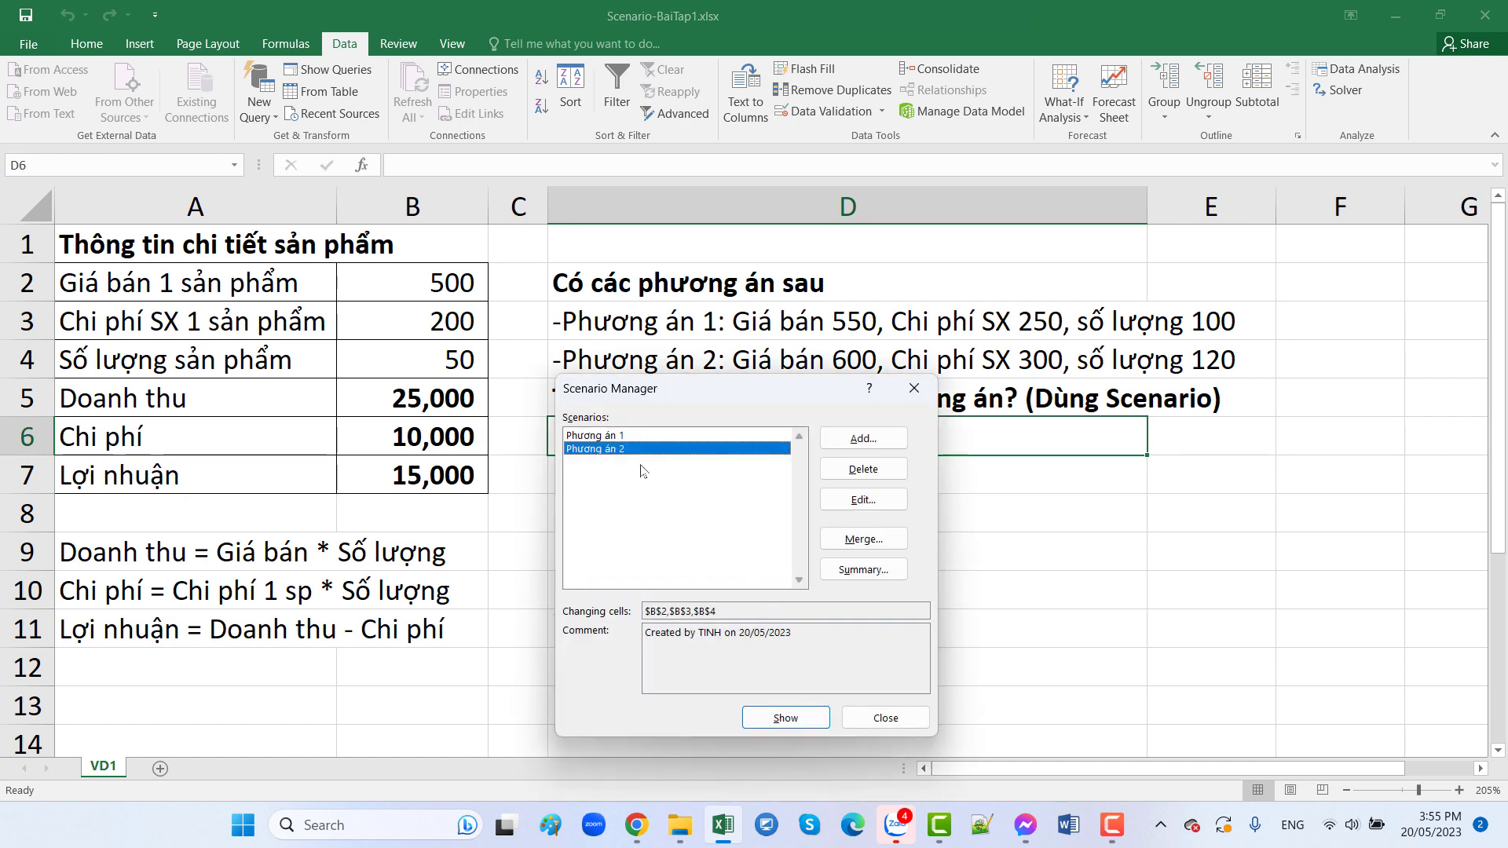
Generate a Scenario summary report with profit cell B7 as the result cell
left_click(610, 437)
left_click(612, 450)
left_click(609, 438)
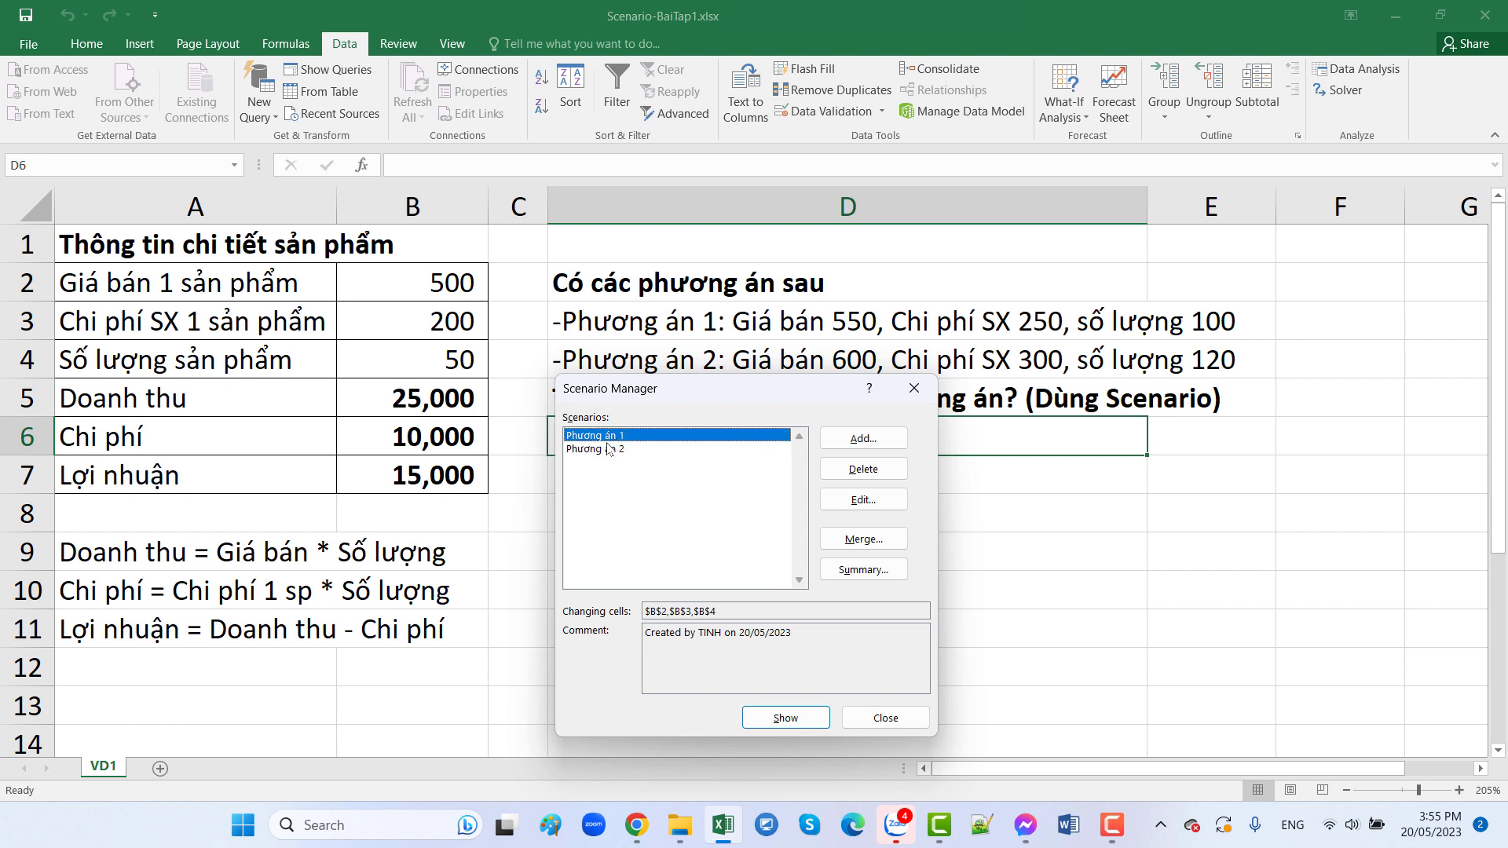
left_click(609, 449)
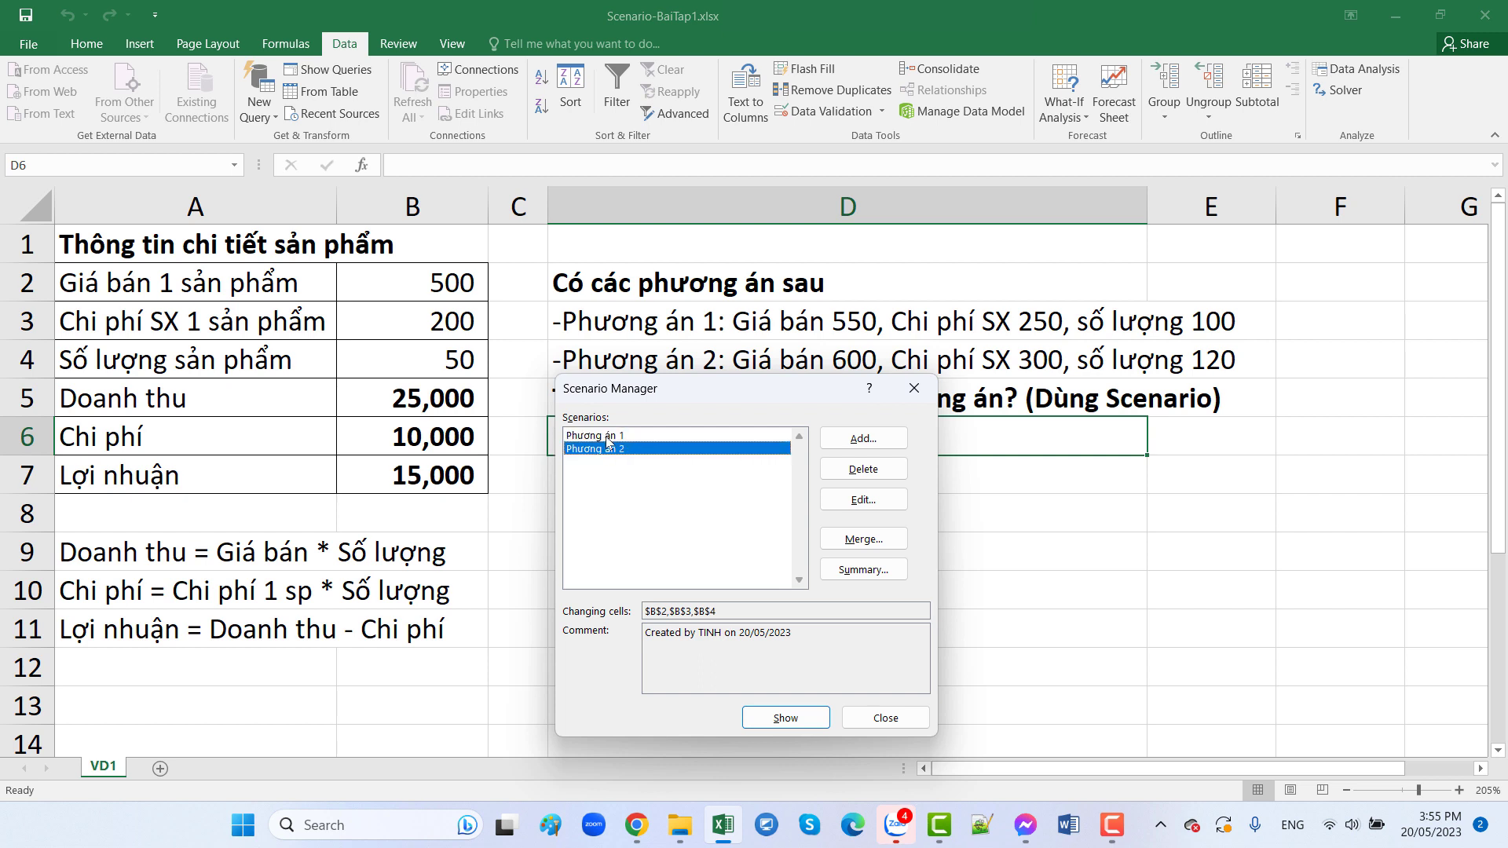
left_click(856, 574)
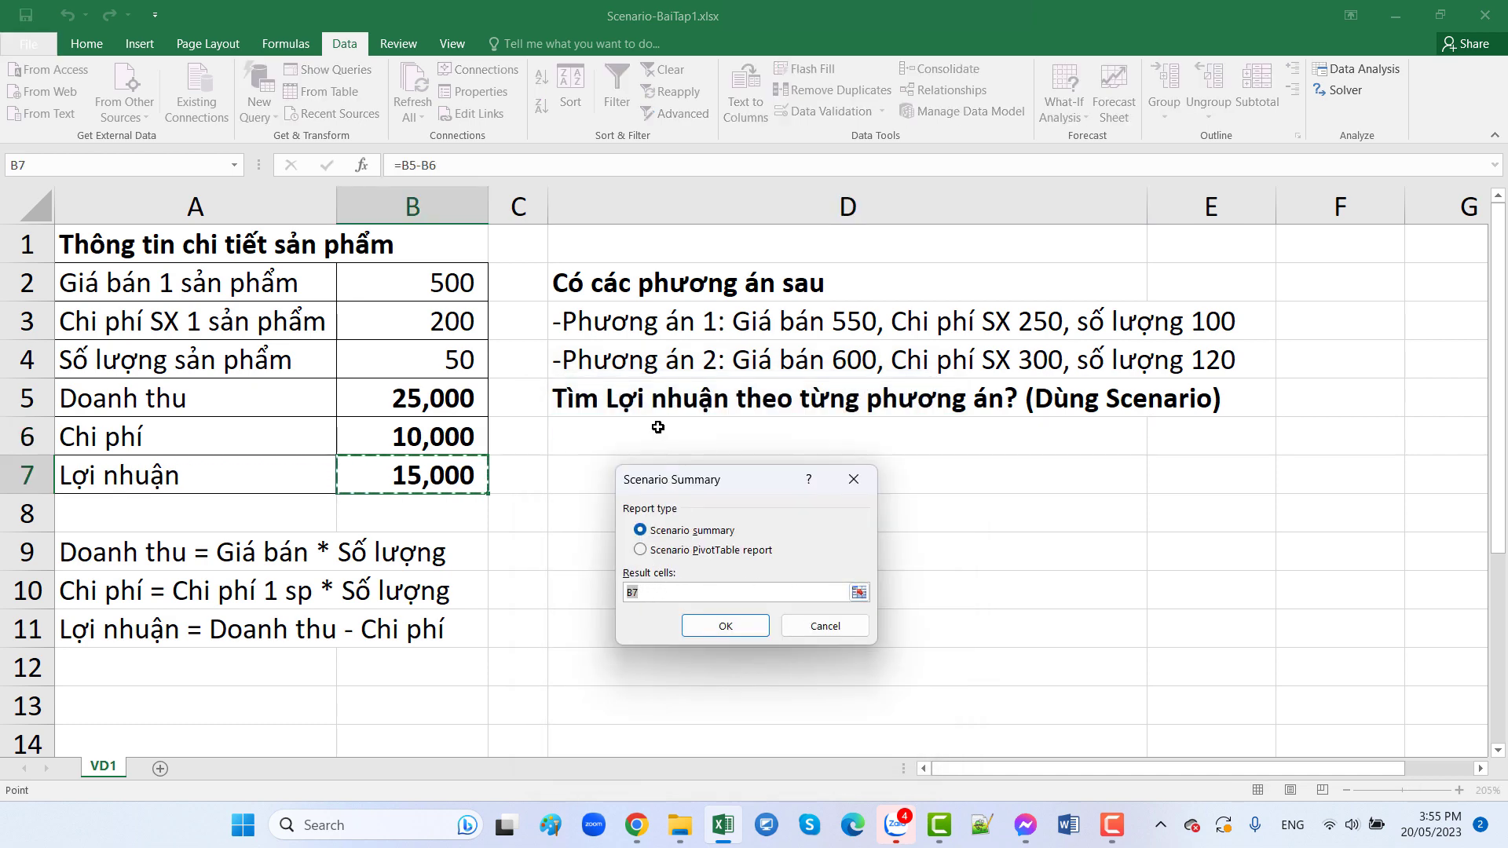
left_click(664, 591)
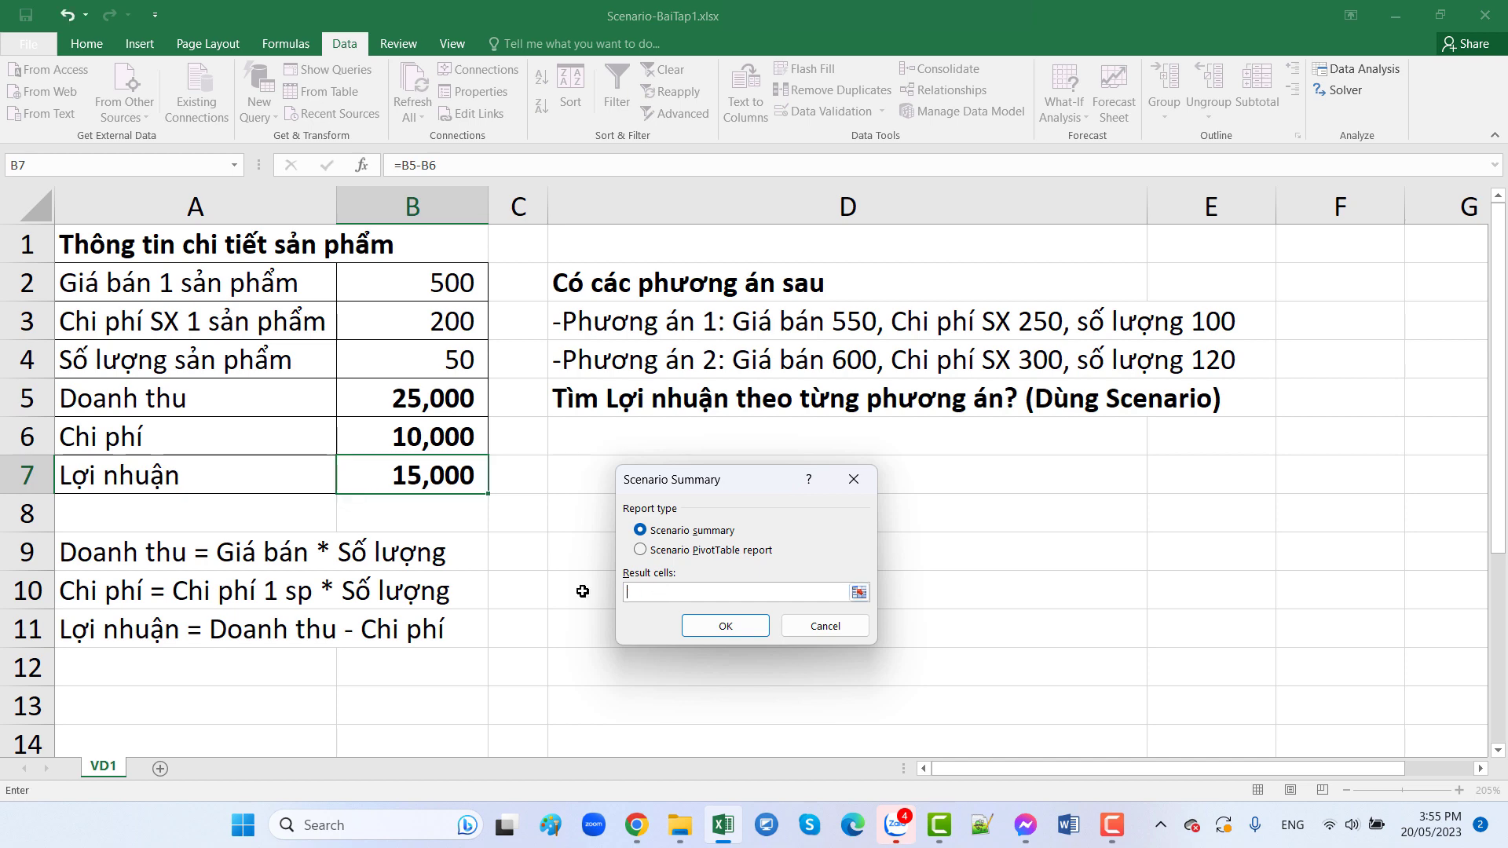
left_click(431, 474)
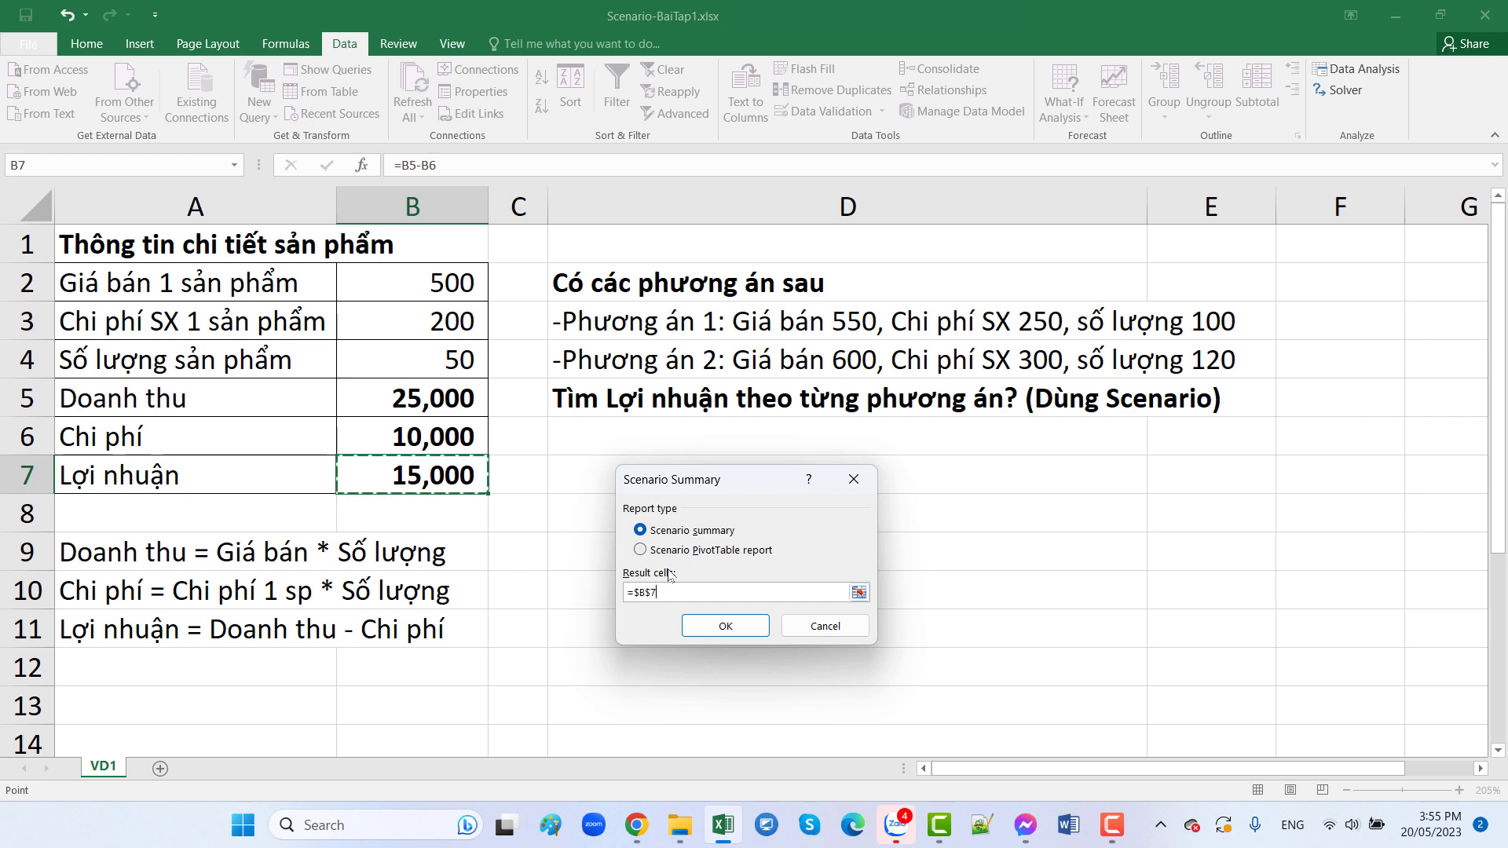
left_click(712, 626)
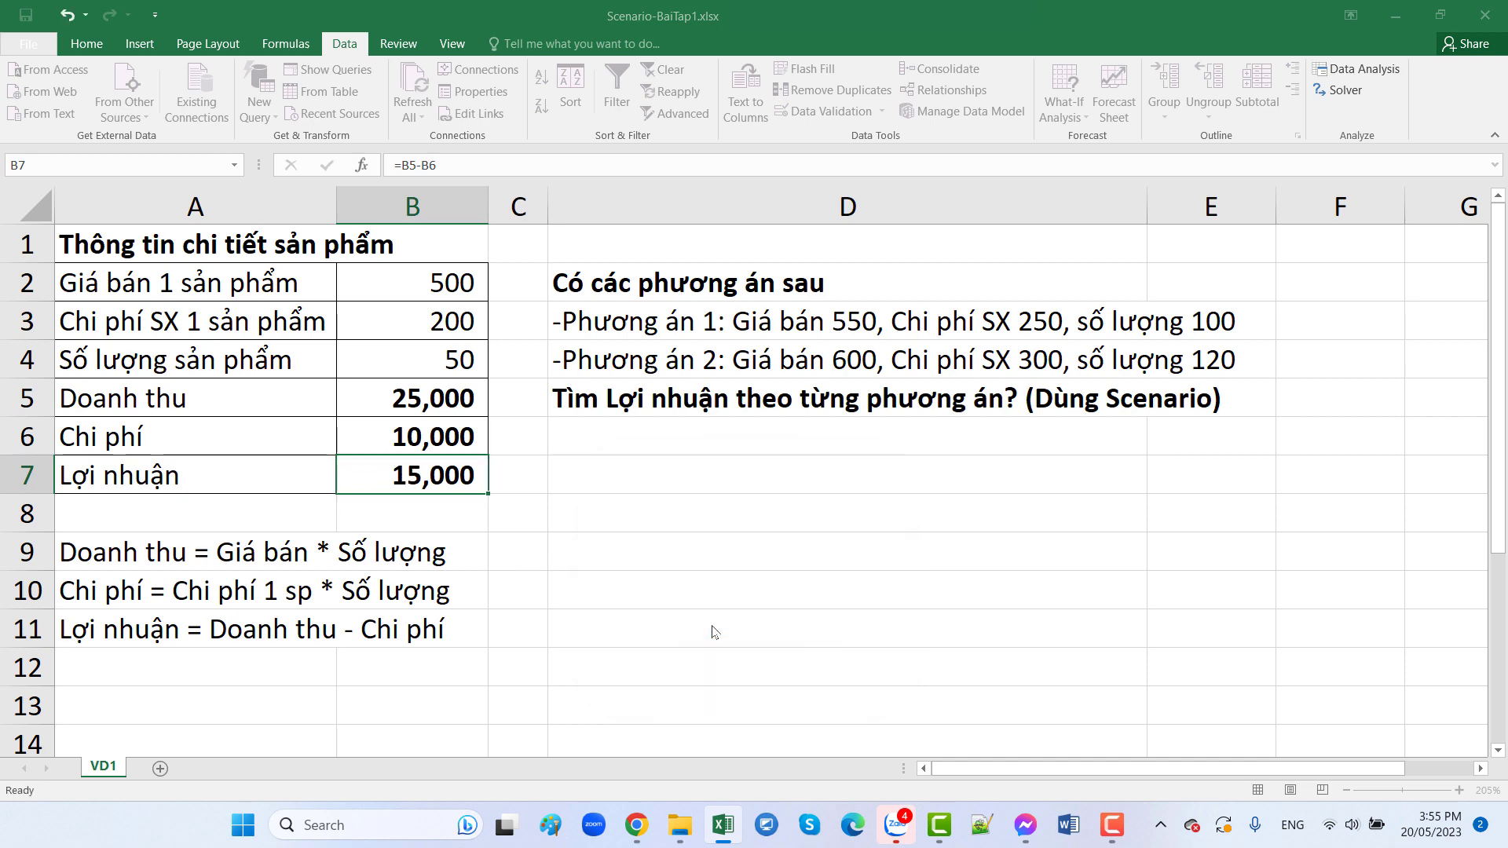
Inspect the summary's current price, cost and quantity values in column D
left_click(475, 542)
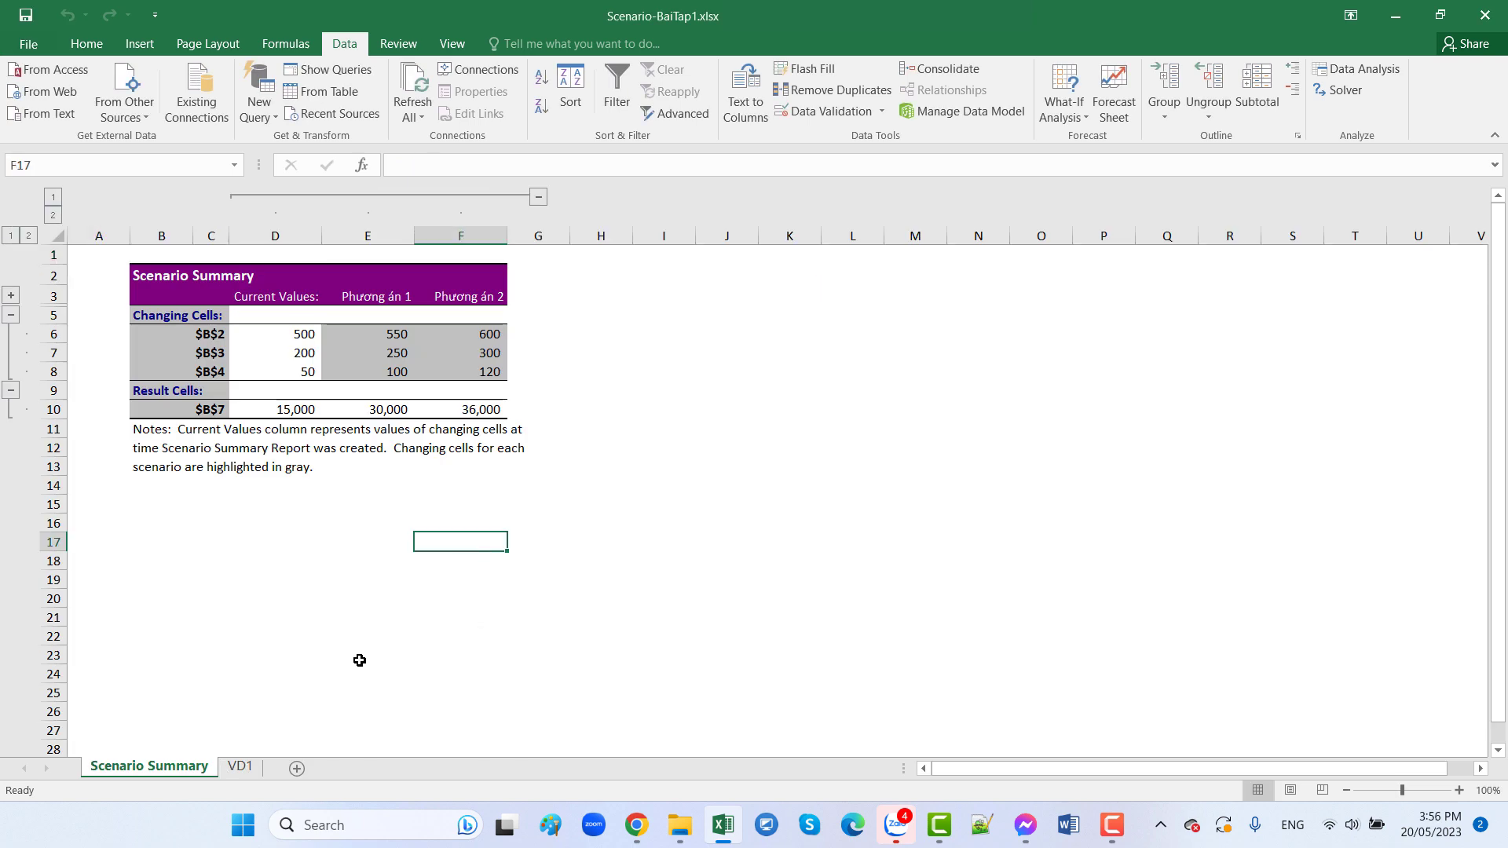
left_click(211, 336)
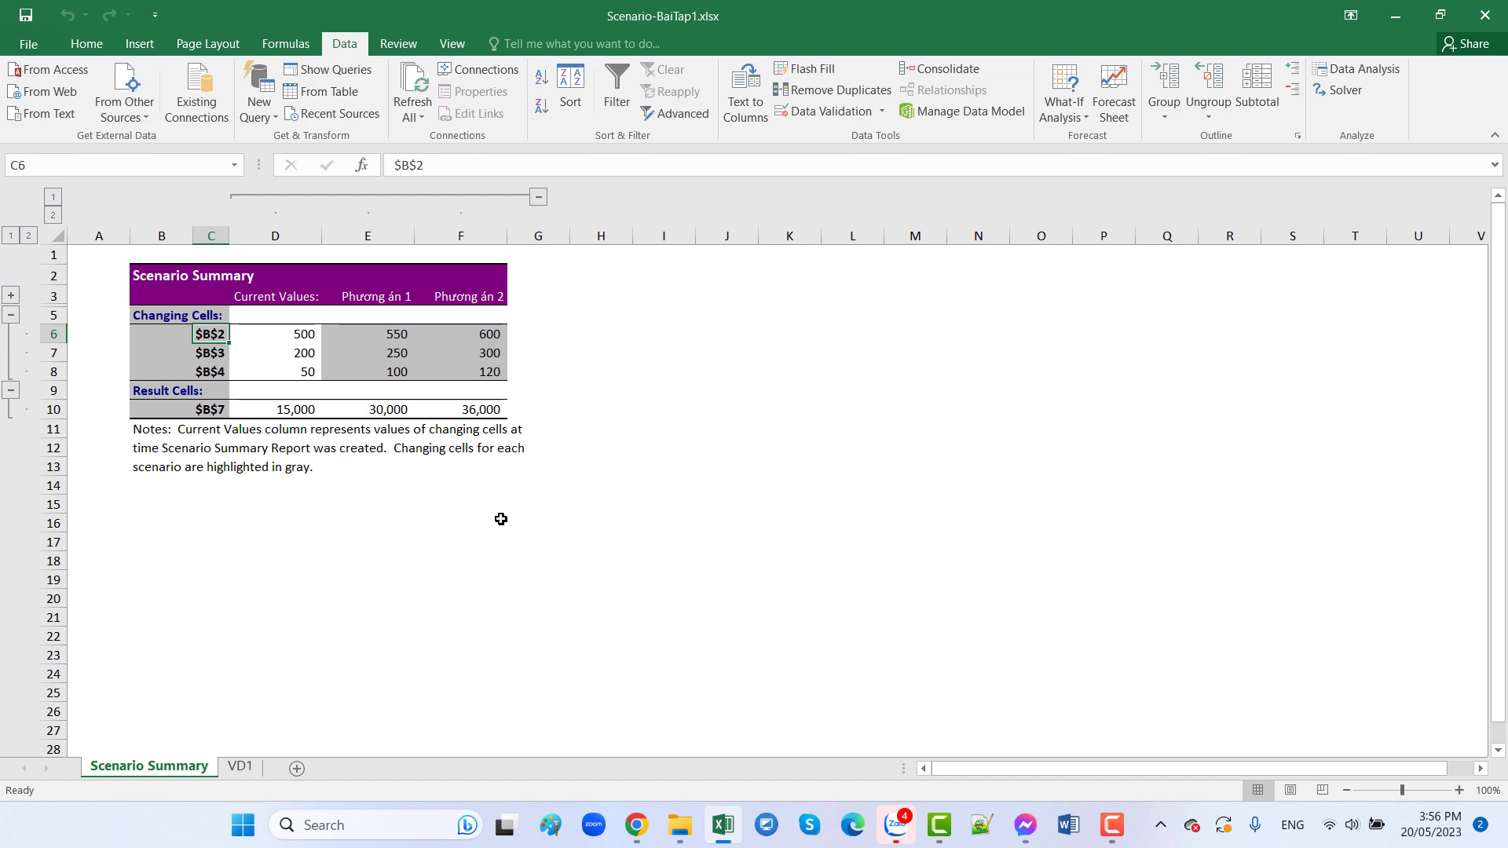
scroll(501, 520, "up", 1, "ctrl")
scroll(501, 520, "up", 2, "ctrl")
scroll(501, 519, "up", 1, "ctrl")
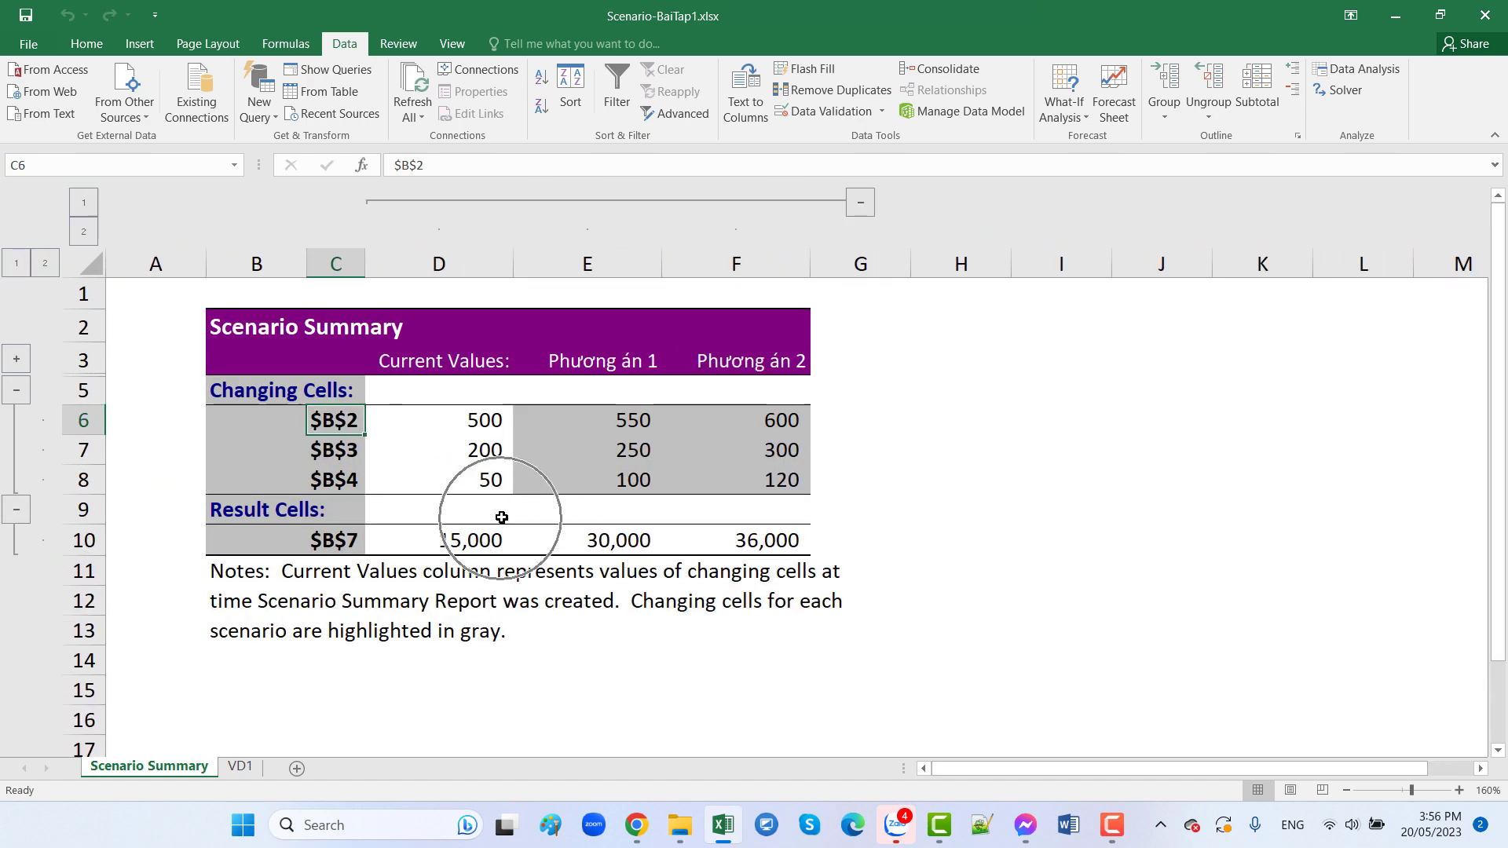
left_click(460, 420)
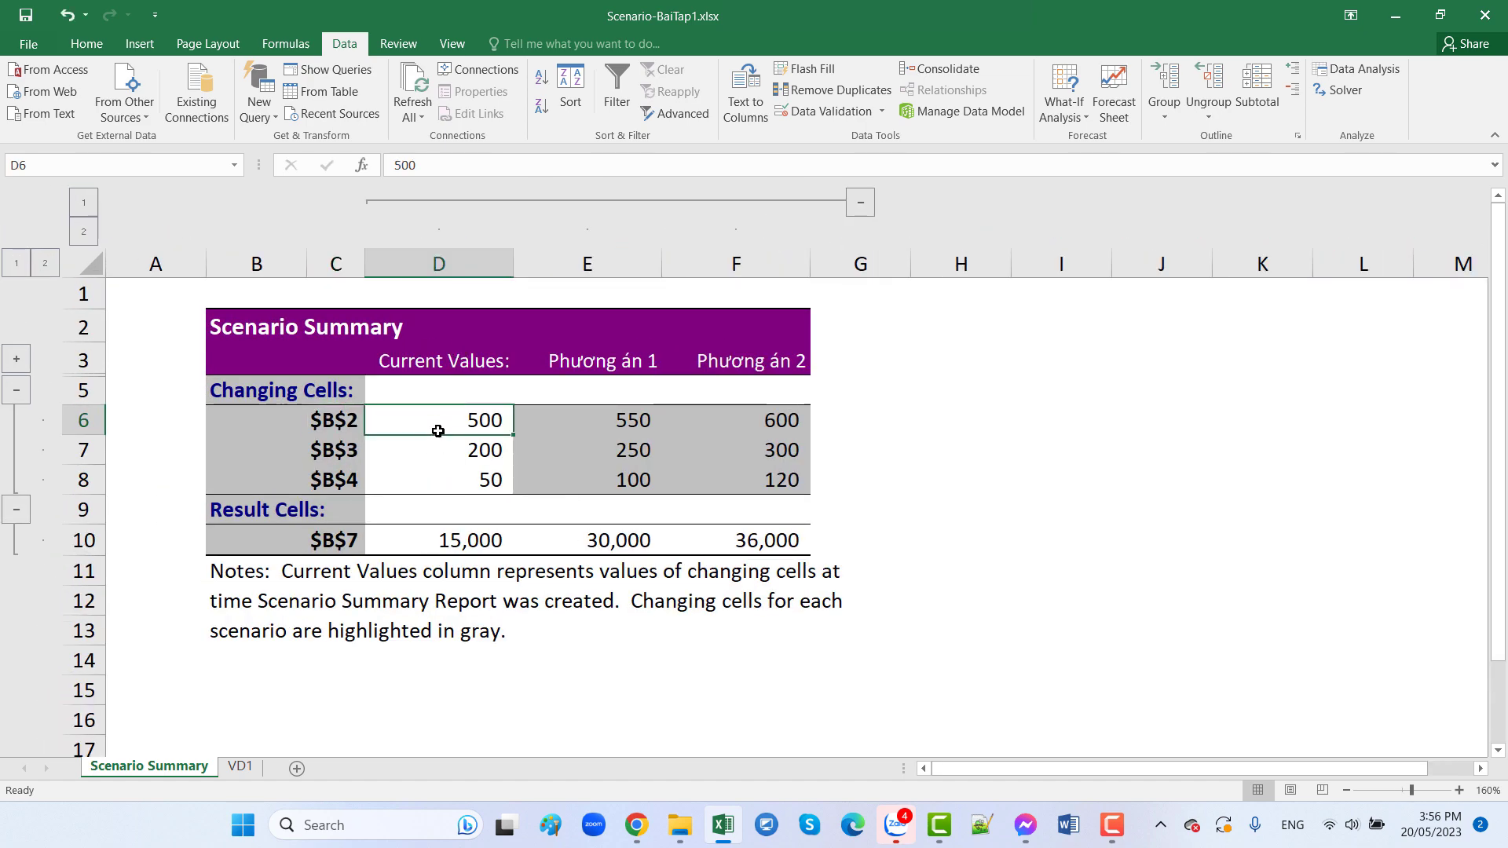
left_click(447, 453)
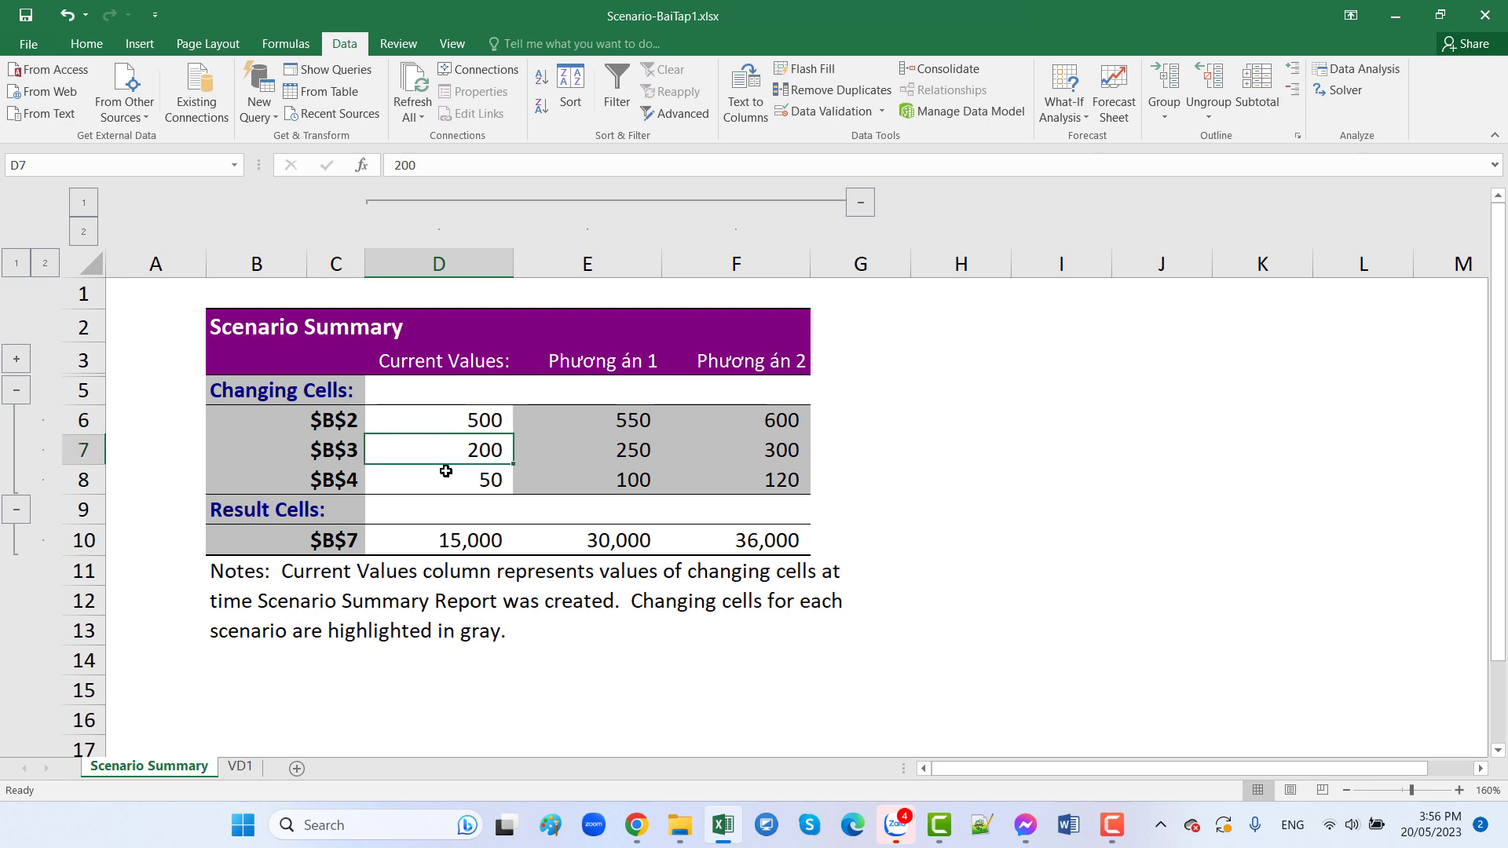
left_click(446, 482)
Copy the input labels in A2:A4 of the VD1 sheet
left_click(240, 774)
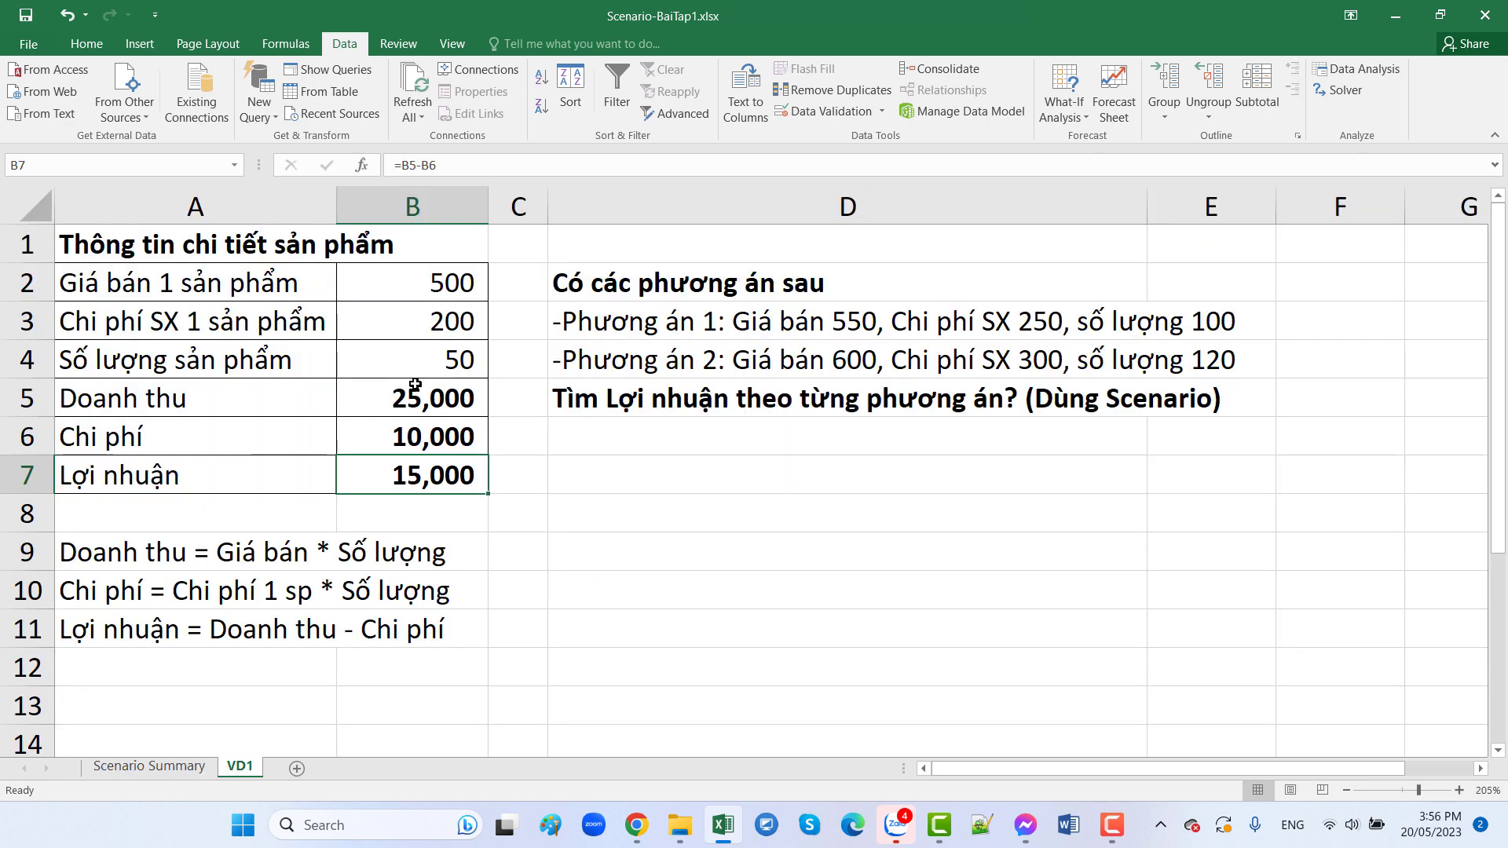
left_click_drag(281, 280, 280, 352)
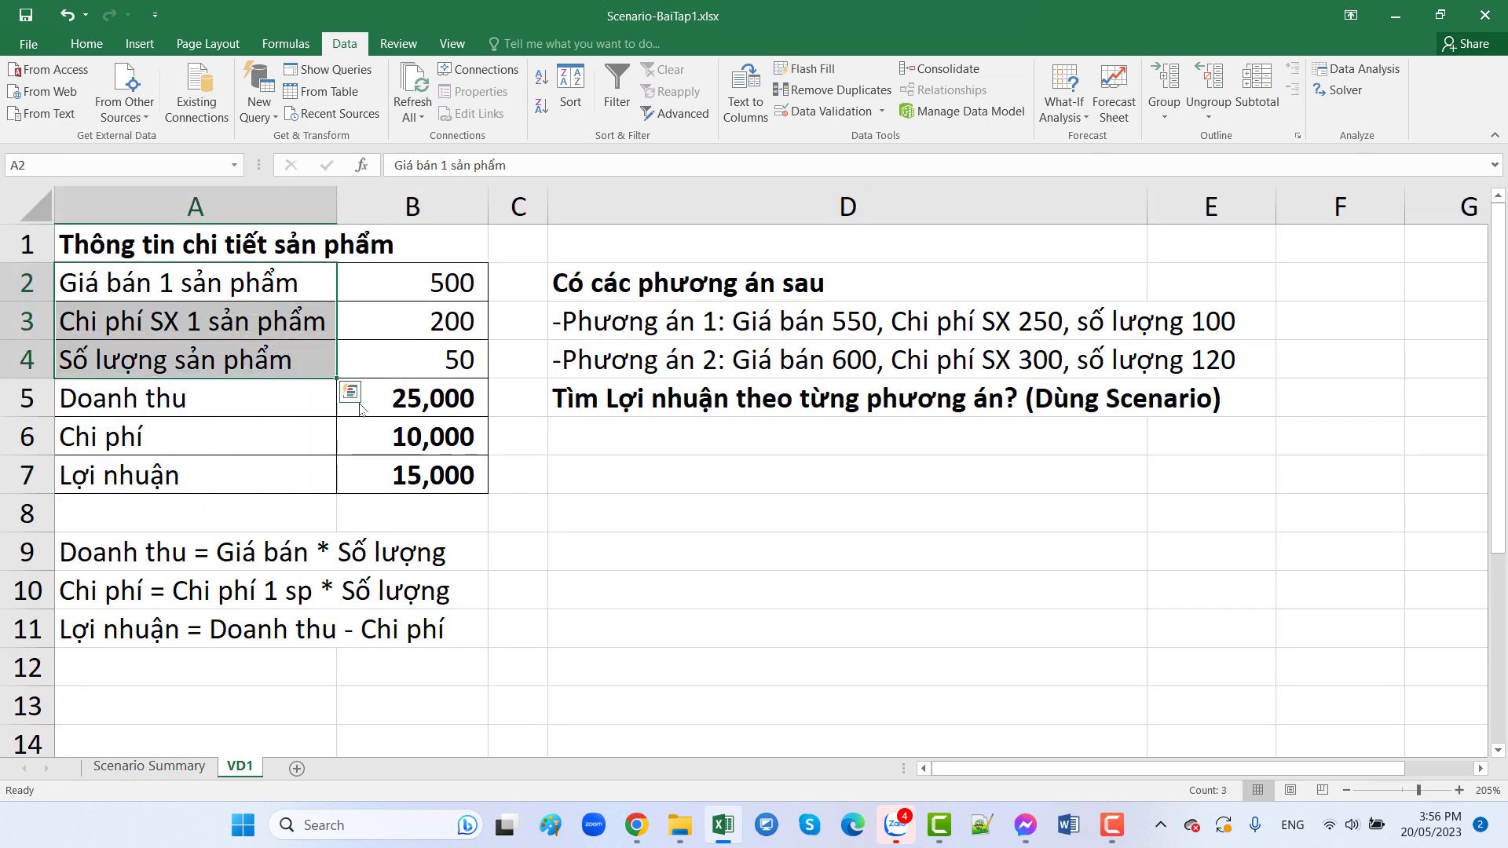
key("ctrl+c")
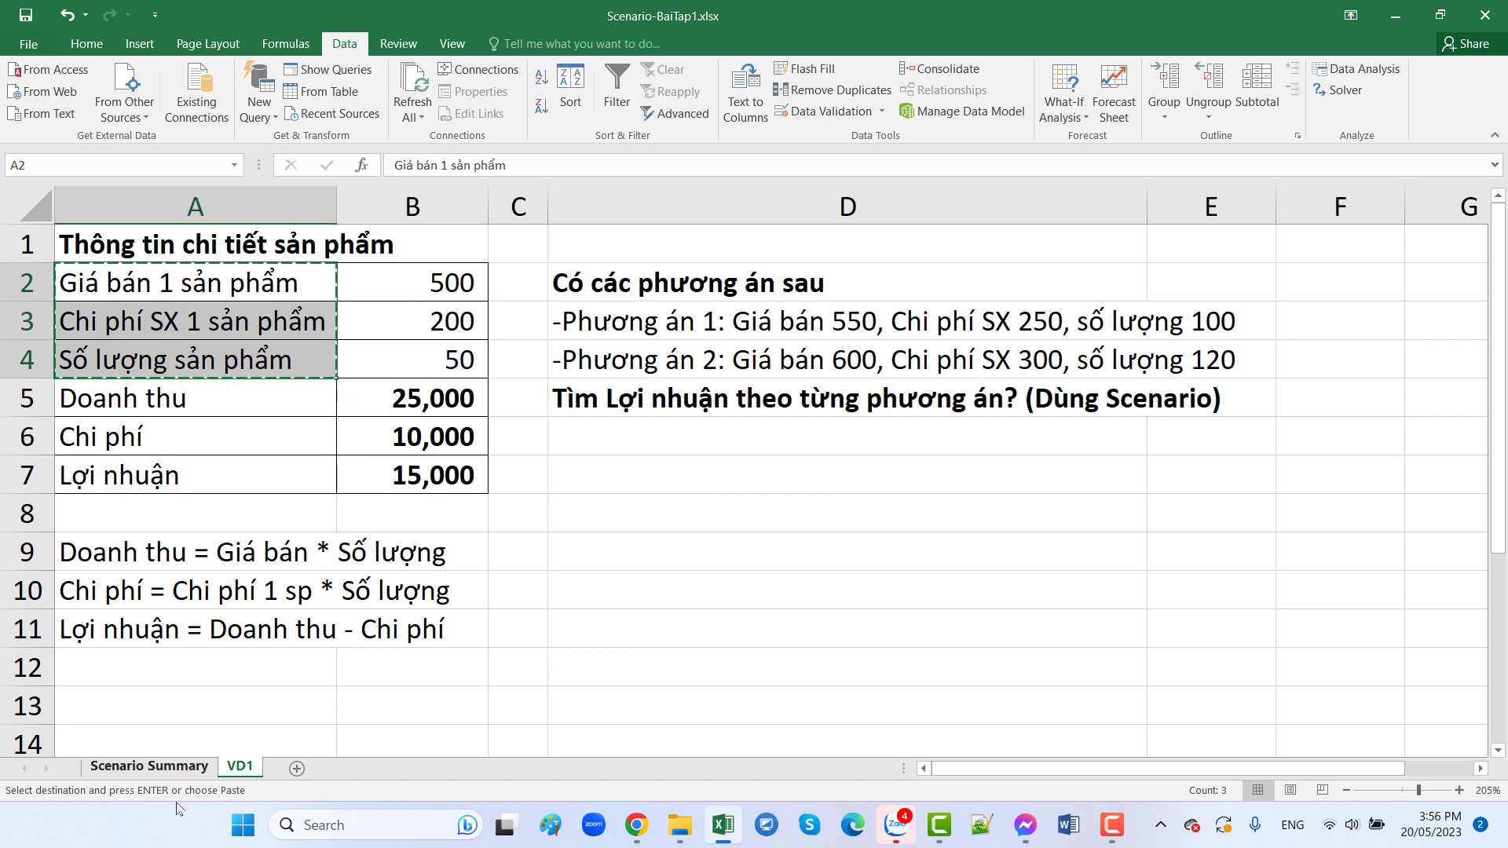
Review both scenarios' price, cost, quantity and profit values on the Scenario Summary sheet
left_click(181, 767)
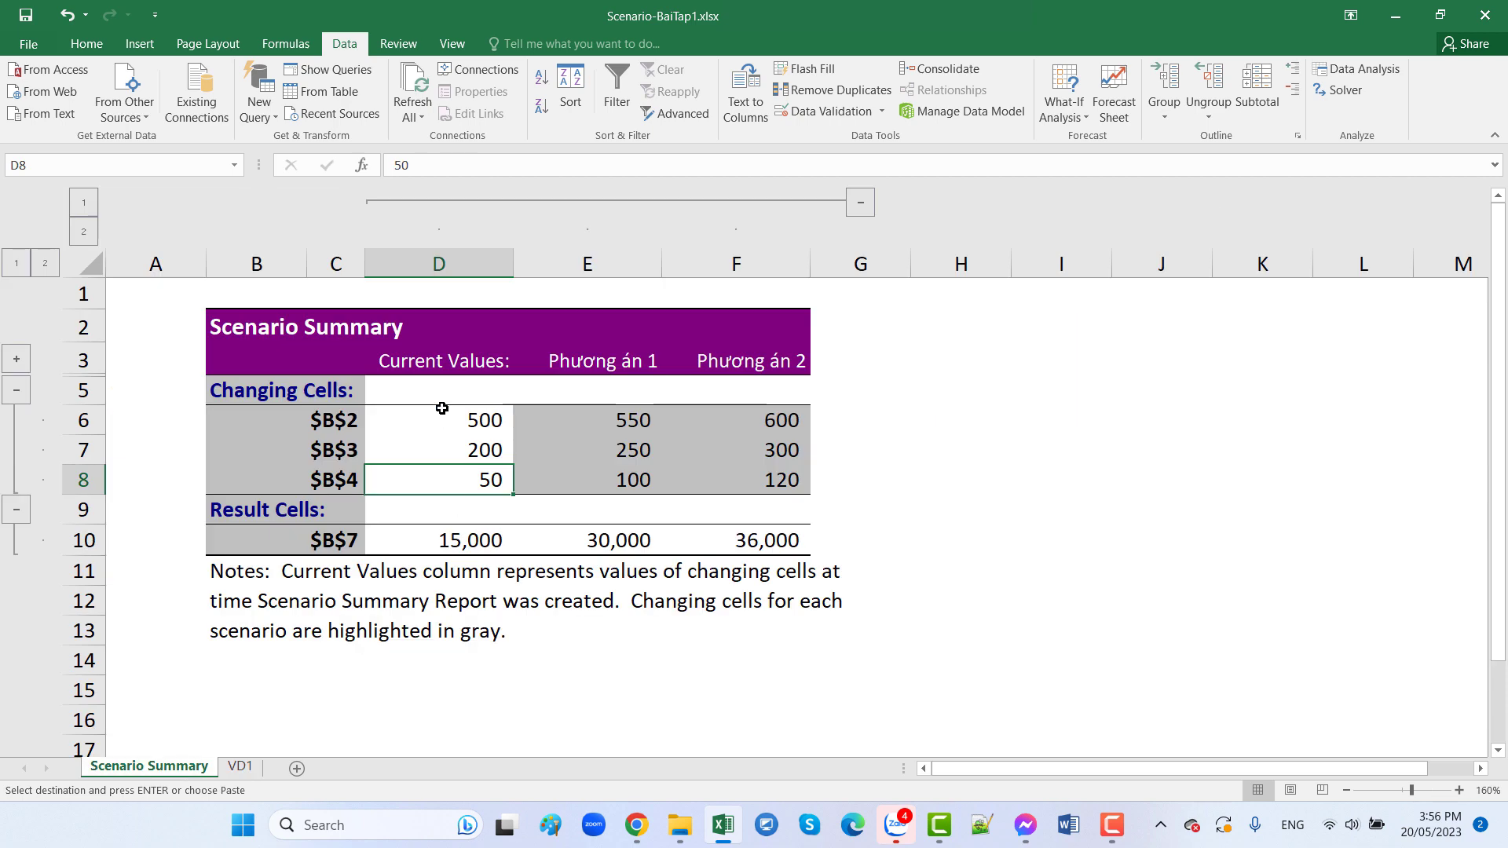
left_click_drag(442, 408, 476, 553)
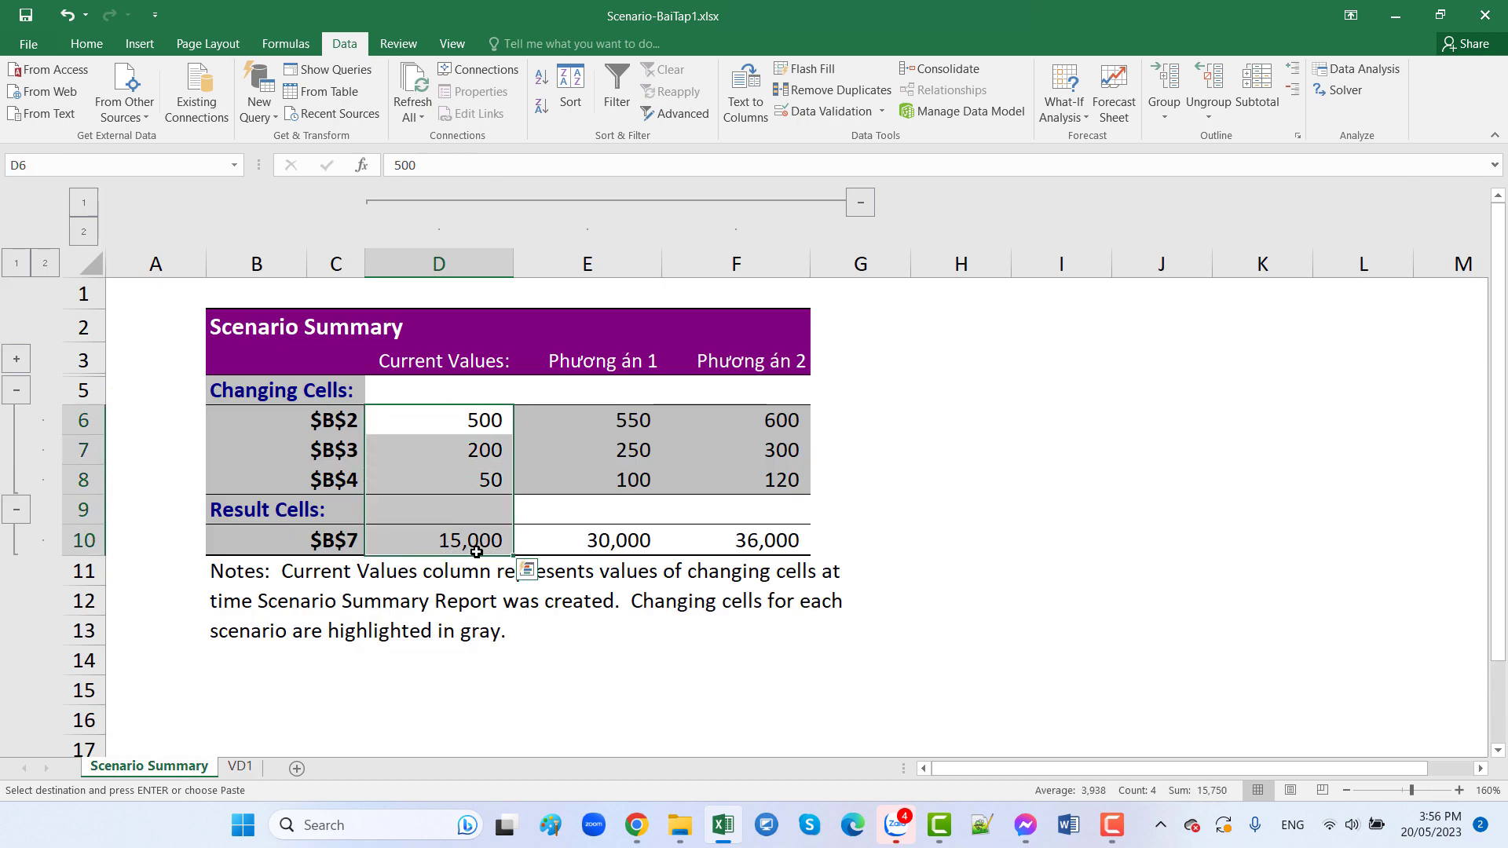
left_click(618, 422)
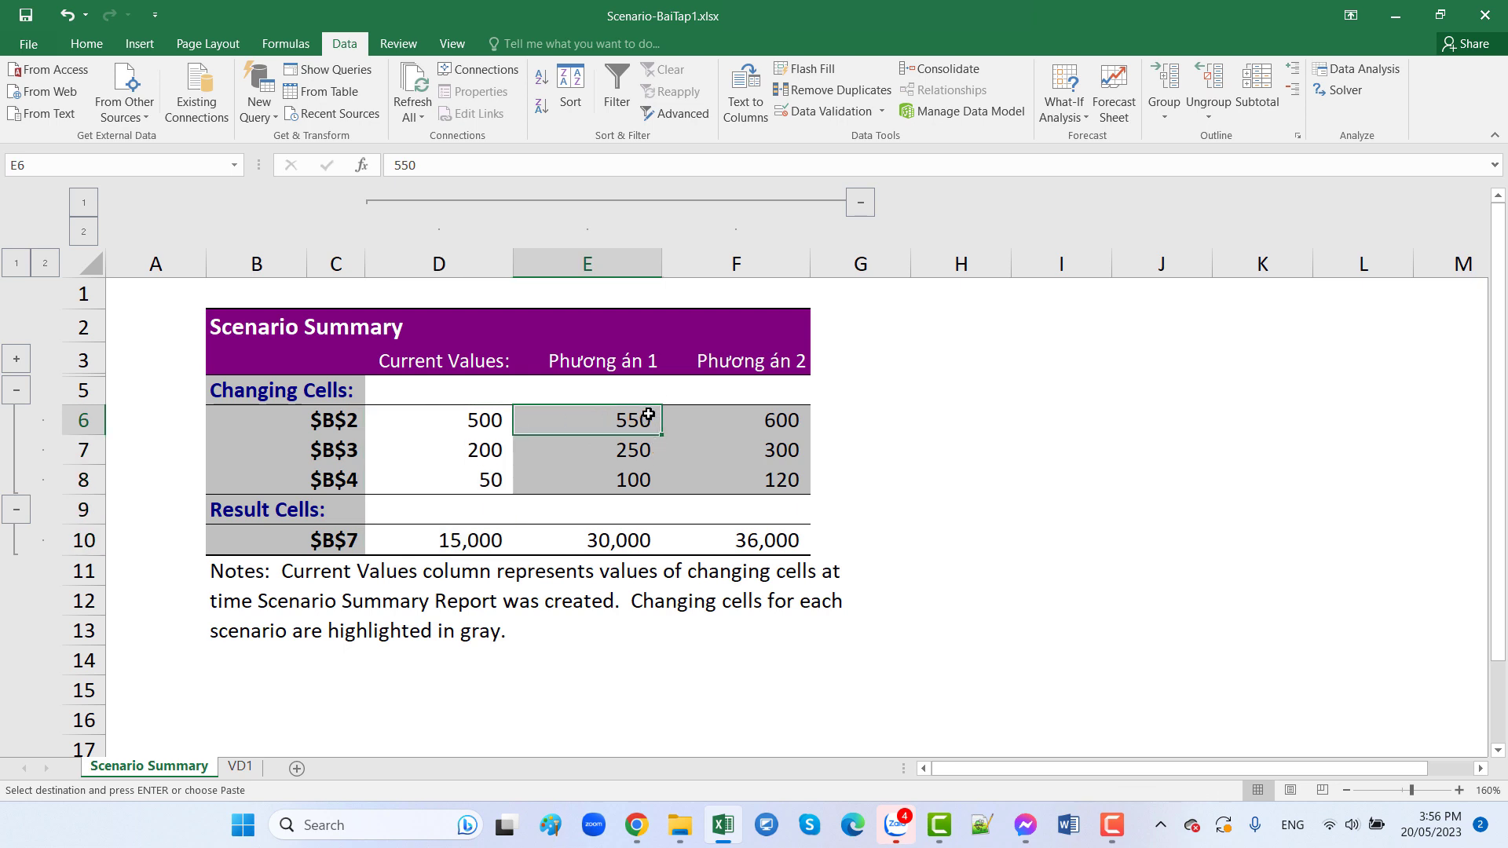
left_click(653, 454)
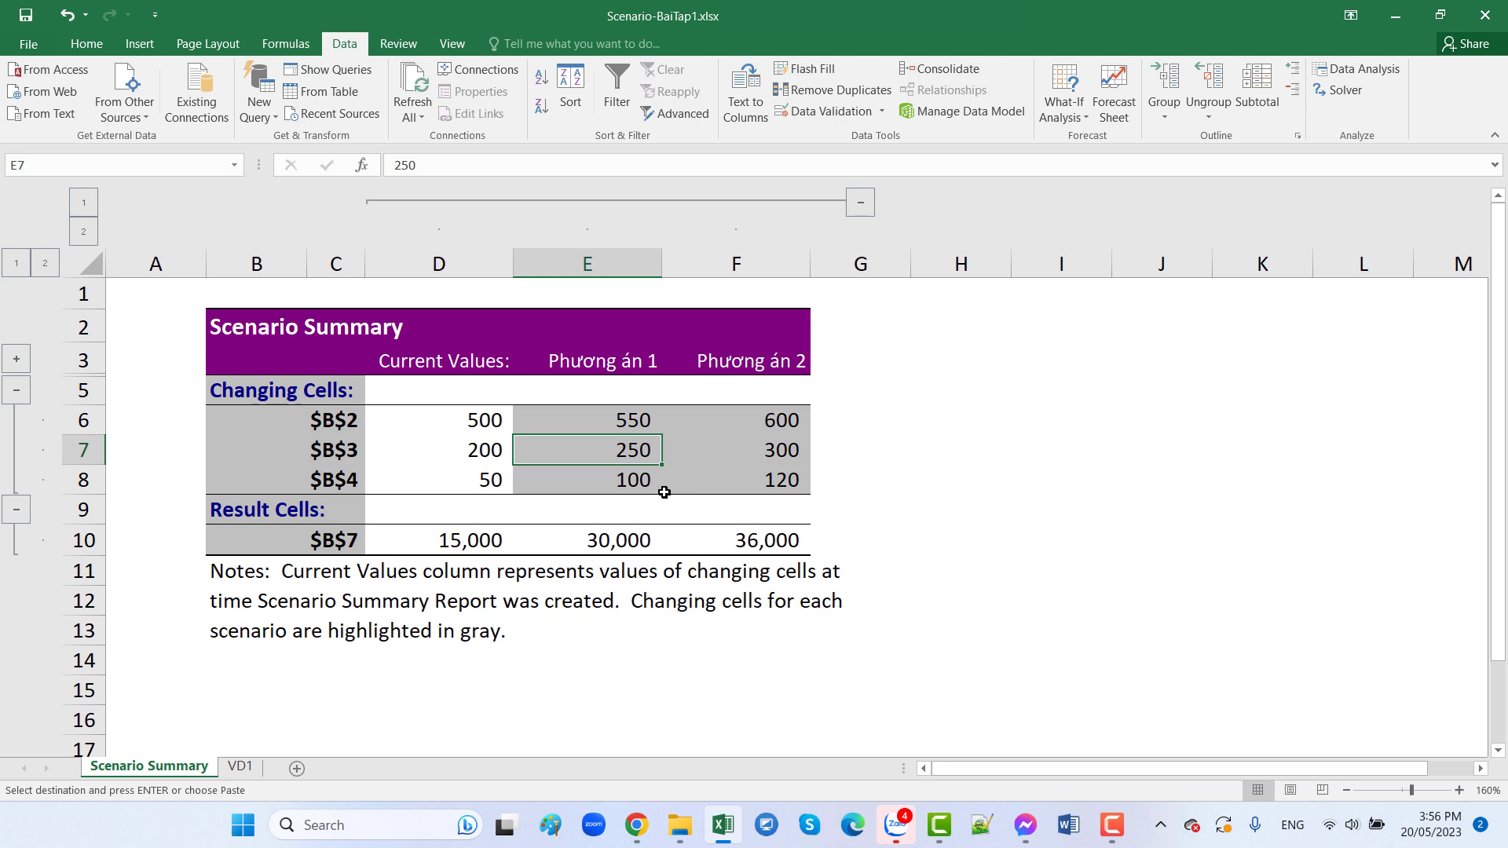
left_click(636, 484)
left_click(626, 535)
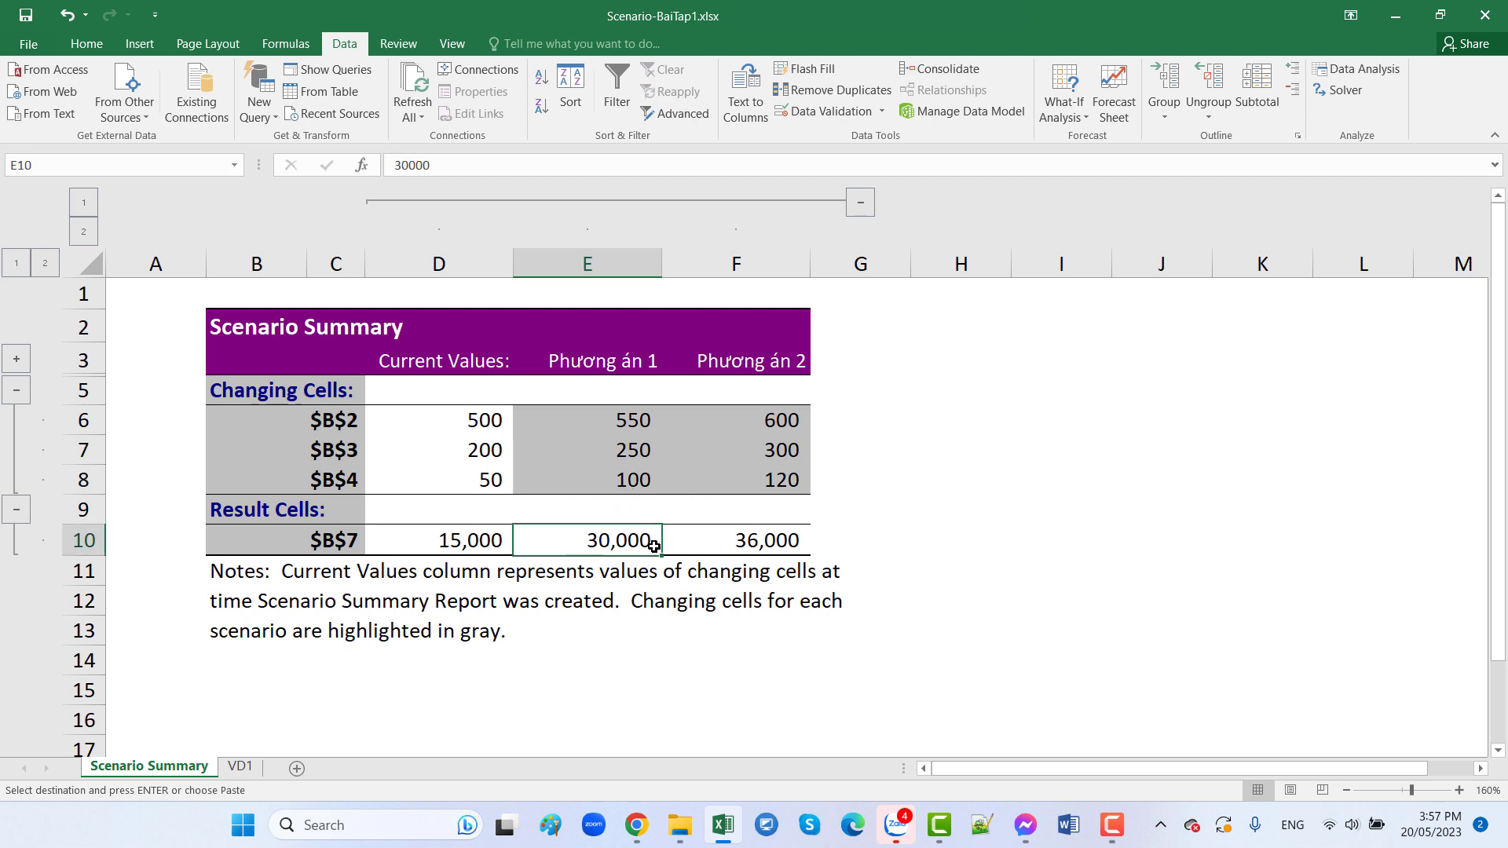
left_click(776, 429)
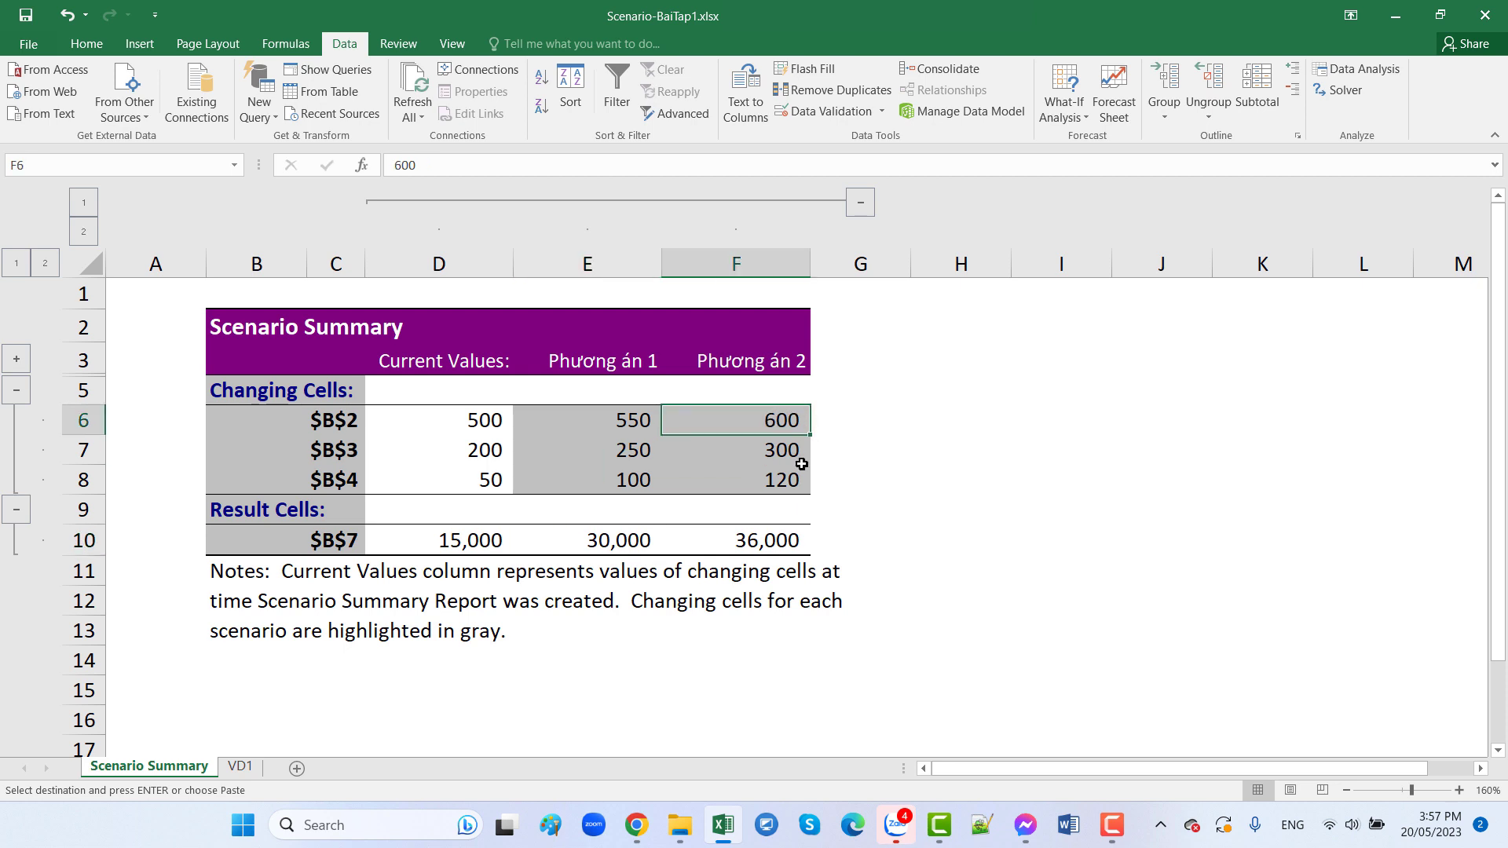
left_click(780, 449)
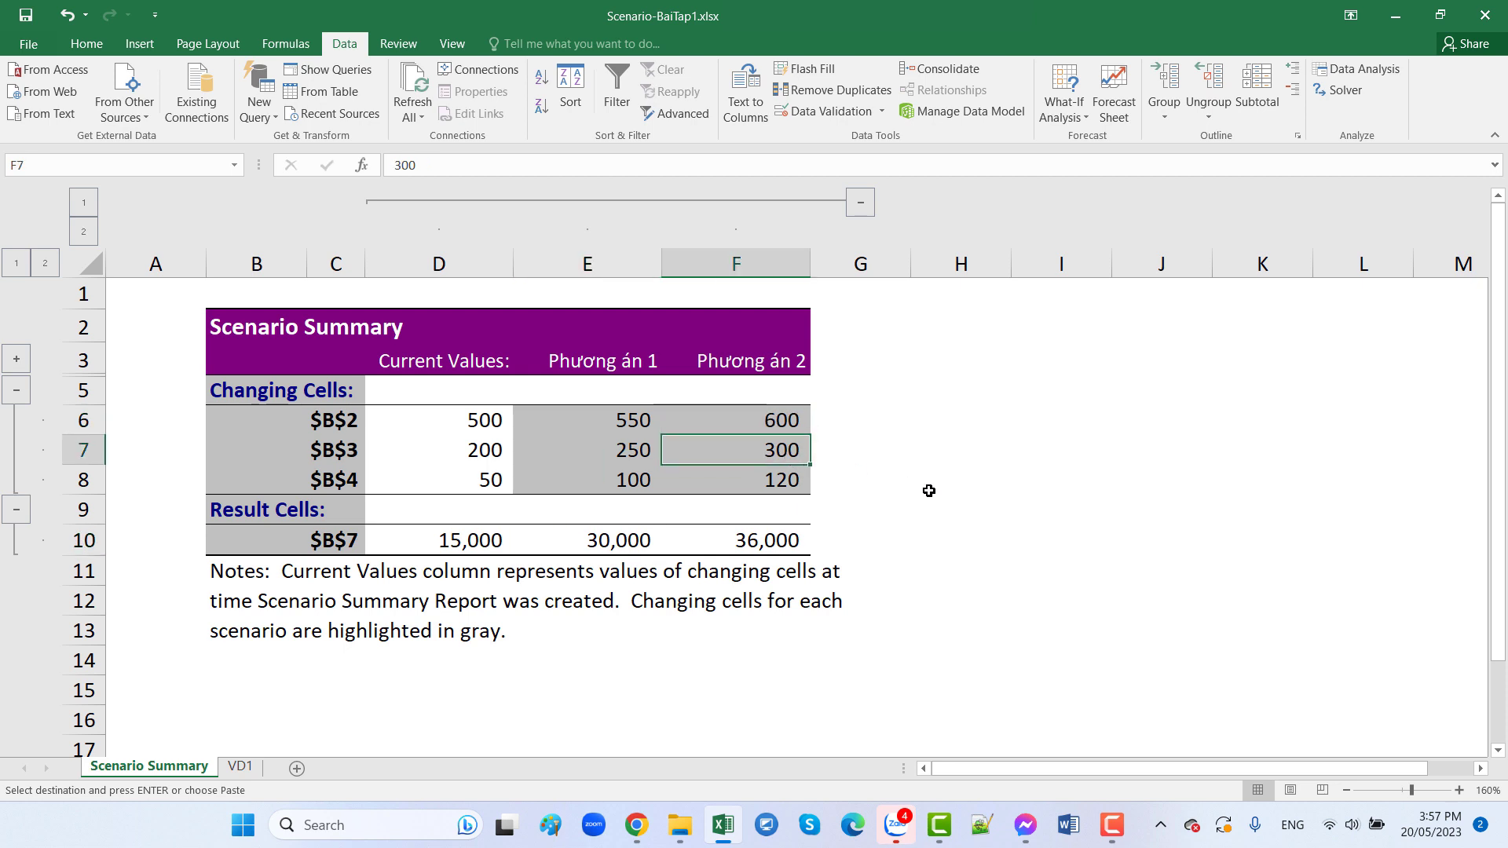
left_click(786, 483)
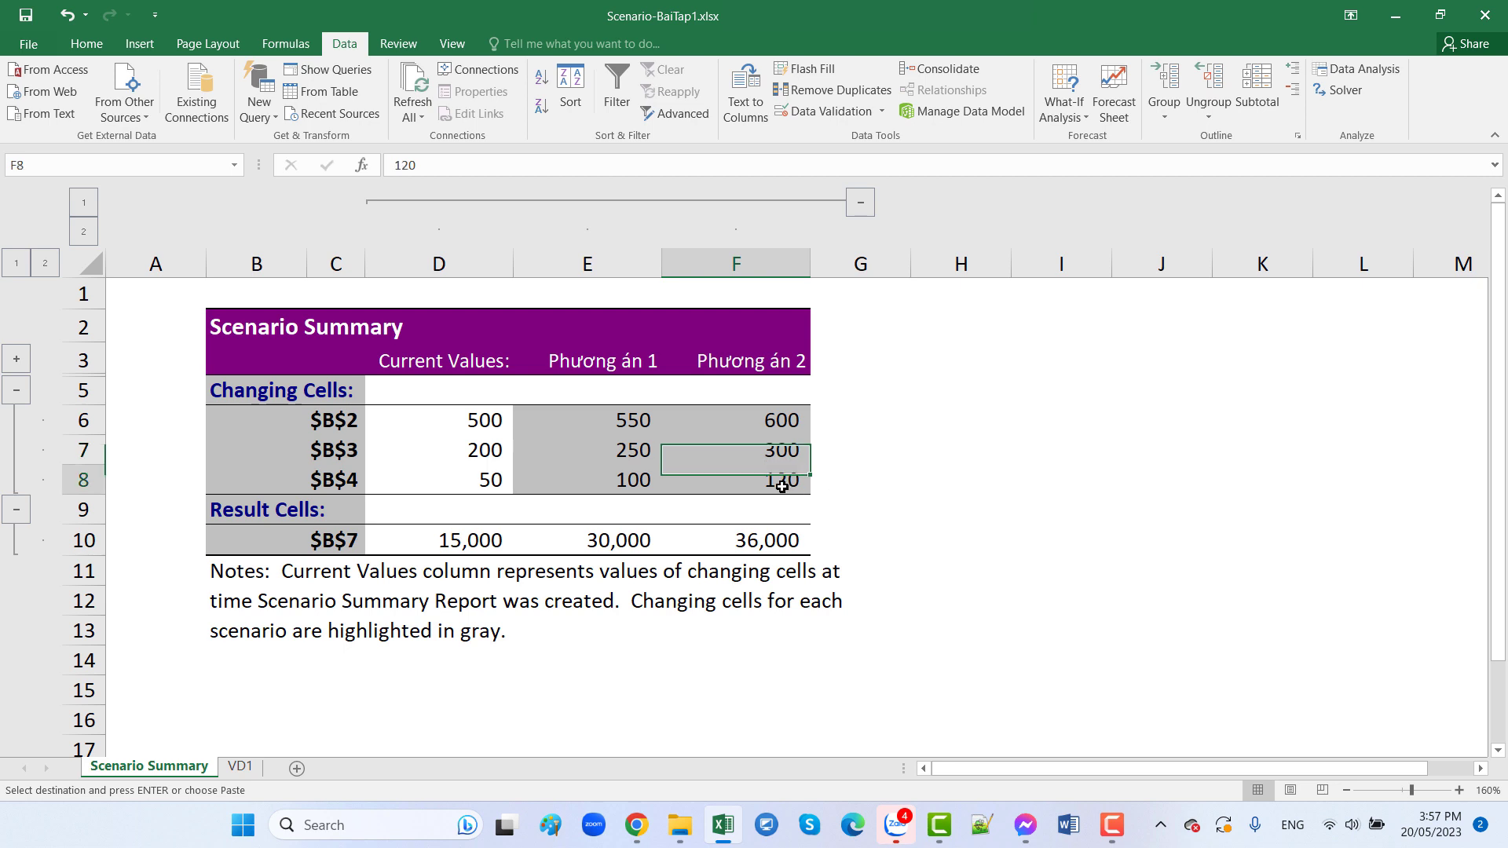
left_click(768, 541)
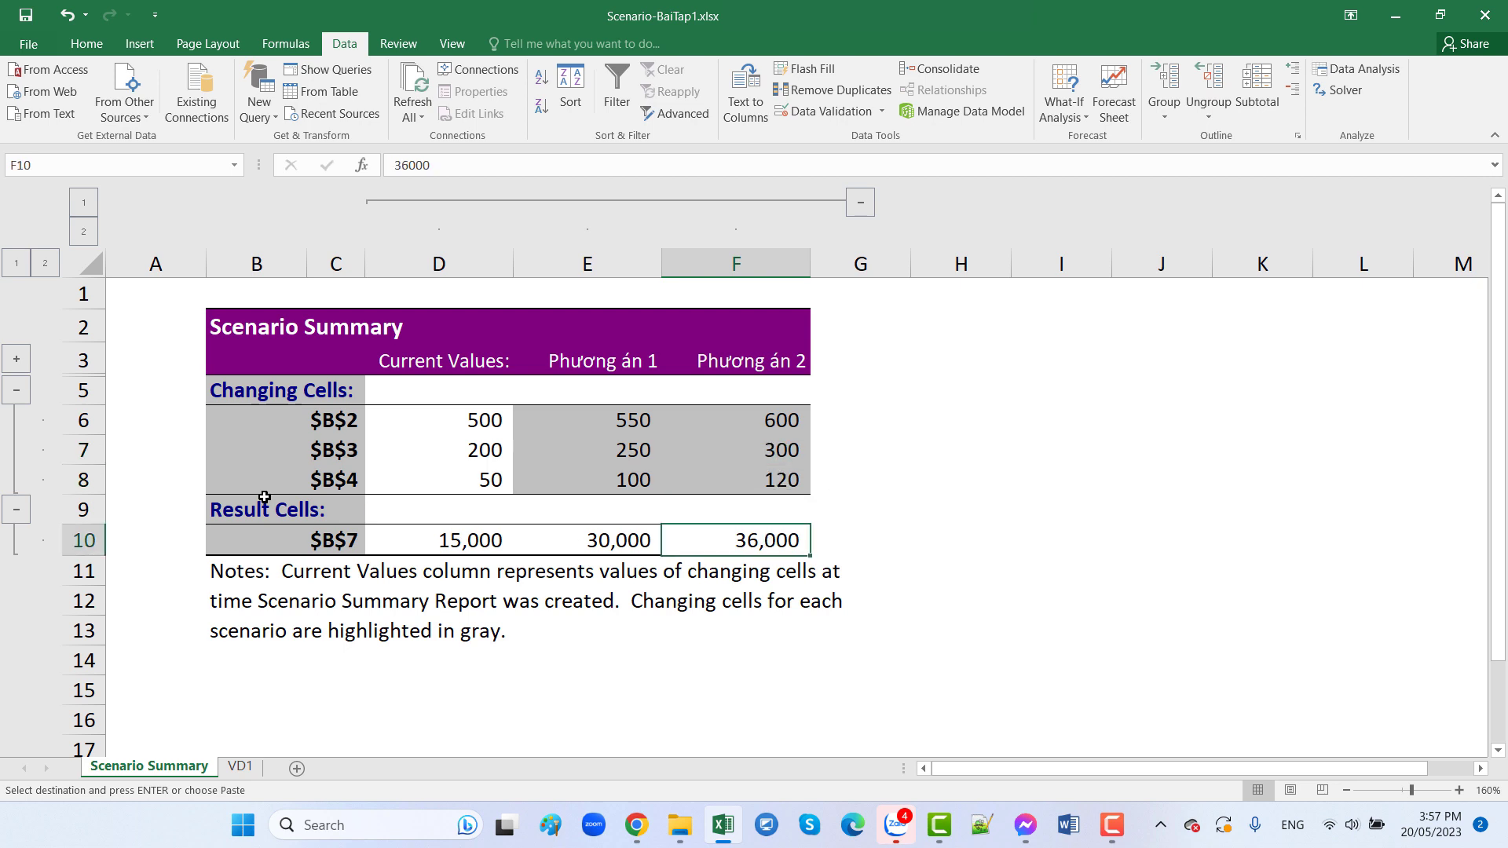
left_click(244, 771)
Paste the product labels into C6:C8 of the summary and widen column C
key("ctrl+Page_Up")
left_click(337, 417)
key("ctrl+v")
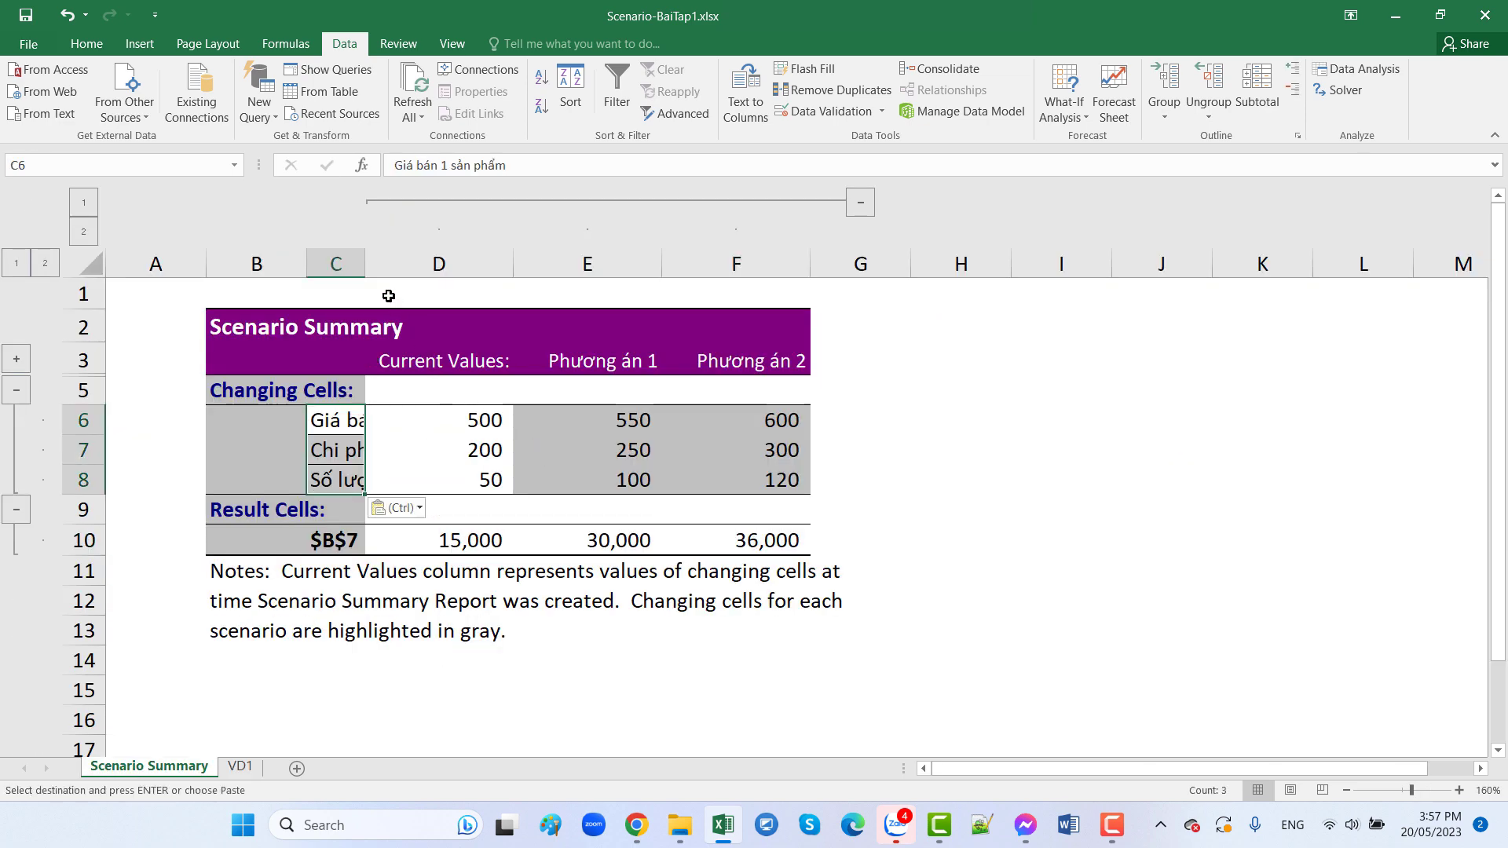
left_click_drag(365, 264, 526, 294)
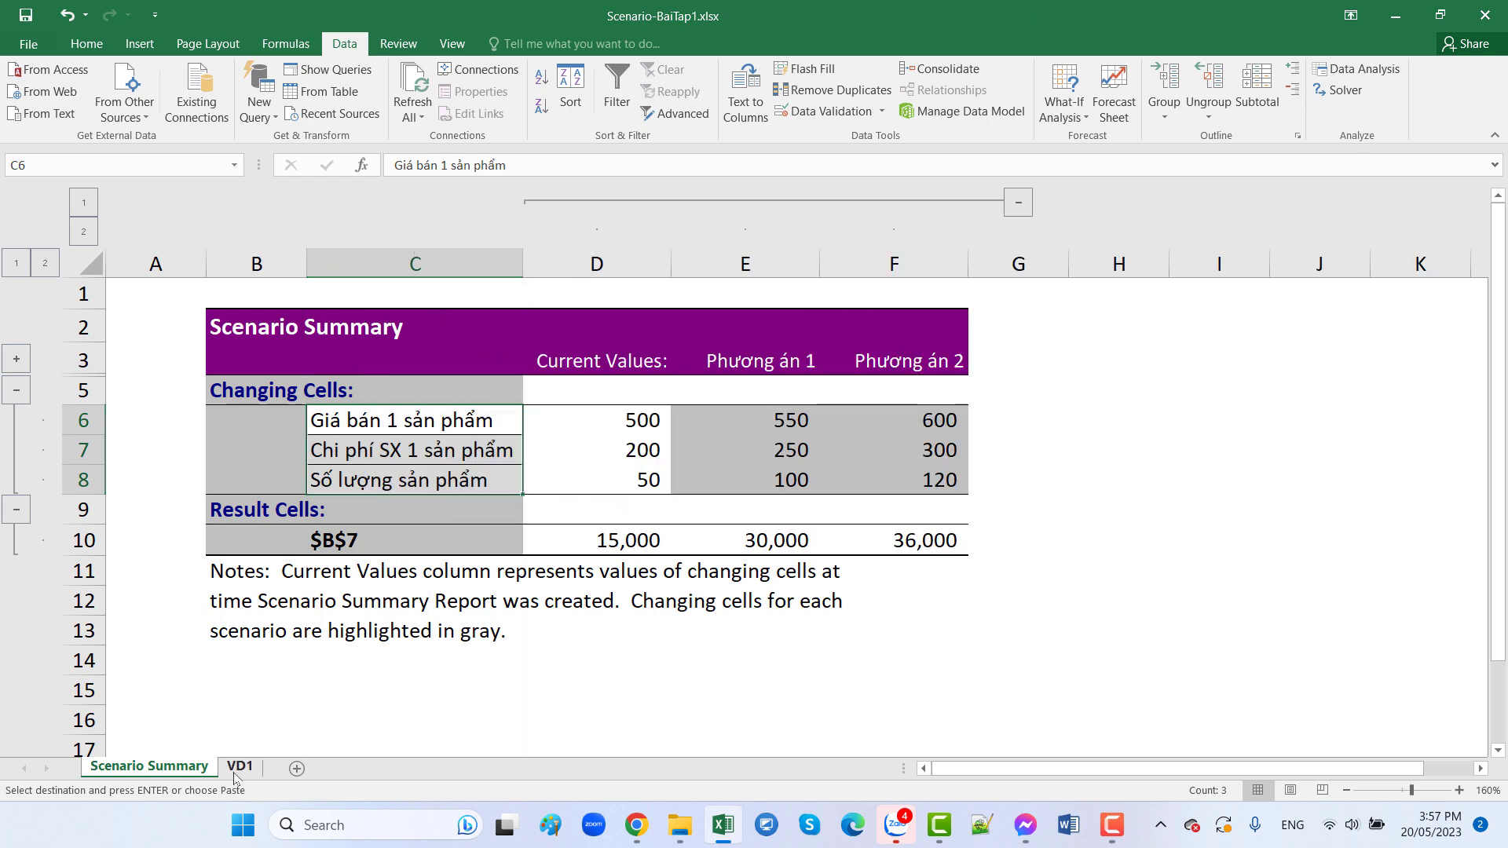
Replace the $B$7 reference in C10 with the Lợi nhuận label from VD1!A7
left_click(240, 766)
left_click(233, 474)
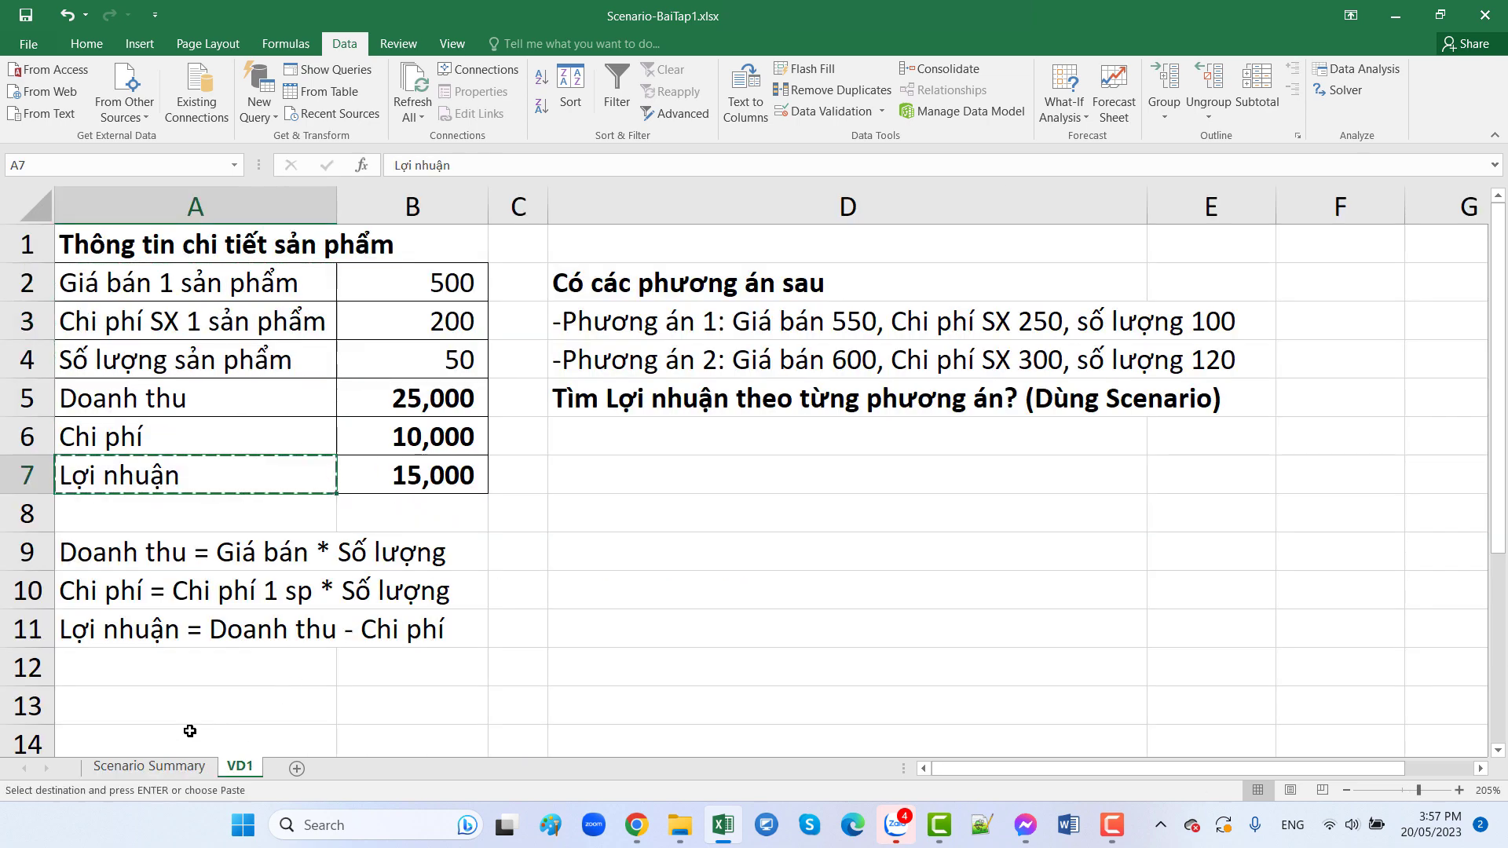
left_click(182, 768)
left_click(380, 529)
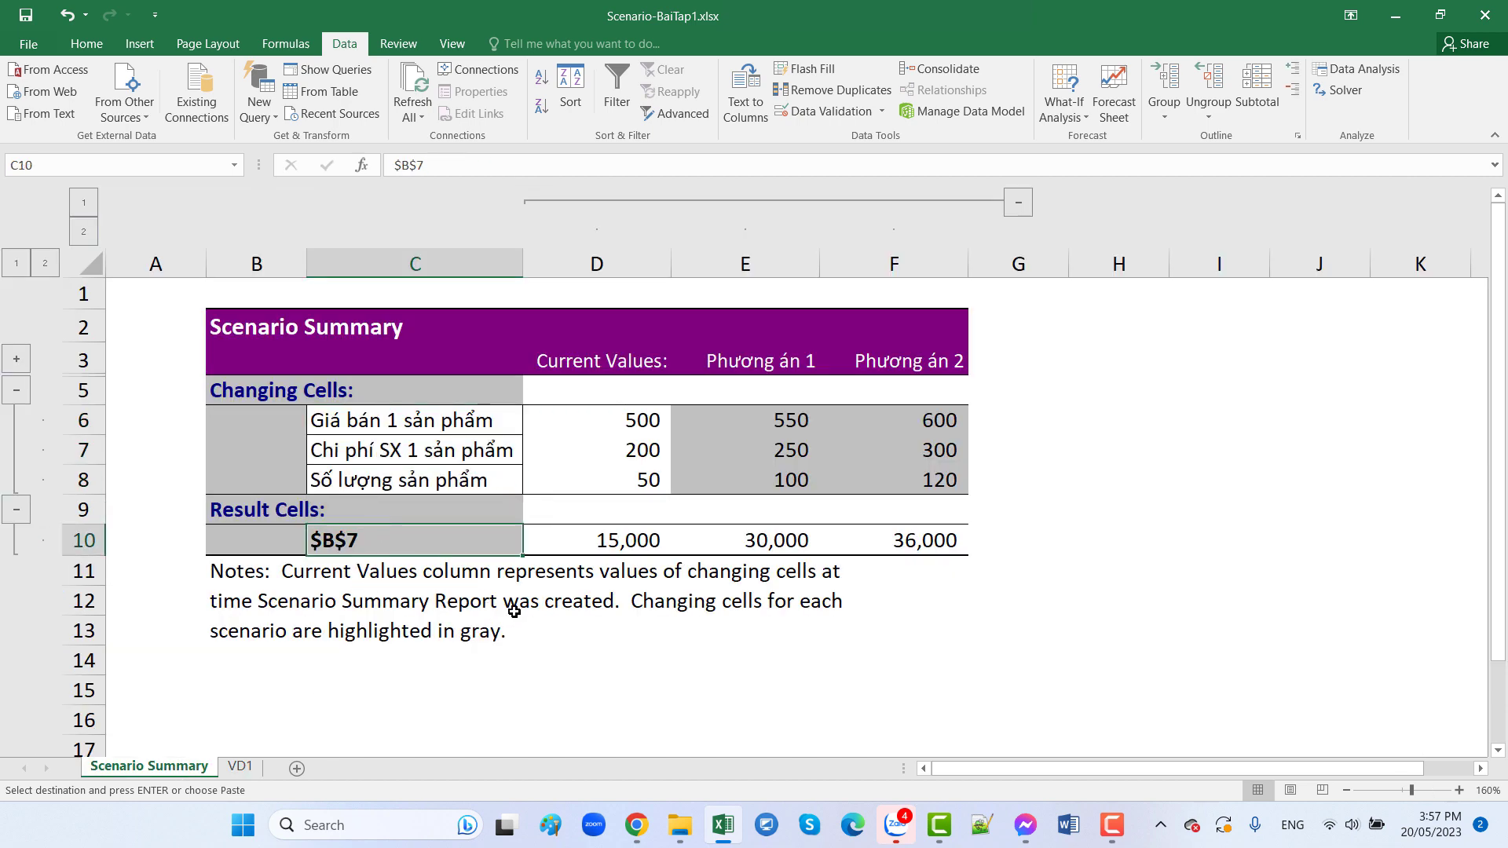
type("Lợi nhuận")
left_click(784, 660)
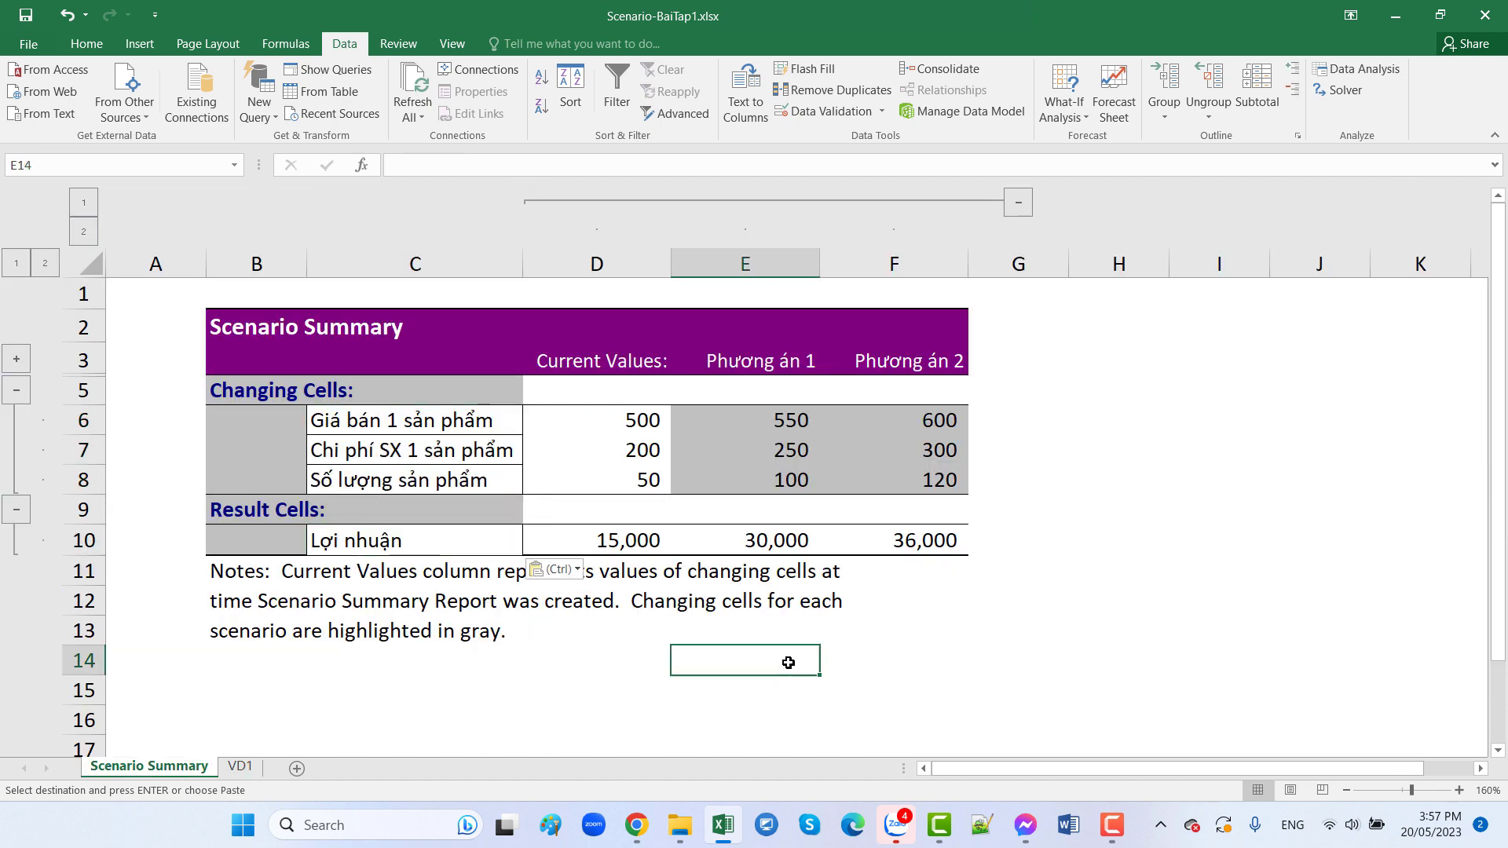
Close the finished workbook
left_click(895, 629)
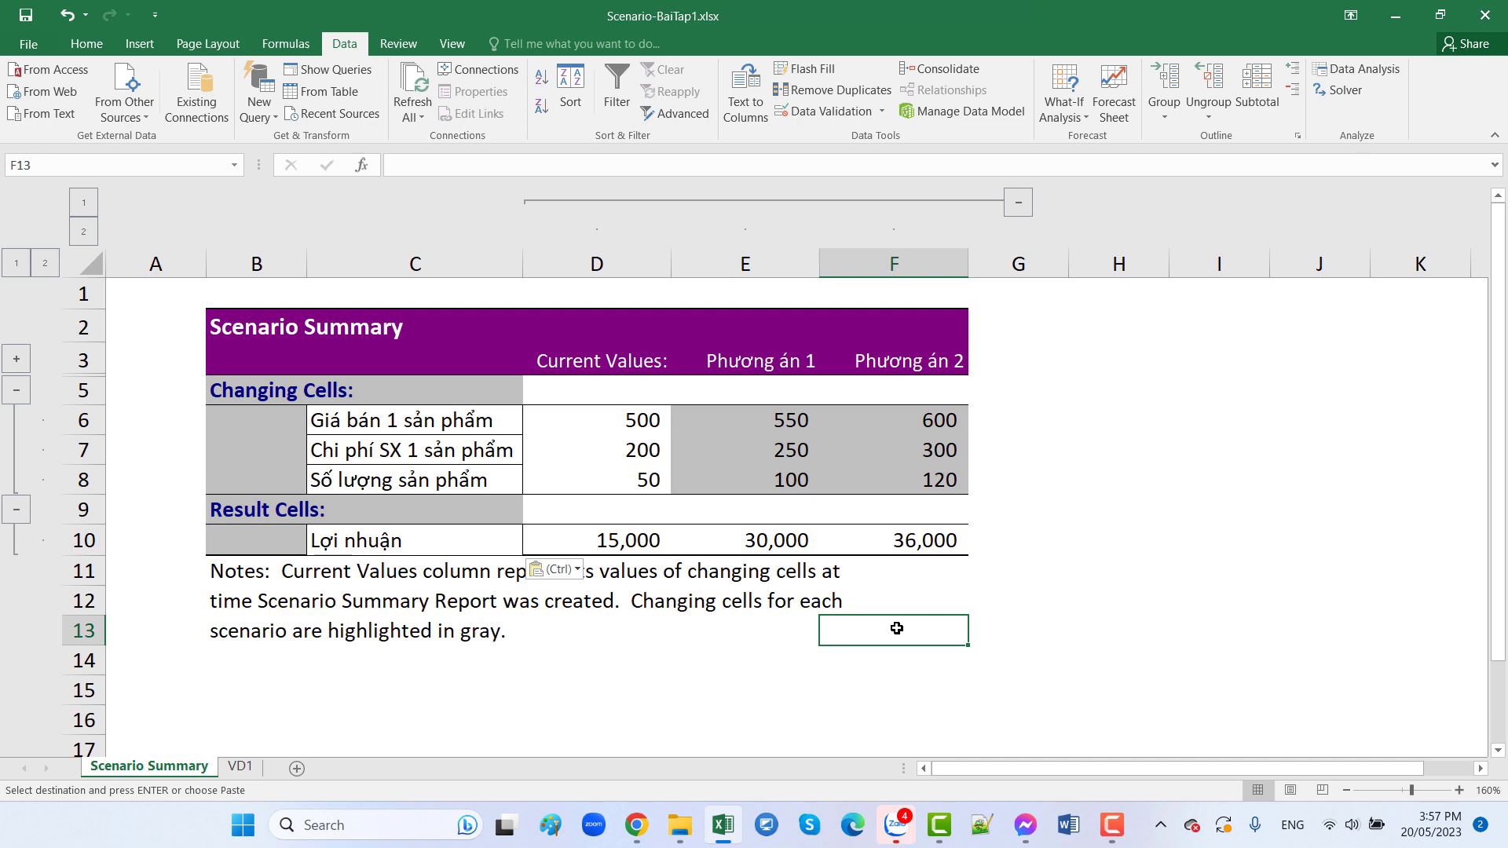
left_click(684, 667)
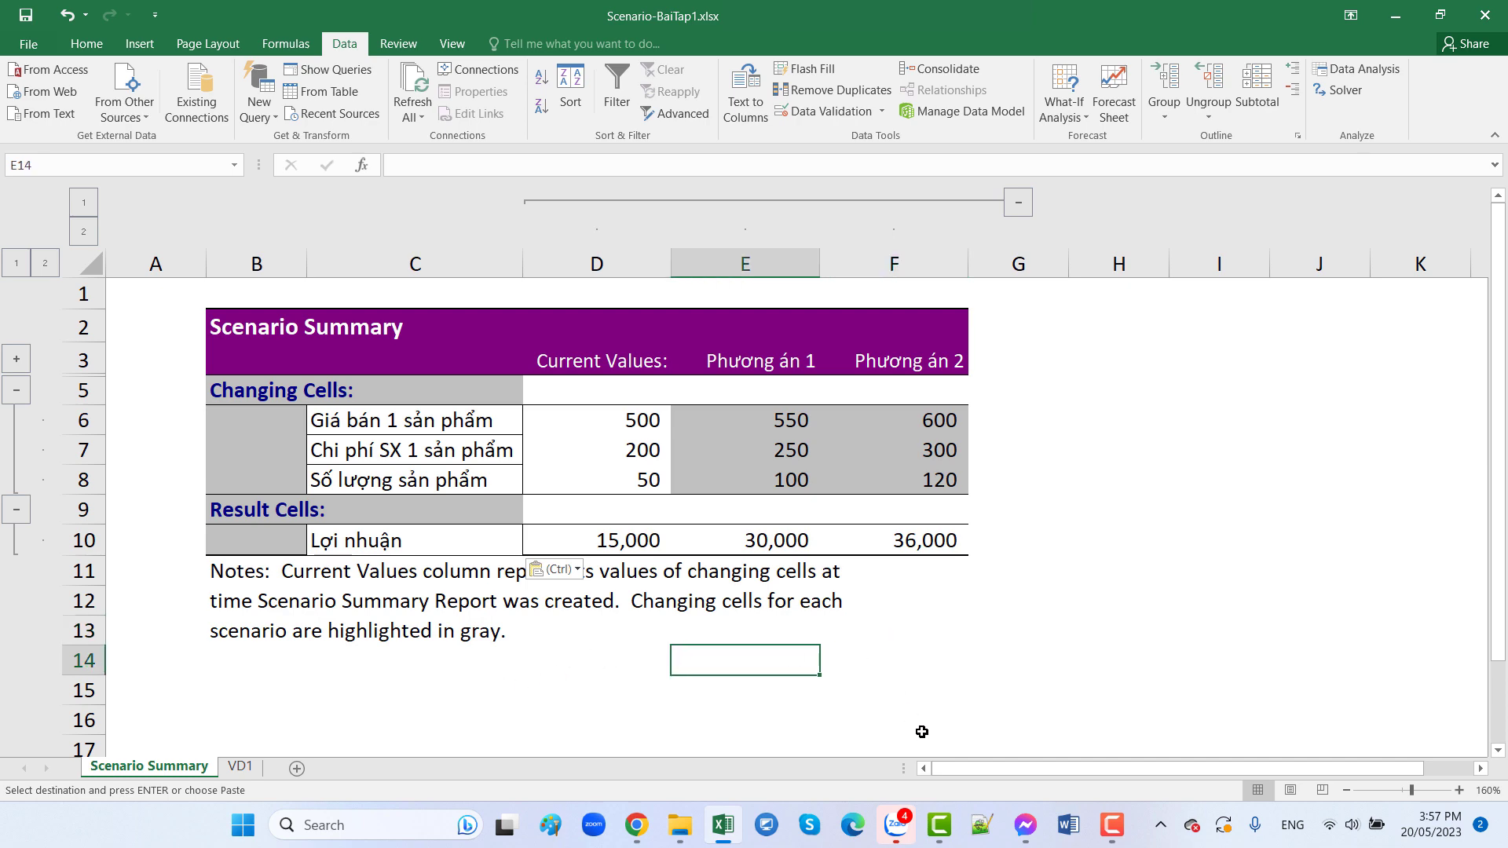
left_click(1119, 600)
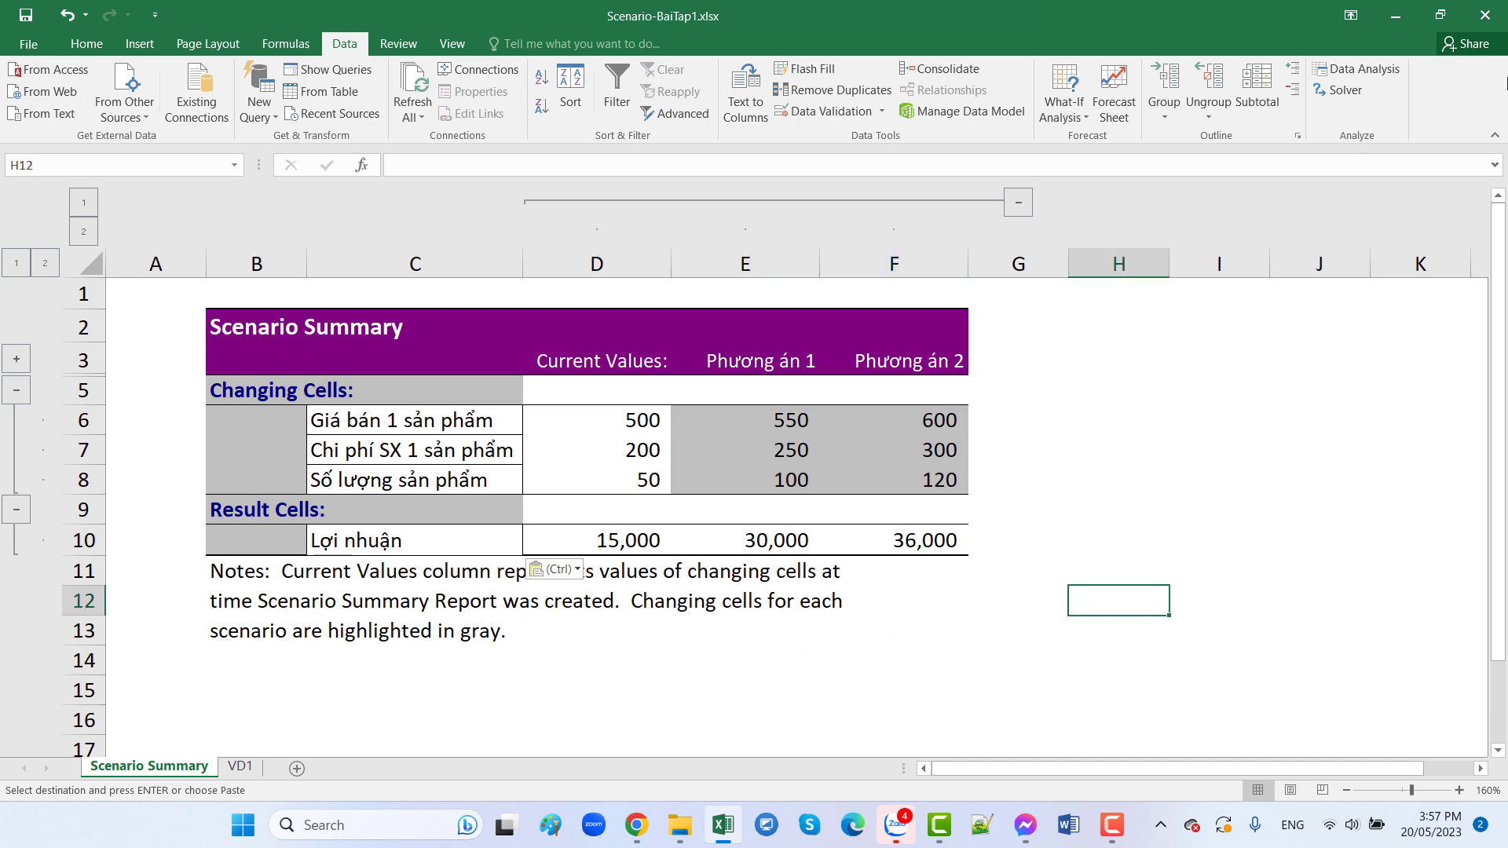
left_click(1485, 17)
Open Scenario-BaiTap2.xlsx, check price 500, cost 200 and quantity 50, then select B5 for revenue
double_click(390, 312)
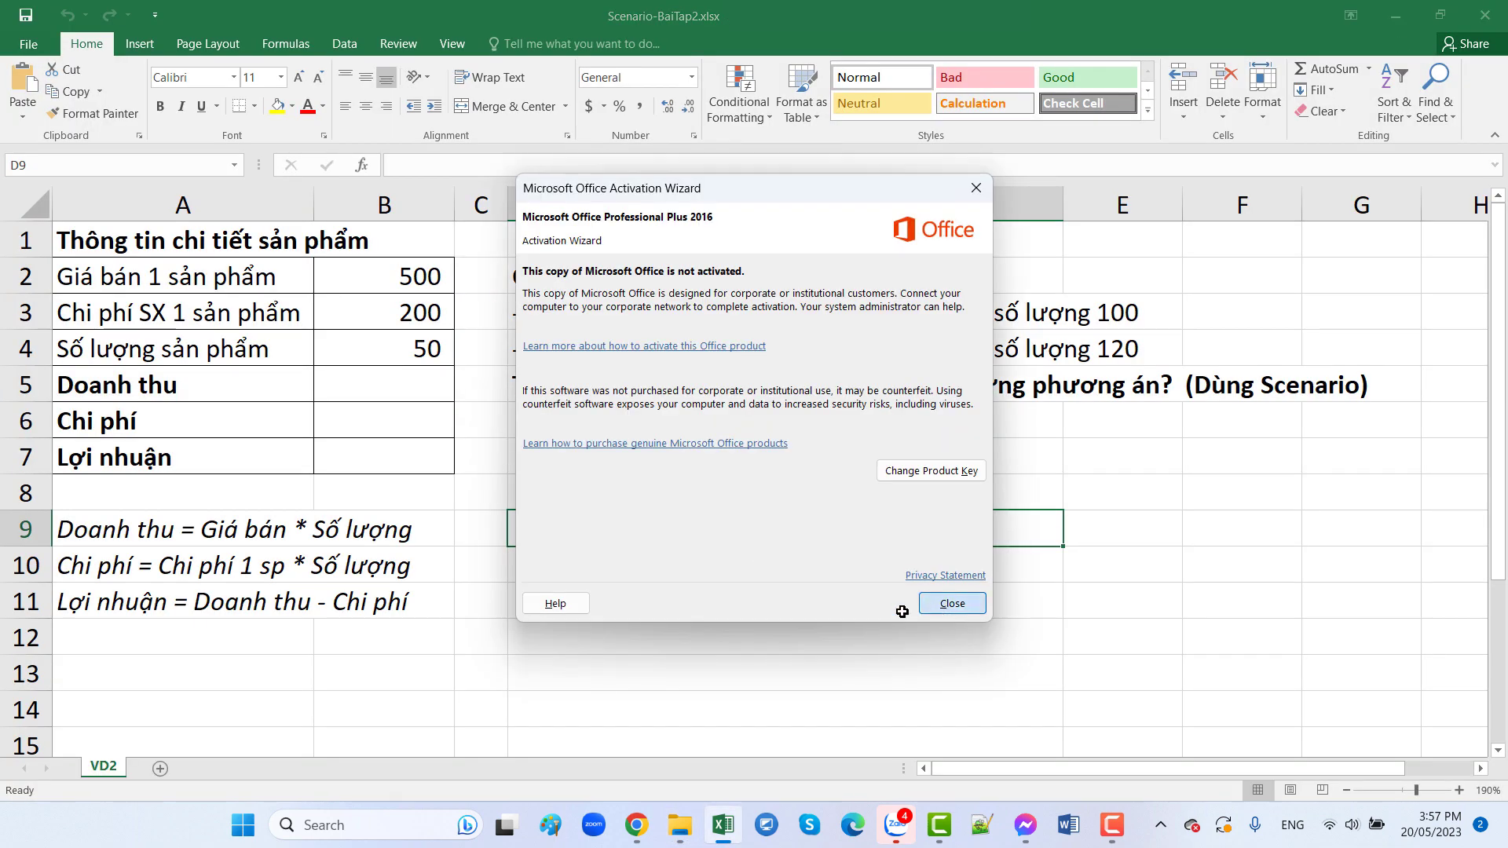
left_click(835, 596)
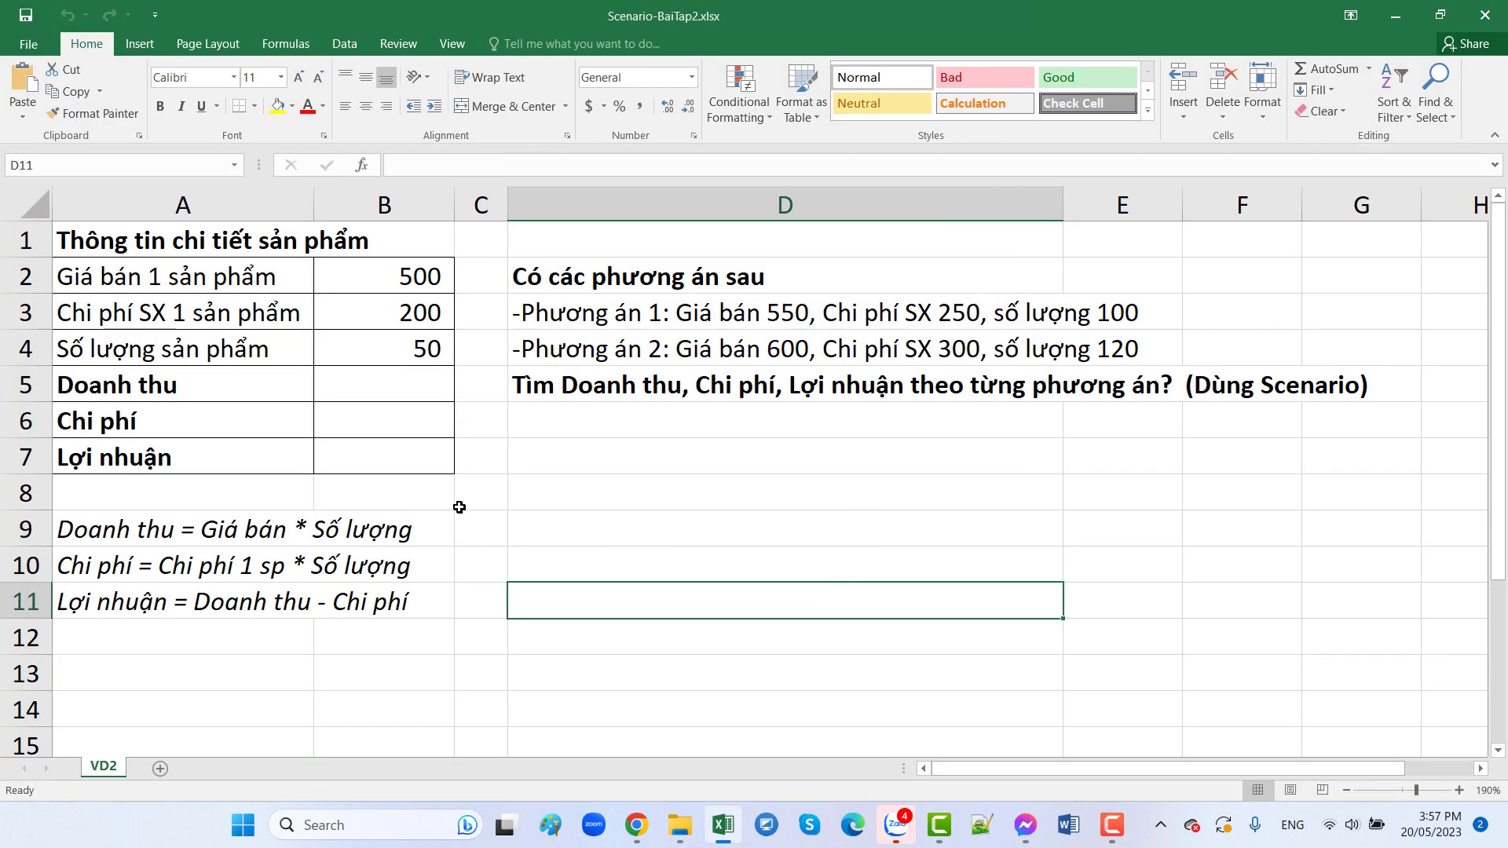
left_click(330, 278)
left_click(206, 309)
left_click(407, 309)
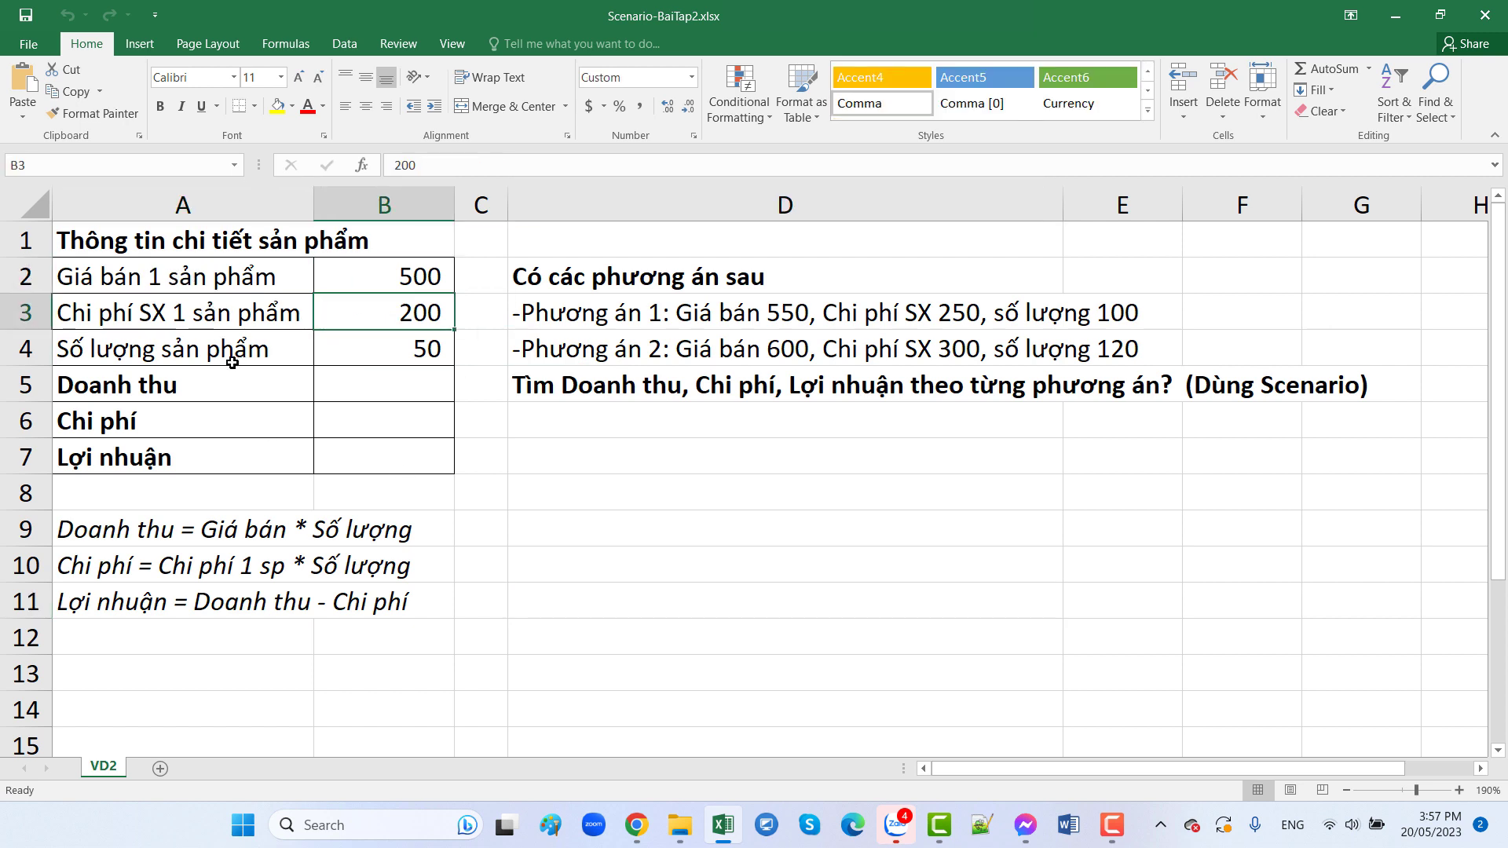
left_click(238, 357)
left_click(377, 349)
left_click(390, 387)
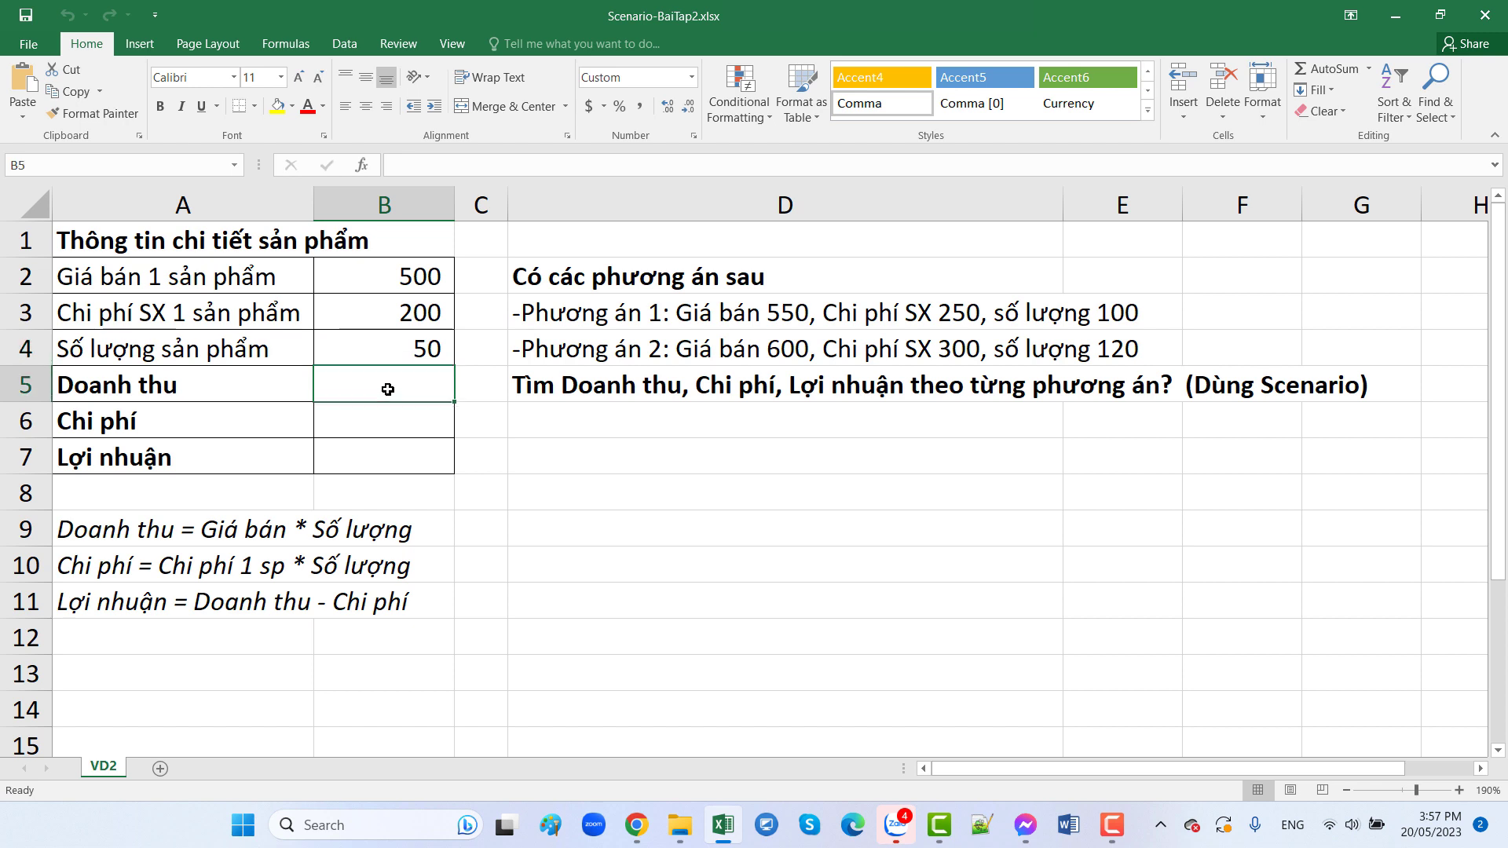
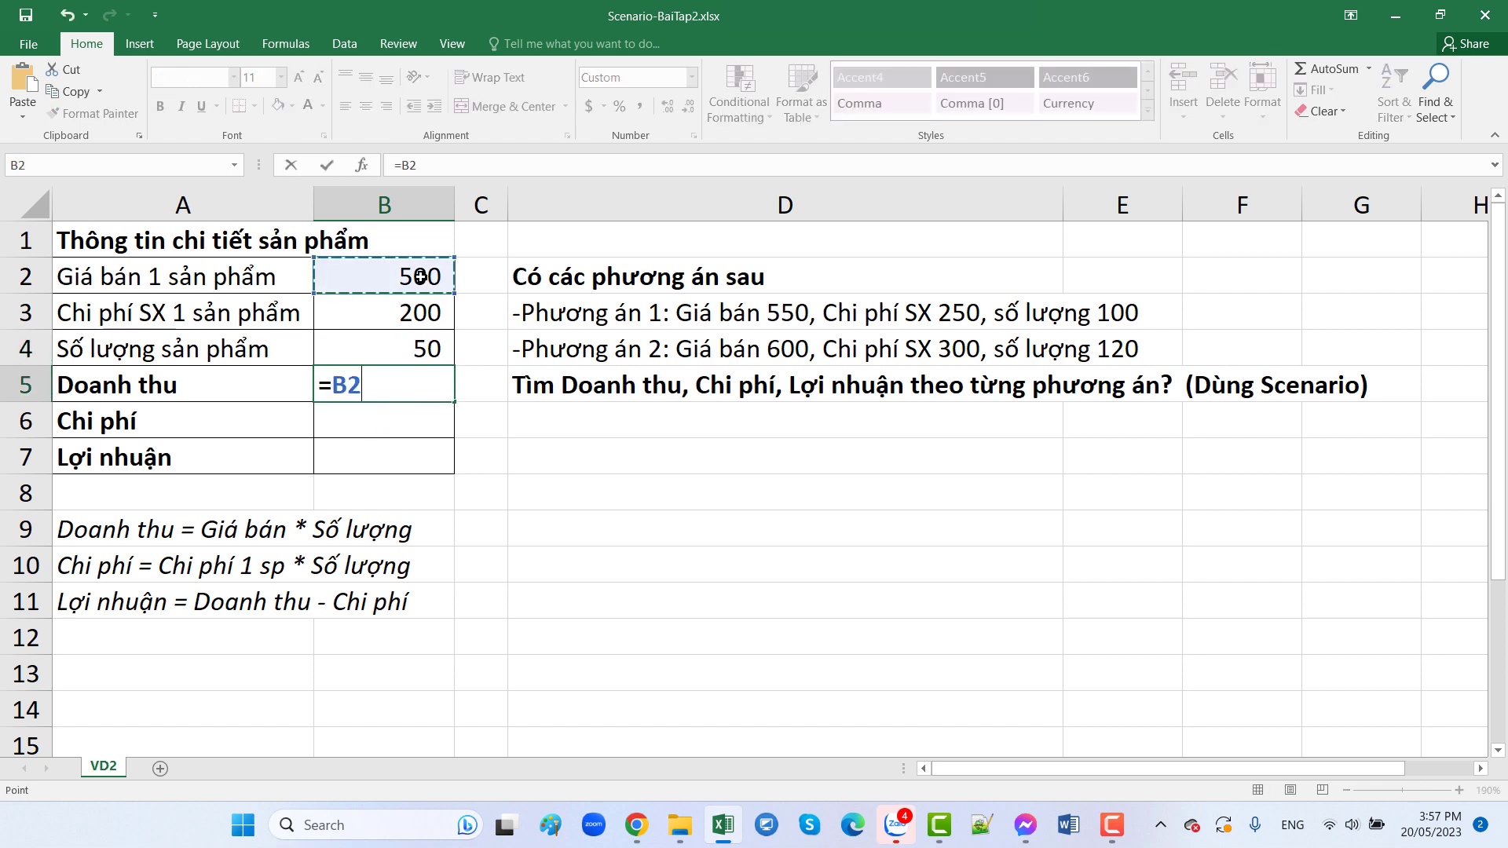
Enter =B2*B4 in B5 for Doanh thu (25,000), then begin the Chi phí formula =B3* in B6
type("*")
left_click(419, 311)
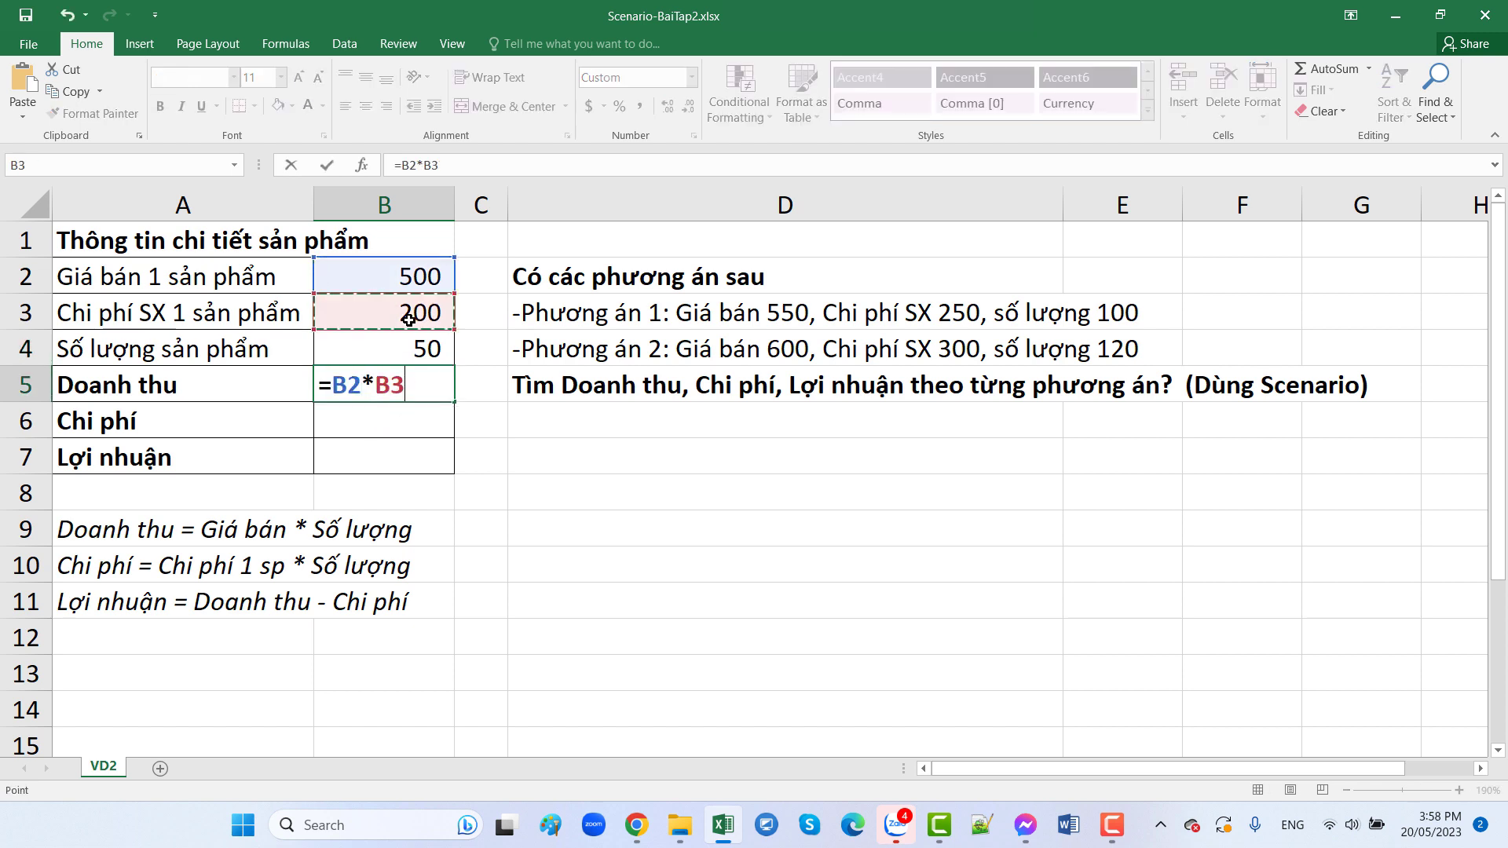
left_click(402, 358)
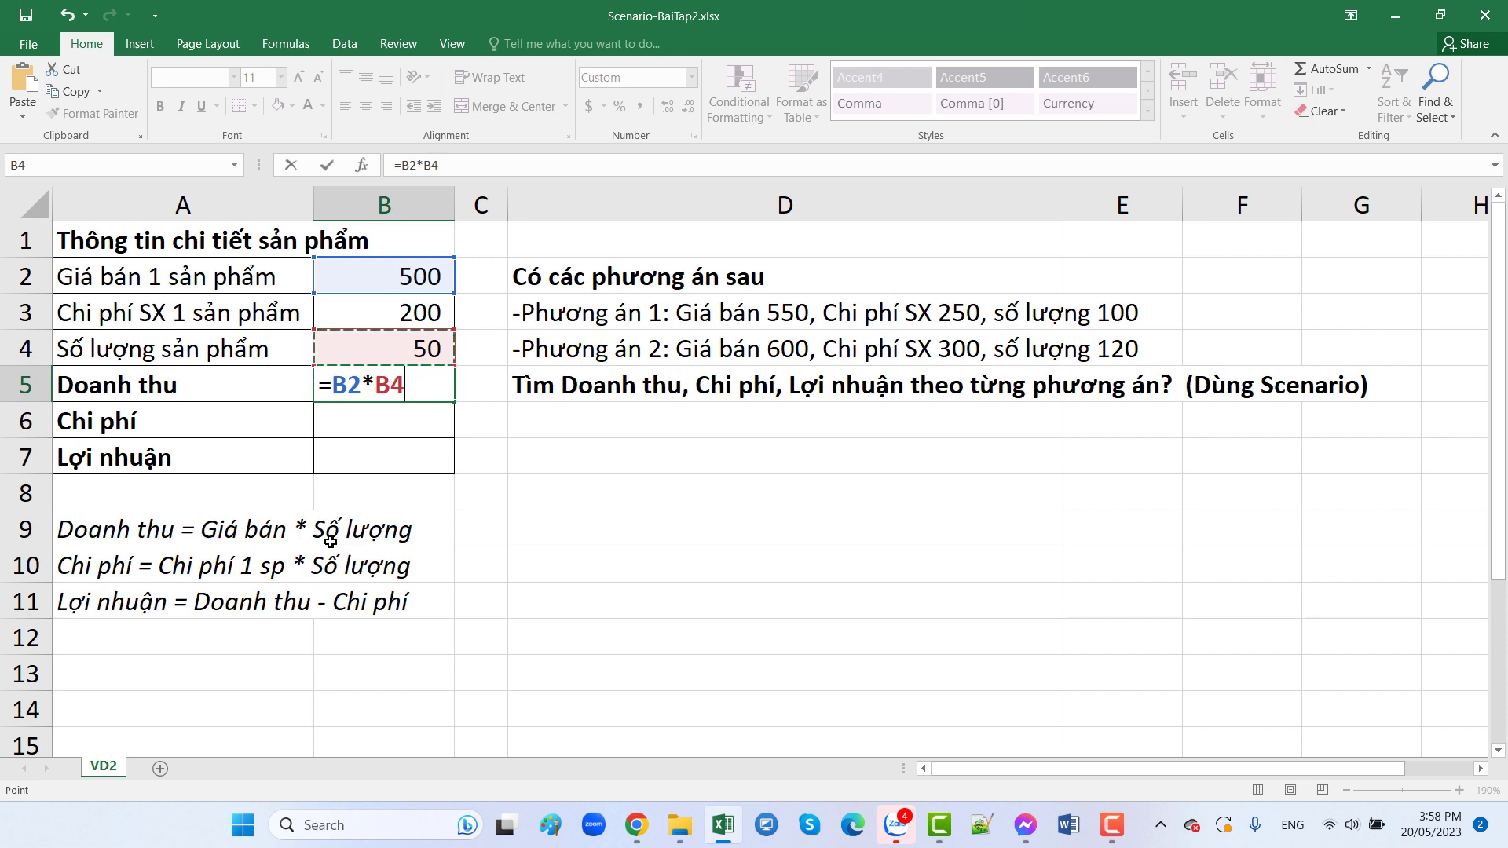
key("Return")
type("=B3*")
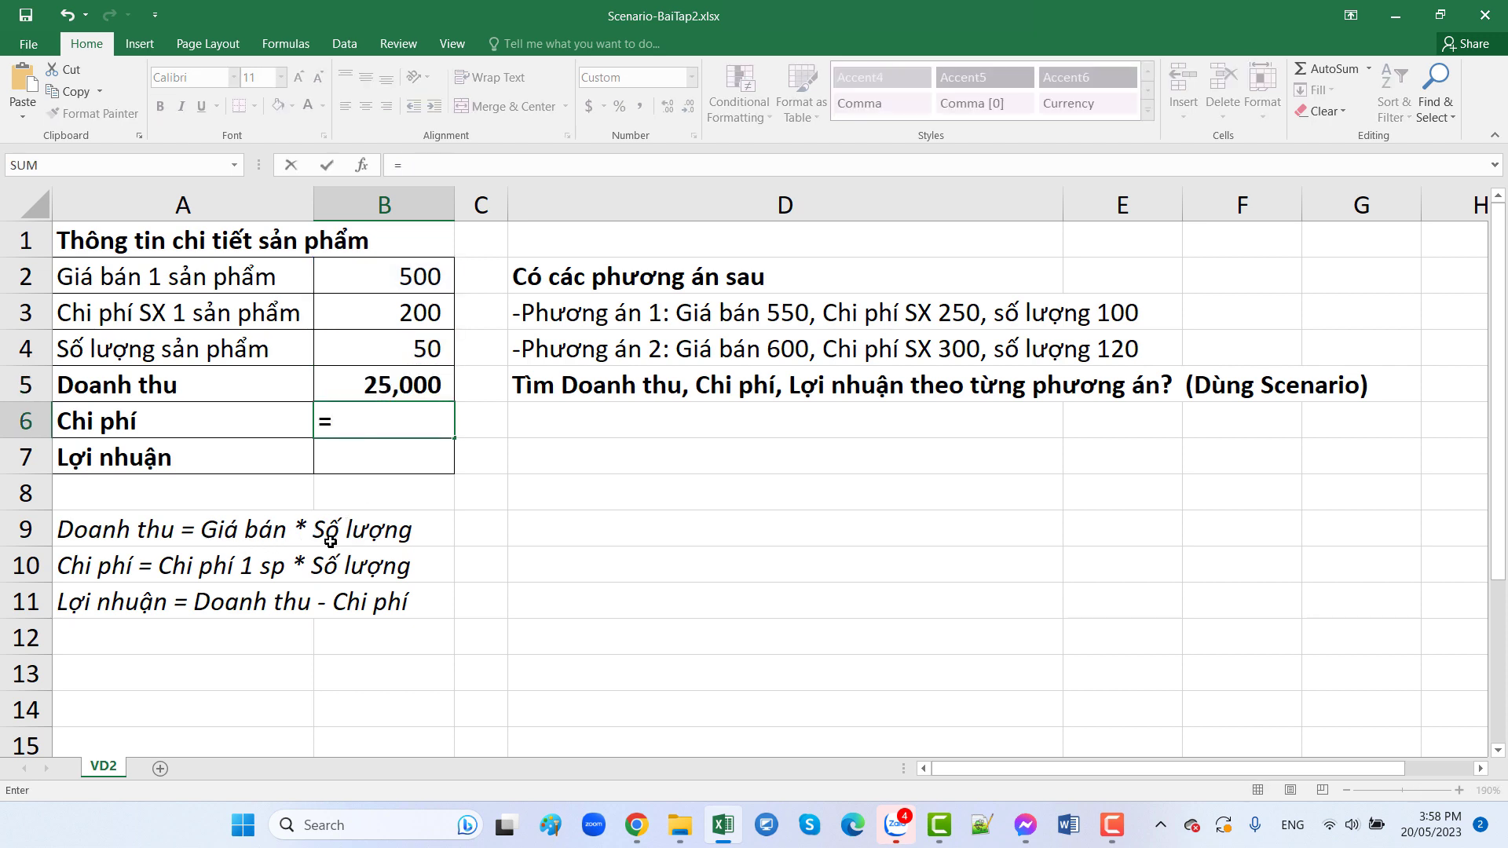
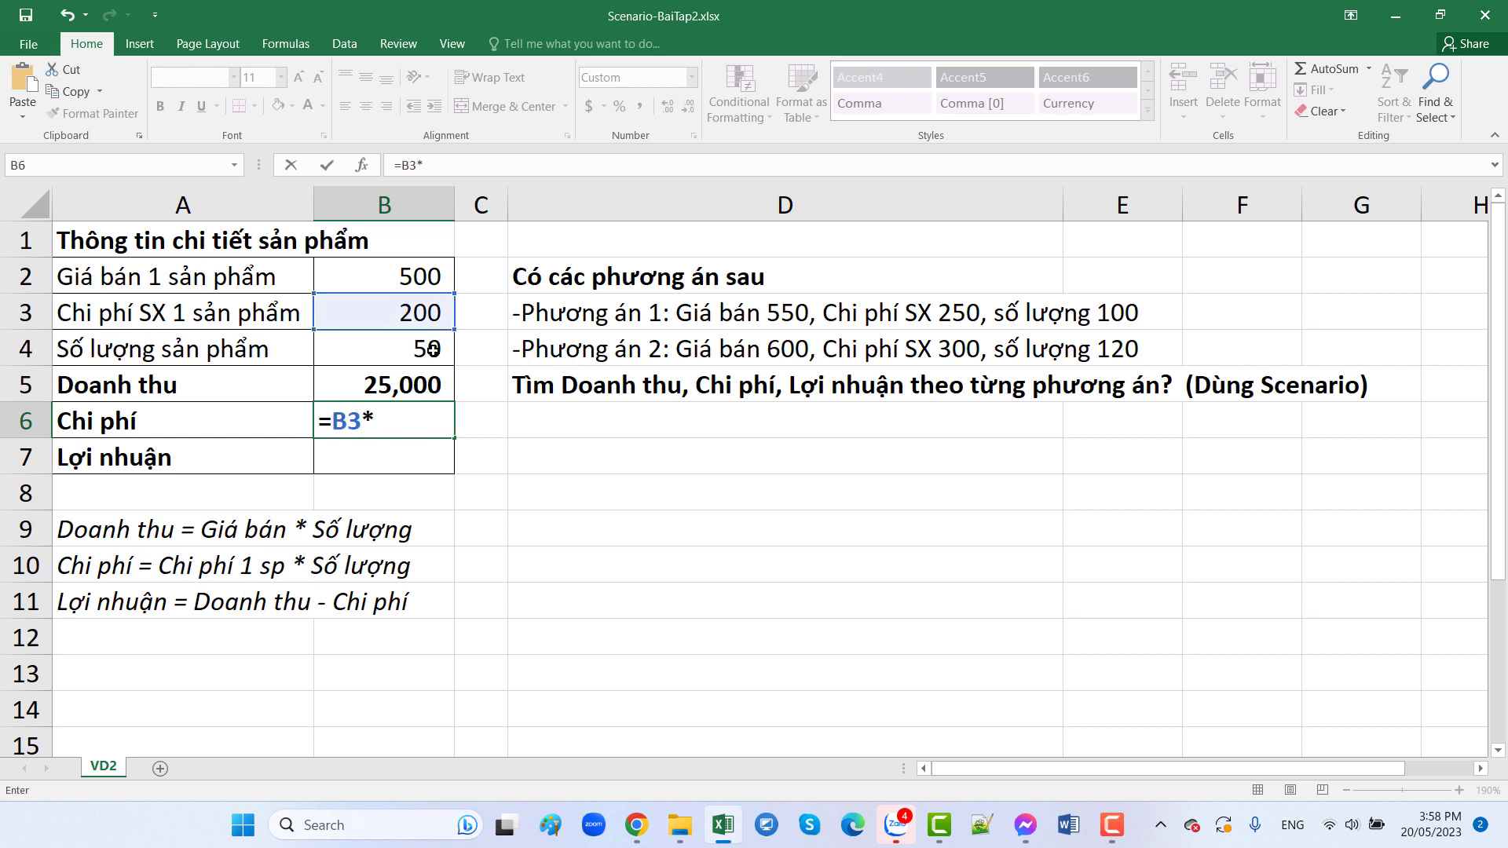
Finish cost =B3*B4 in B6 and enter profit =B5-B6 in B7
left_click(418, 348)
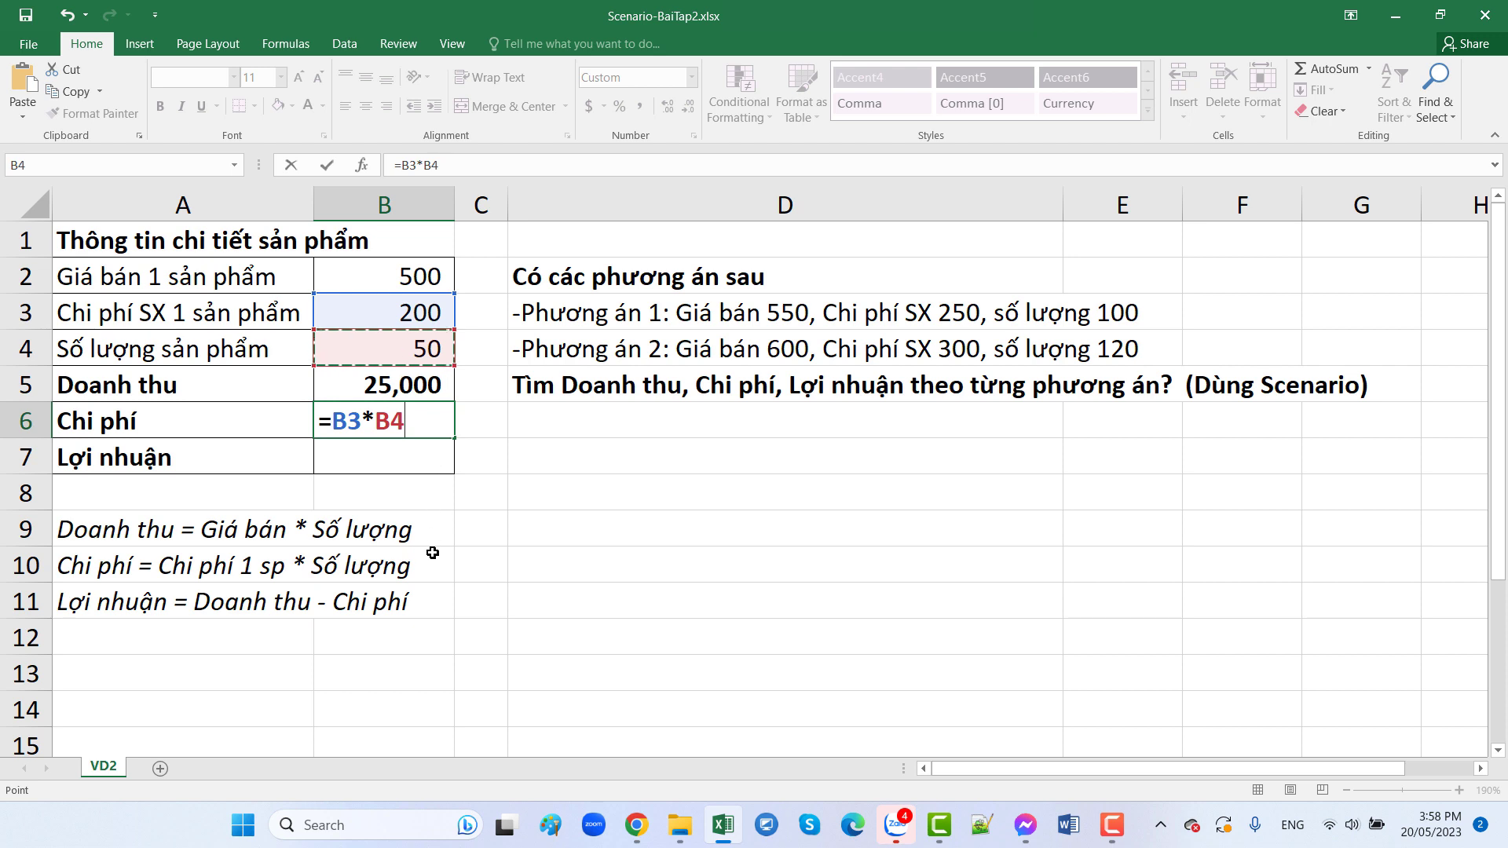
key("Return")
type("=")
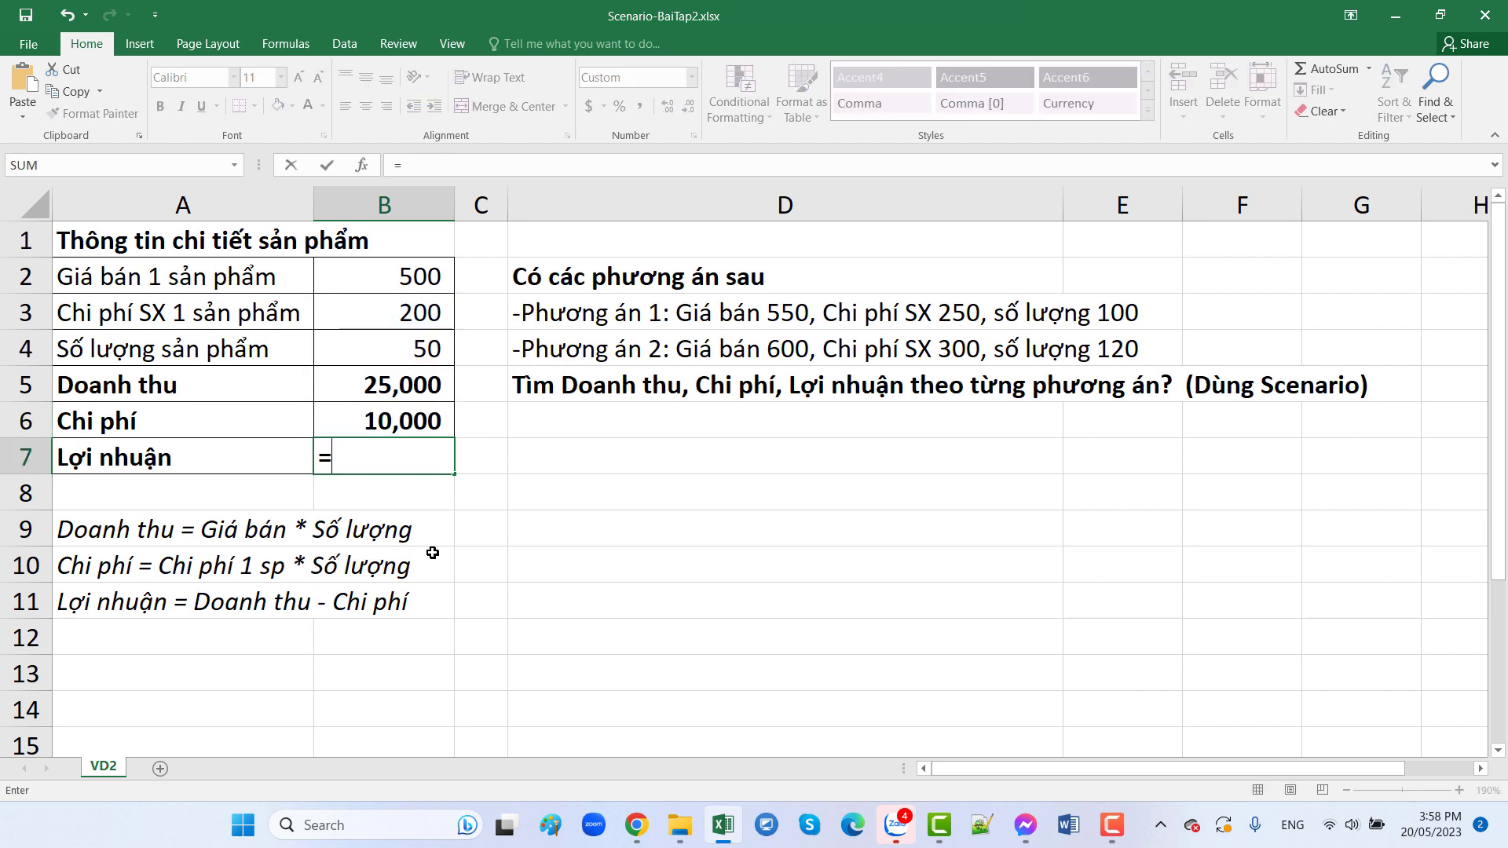
left_click(405, 385)
type("-")
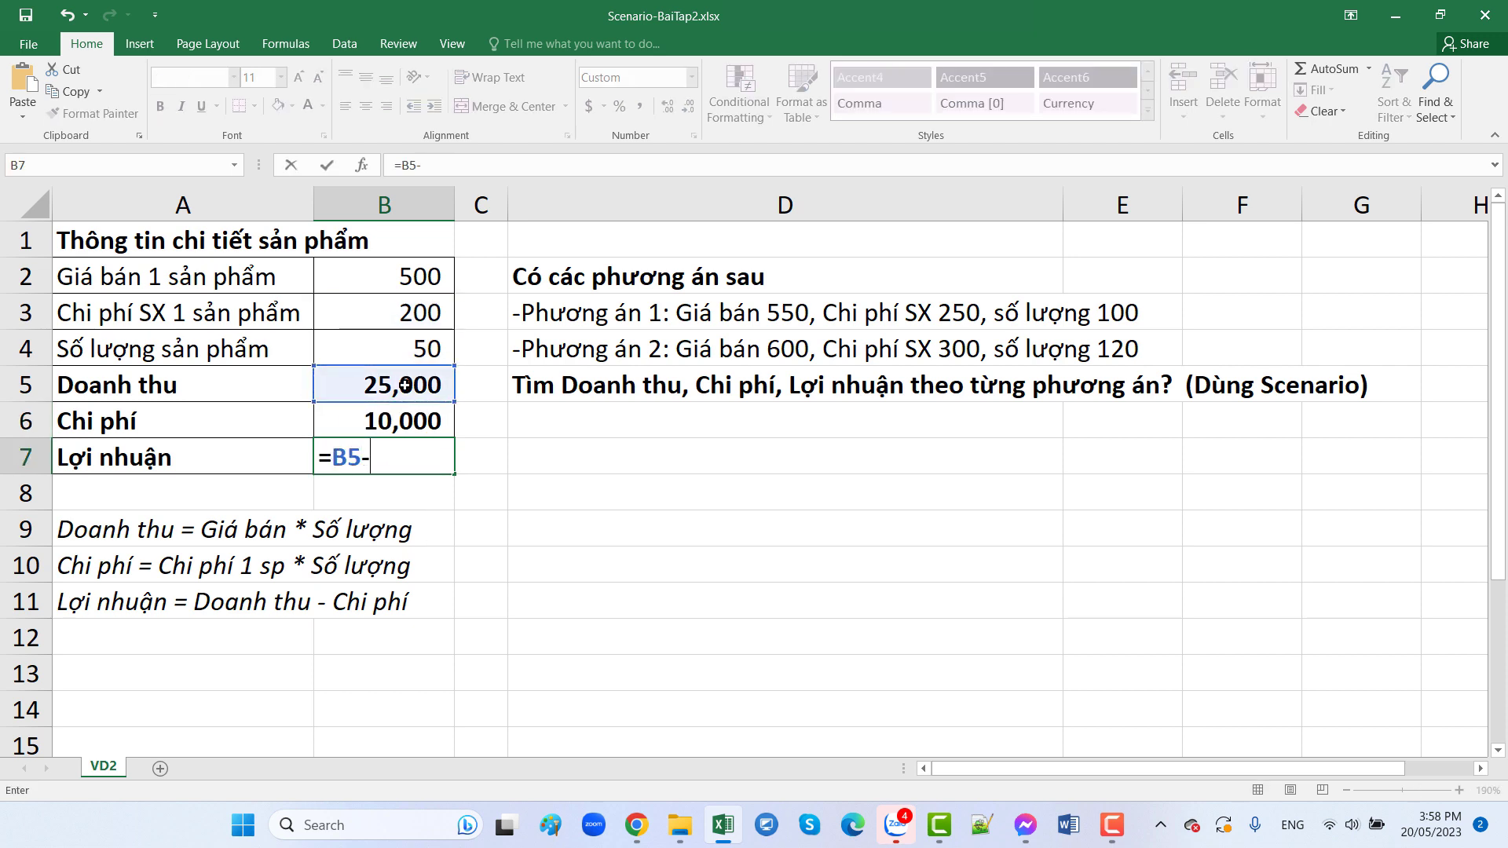
left_click(372, 420)
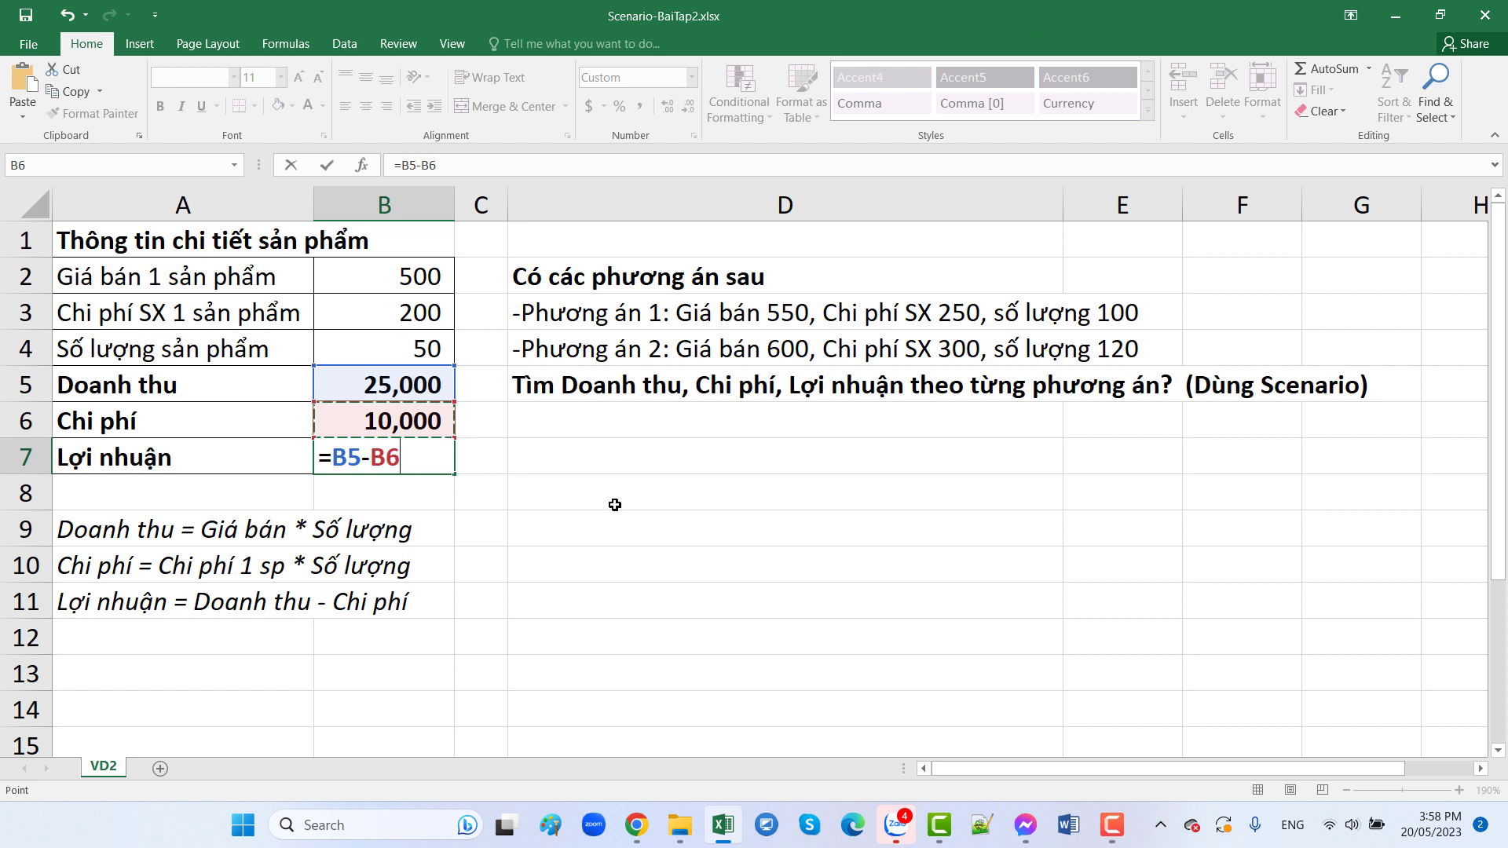
key("Return")
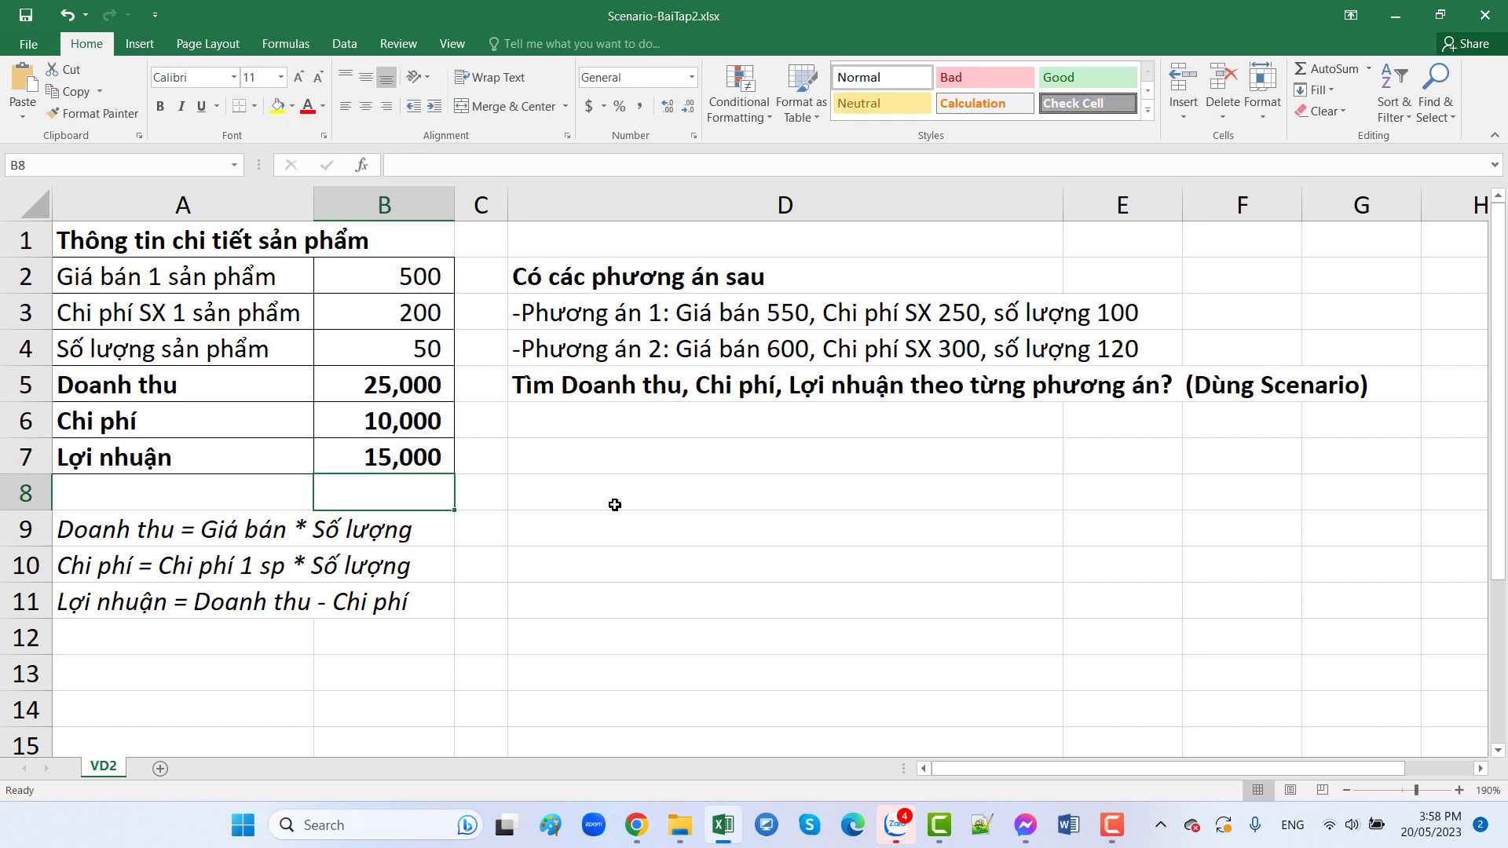
left_click(615, 505)
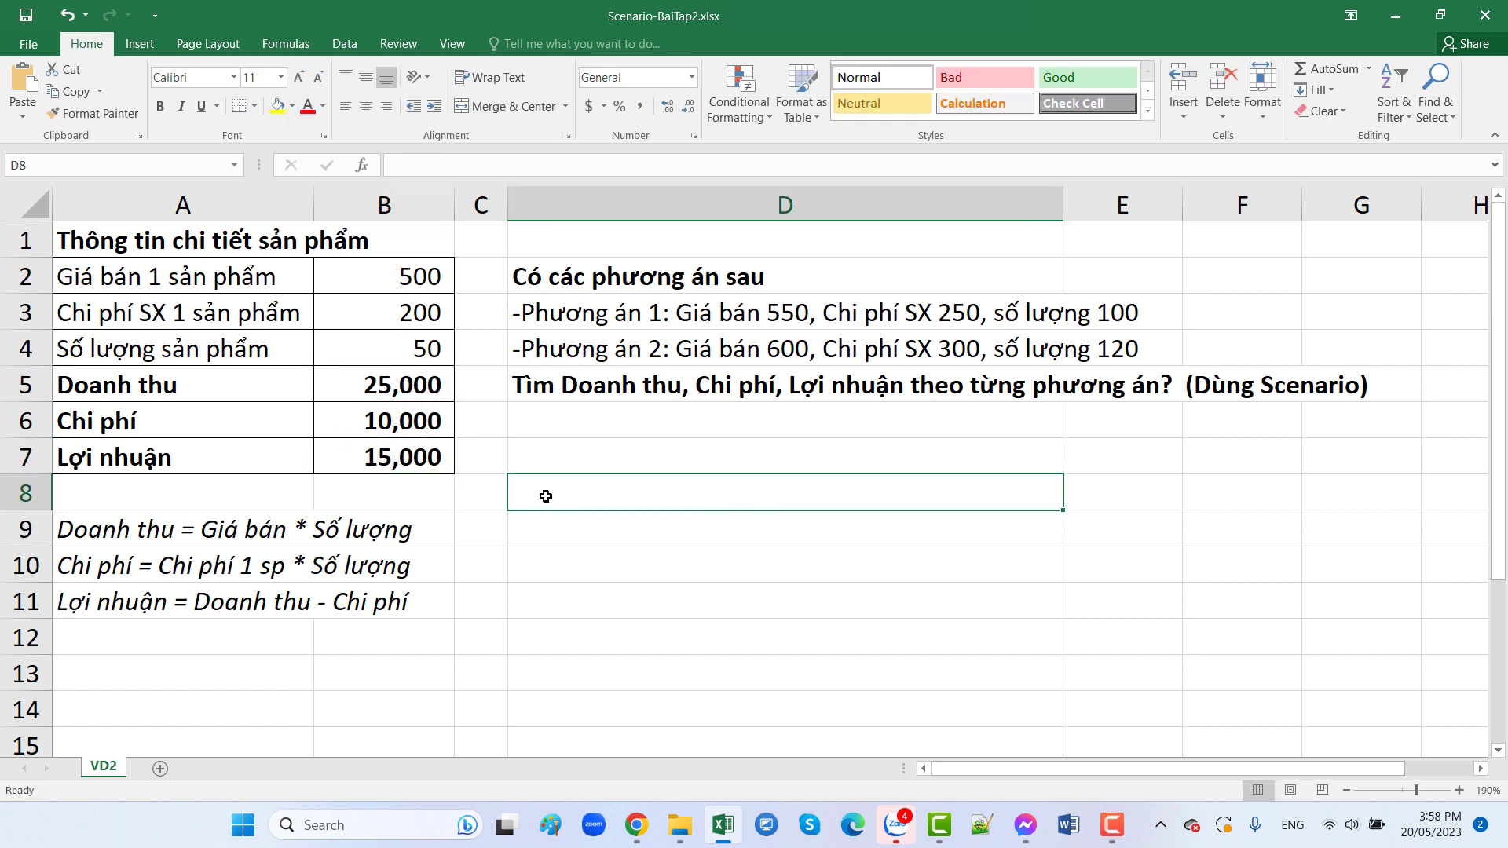
Open Scenario Manager from the Data tab's What-If Analysis menu
left_click(558, 453)
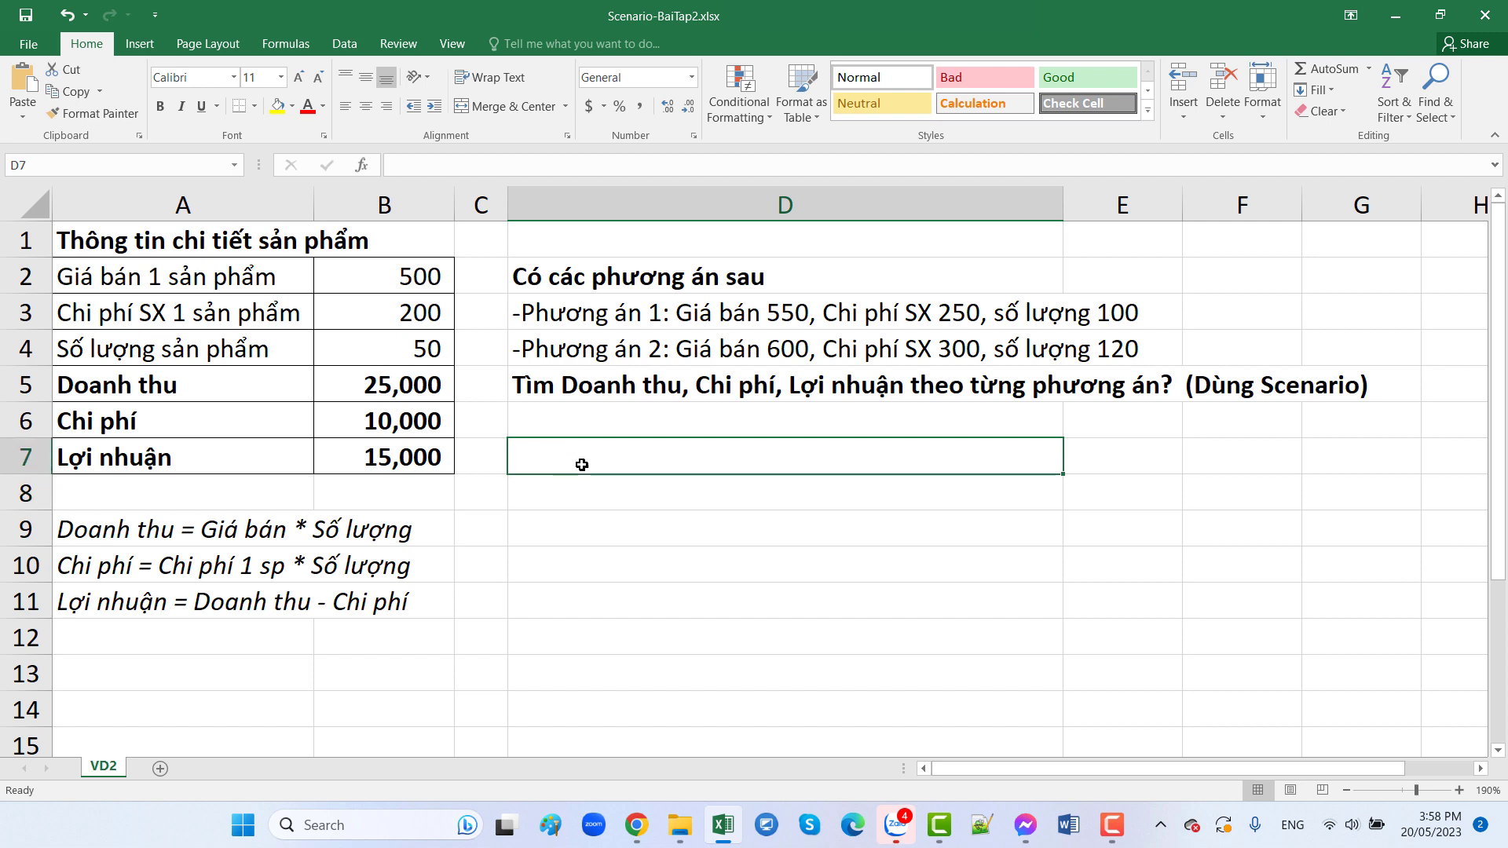
left_click(343, 49)
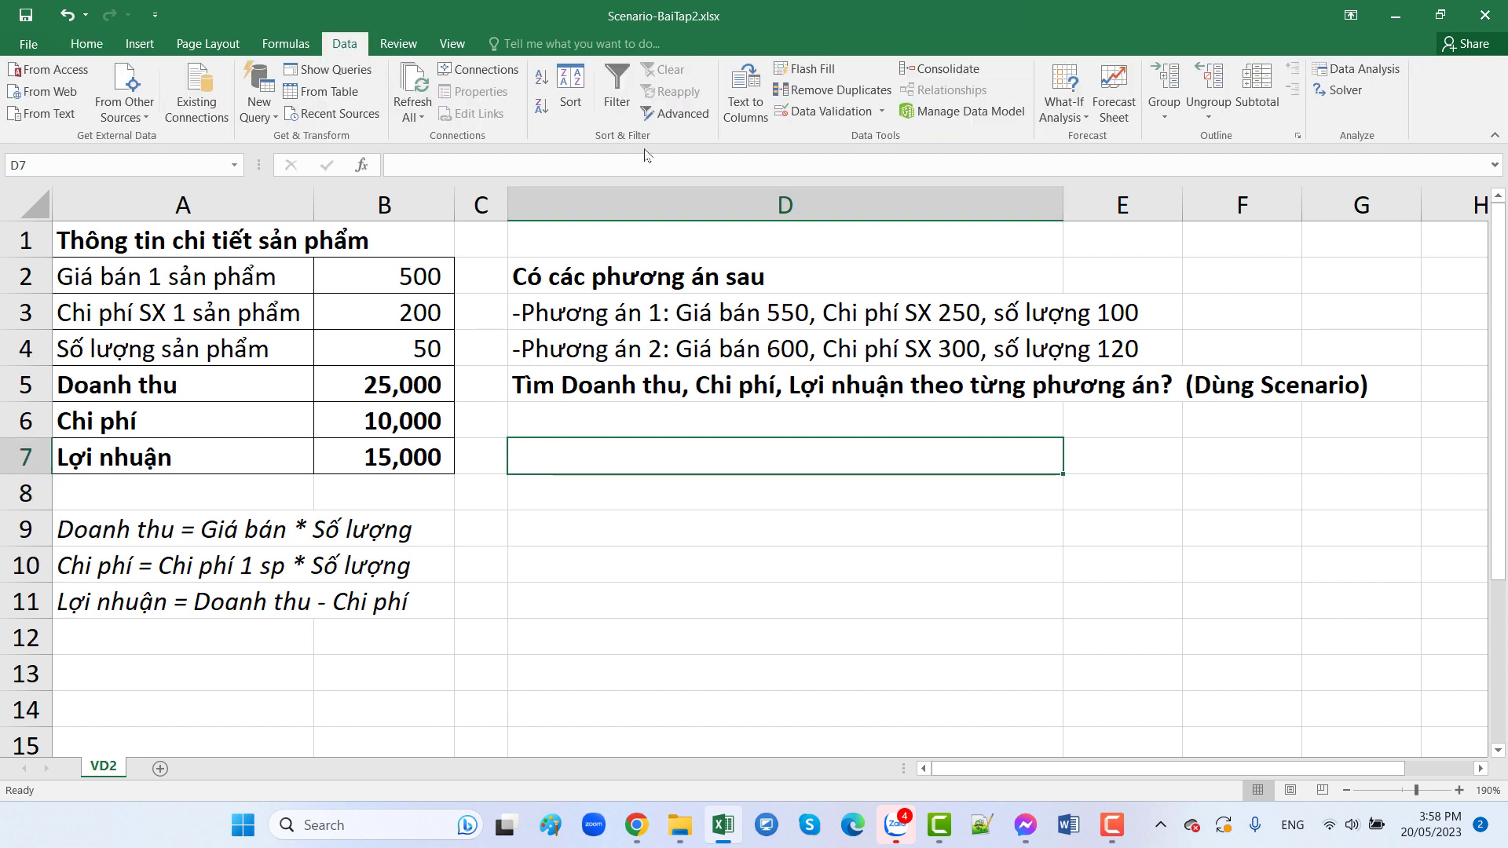
left_click(1076, 122)
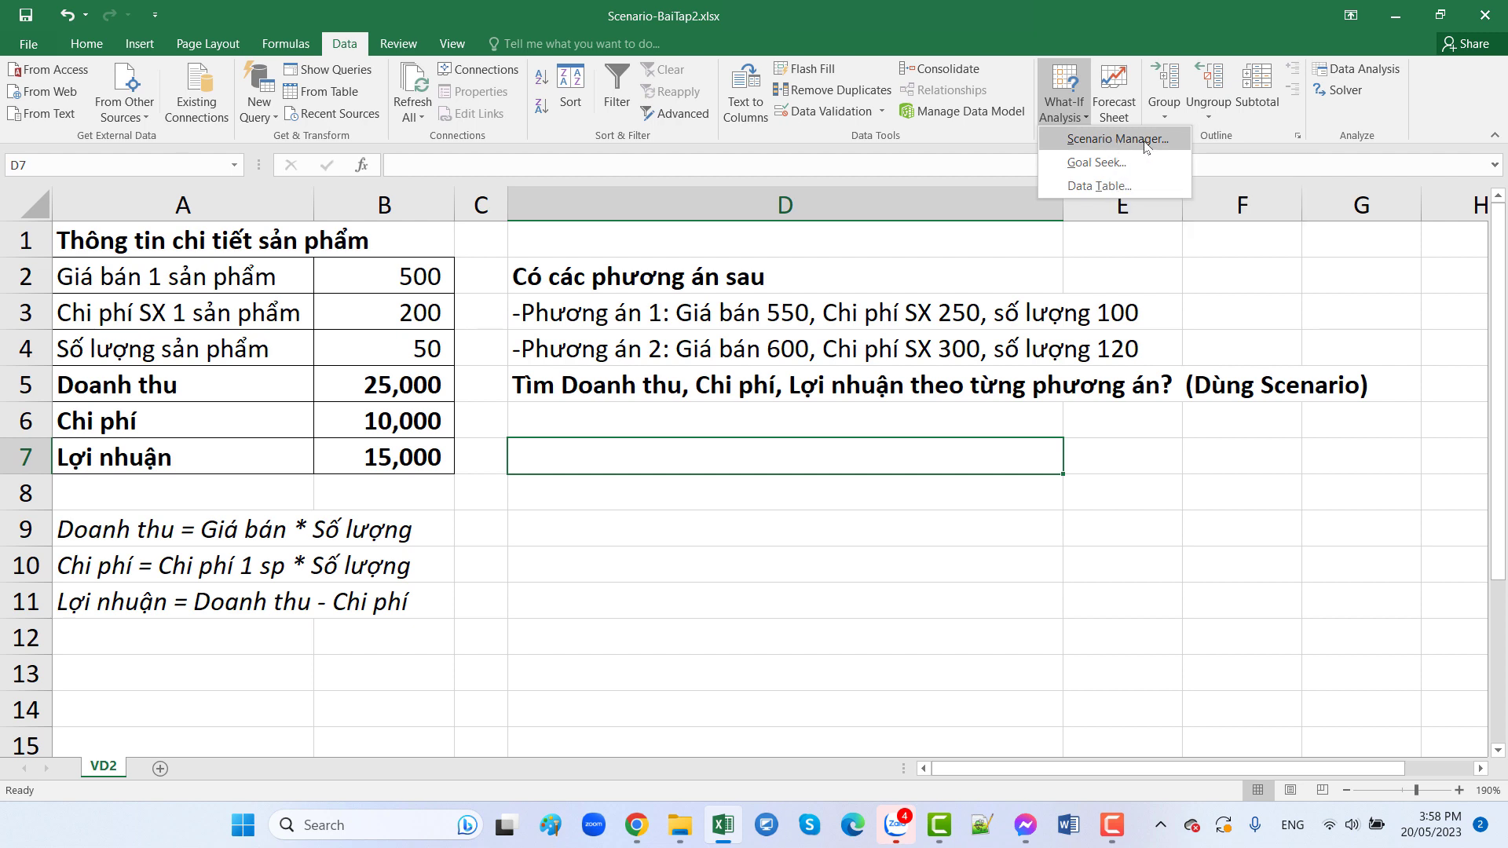
left_click(1147, 147)
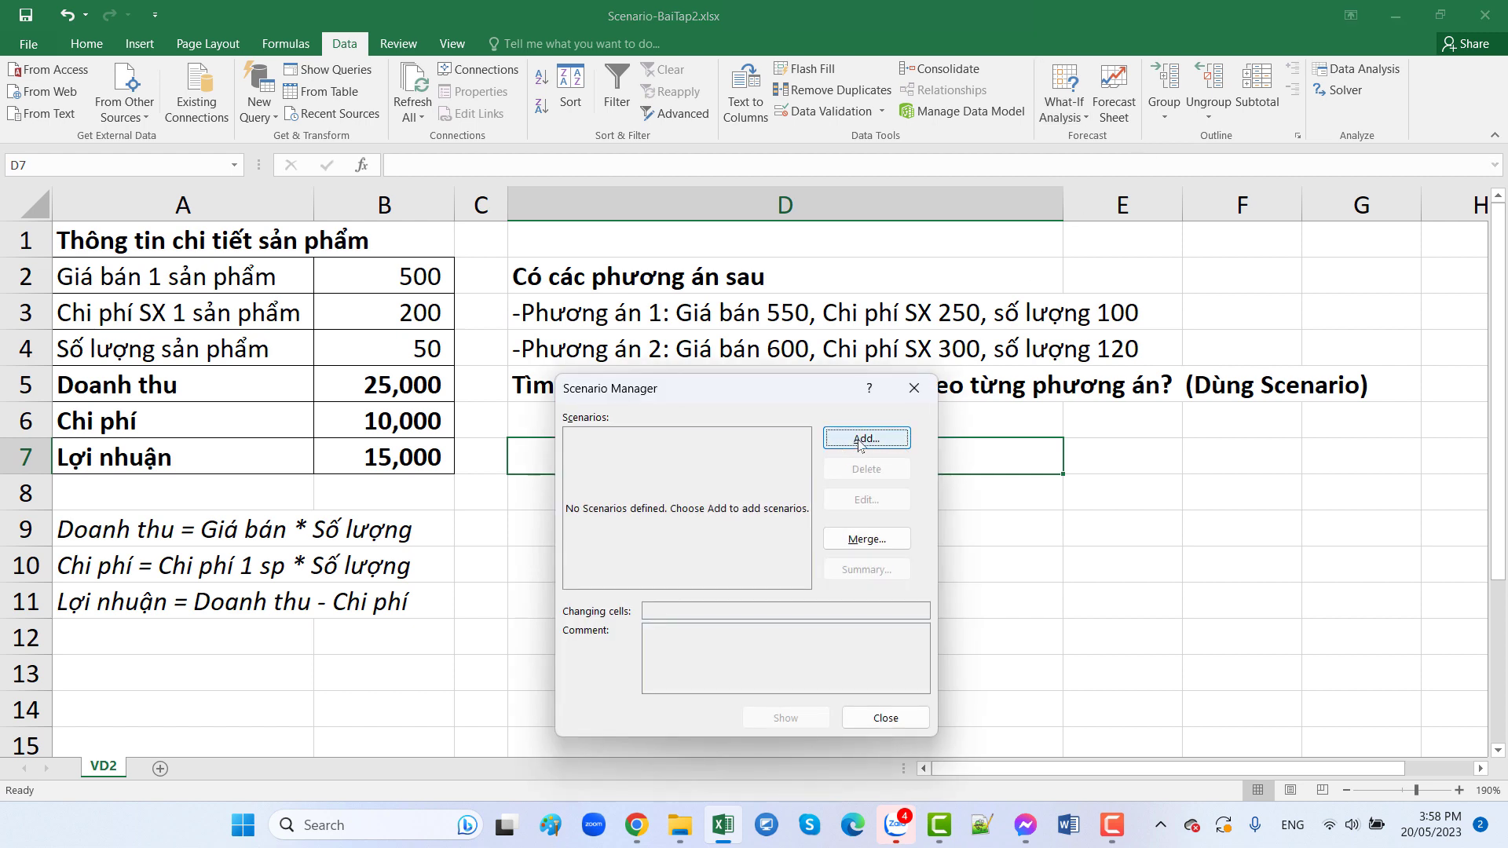
Add a scenario named Phương án 1 with changing cells B2, B3 and B4
left_click(864, 439)
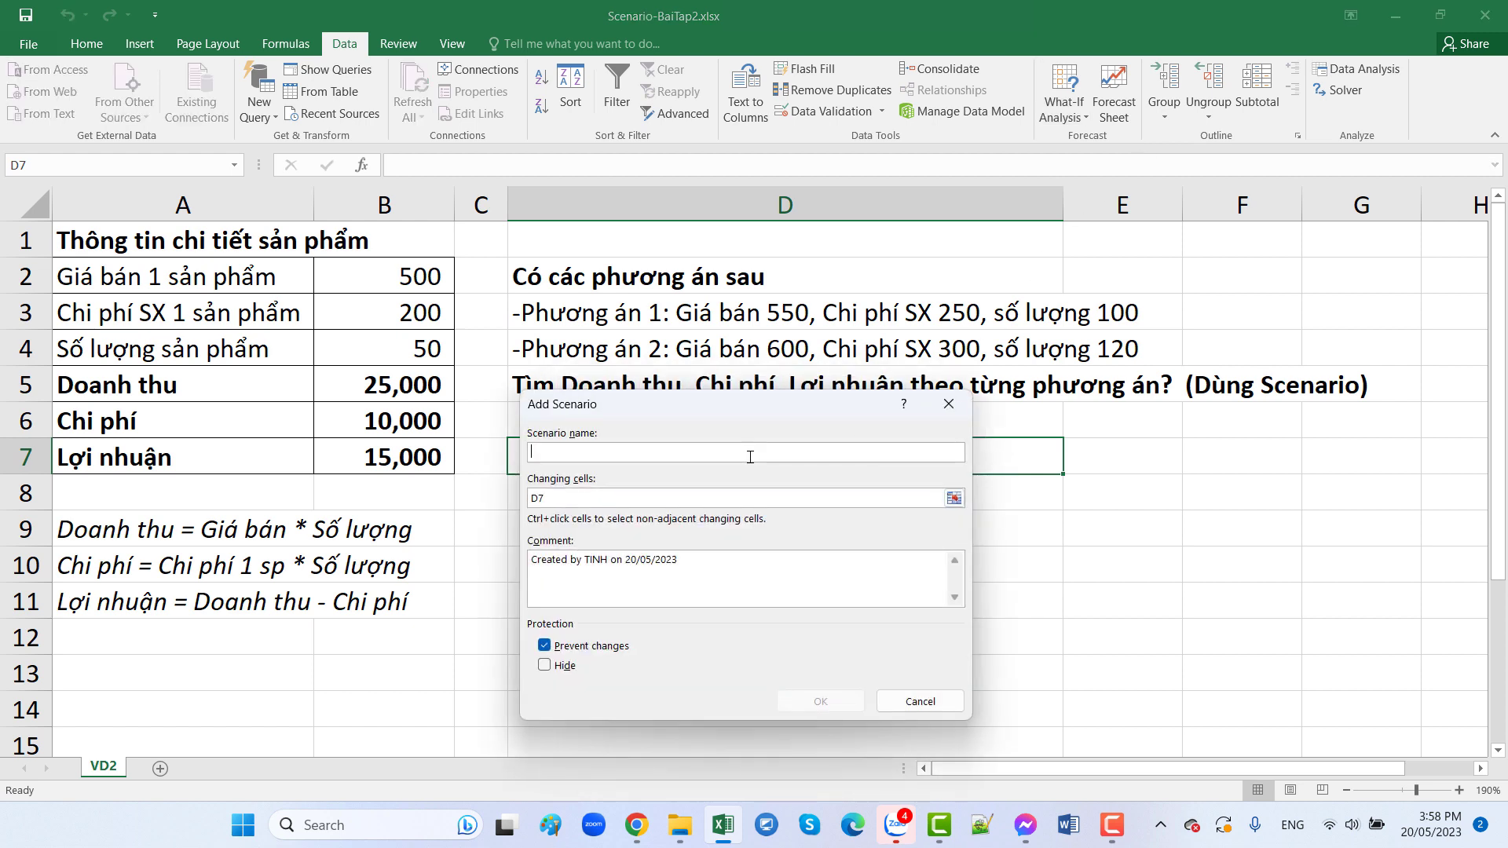
type("Phương án 1")
double_click(554, 498)
key("BackSpace")
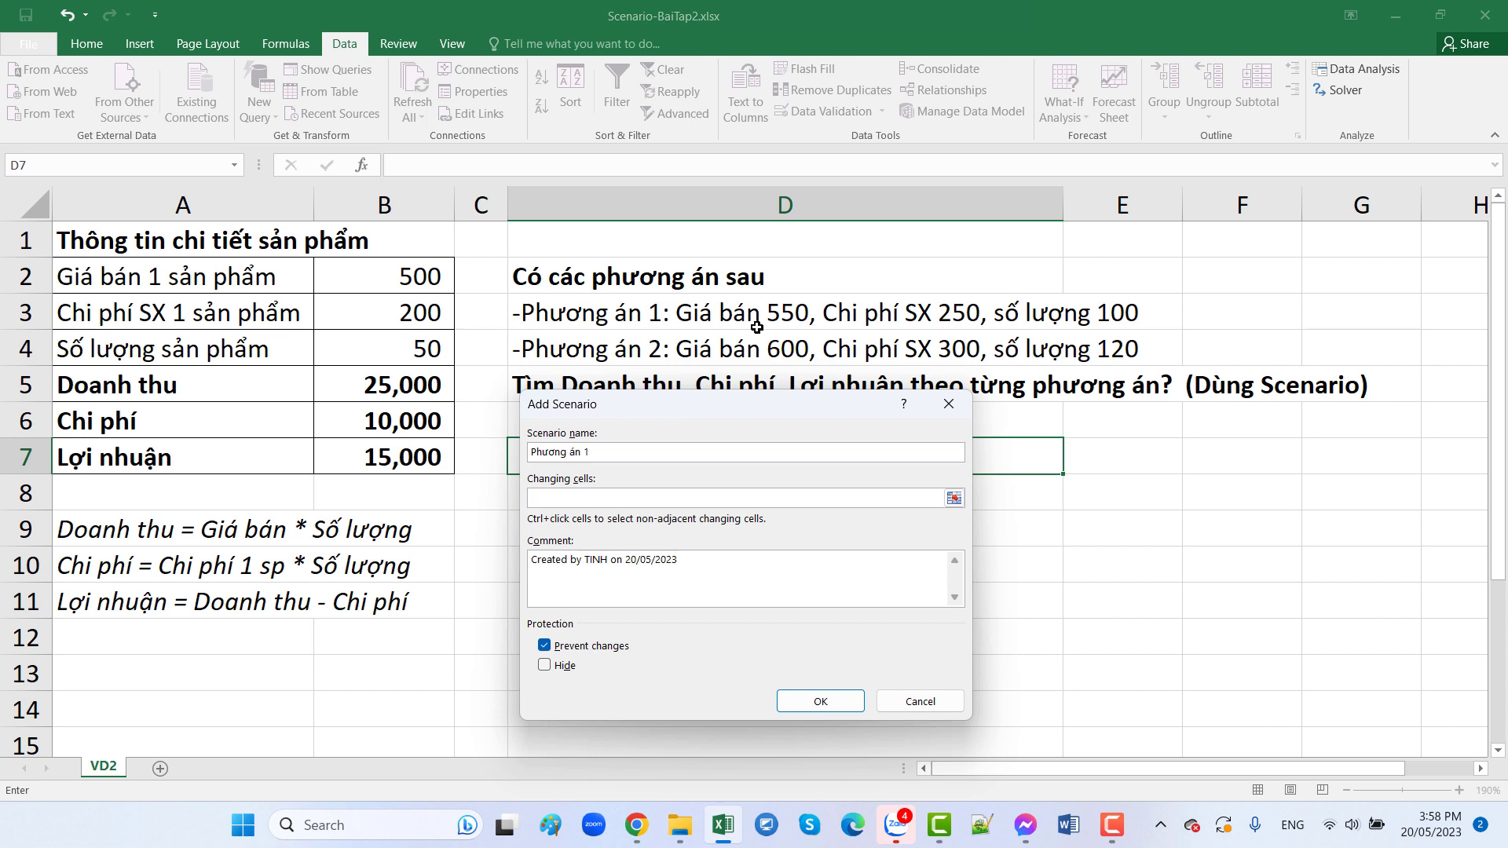
left_click(429, 280)
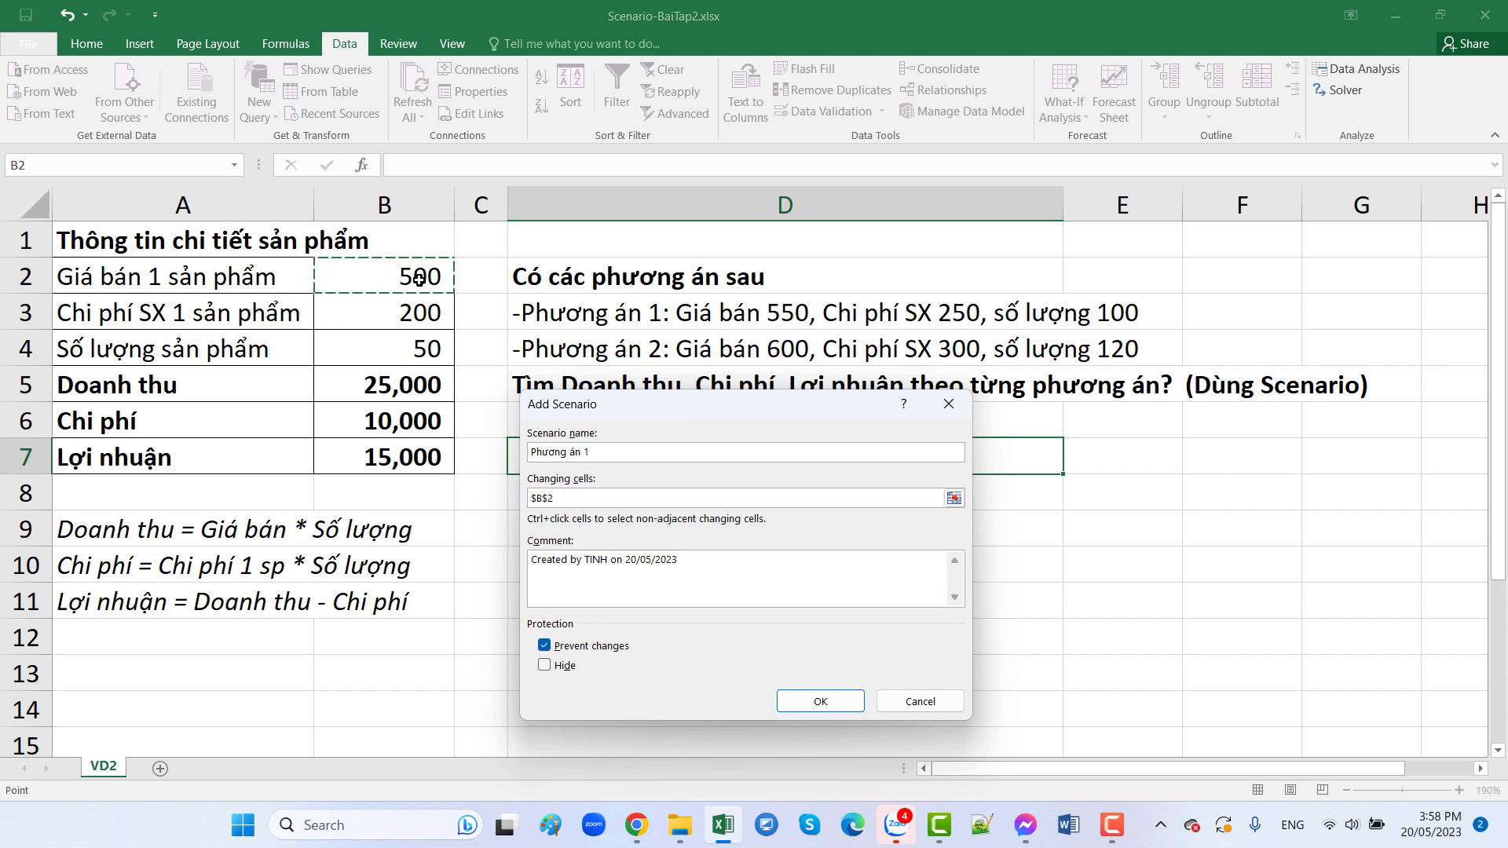
left_click(403, 321, "ctrl")
left_click(406, 354, "ctrl")
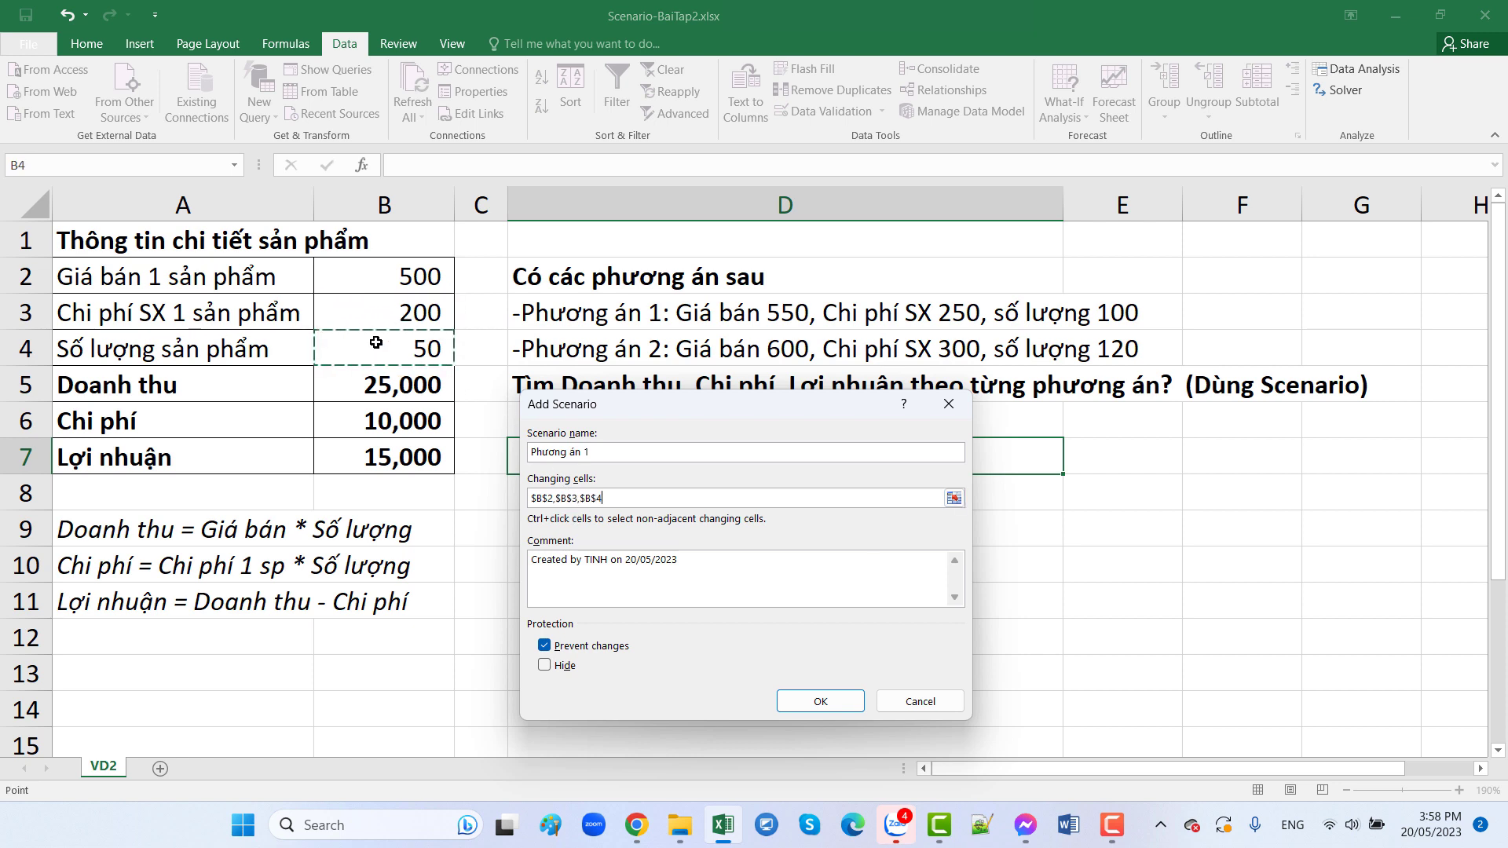
left_click(803, 702)
Enter scenario values 550, 250 and 100 for B2, B3 and B4
left_click_drag(698, 481, 687, 444)
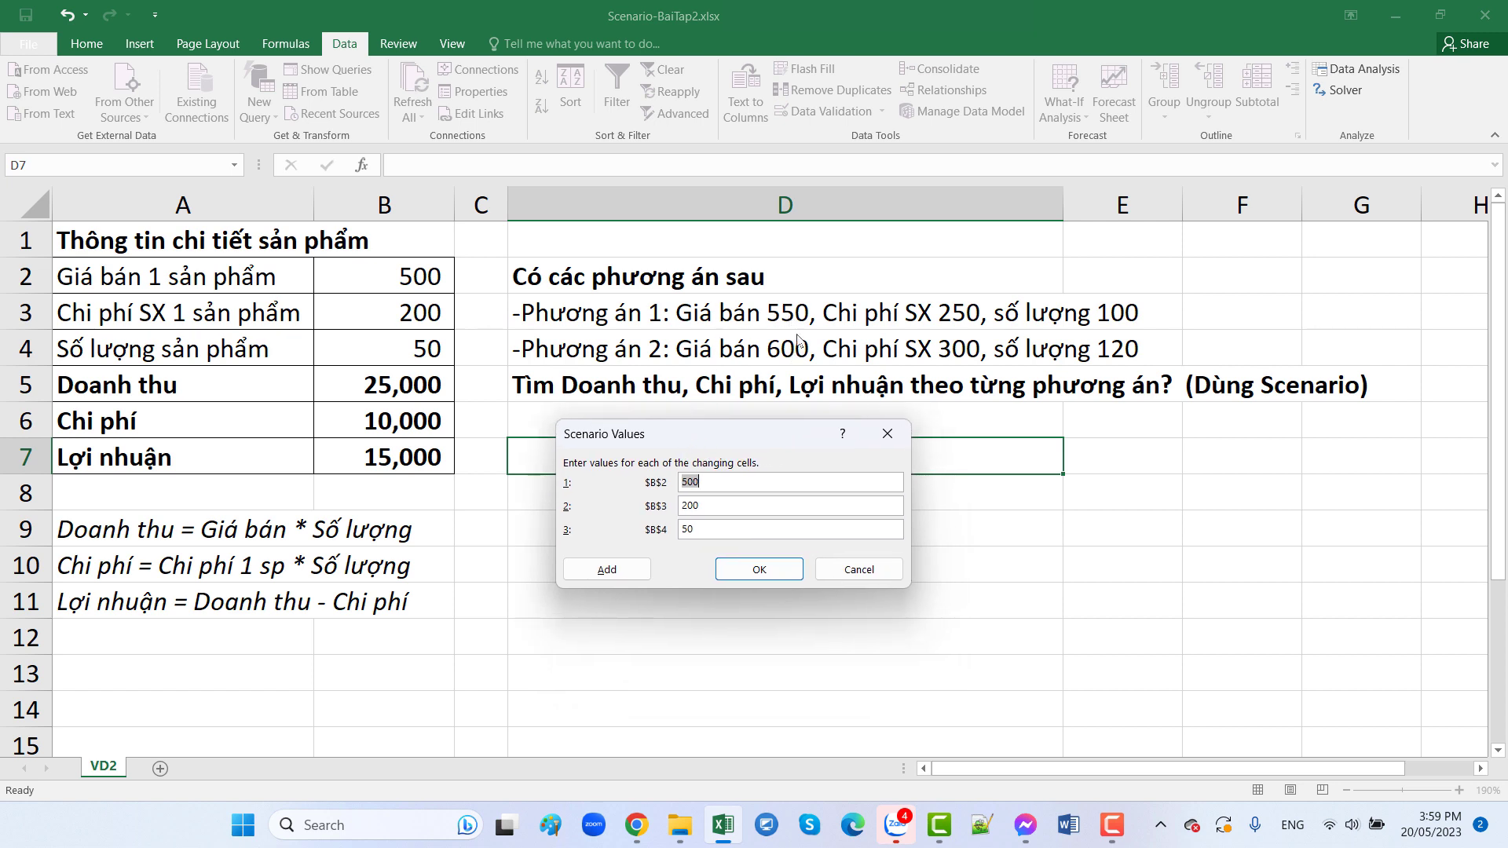
type("55")
key("Tab")
type("25")
Add scenario Phương án 2 with values 600, 300 and 120 and save it
left_click(620, 571)
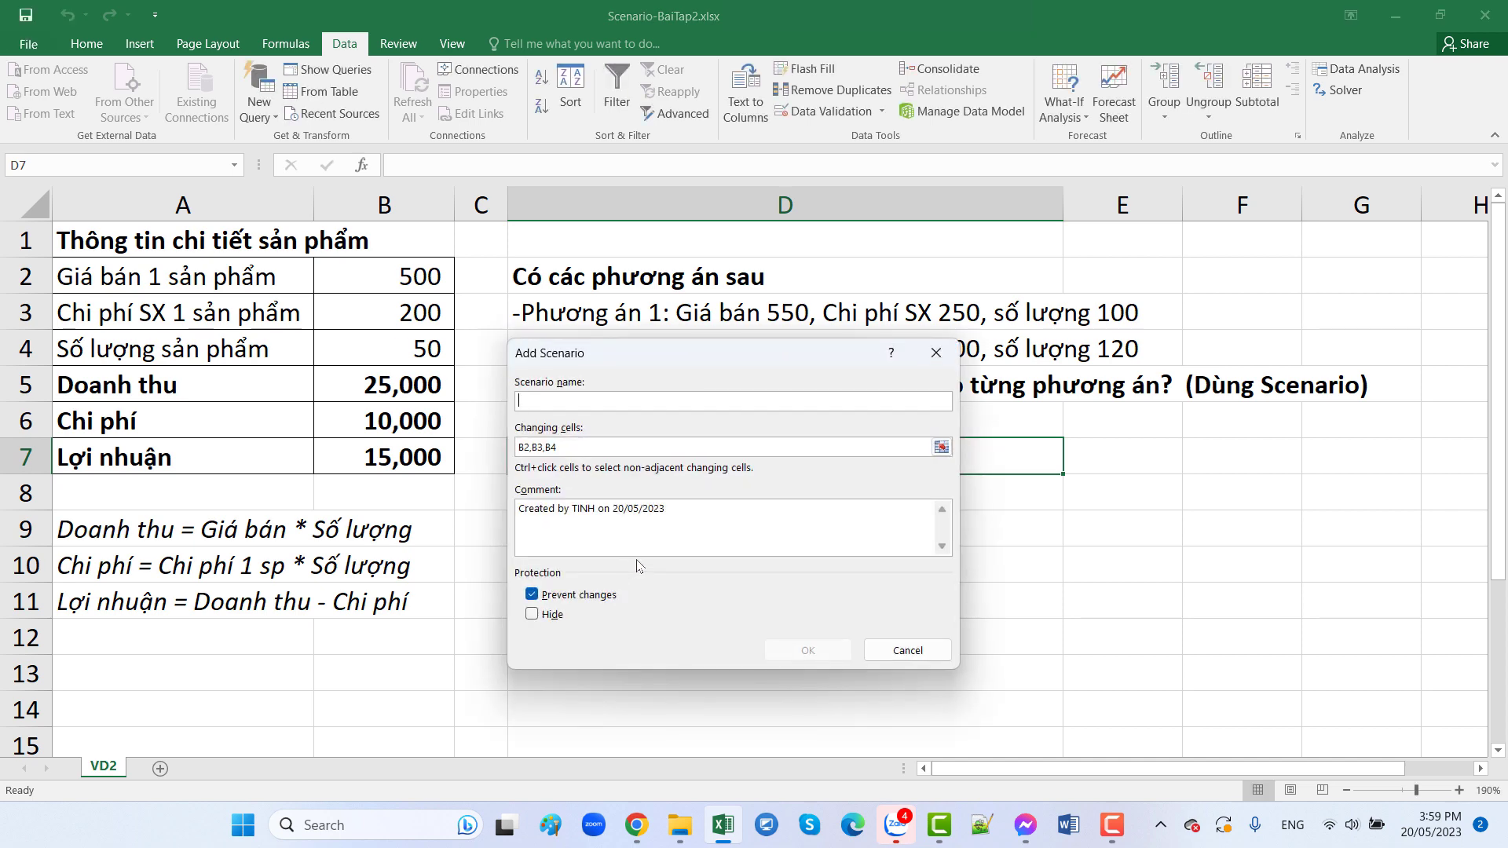
type("Phương án 2")
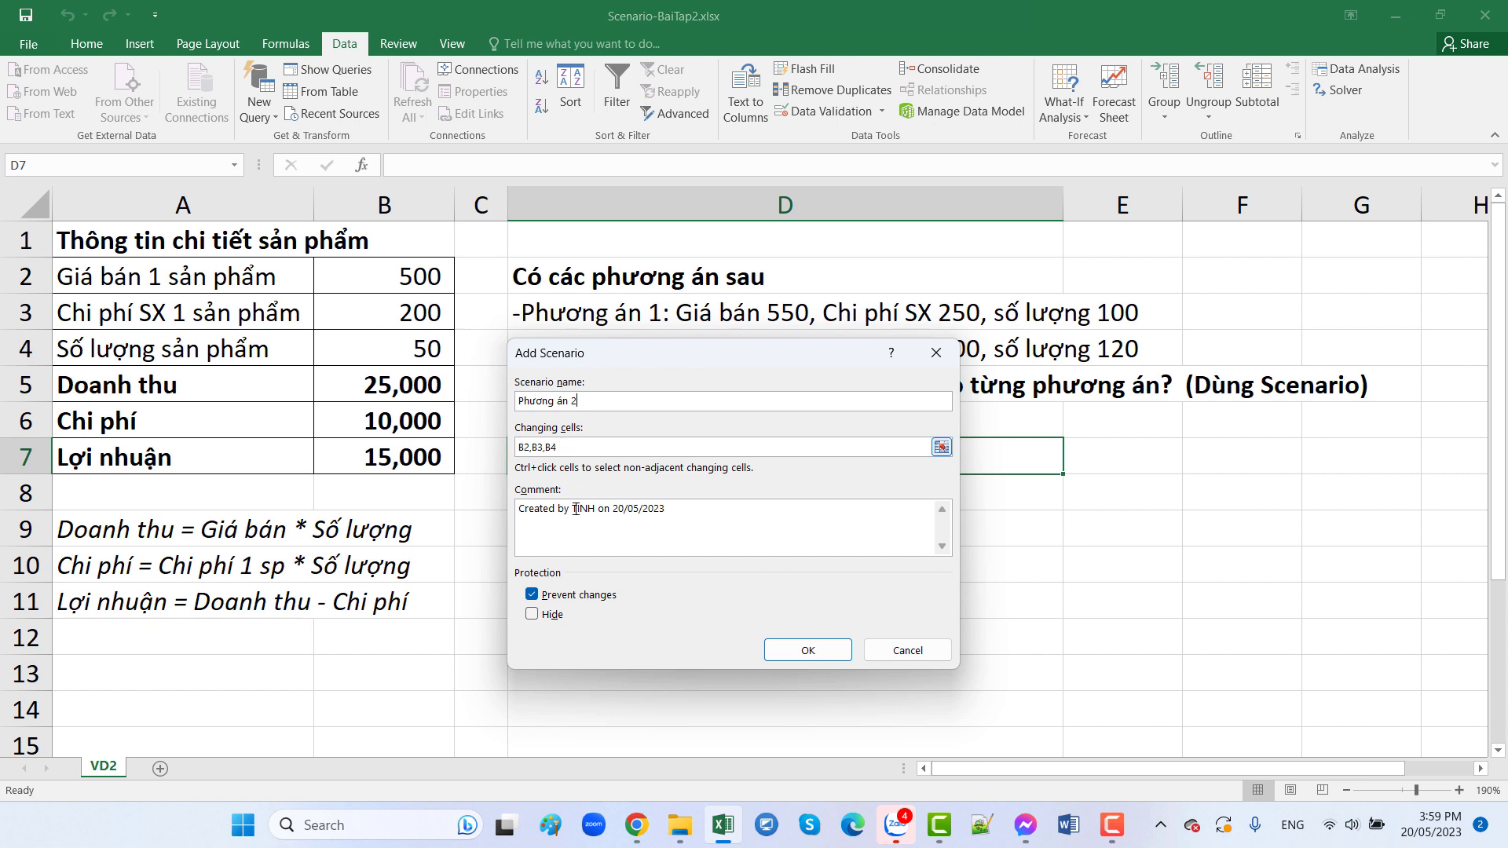
left_click(796, 652)
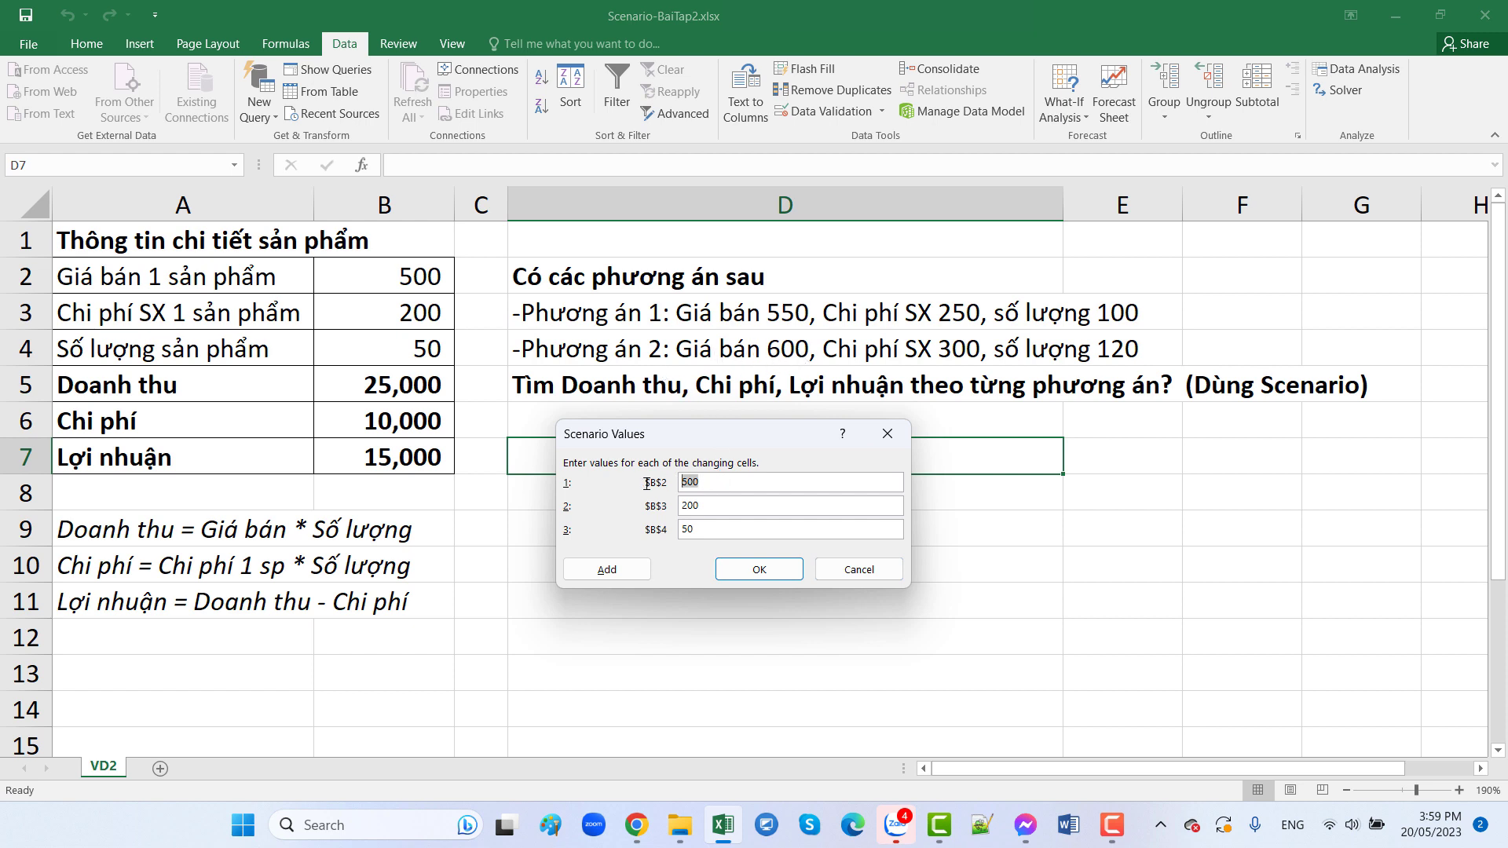
type("6")
left_click_drag(720, 507, 609, 509)
type("3")
left_click_drag(713, 526, 650, 519)
type("120")
left_click(744, 570)
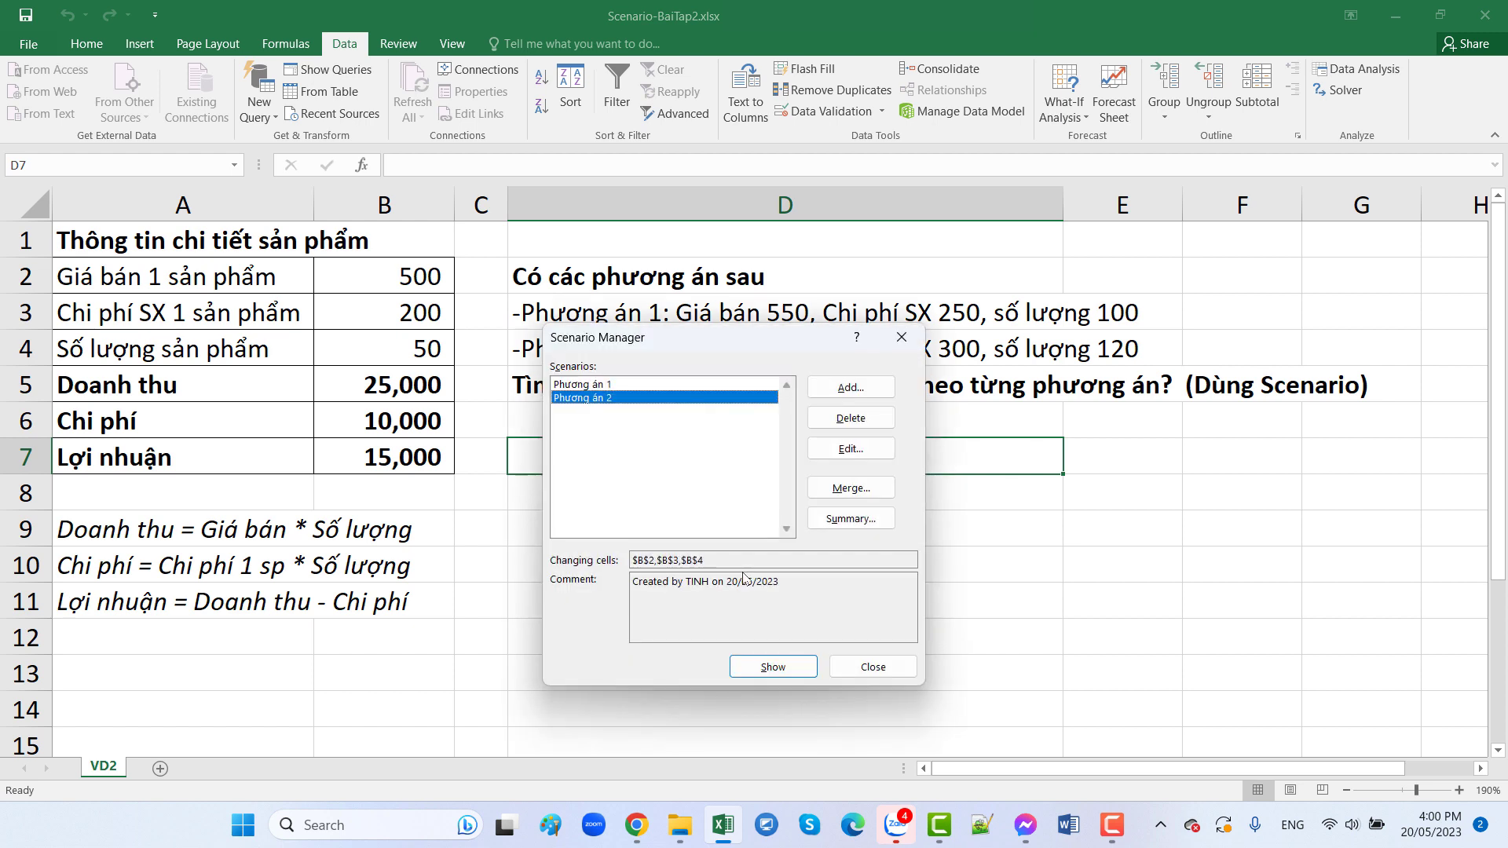
Generate a Scenario summary report using result cells B5:B7
left_click_drag(696, 338, 667, 419)
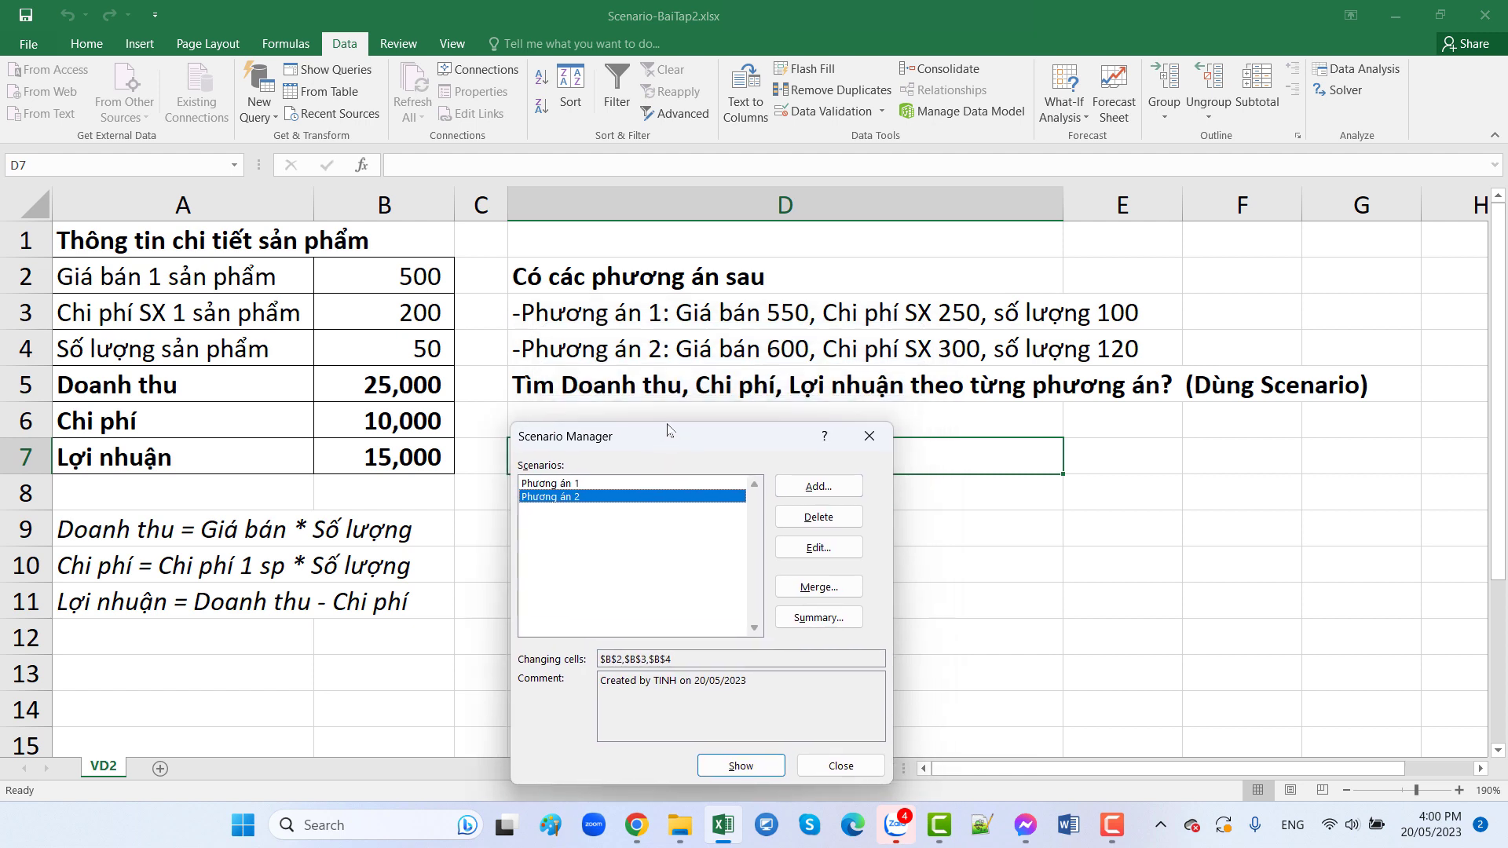
left_click(810, 602)
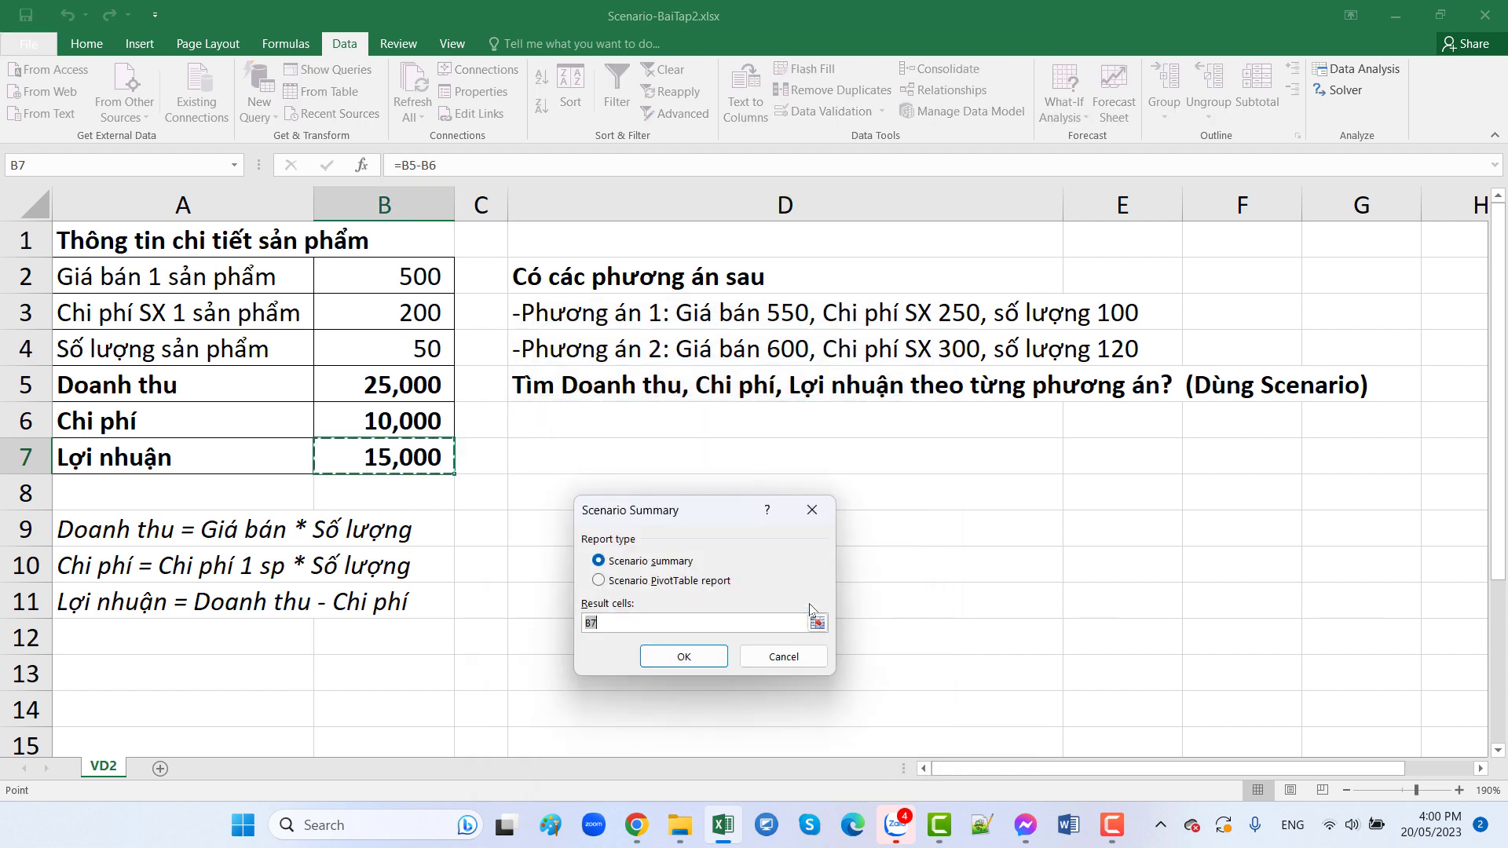
left_click_drag(664, 507, 622, 451)
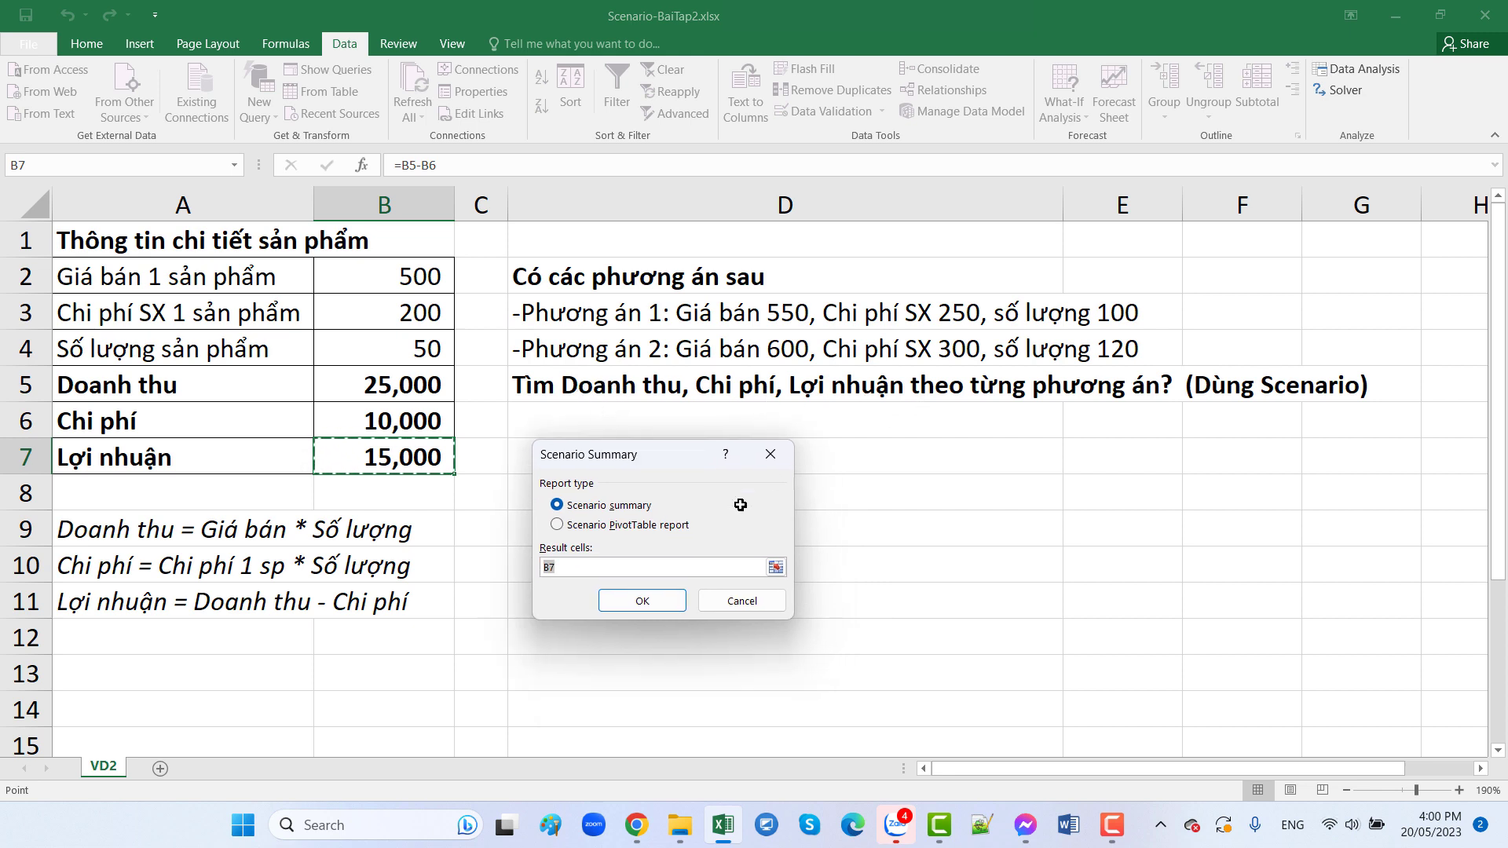
left_click_drag(399, 388, 404, 451)
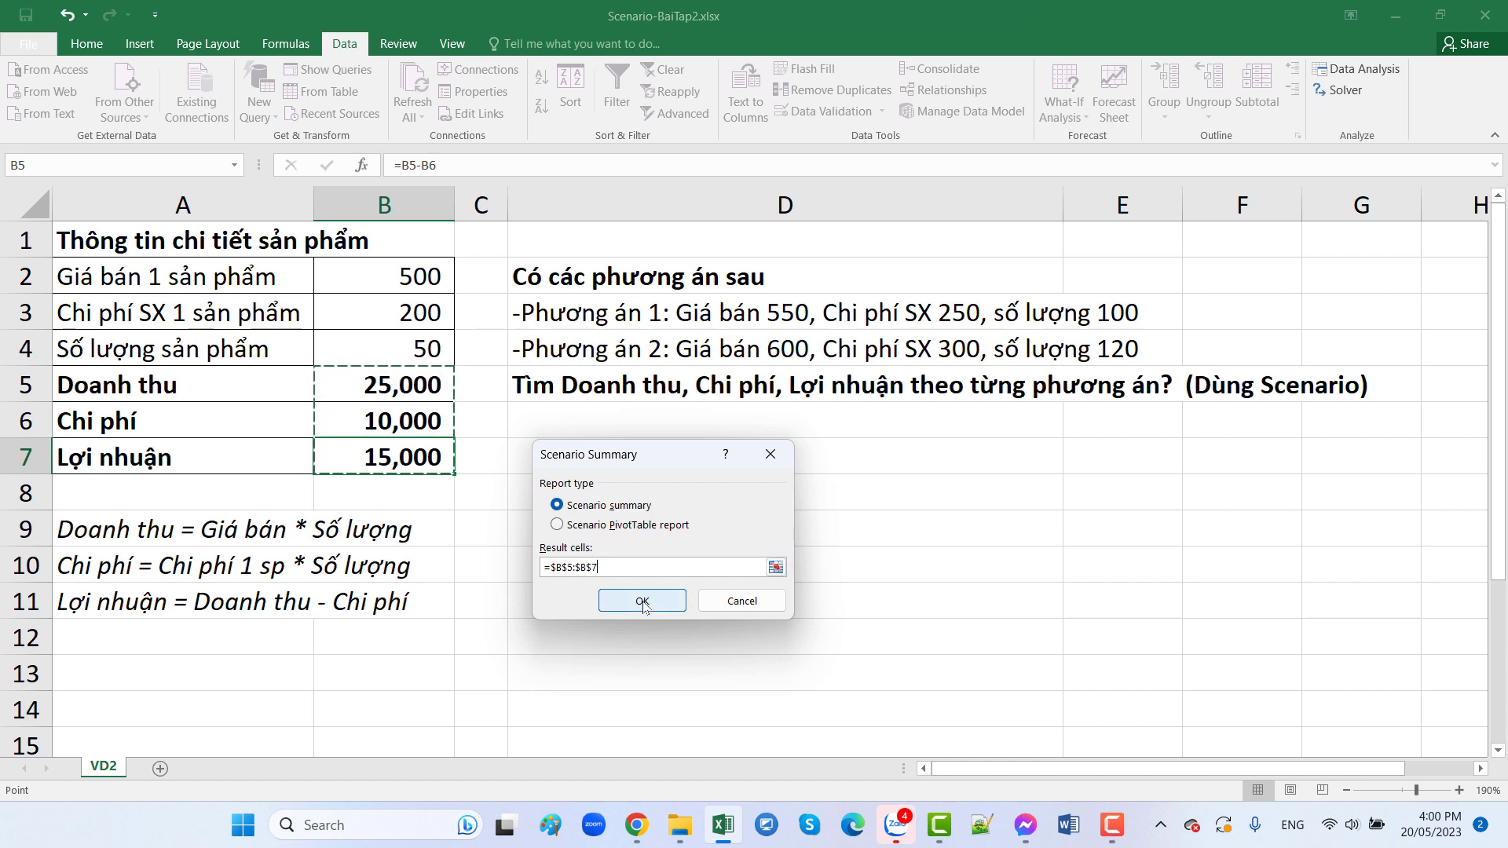
left_click(643, 602)
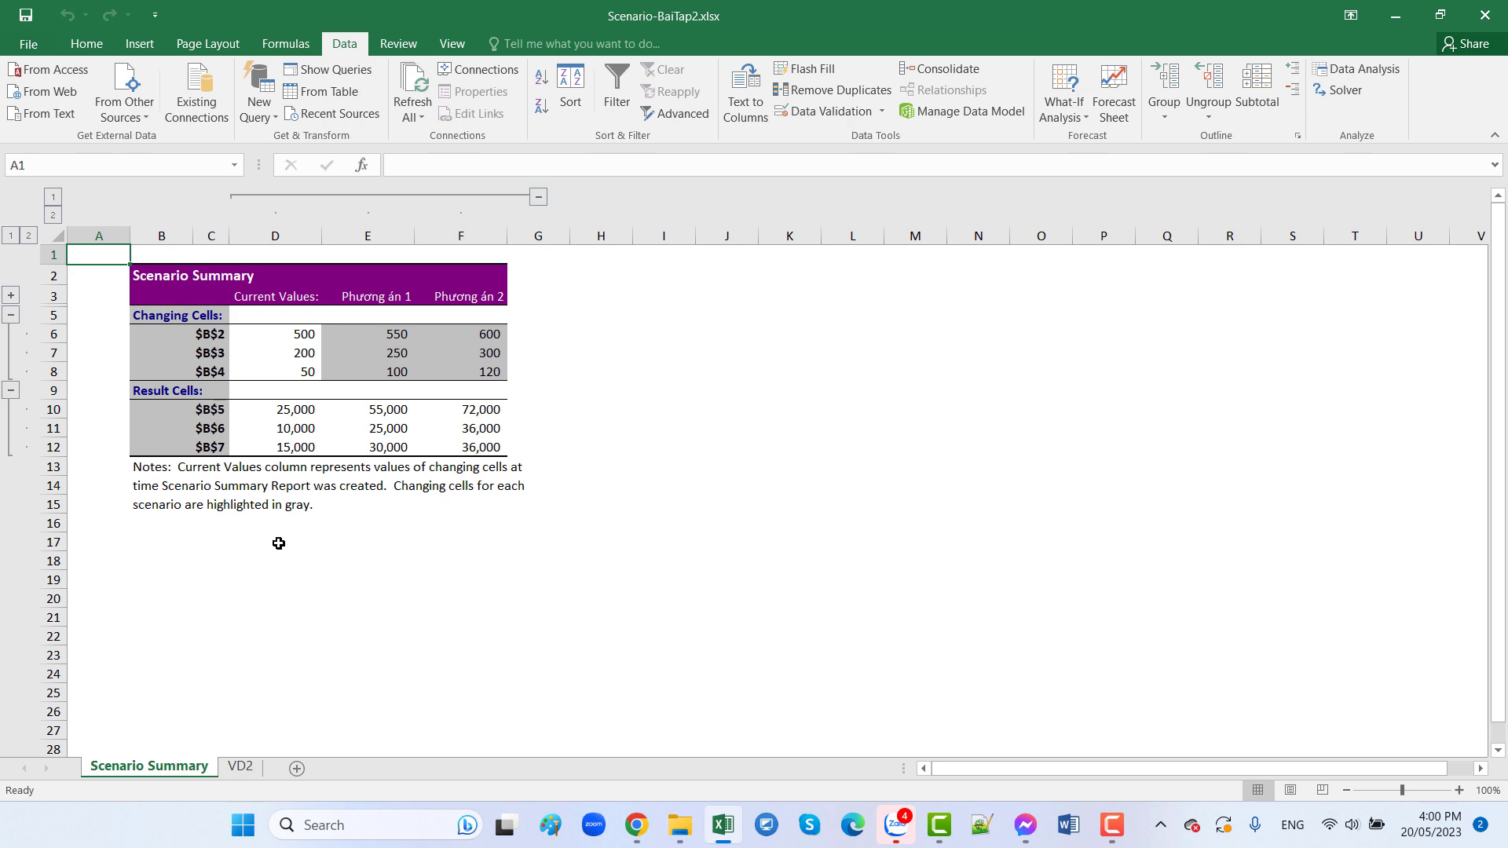
Replace the C6:C8 references with VD2's item labels from A2:A4 and widen column C
left_click_drag(207, 336, 202, 372)
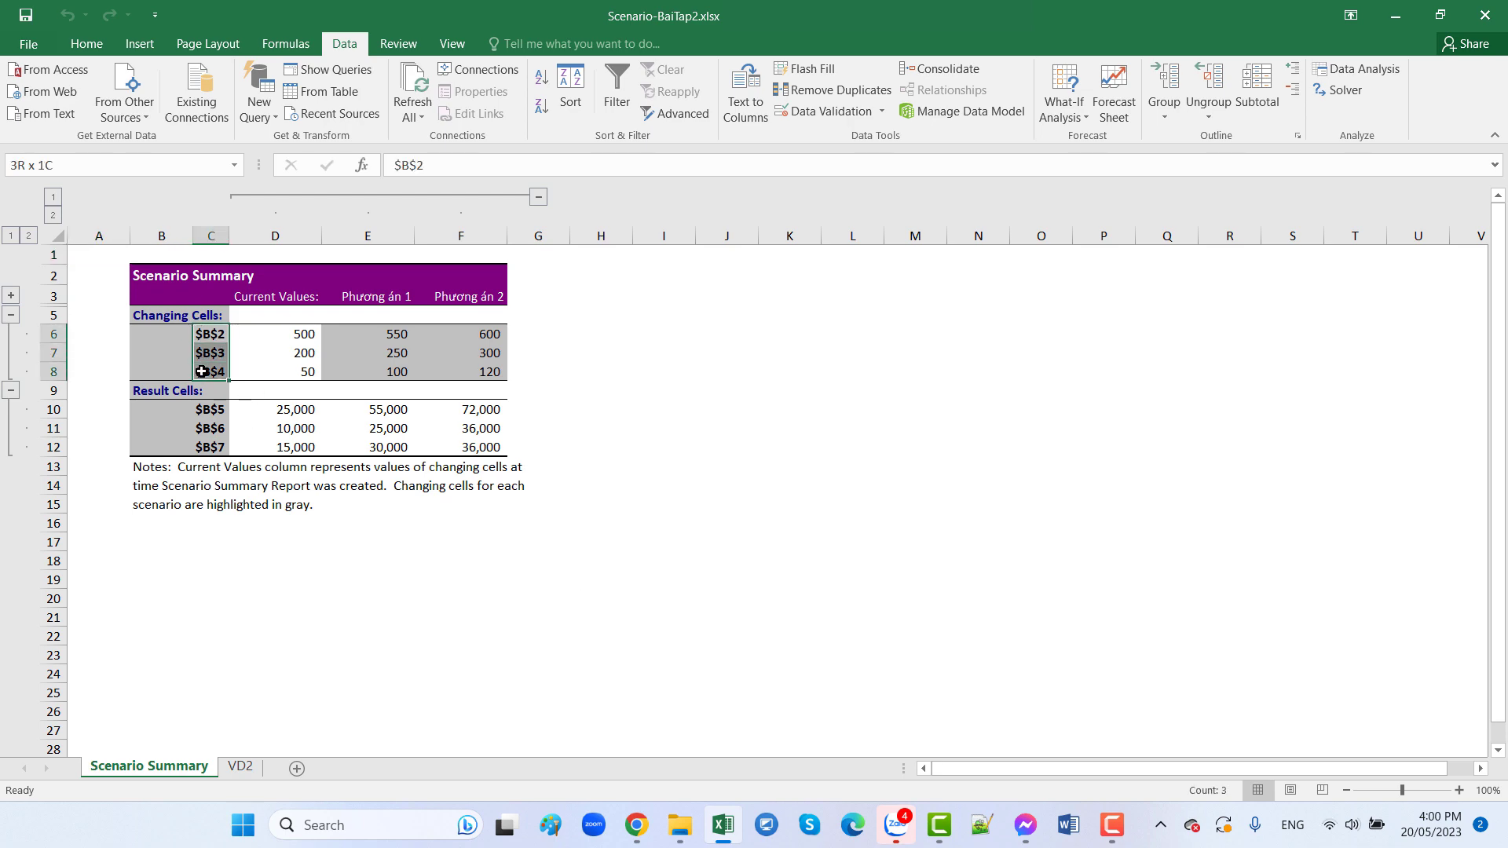
left_click(245, 767)
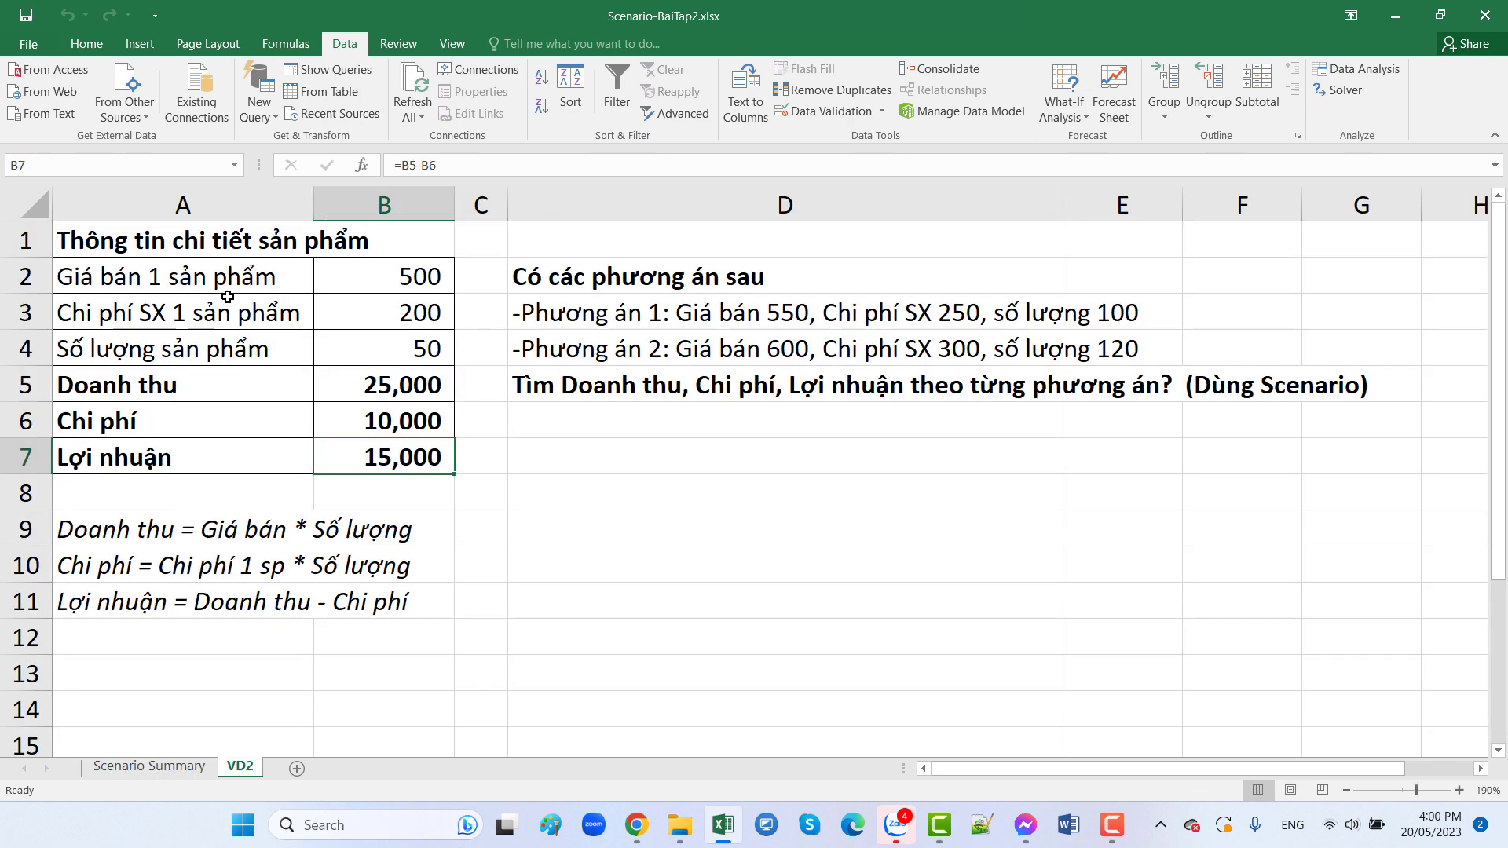
left_click_drag(207, 278, 205, 347)
key("ctrl+c")
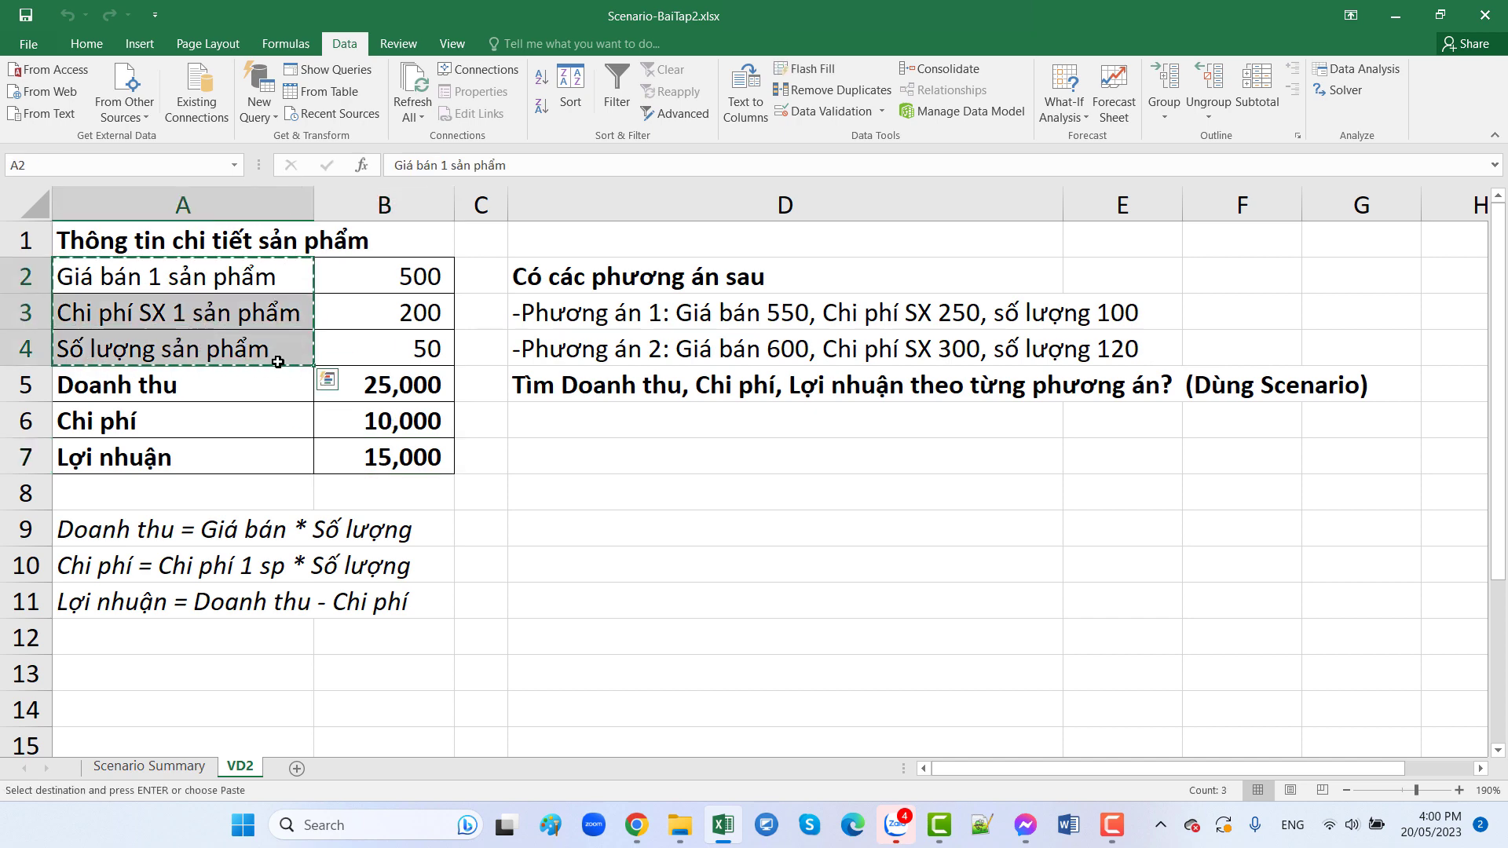
left_click(196, 769)
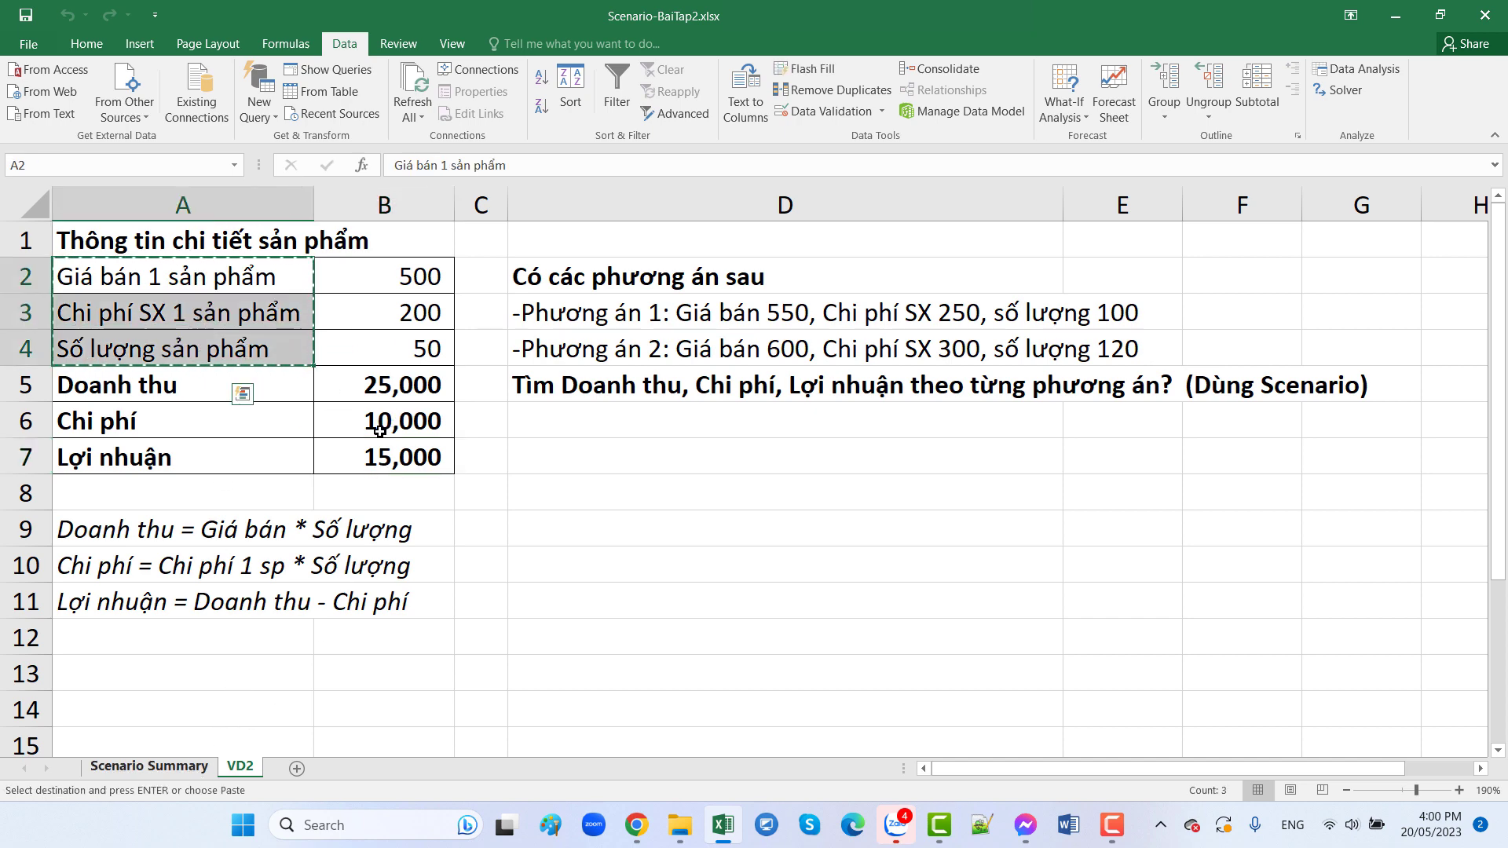
key("ctrl+v")
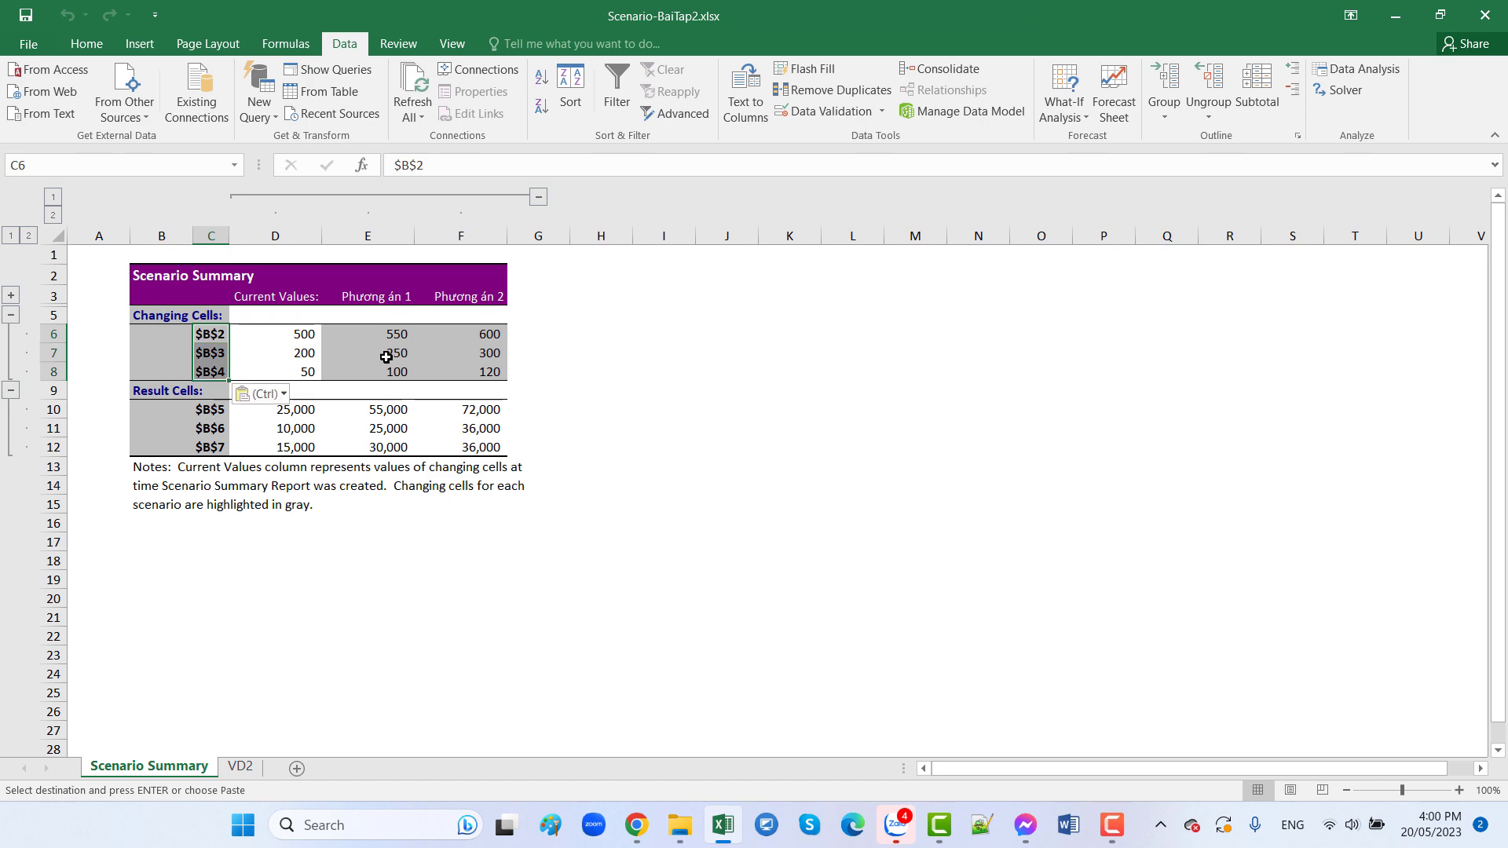
left_click_drag(228, 236, 322, 248)
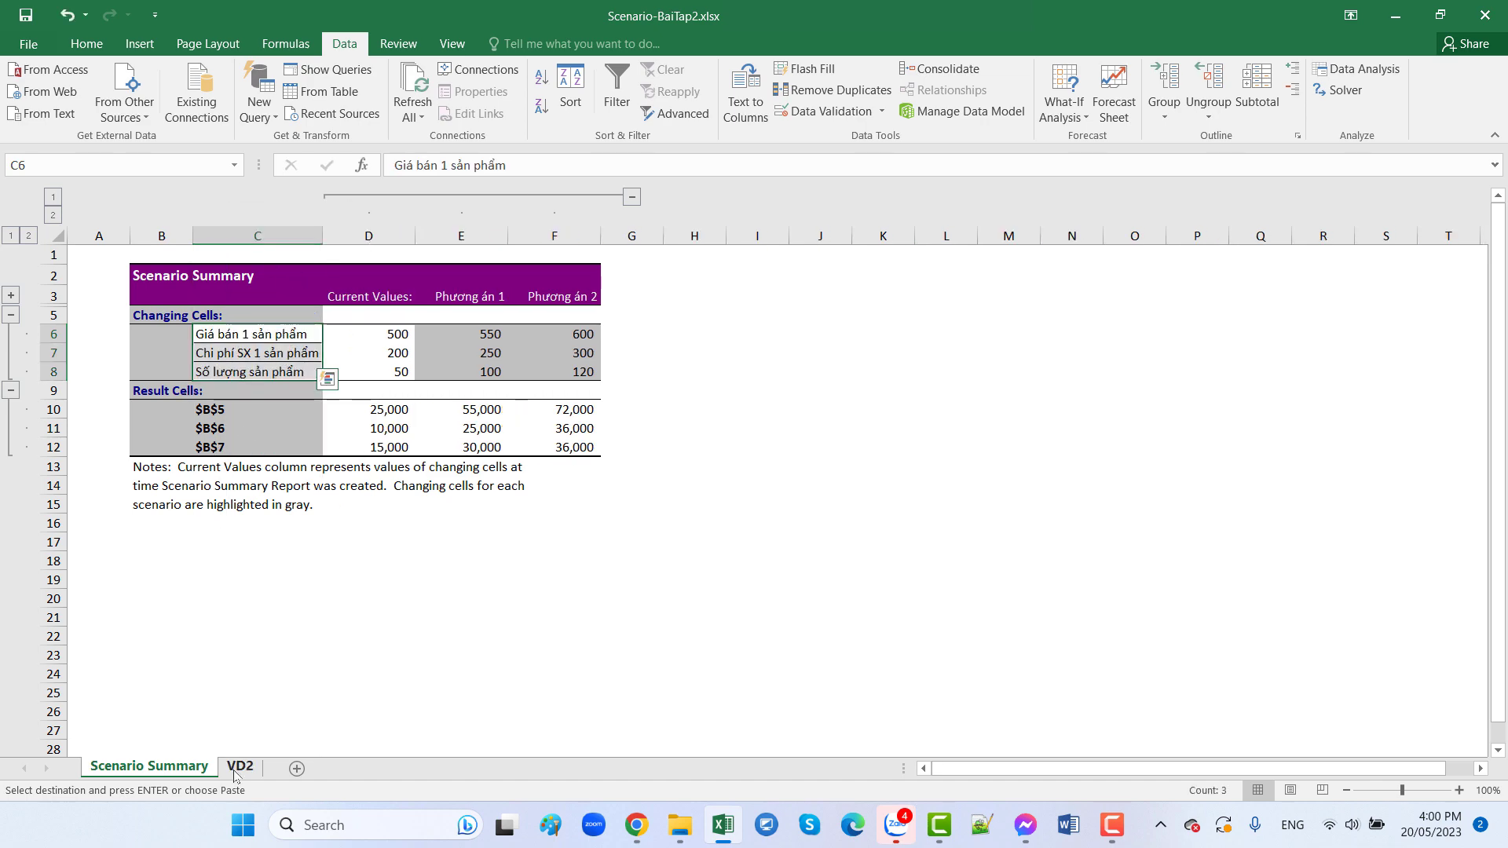
Paste Doanh thu, Chi phí, Lợi nhuận from VD2 A5:A7 over C10:C12
left_click(240, 766)
left_click(194, 399)
left_click_drag(194, 399, 206, 457)
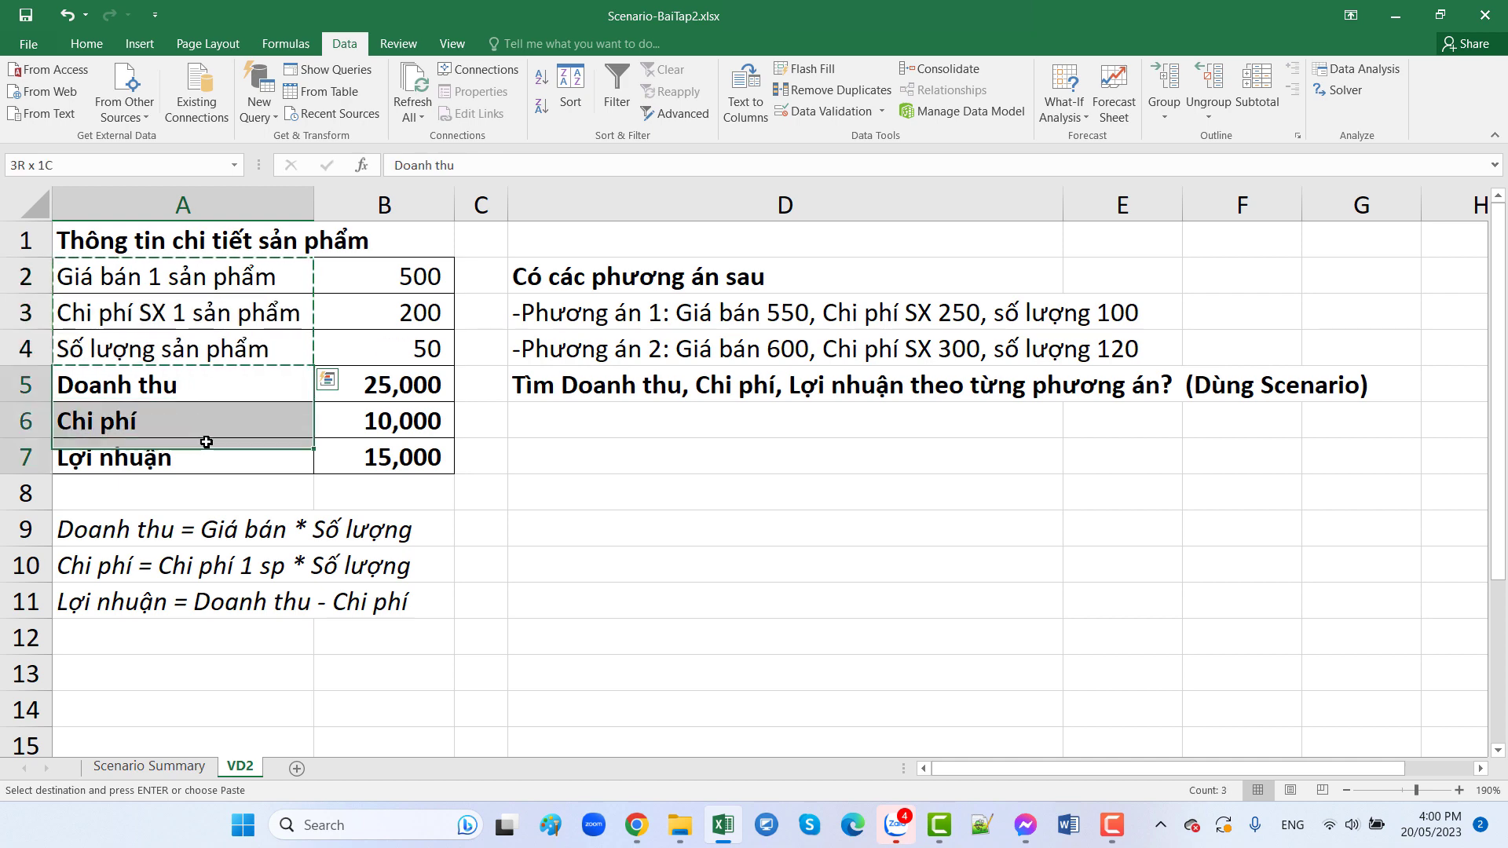
key("ctrl+c")
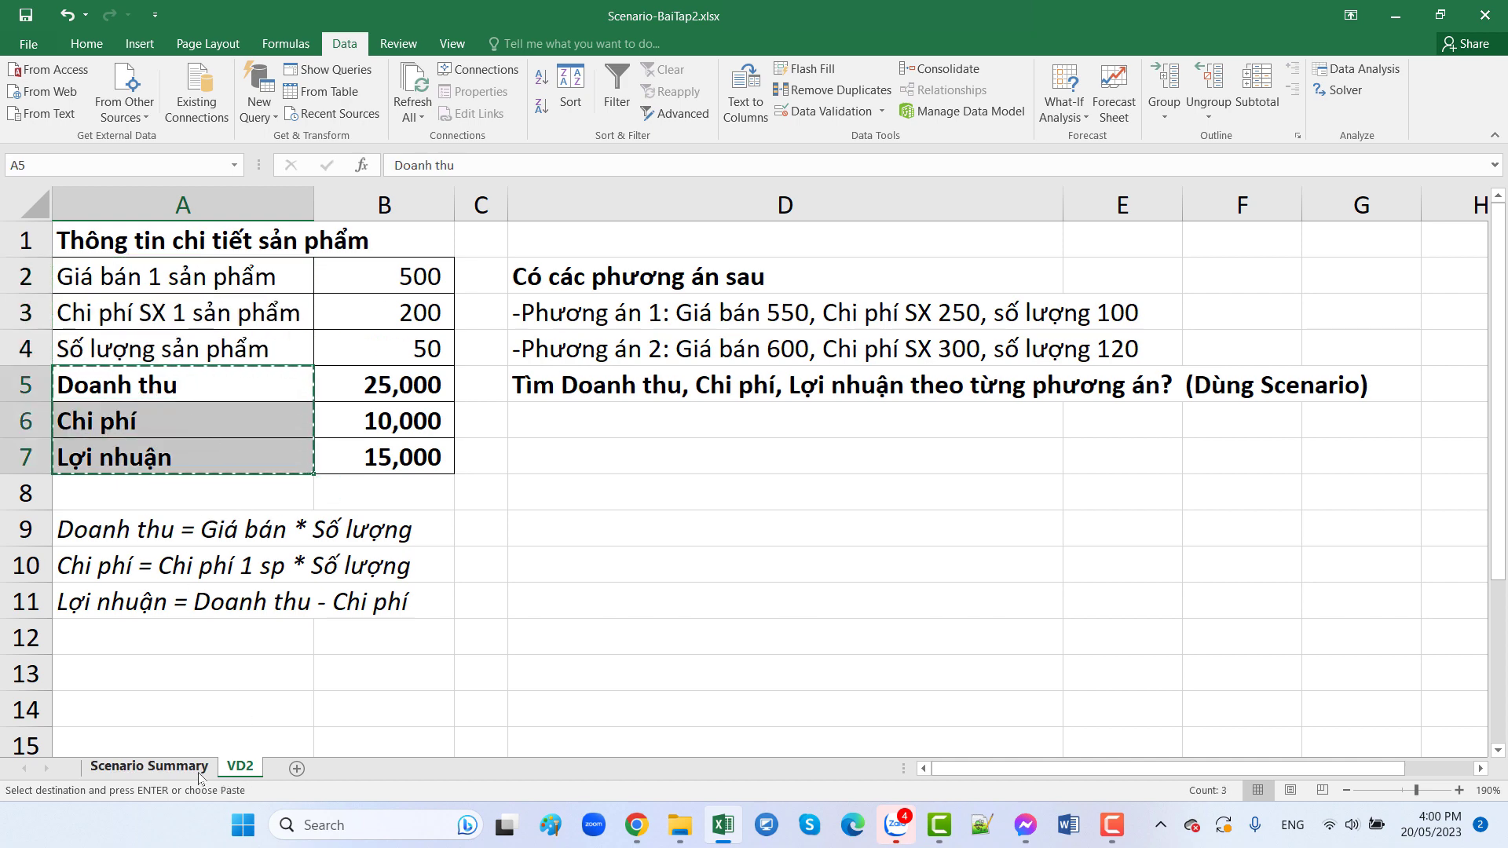
left_click(200, 774)
left_click(250, 416)
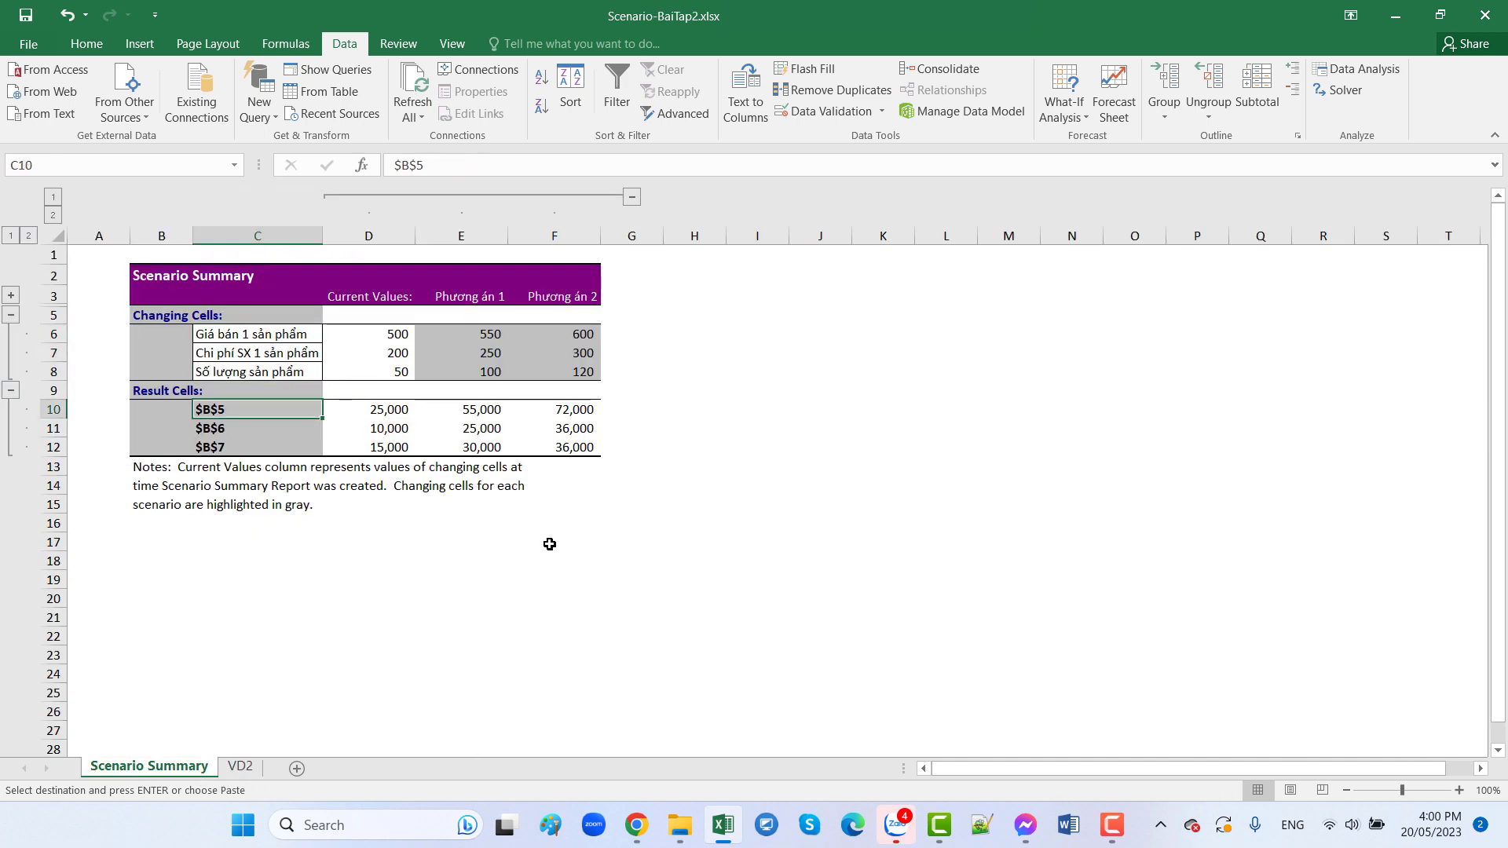
key("ctrl+v")
left_click_drag(321, 236, 390, 240)
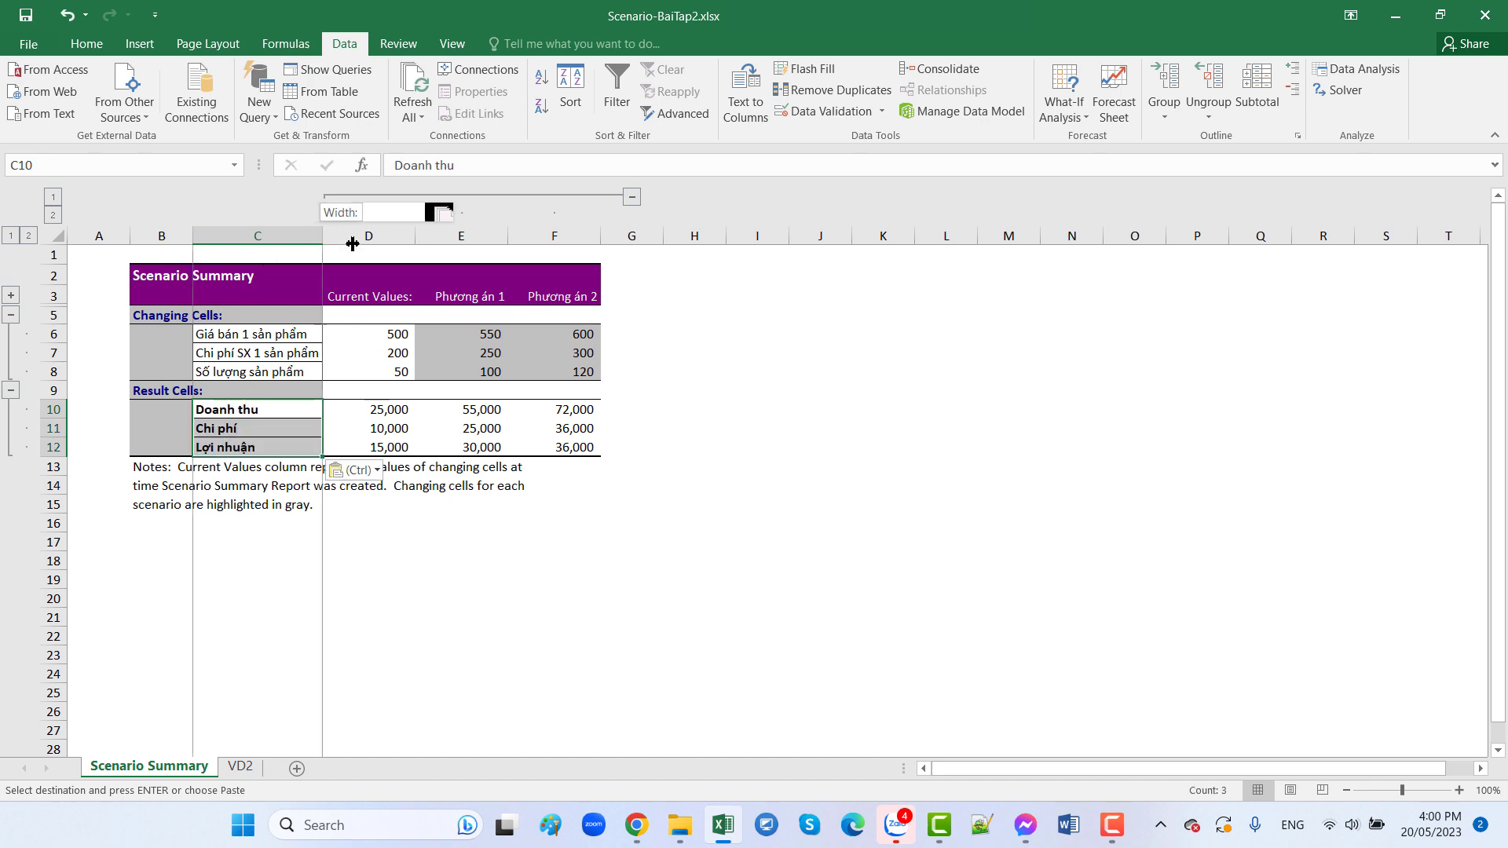
scroll(675, 480, "up", 3, "ctrl")
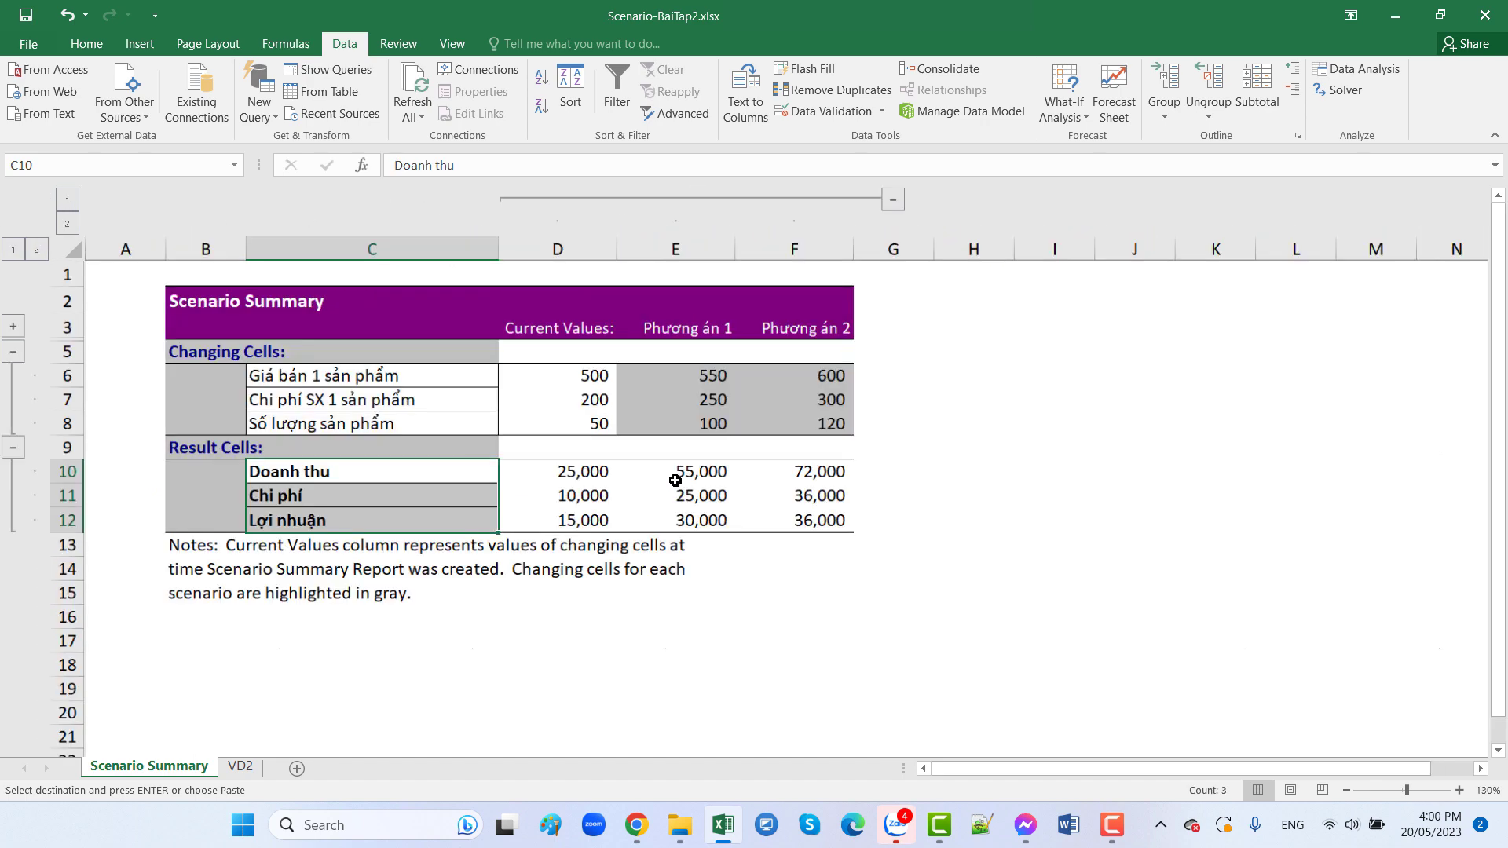
scroll(673, 477, "up", 2, "ctrl")
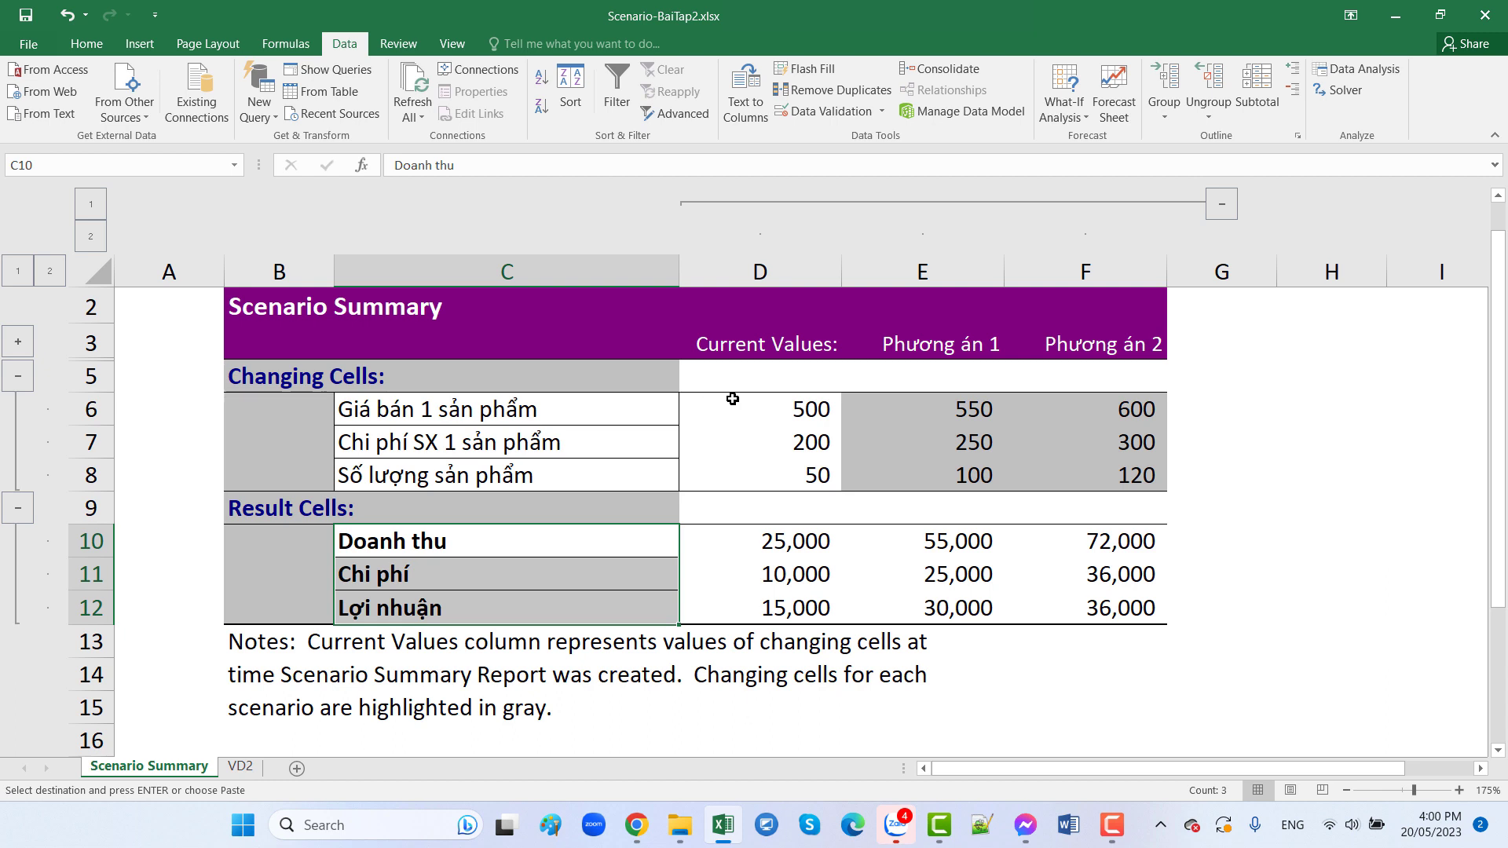
left_click_drag(728, 402, 738, 463)
key("ctrl+v")
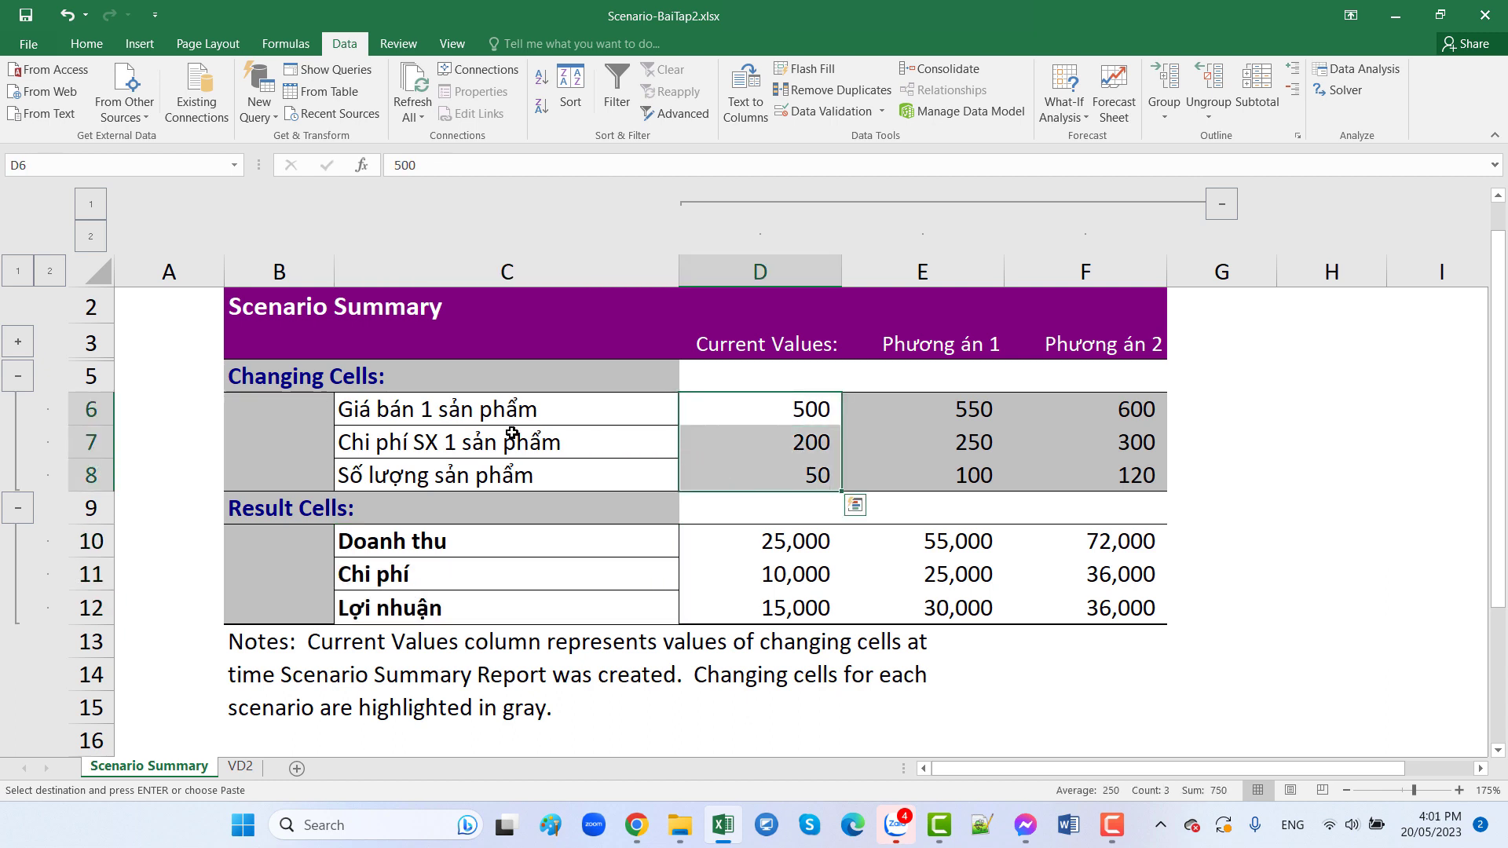
left_click(771, 407)
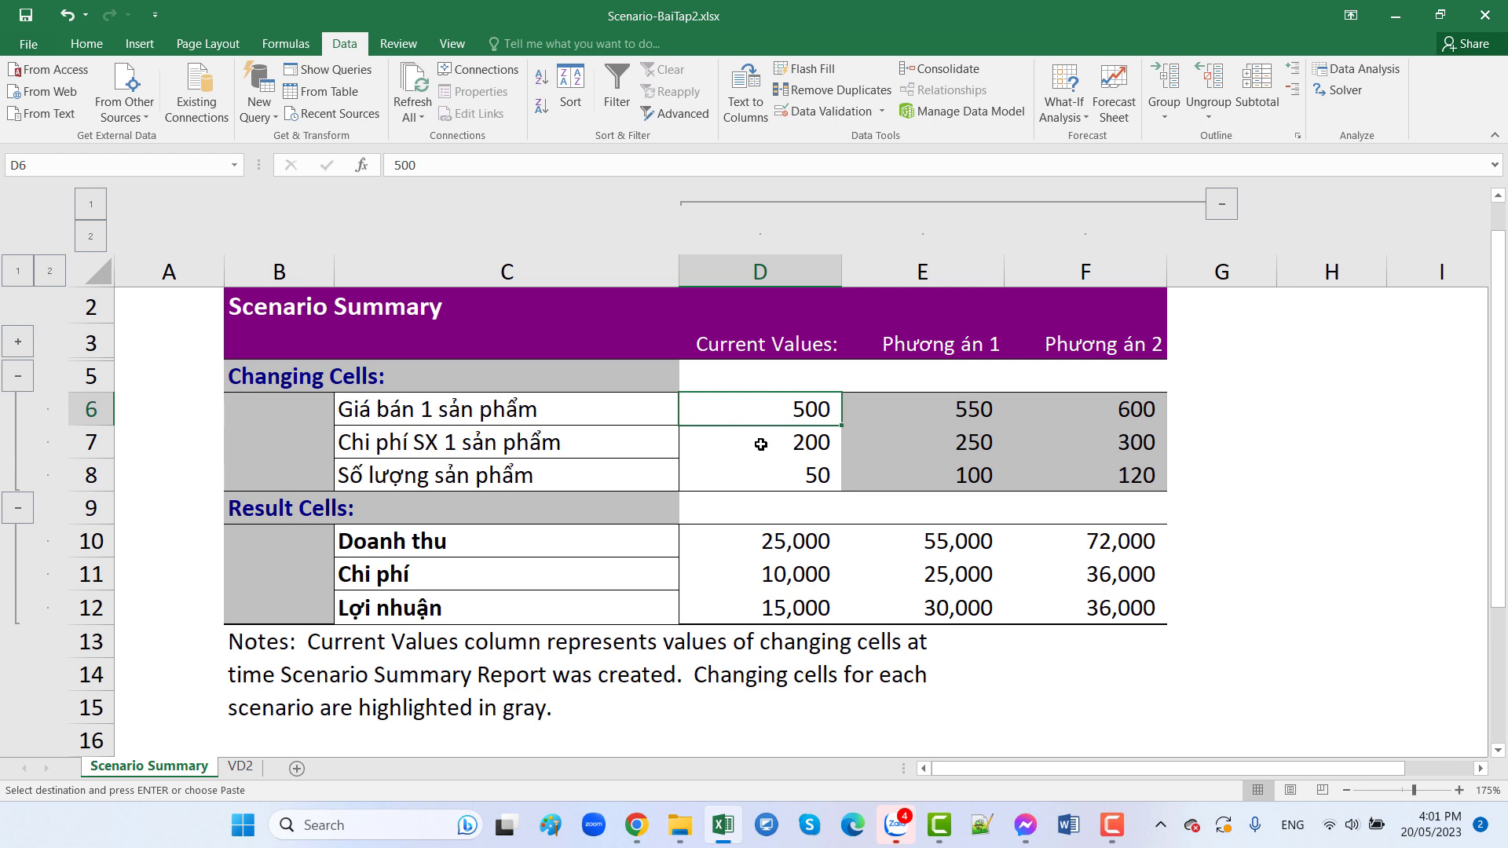
left_click(761, 444)
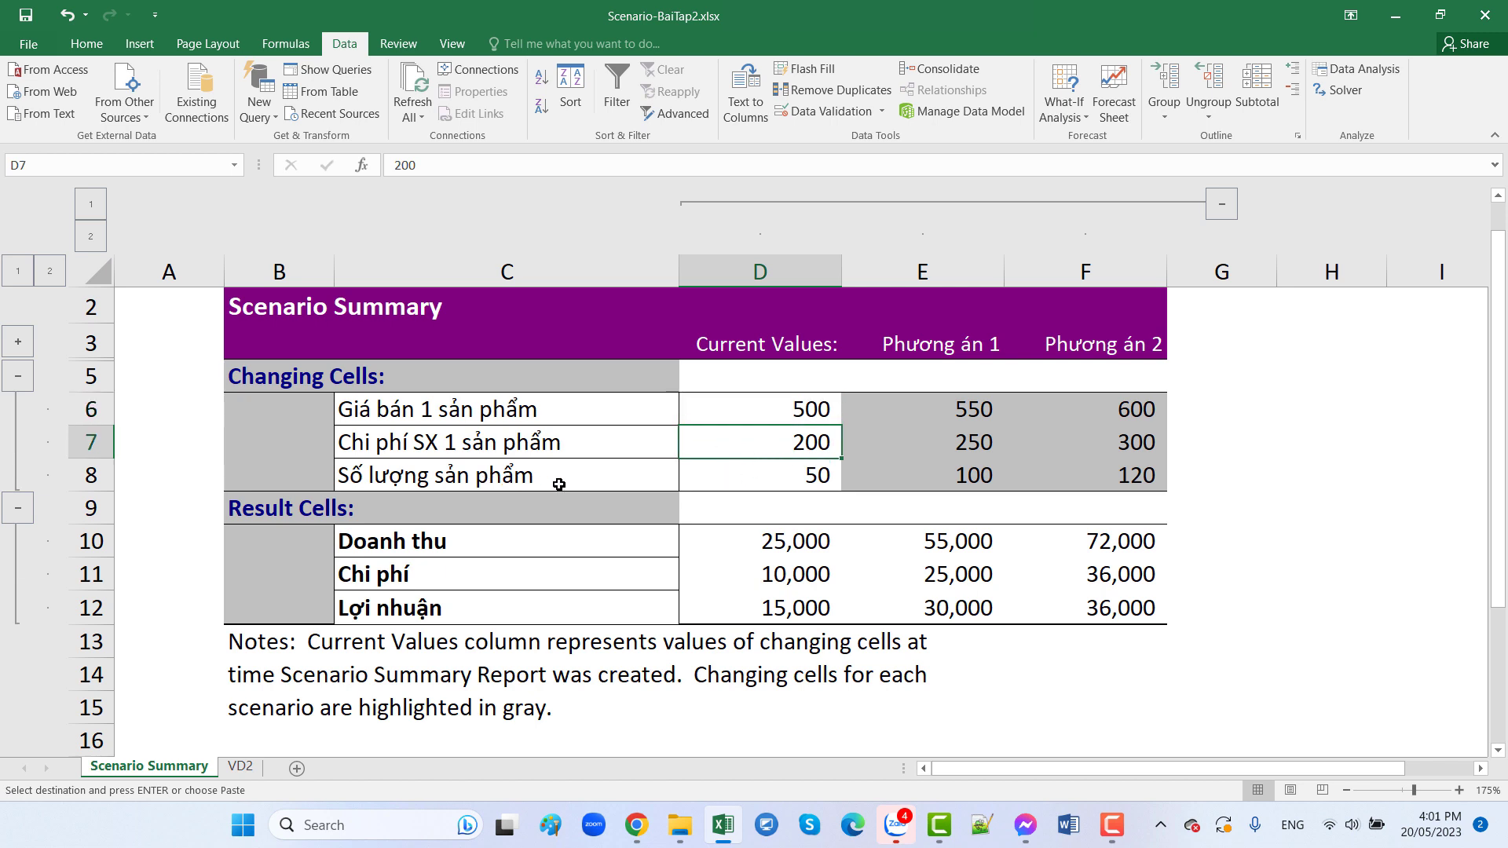
left_click(776, 469)
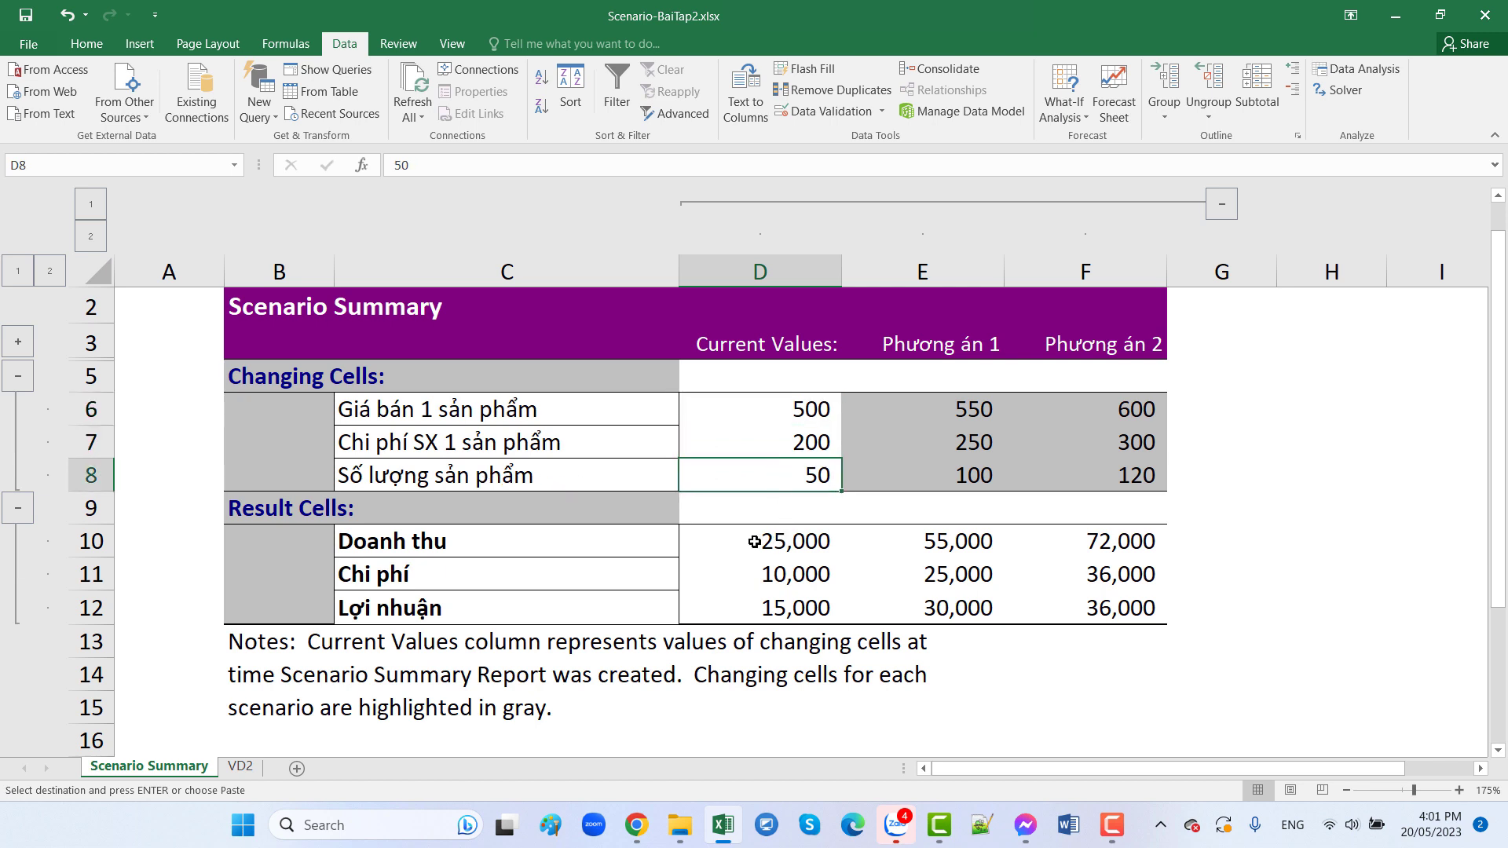
left_click(731, 542)
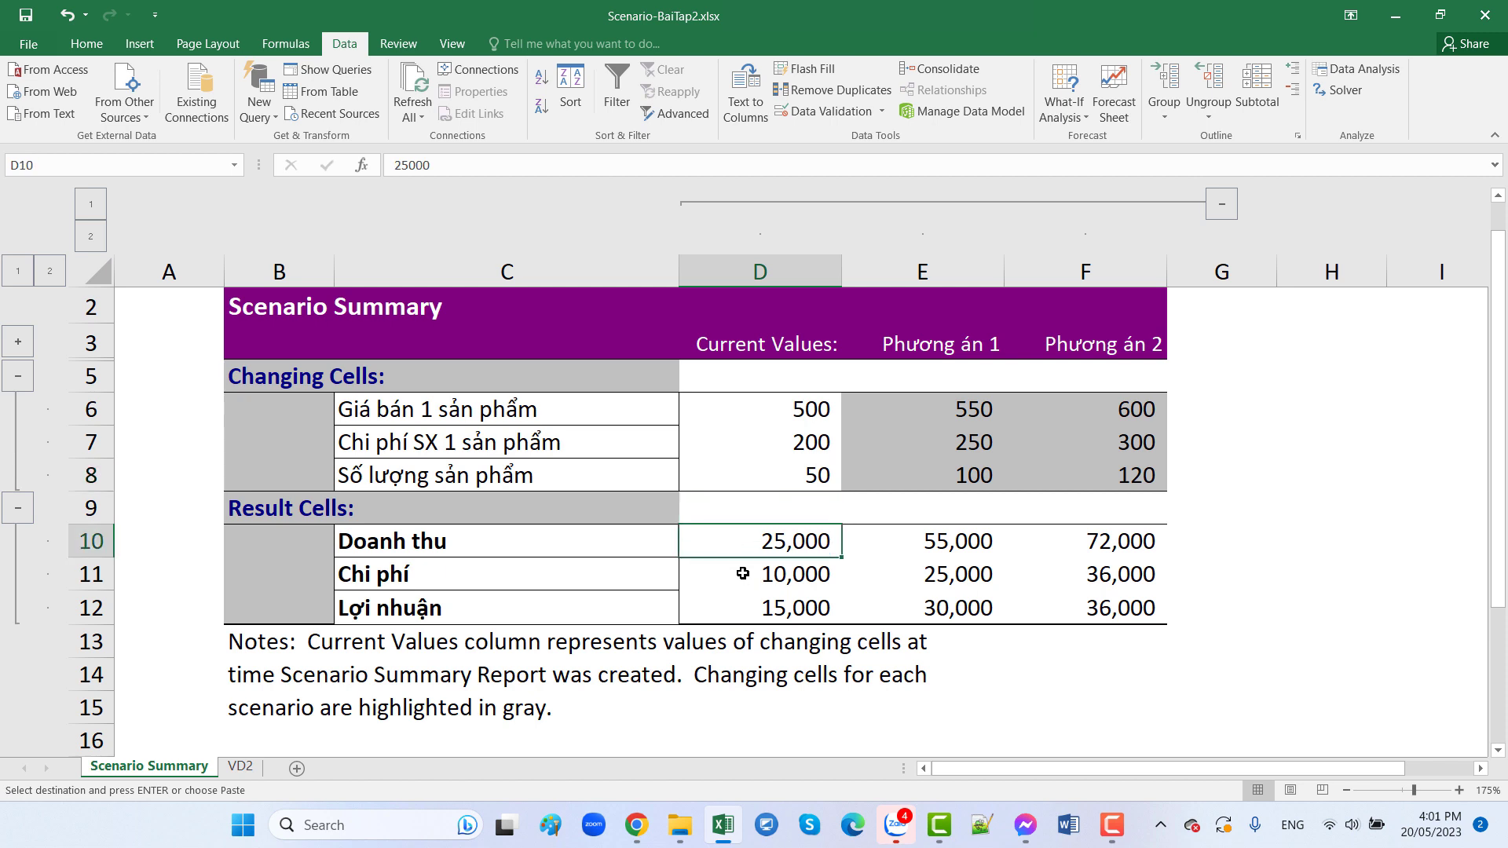
left_click(747, 575)
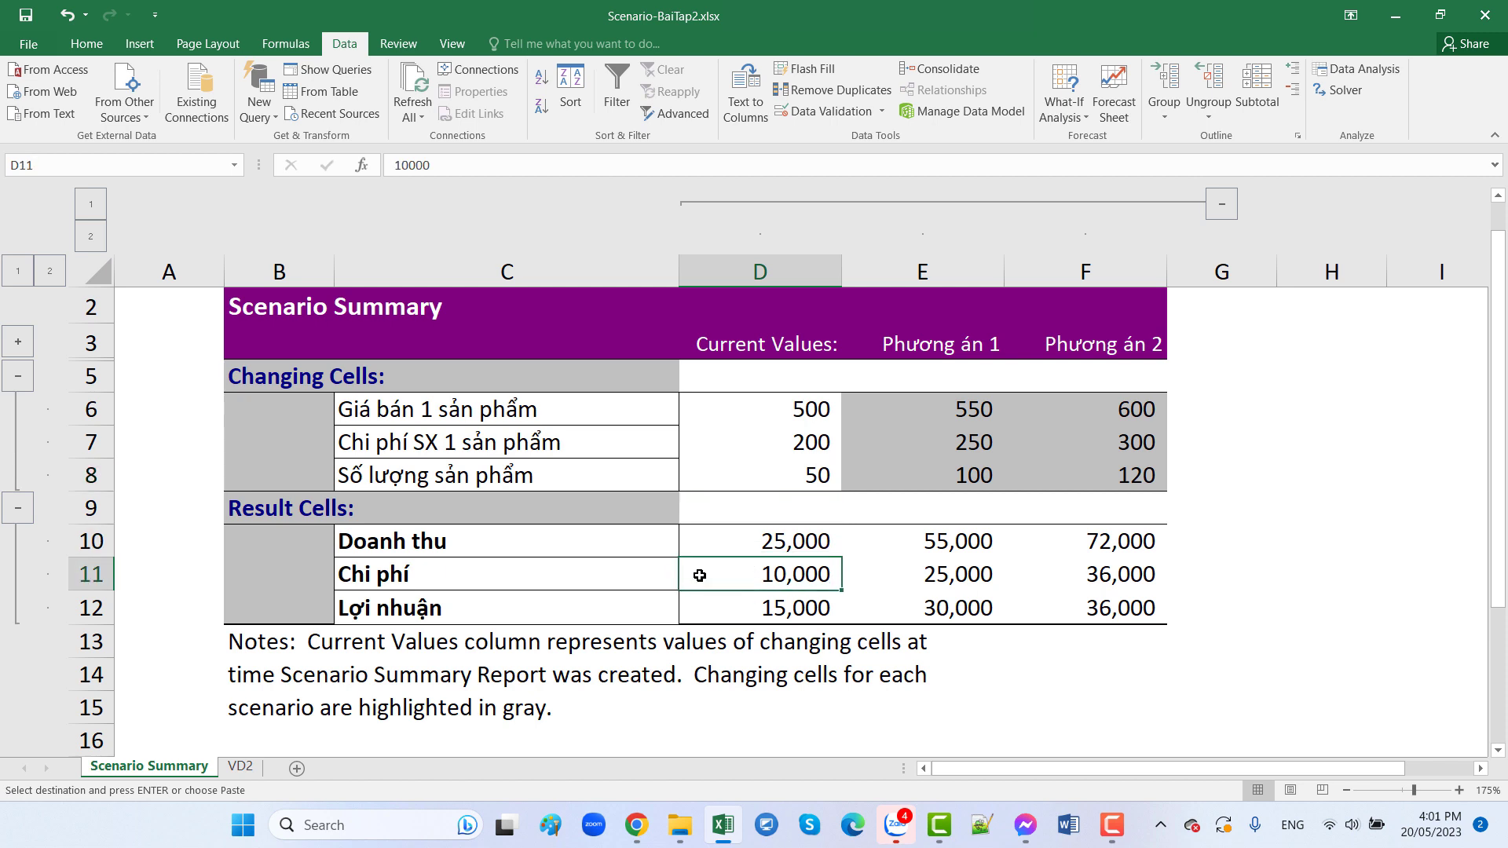
left_click(819, 608)
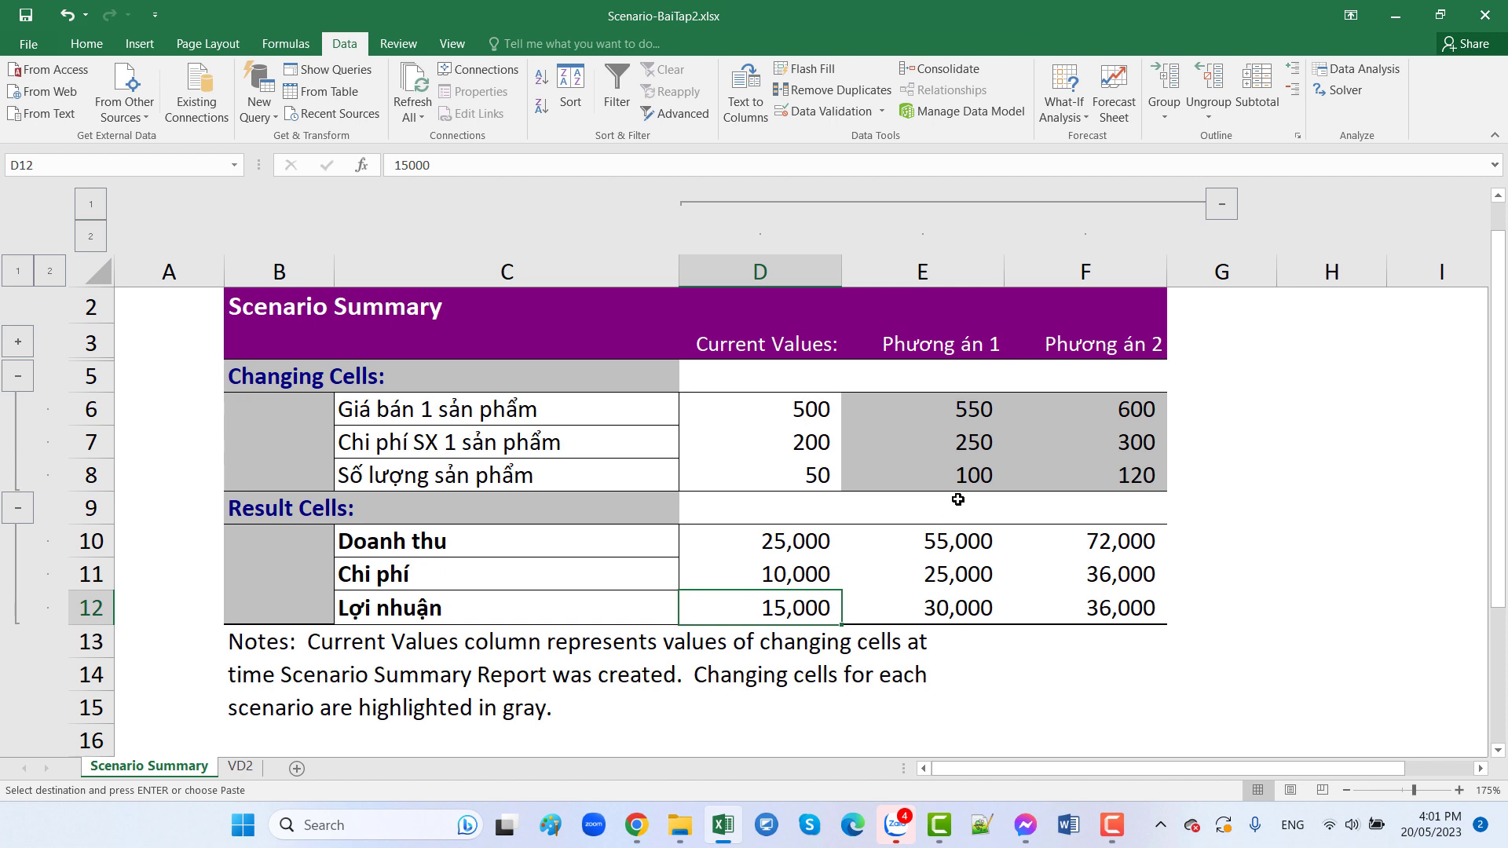
left_click(1001, 409)
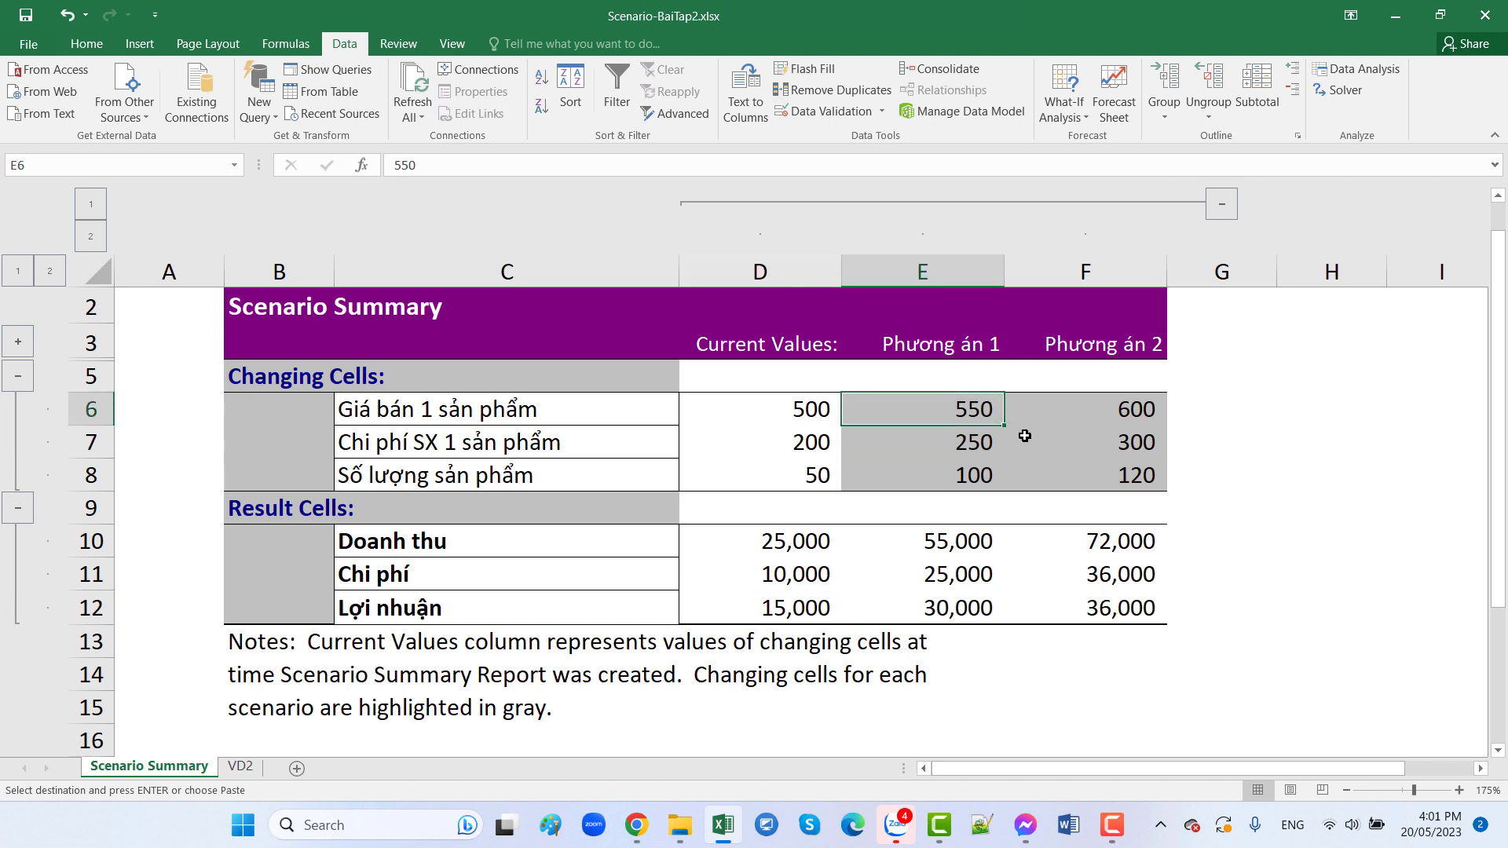
left_click_drag(962, 404, 953, 475)
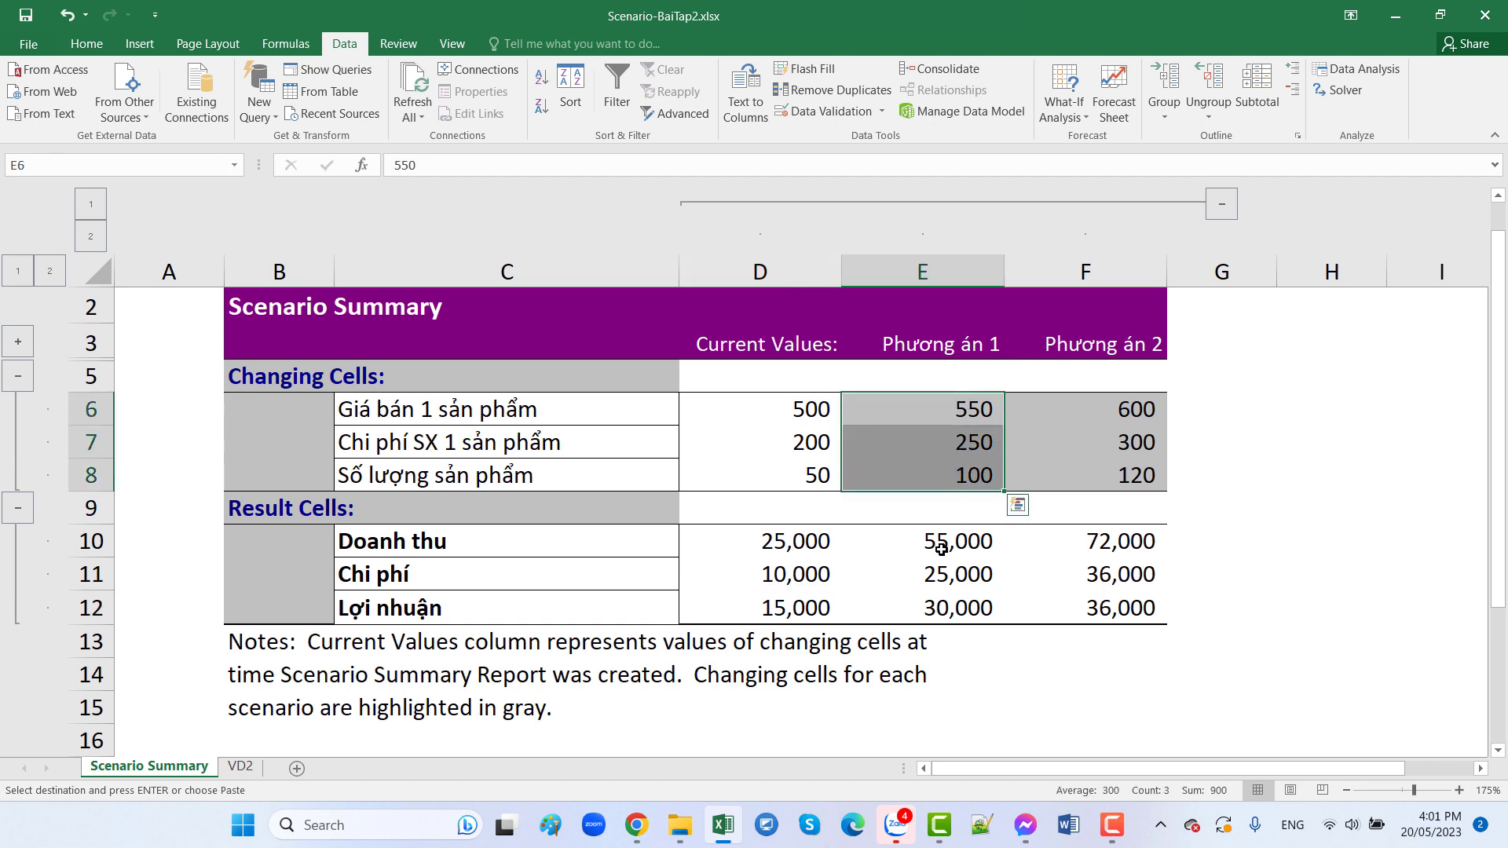
left_click_drag(954, 541, 982, 611)
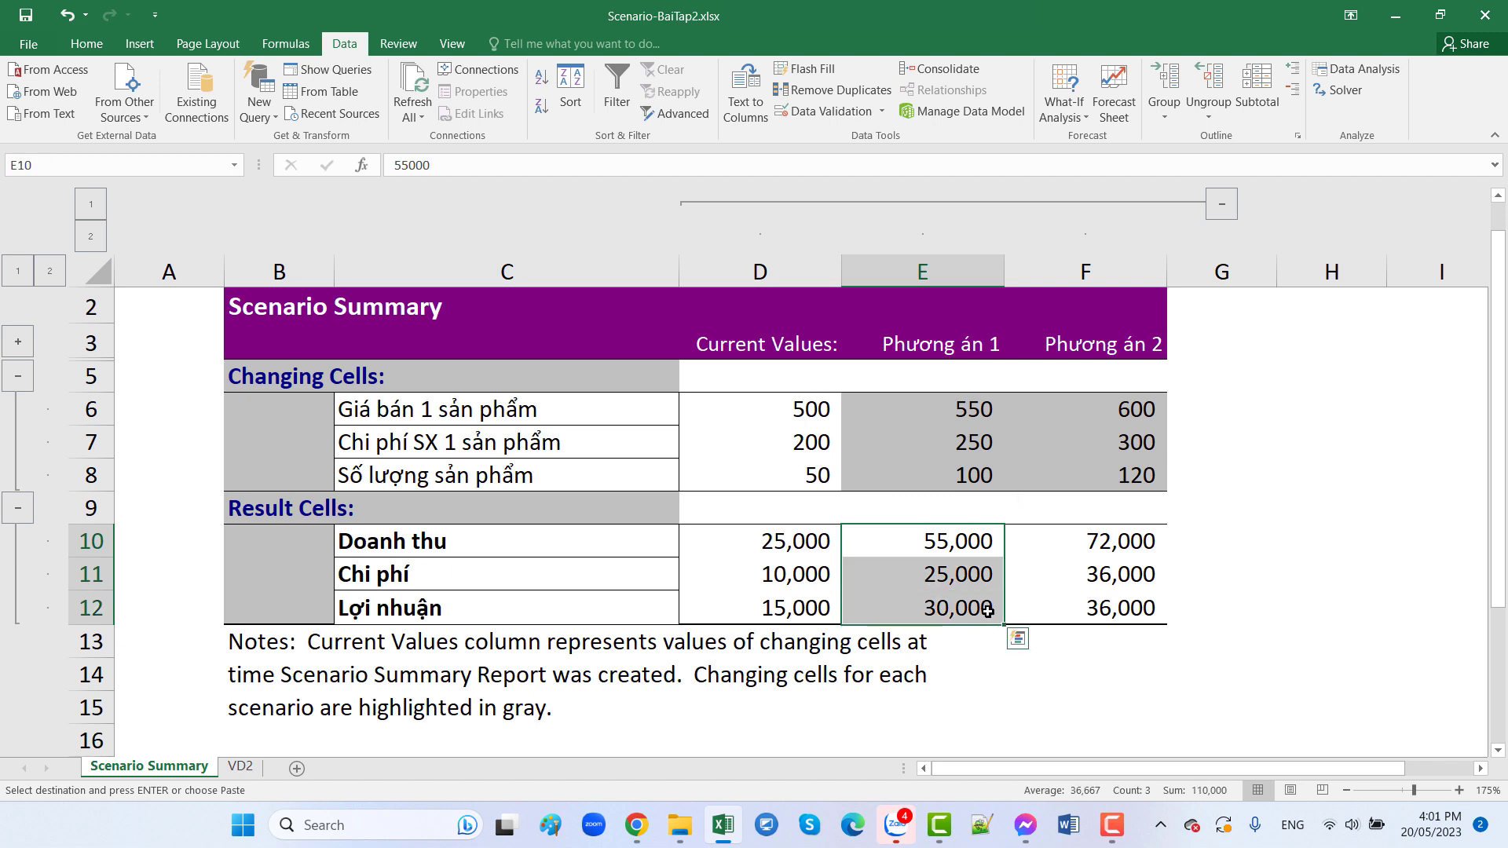
left_click_drag(1137, 414, 1139, 479)
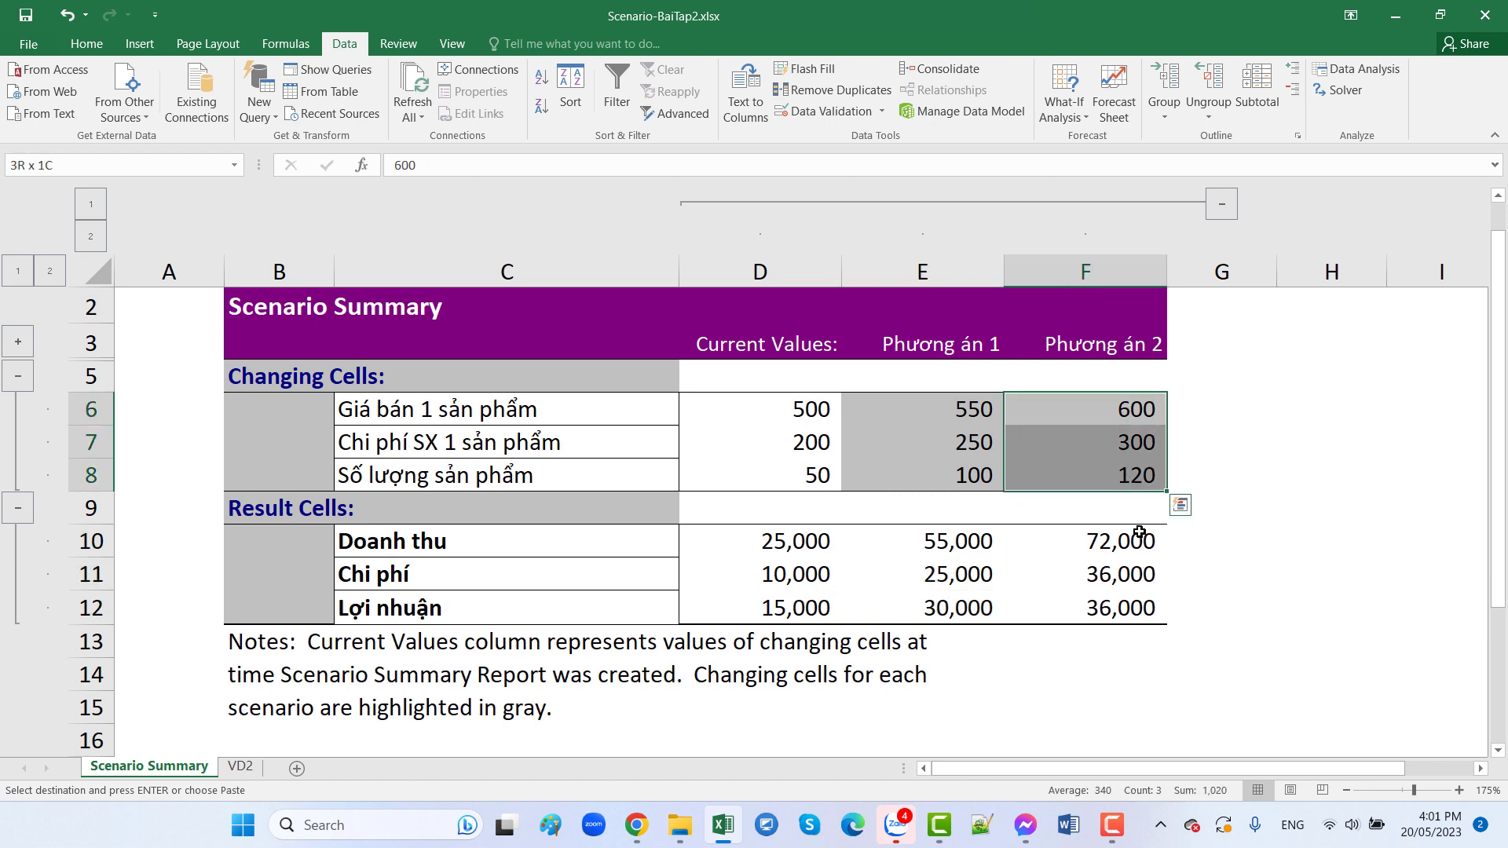
left_click_drag(1135, 538, 1127, 606)
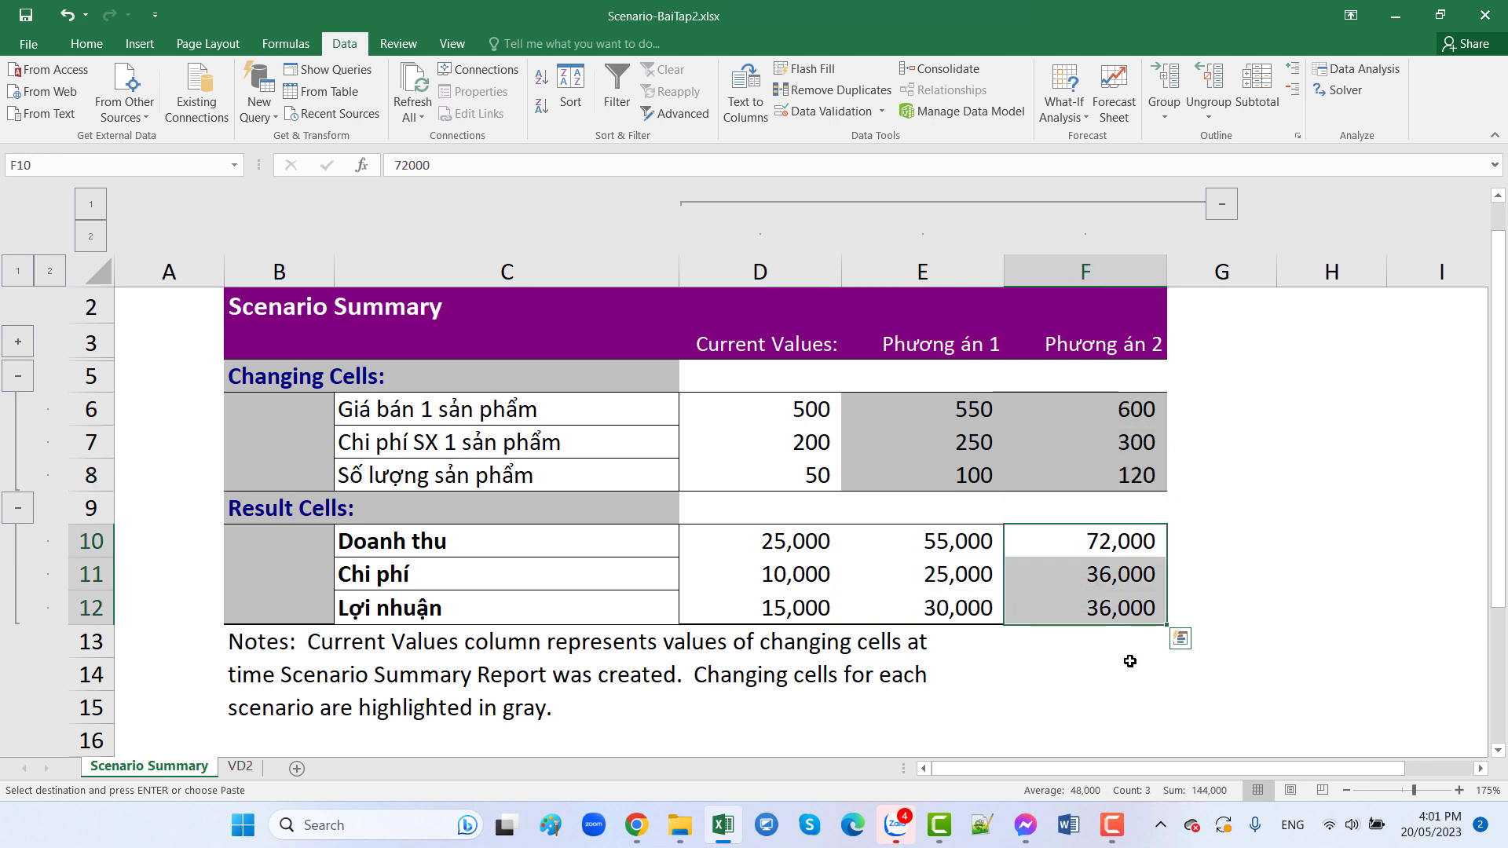
Close Scenario-BaiTap2.xlsx, saving the changes
left_click(1486, 16)
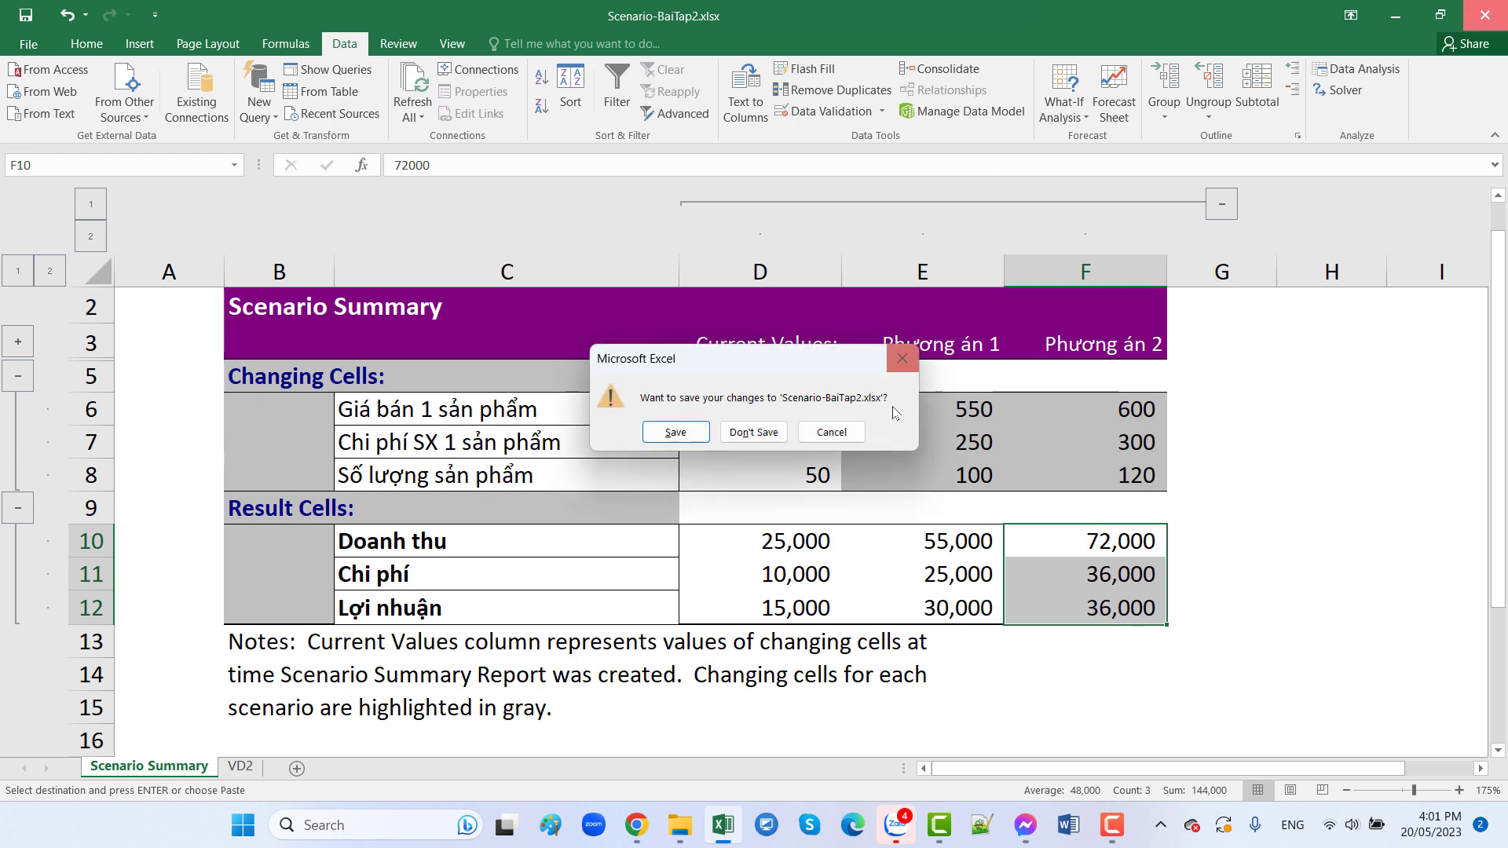
left_click(677, 434)
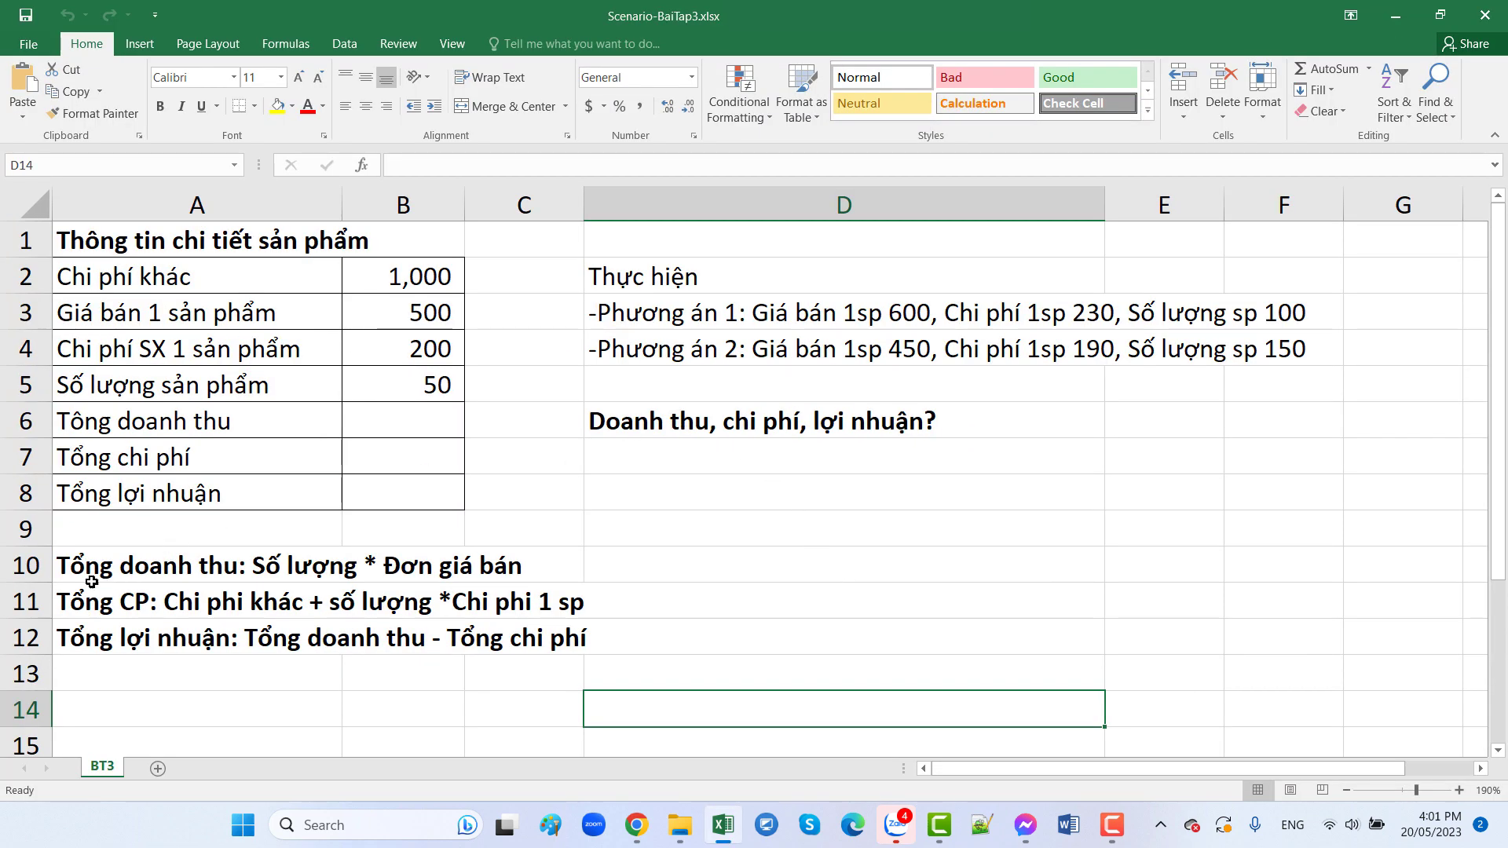
Enter total revenue =B5*B3 in B6
left_click(381, 419)
type("=")
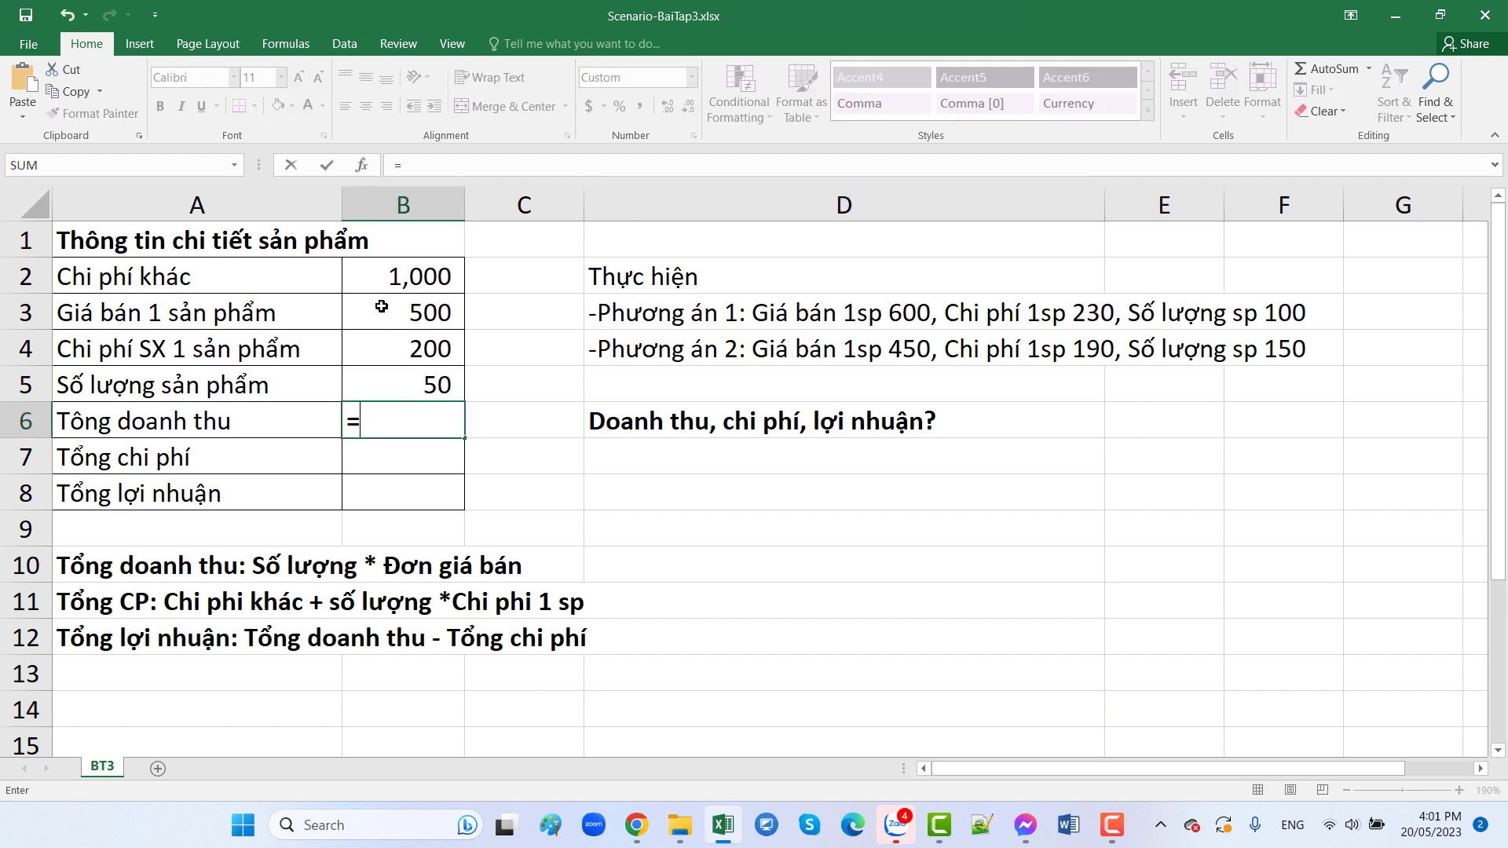
left_click(381, 379)
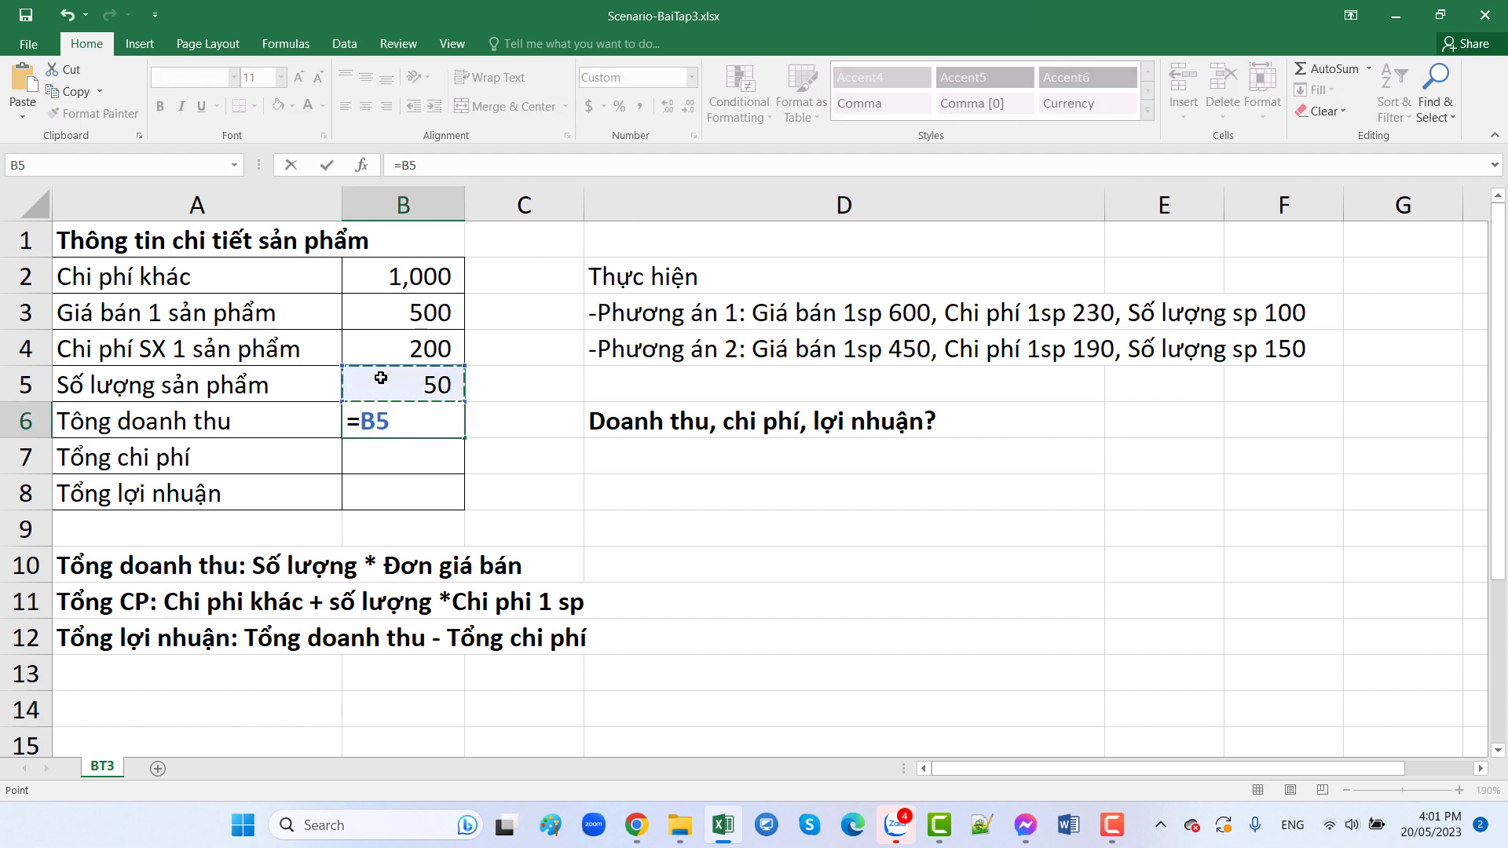
type("*")
left_click(375, 317)
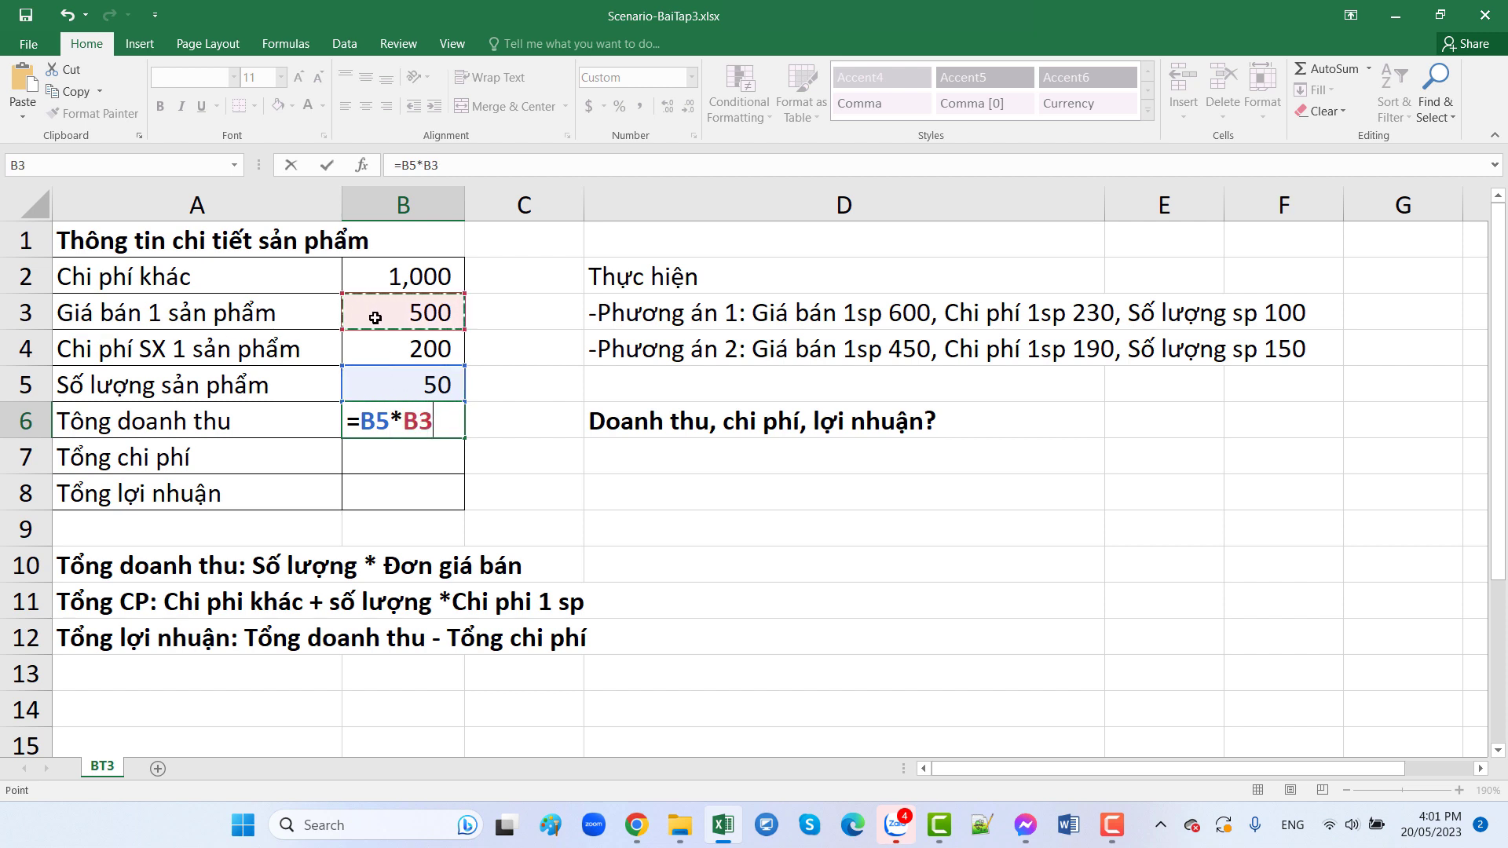
key("Return")
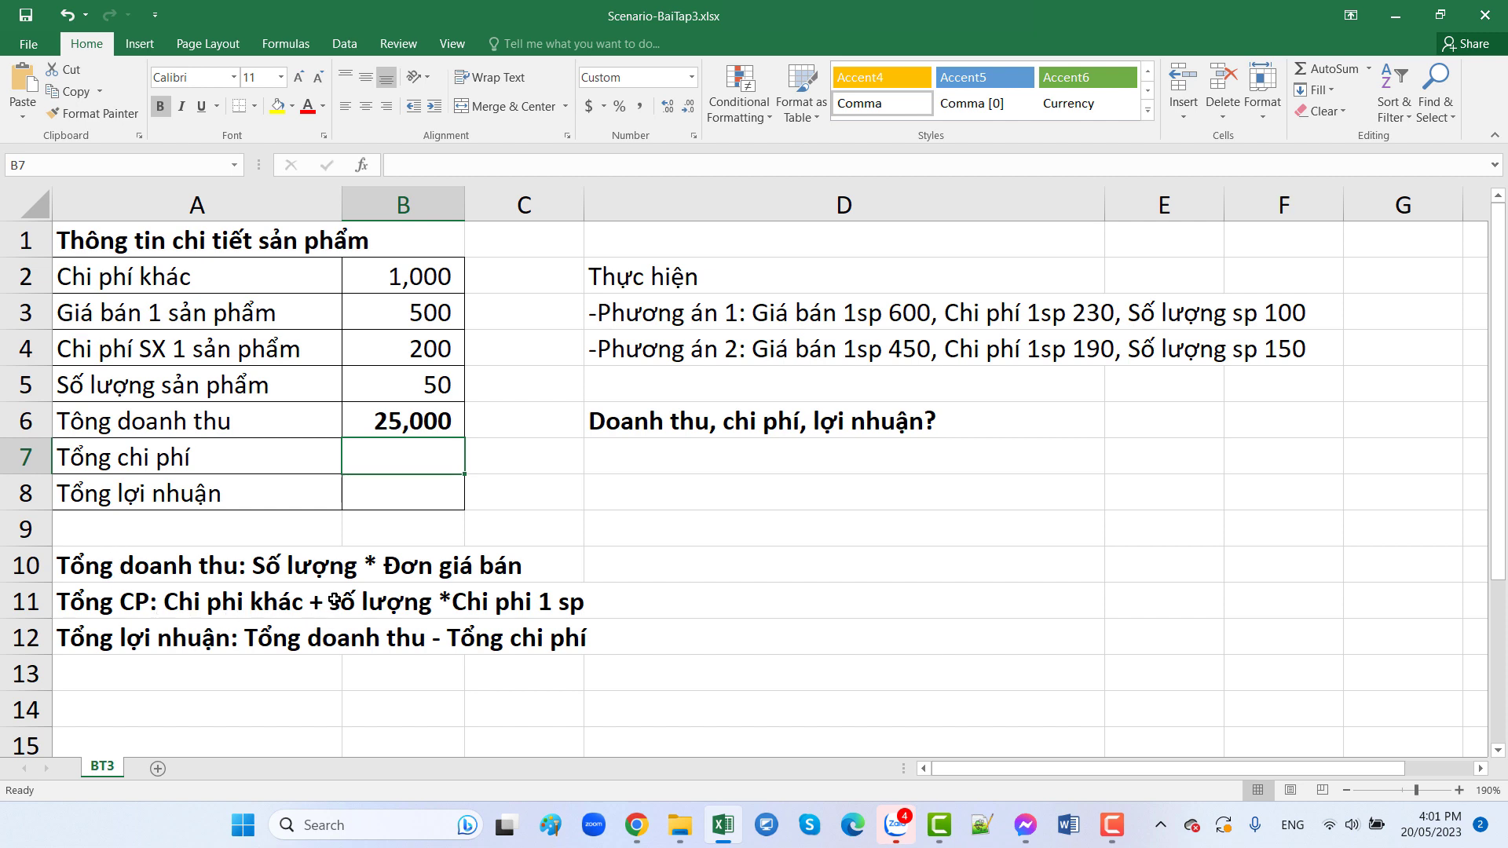
Enter total cost =B2+B5*B4 in B7
type("=")
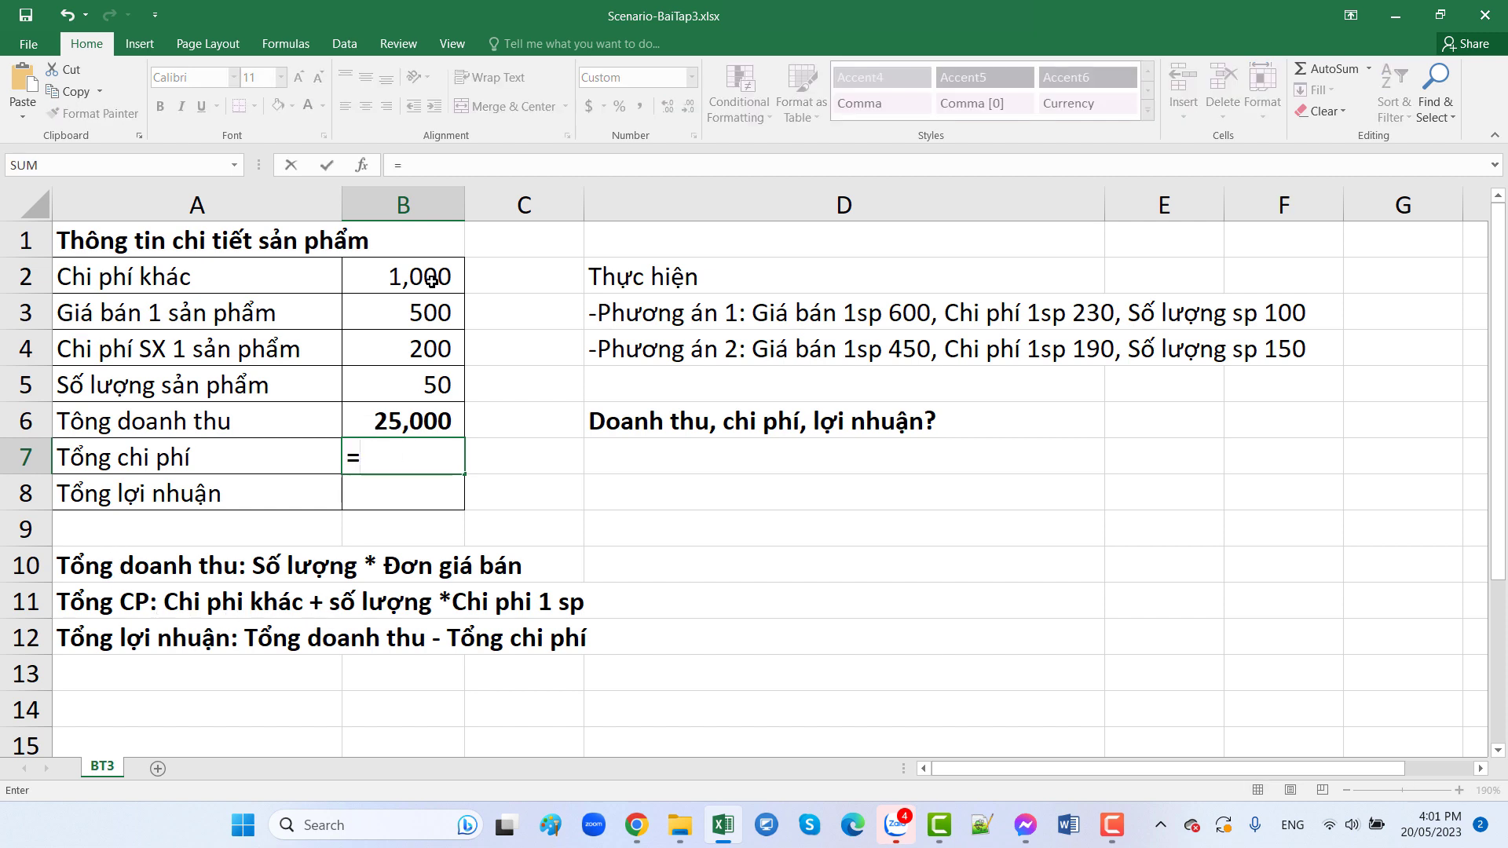
left_click(432, 281)
type("+")
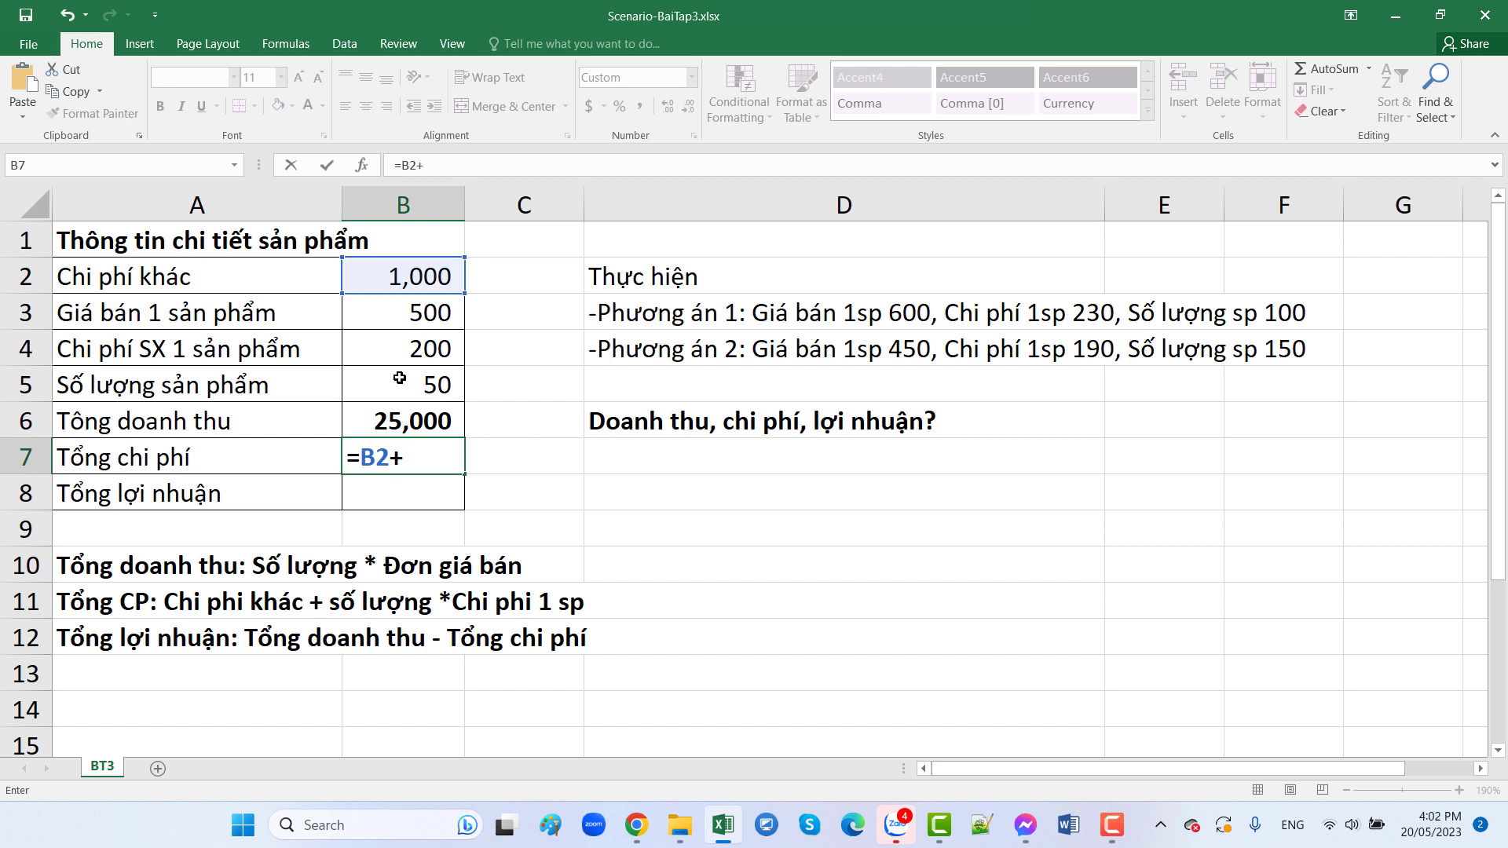
left_click(417, 385)
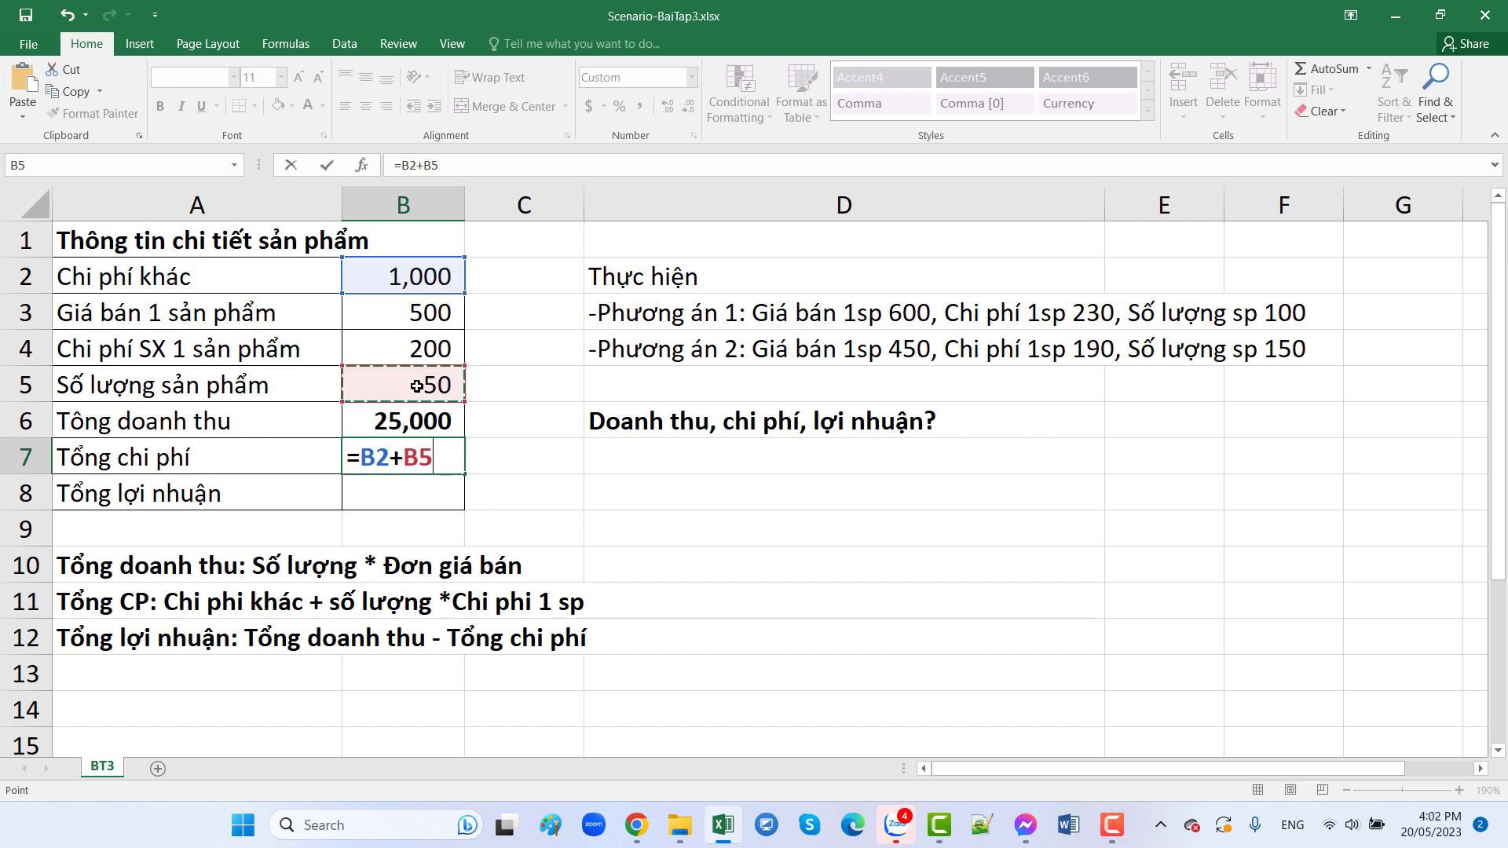
type("*")
left_click(413, 358)
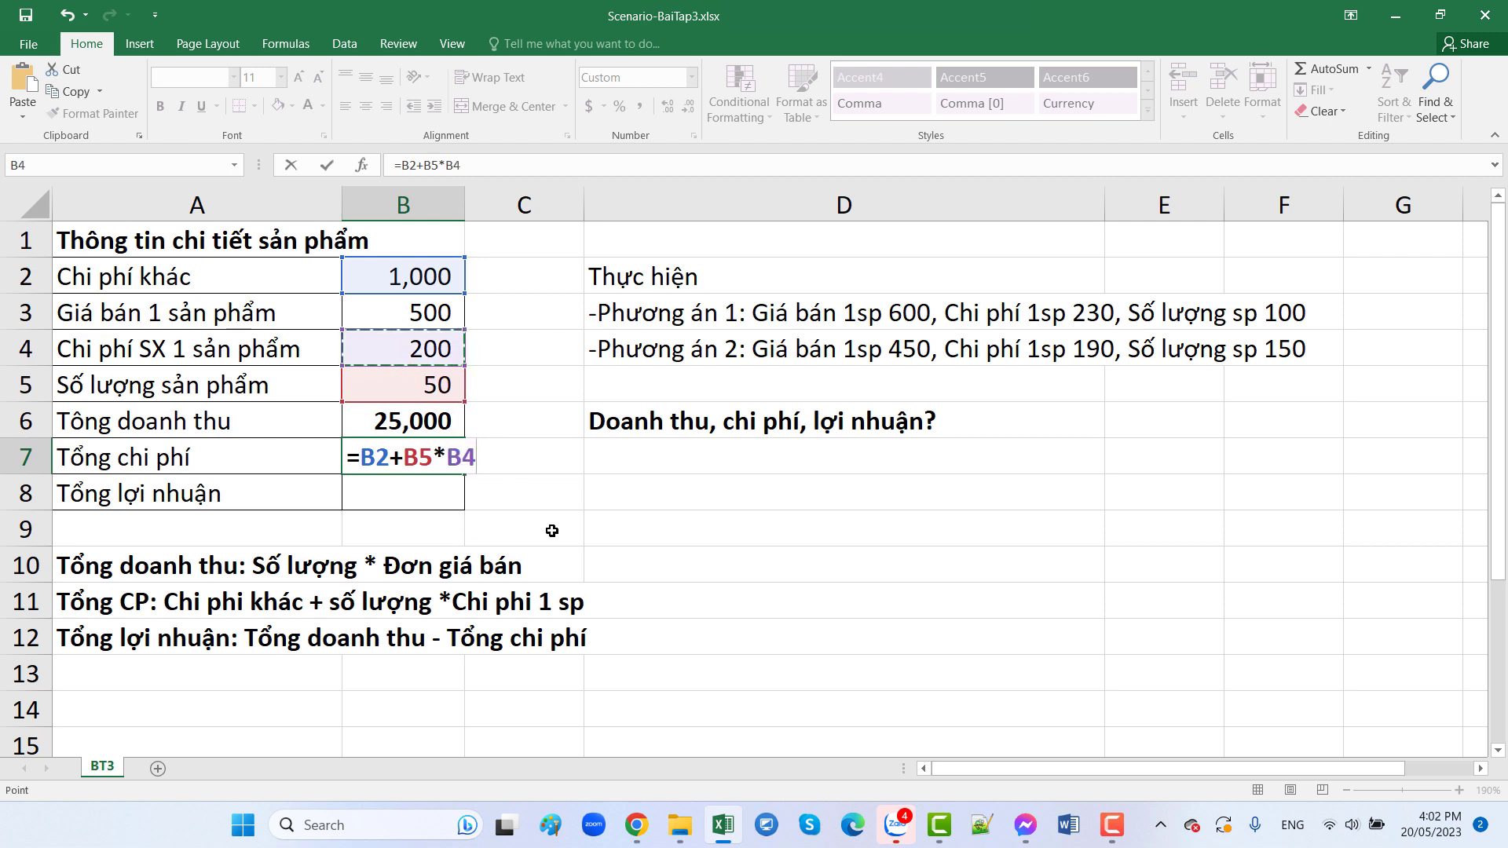
key("Return")
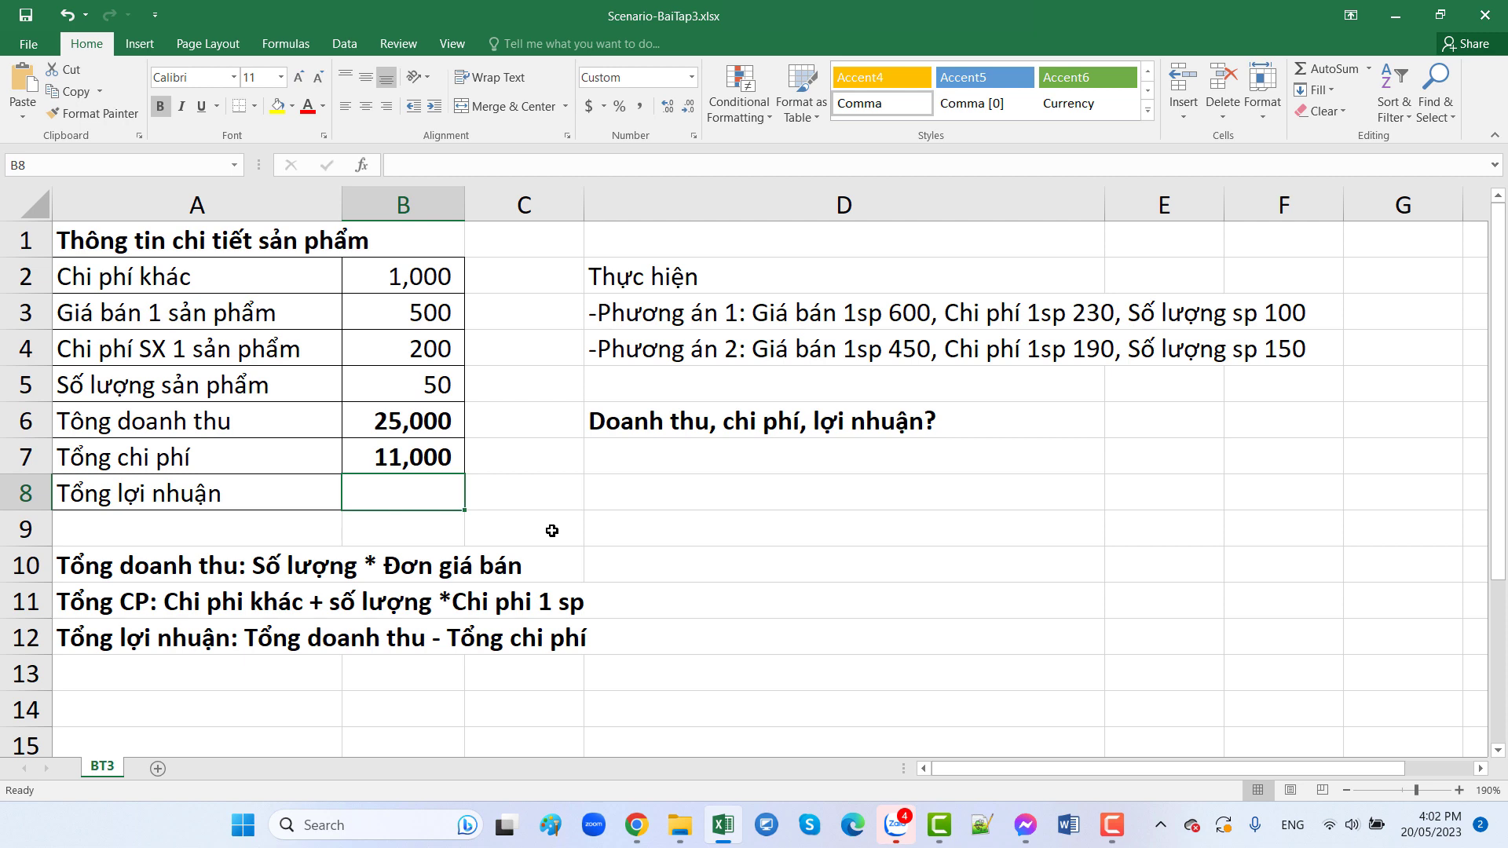
Enter total profit =B6-B7 in B8
type("=")
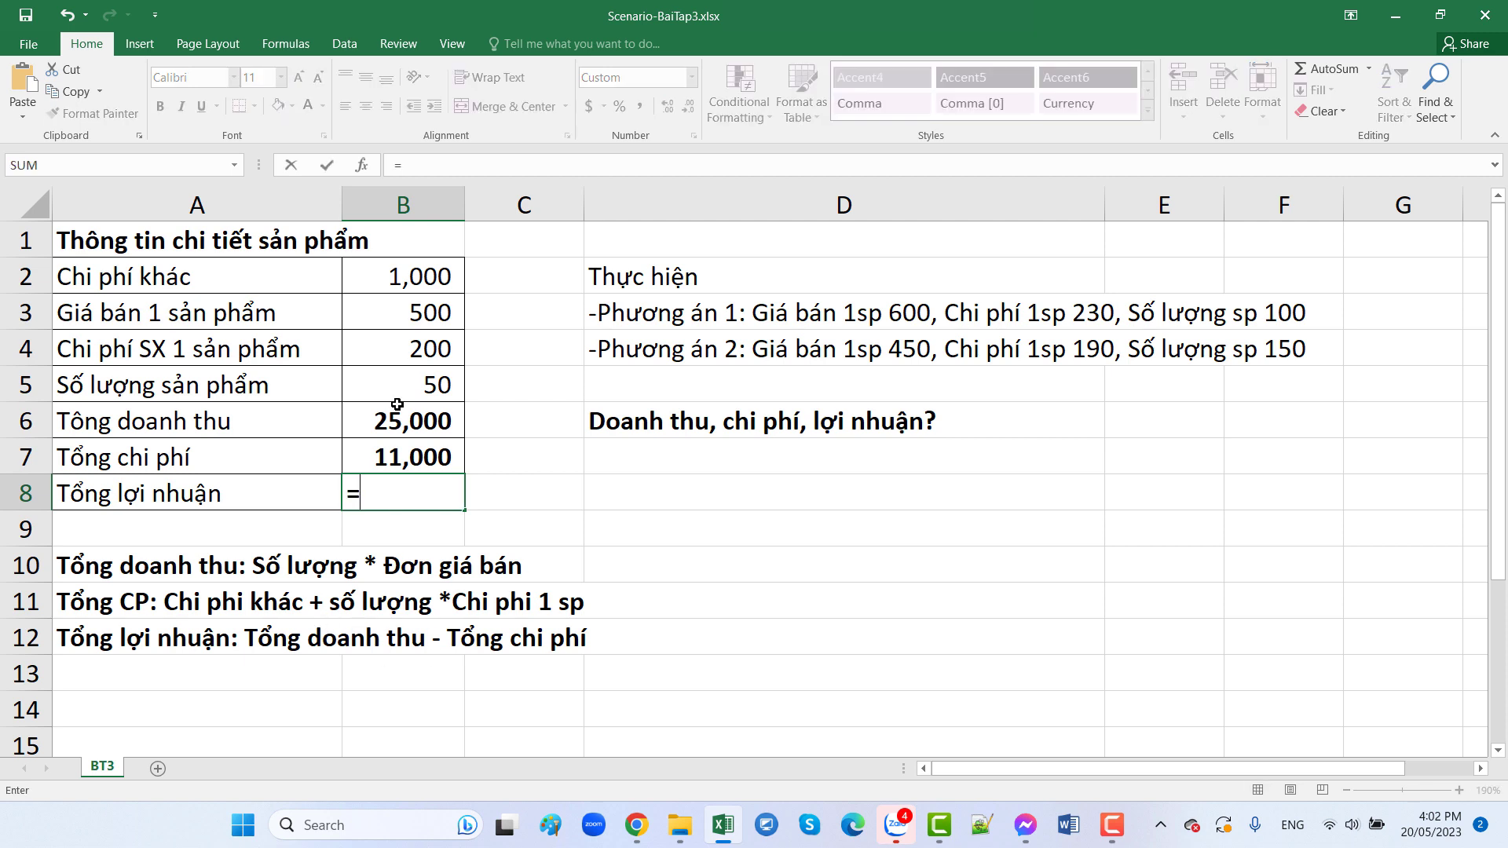
left_click(401, 422)
type("-")
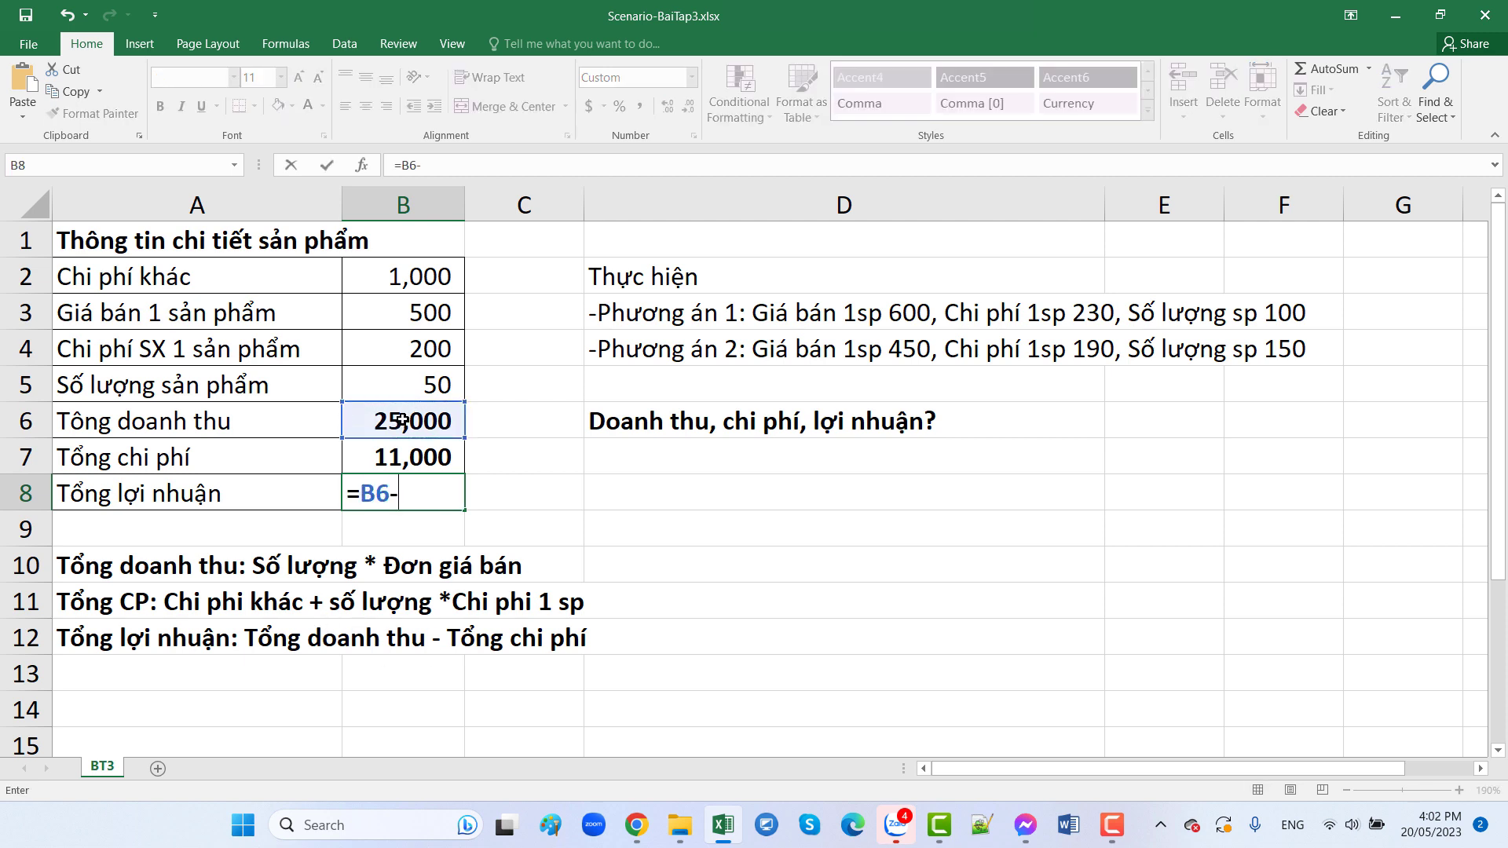
left_click(406, 451)
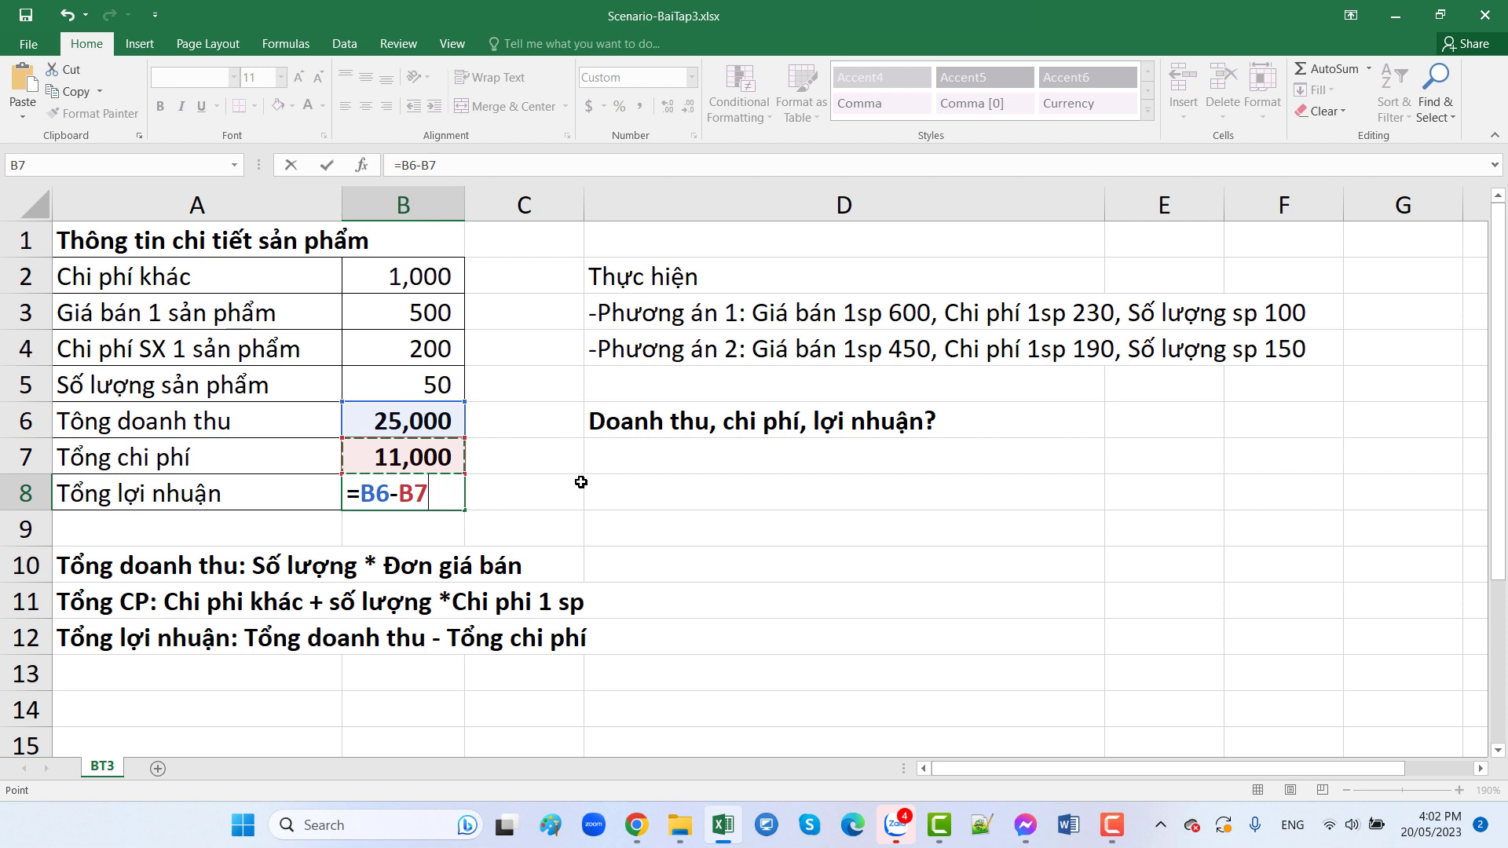
key("Return")
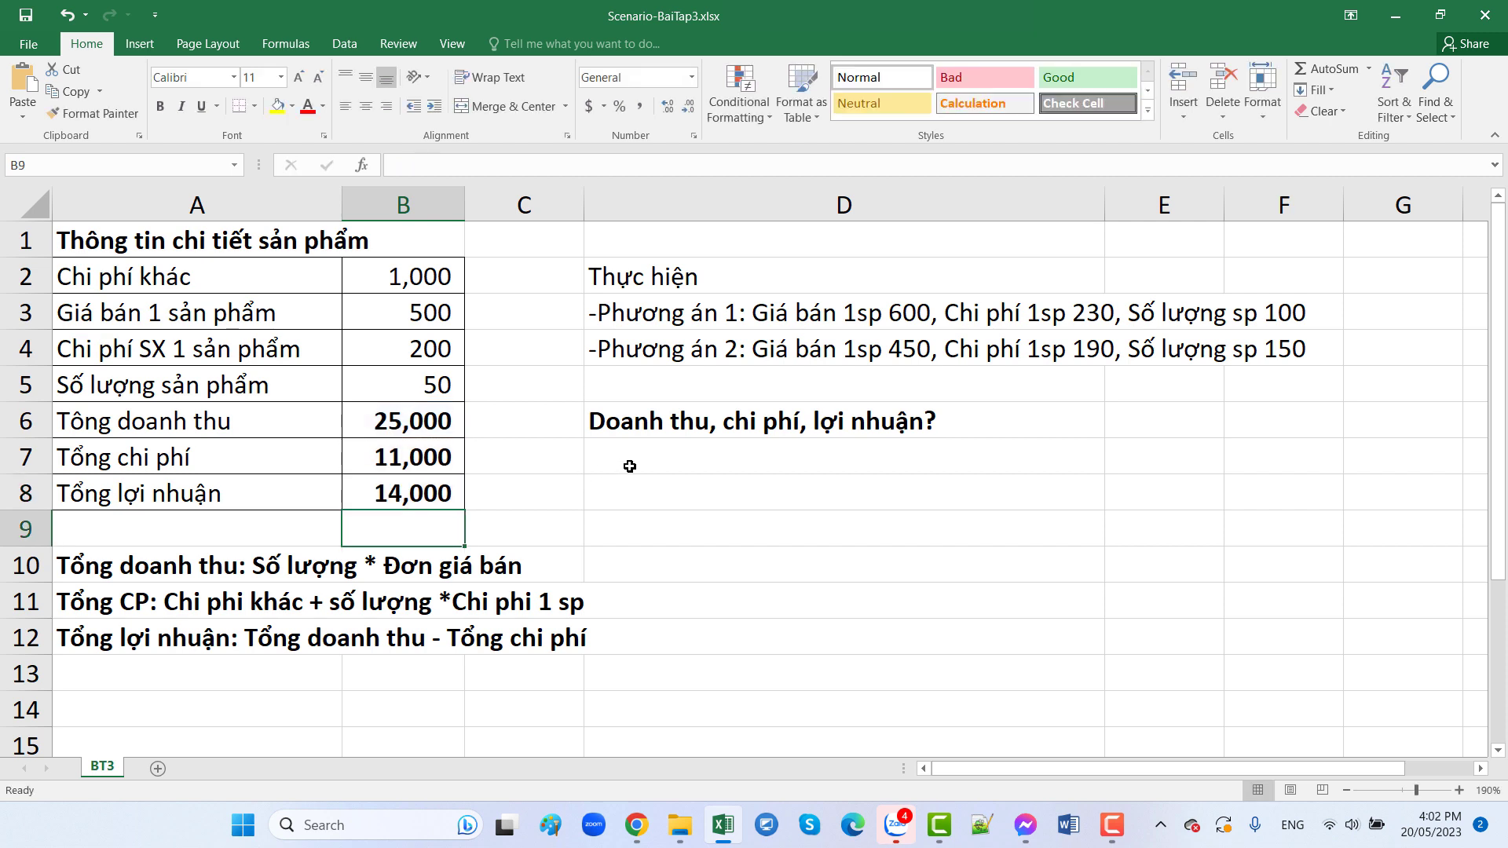
Open Scenario Manager from Data > What-If Analysis with D7 selected
left_click(655, 321)
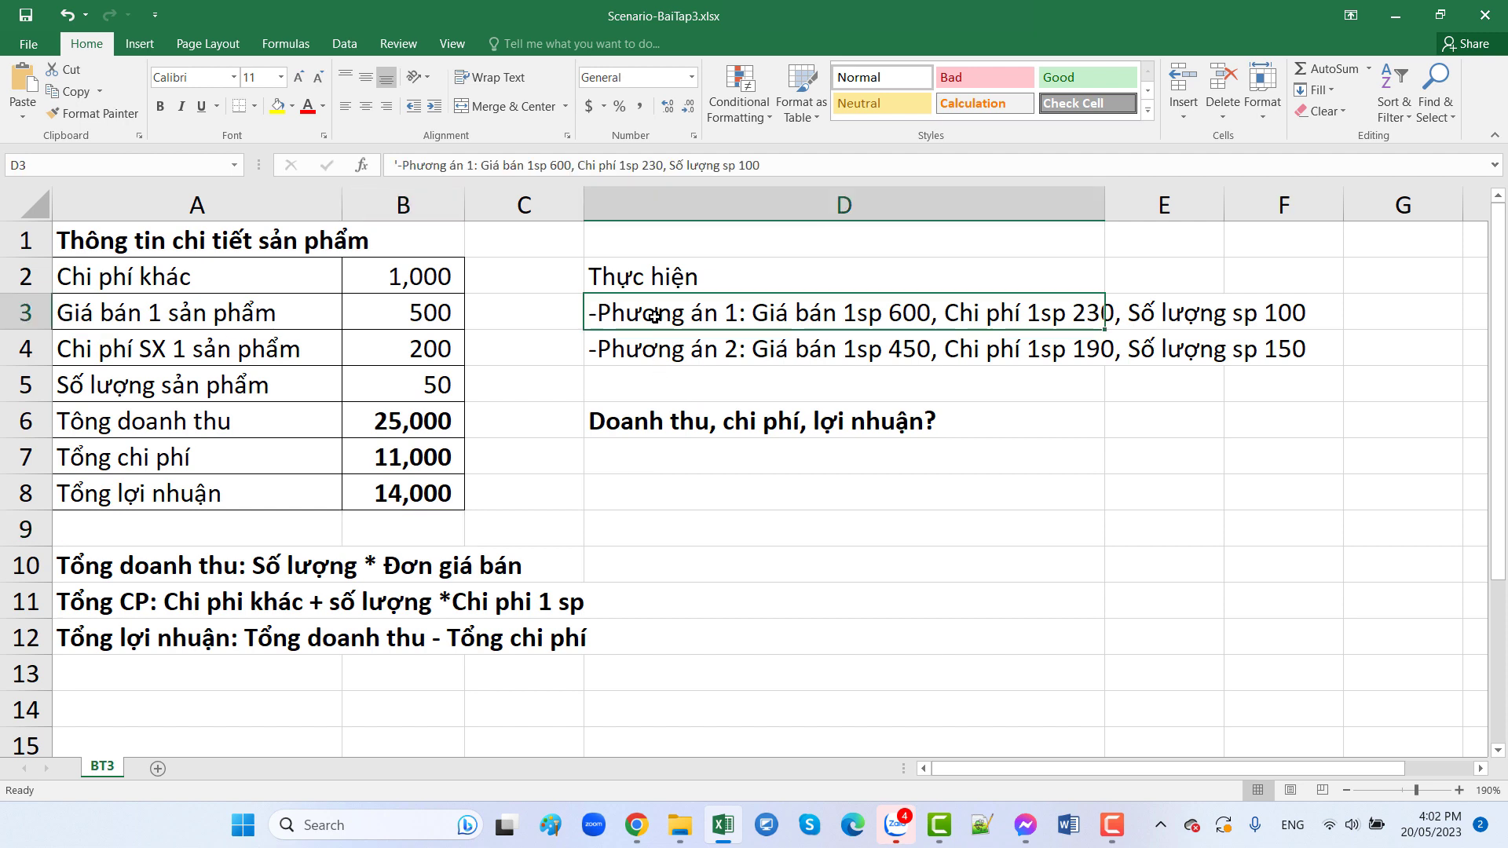
left_click_drag(656, 314, 664, 341)
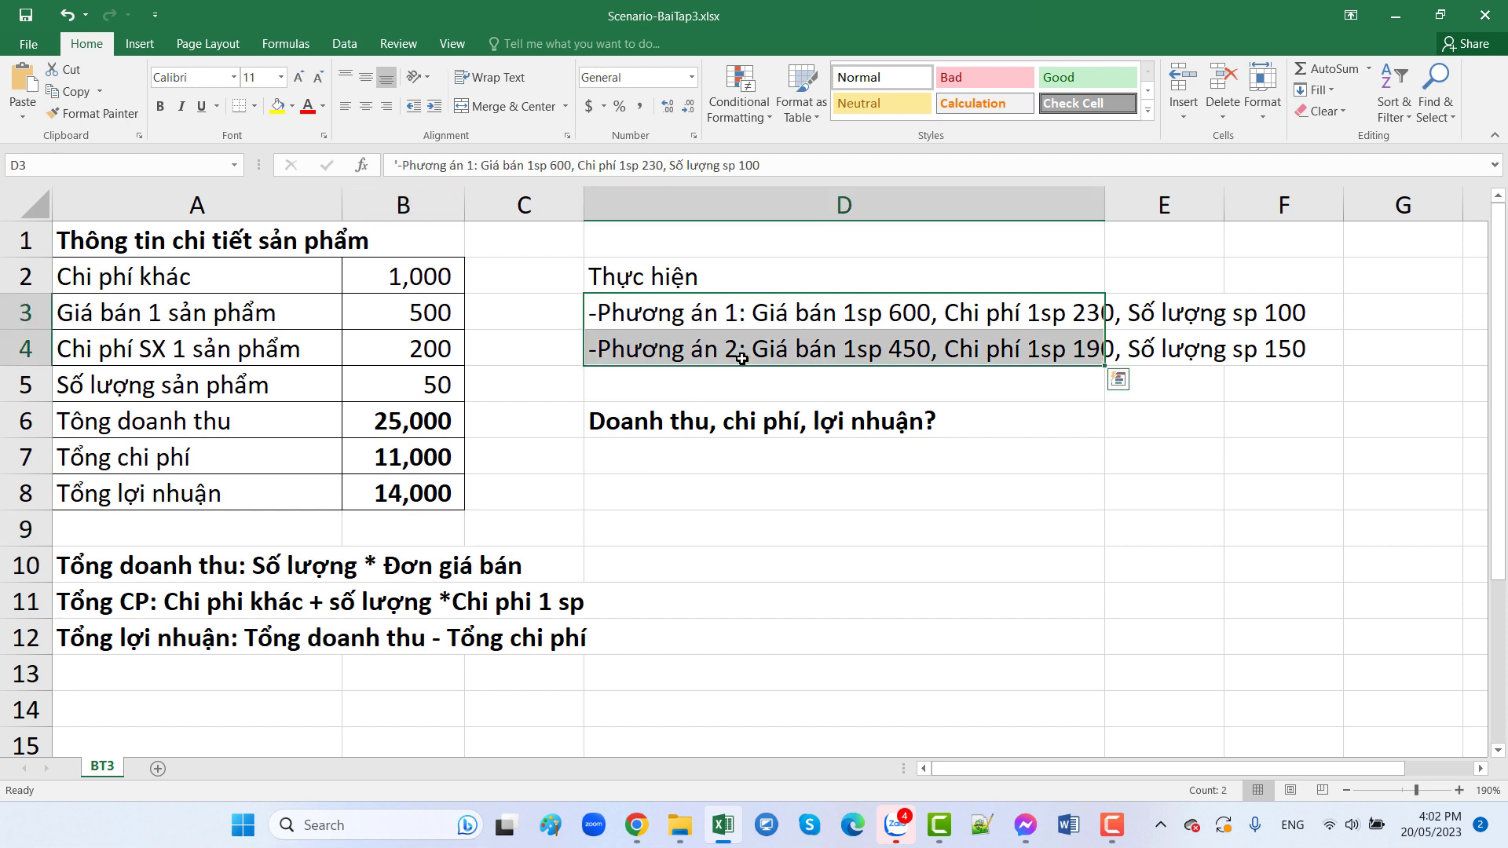
left_click(731, 461)
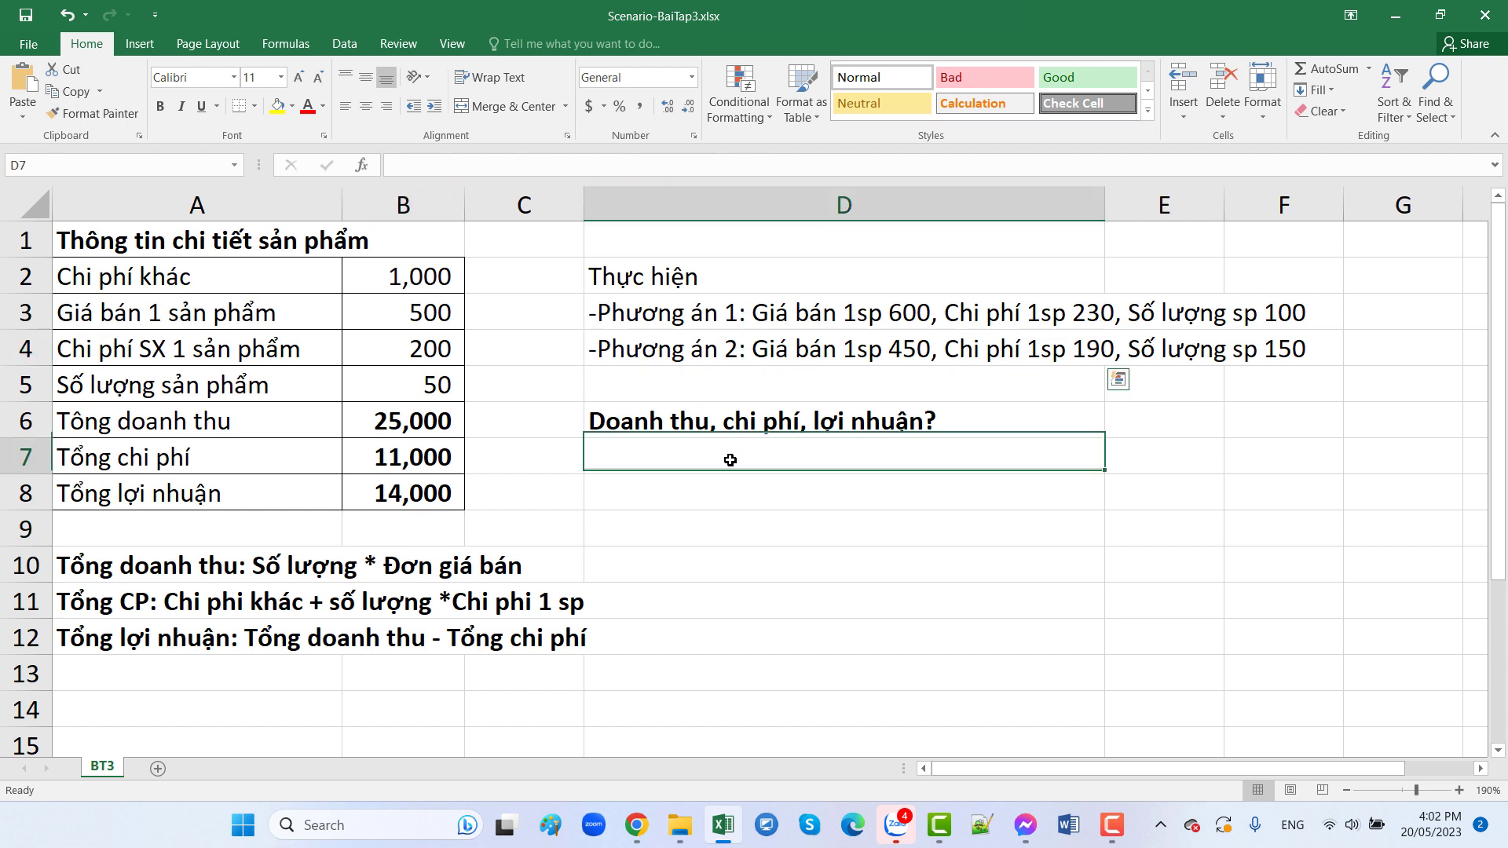
left_click(345, 43)
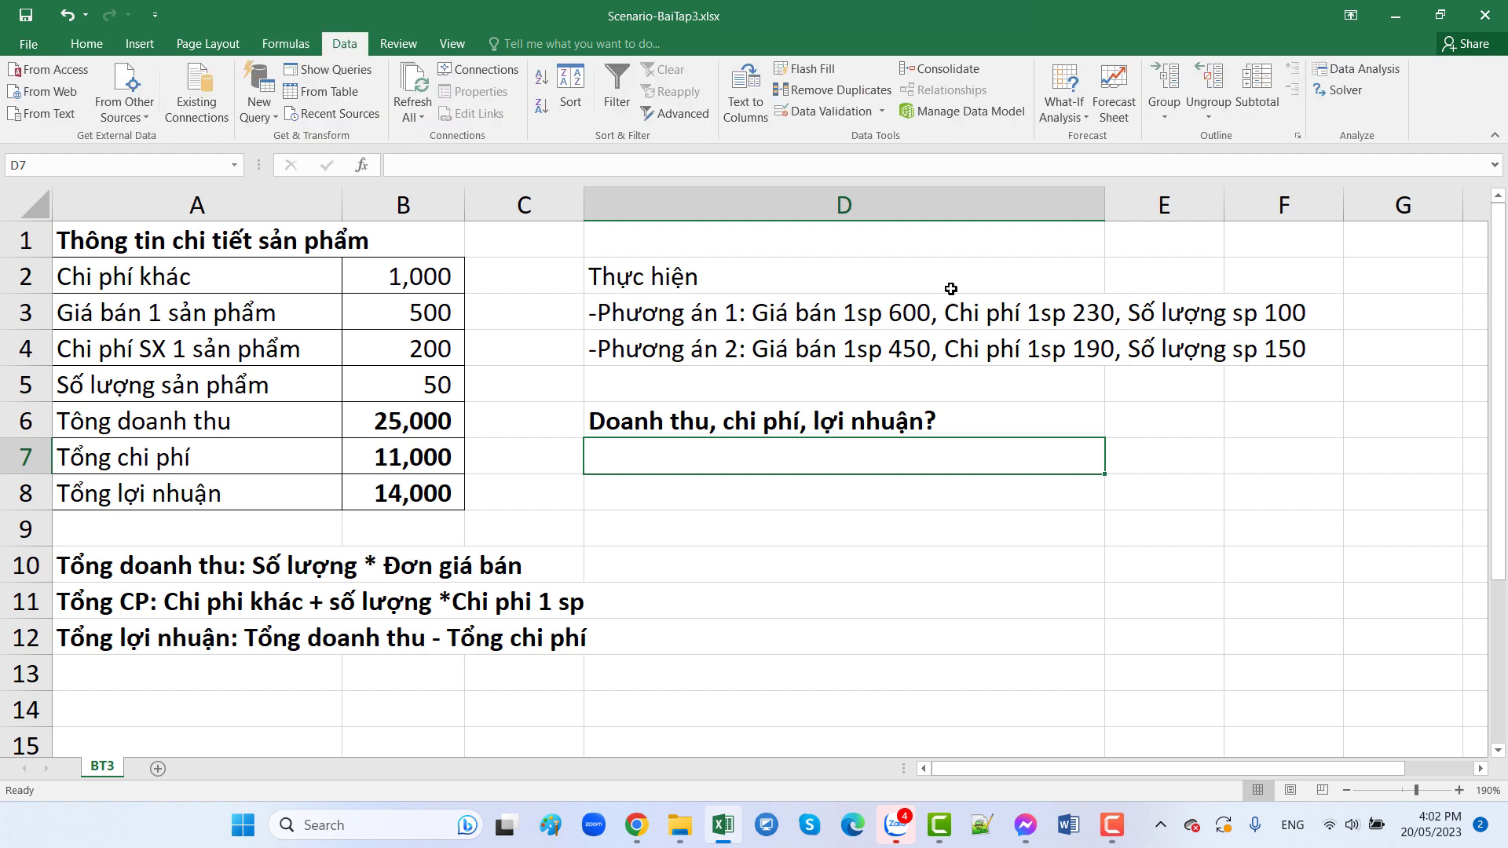
left_click(1085, 120)
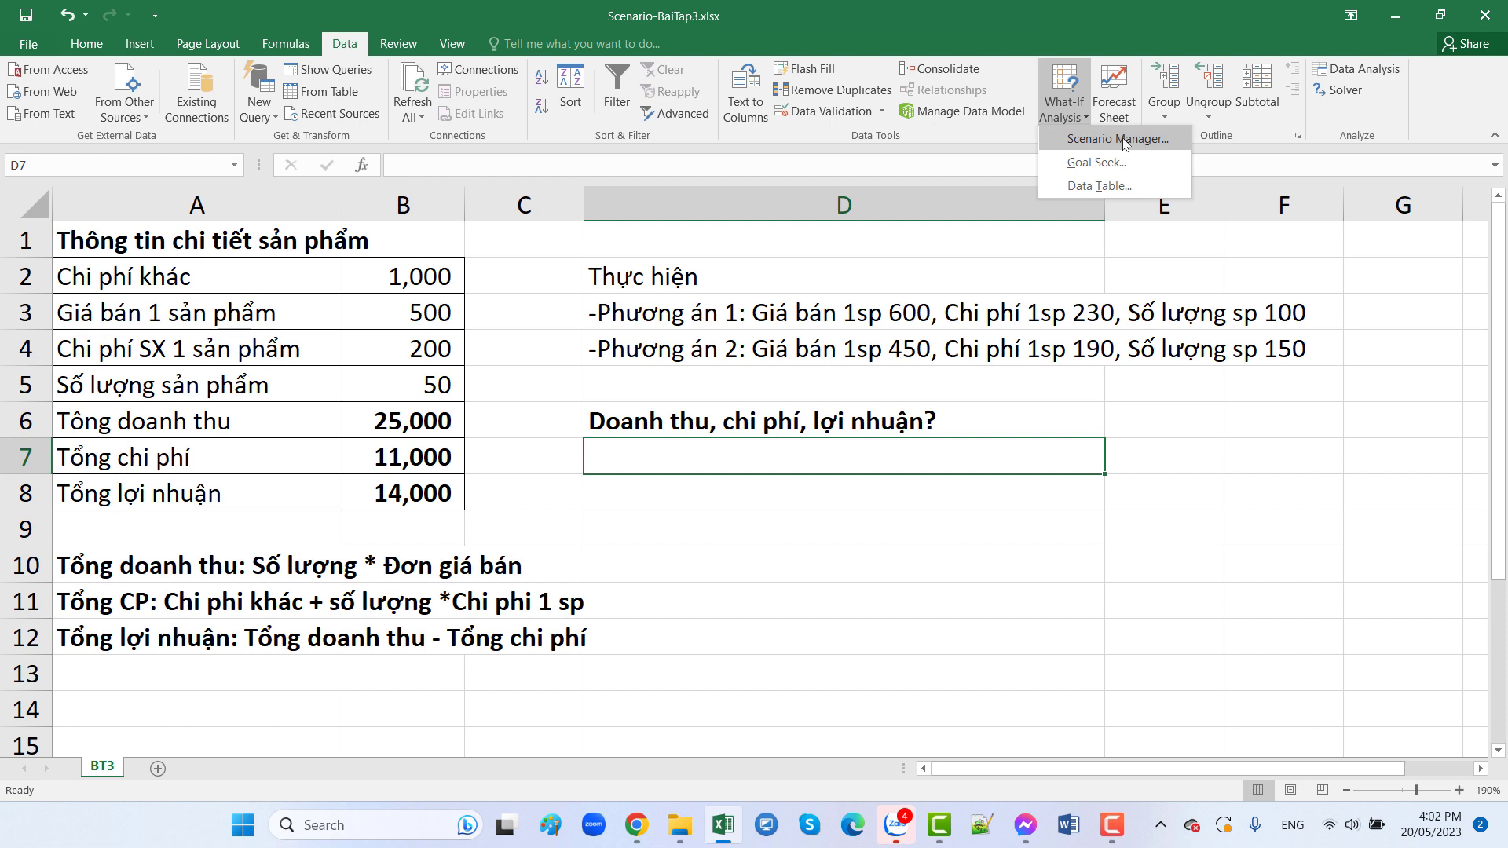
left_click(1124, 141)
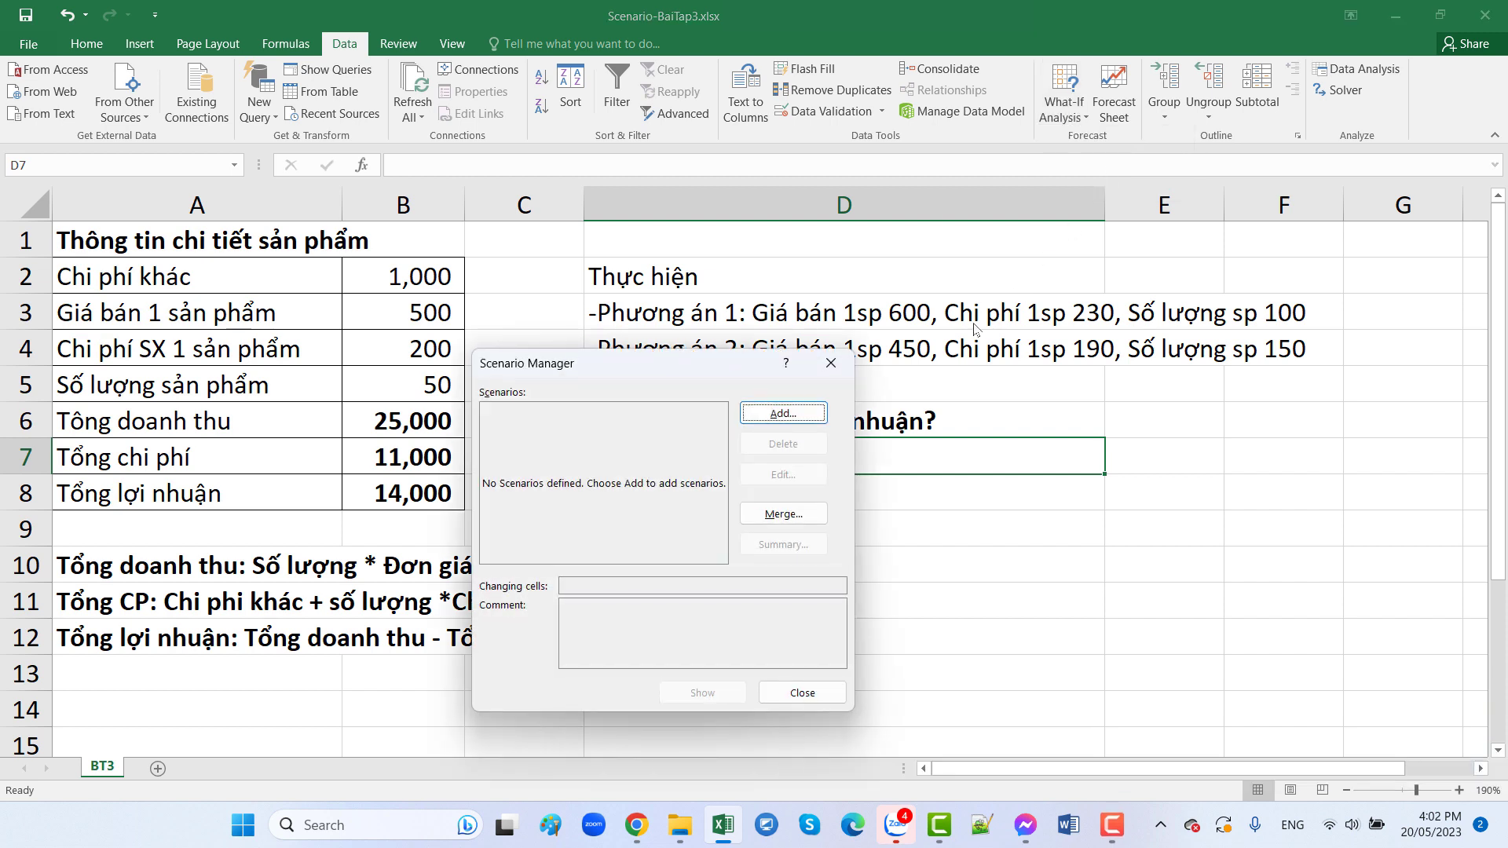
left_click_drag(715, 367, 822, 411)
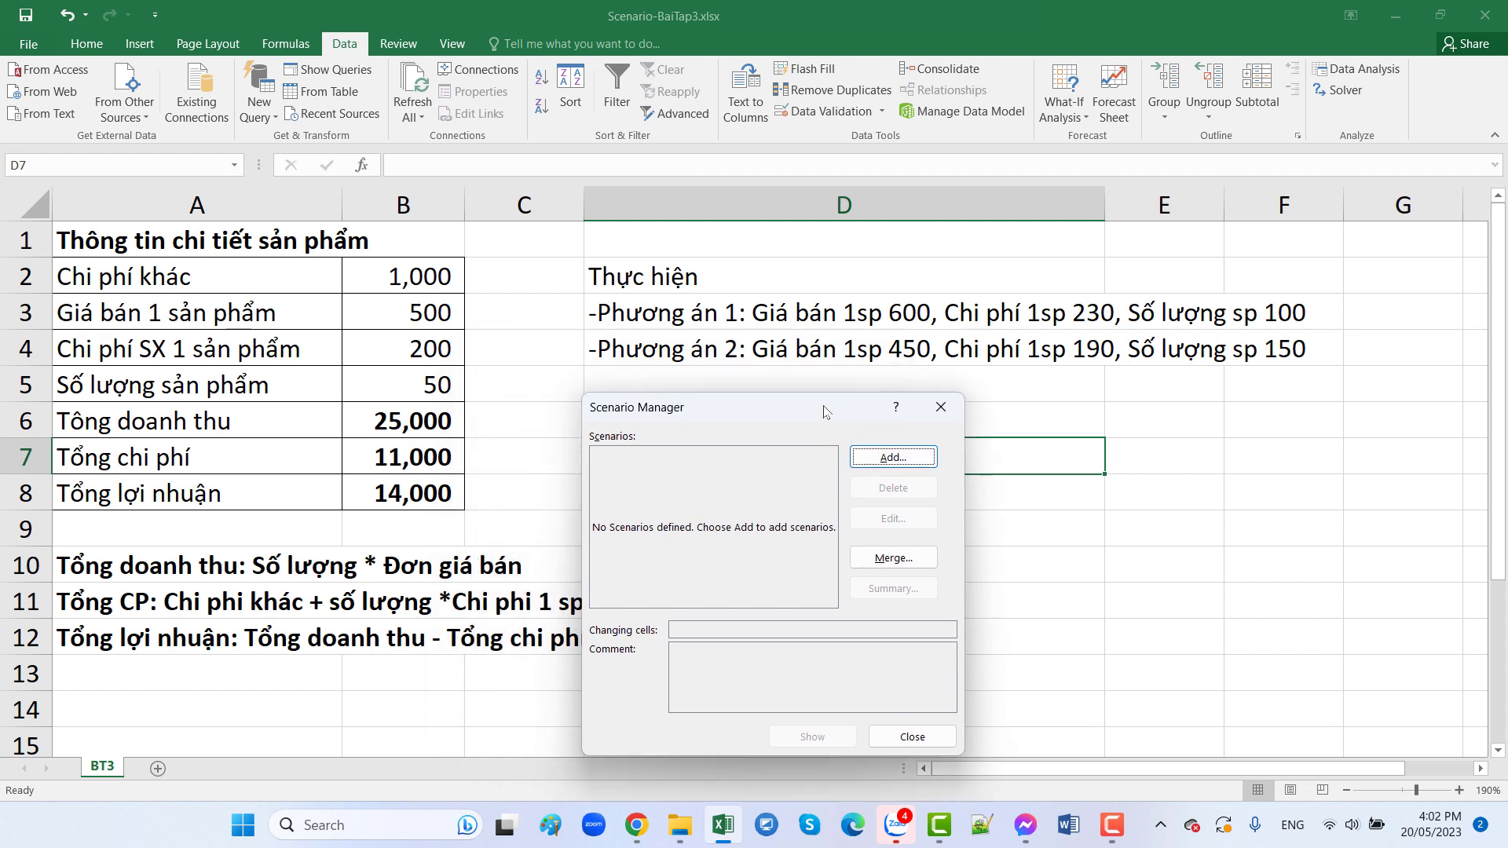
Add scenario Phương án 1 with changing cells B3, B4 and B5
left_click(882, 458)
mouse_move(783, 426)
left_mouse_down()
mouse_move(898, 436)
mouse_move(854, 421)
left_mouse_up()
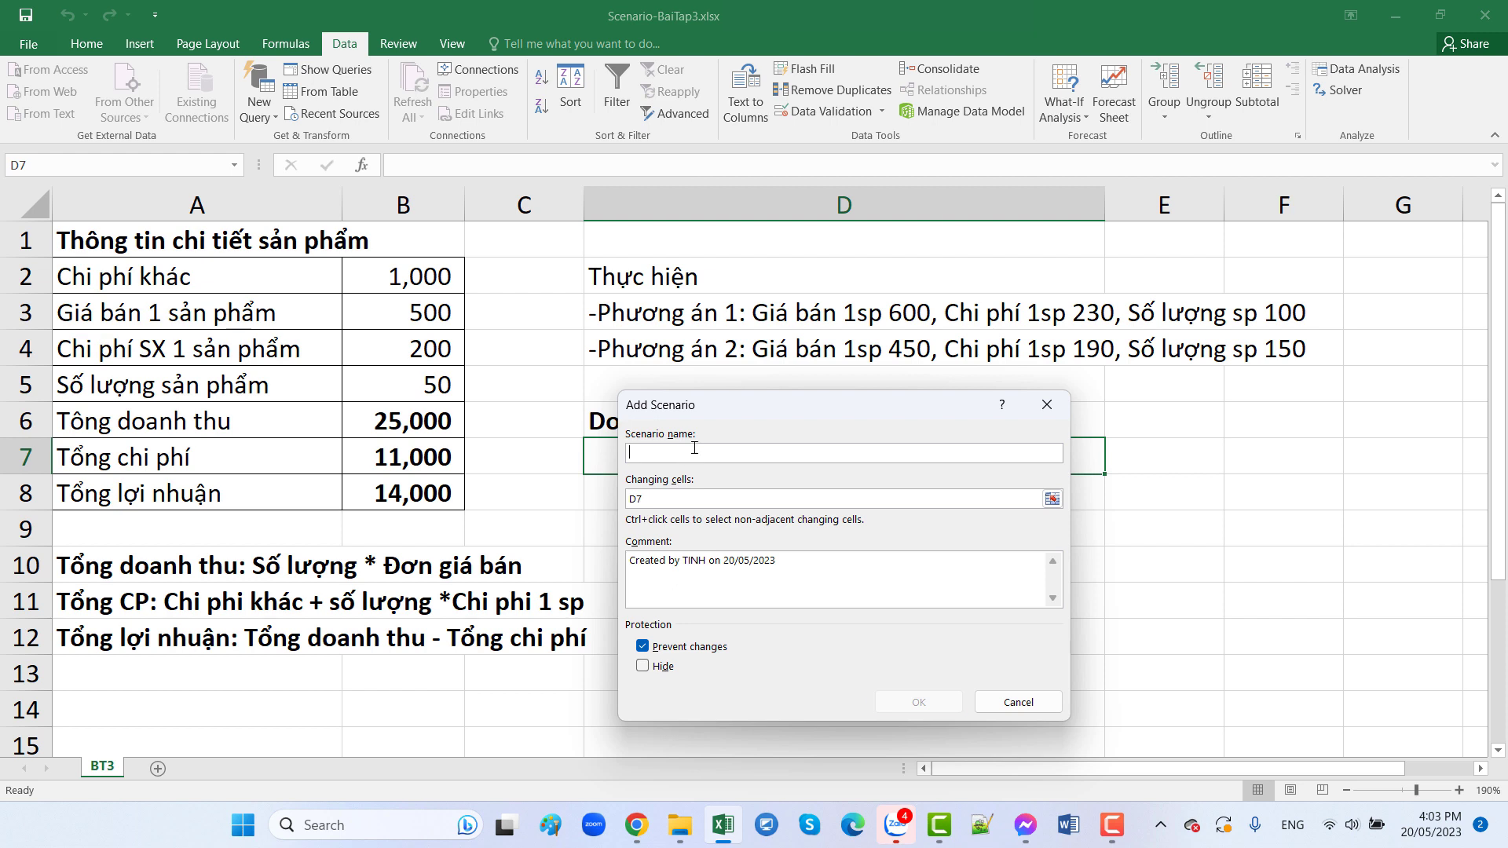
type("Phu")
double_click(670, 501)
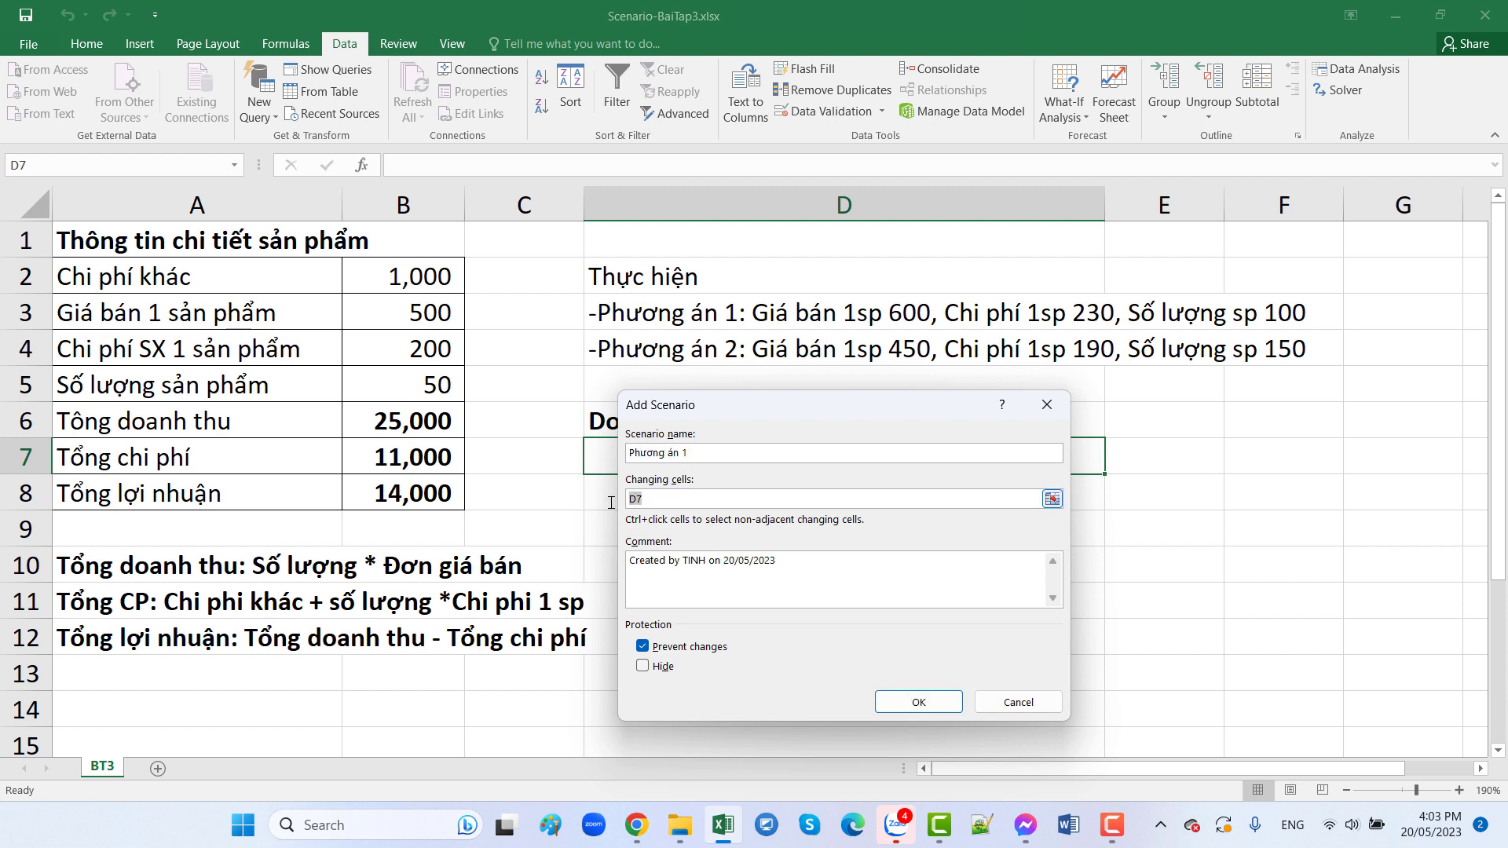
key("BackSpace")
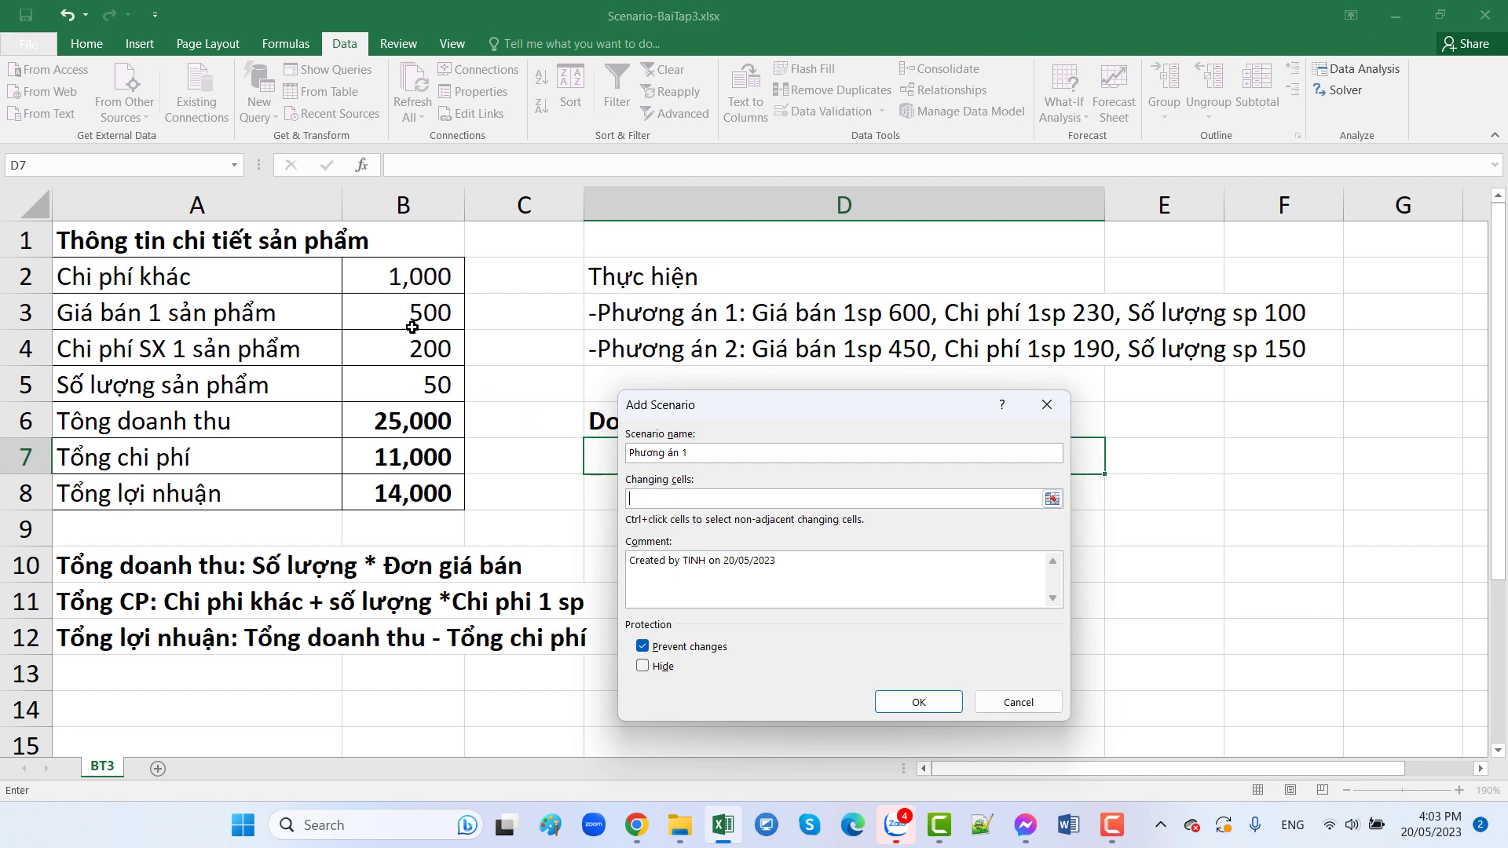
left_click(409, 321)
left_click(417, 353, "ctrl")
type(",$B$4,")
left_click(407, 378)
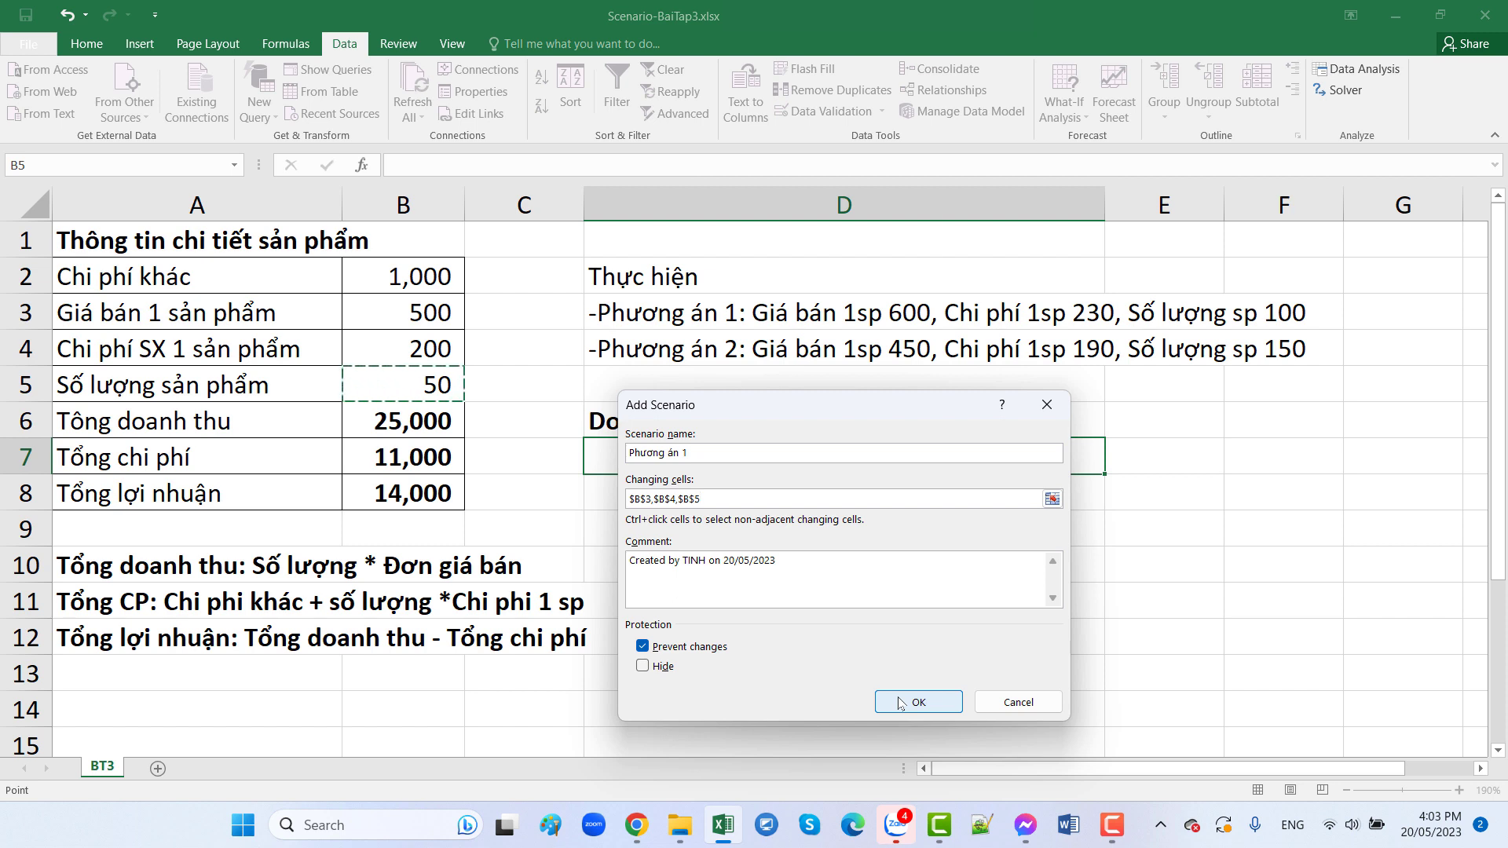
Replace the default values 500, 200, 50 with 600, 230 and 100
left_click(901, 703)
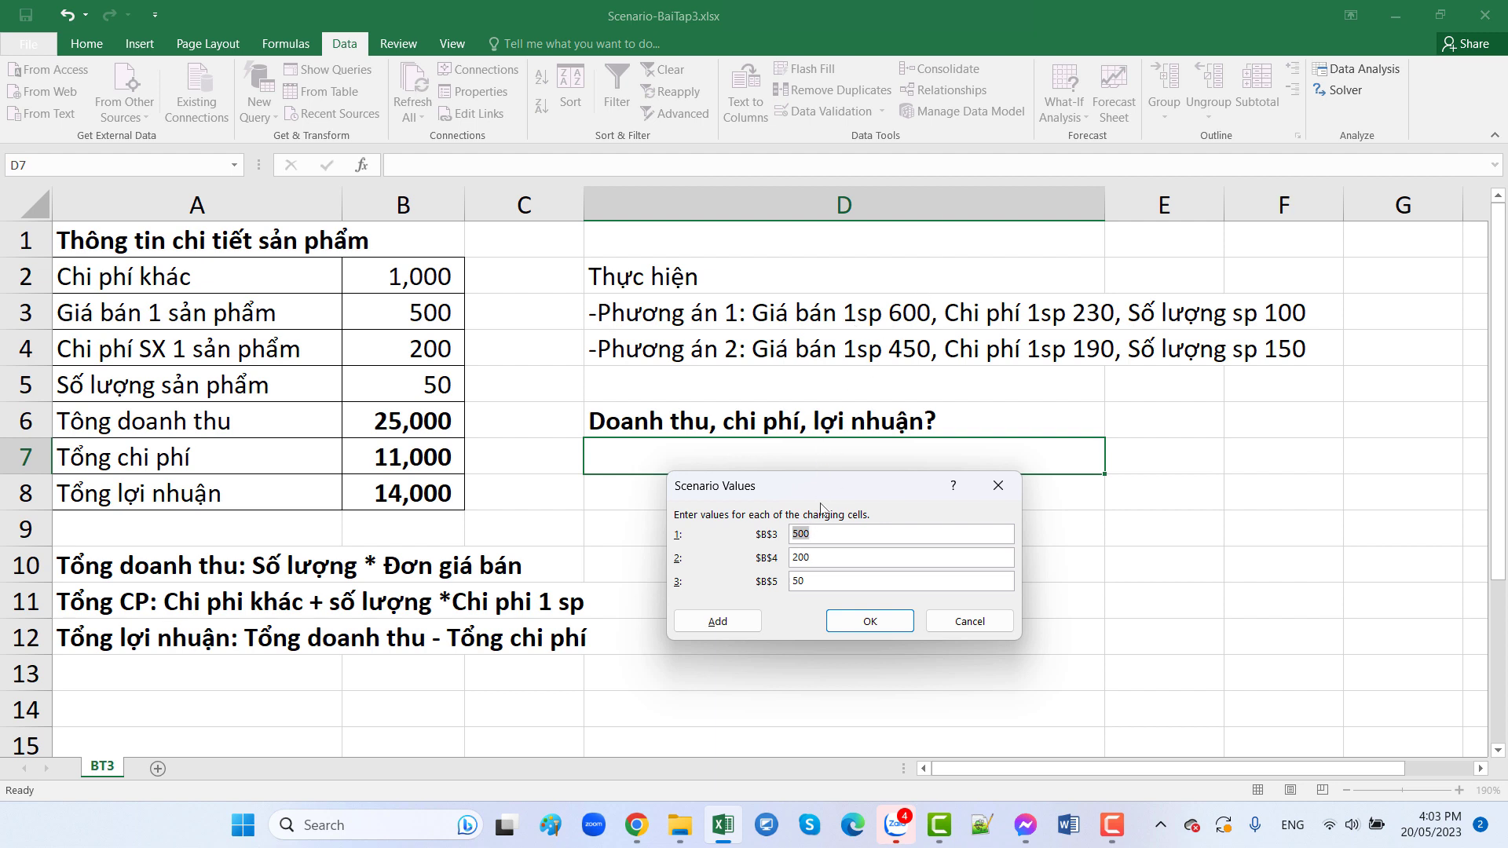
type("60")
left_click_drag(826, 558, 766, 561)
type("2")
left_click_drag(813, 581, 761, 579)
type("100")
Add a second scenario named Phương án 2 using the same changing cells
left_click(718, 622)
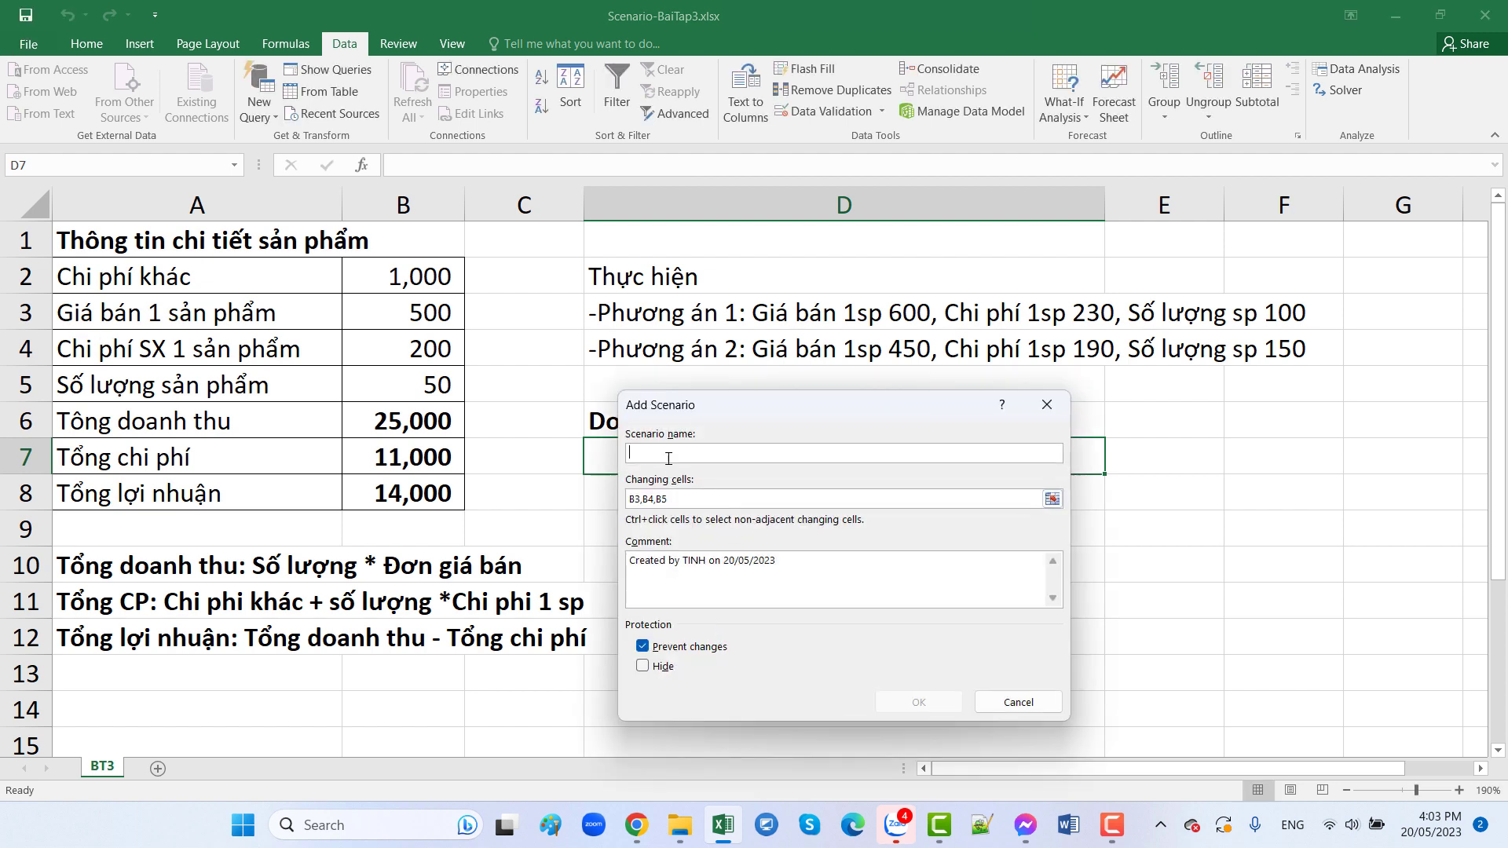
type("Phu")
left_click(637, 499)
left_click(901, 704)
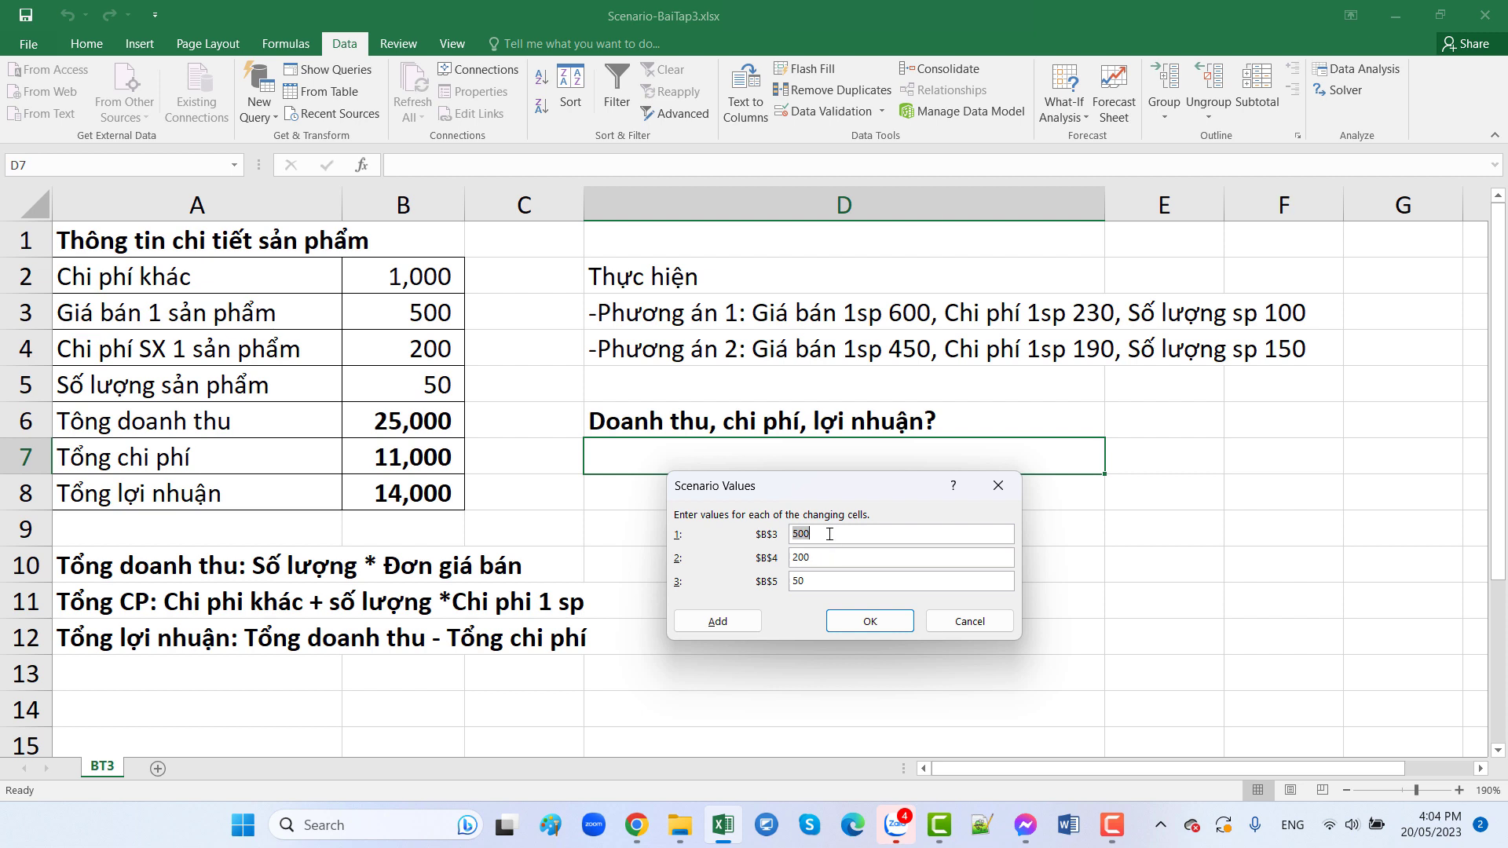
Enter scenario values 450 for $B$3, 190 for $B$4 and 150 for $B$5
type("450")
key("Tab")
type("1")
key("Tab")
type("150")
Save Phương án 2 and build a Scenario Summary report with result cells B6:B8
left_click(856, 625)
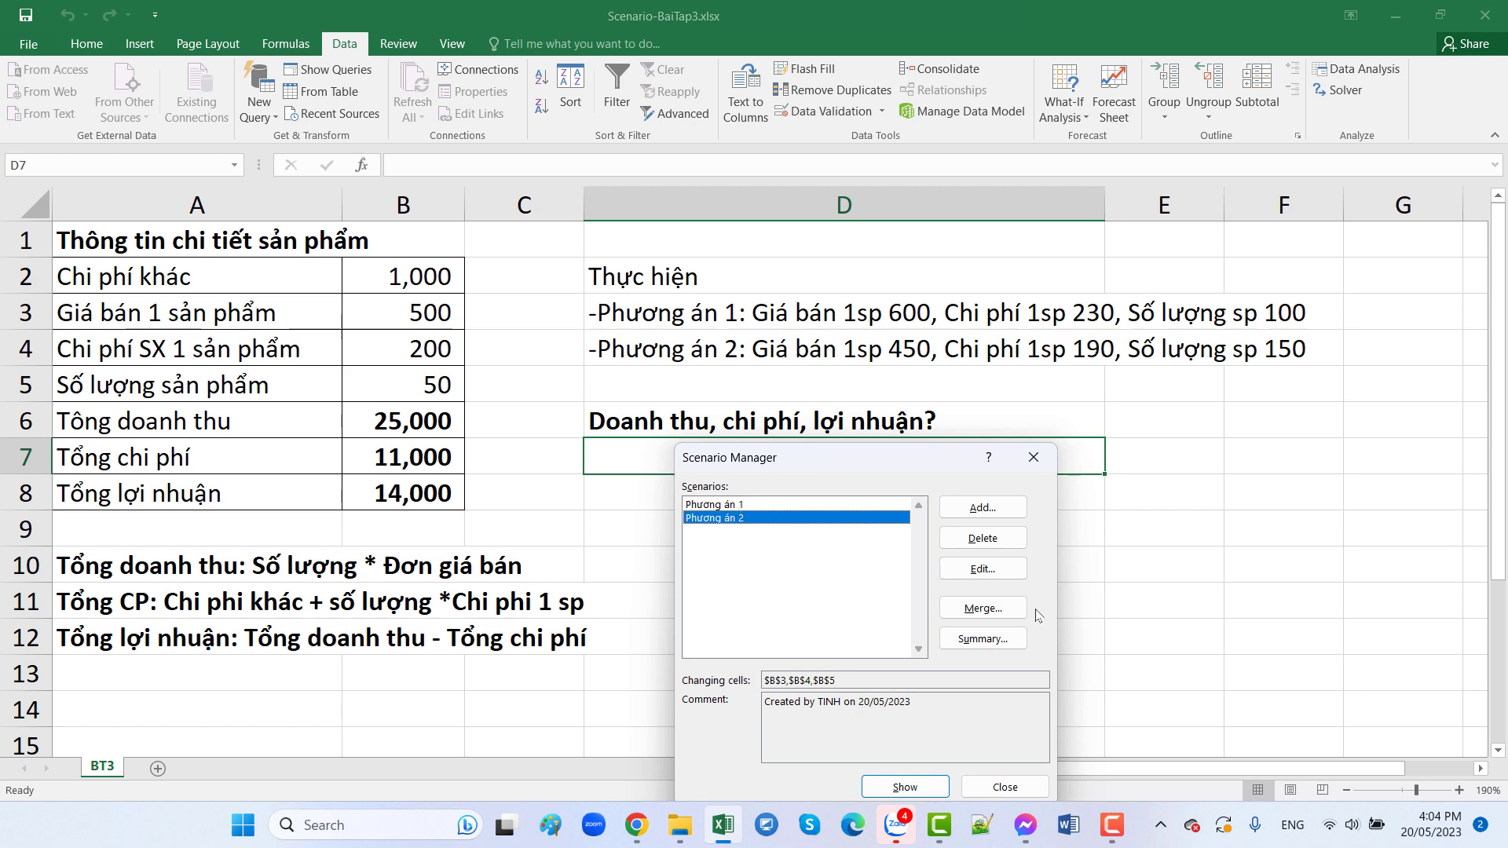
left_click(982, 638)
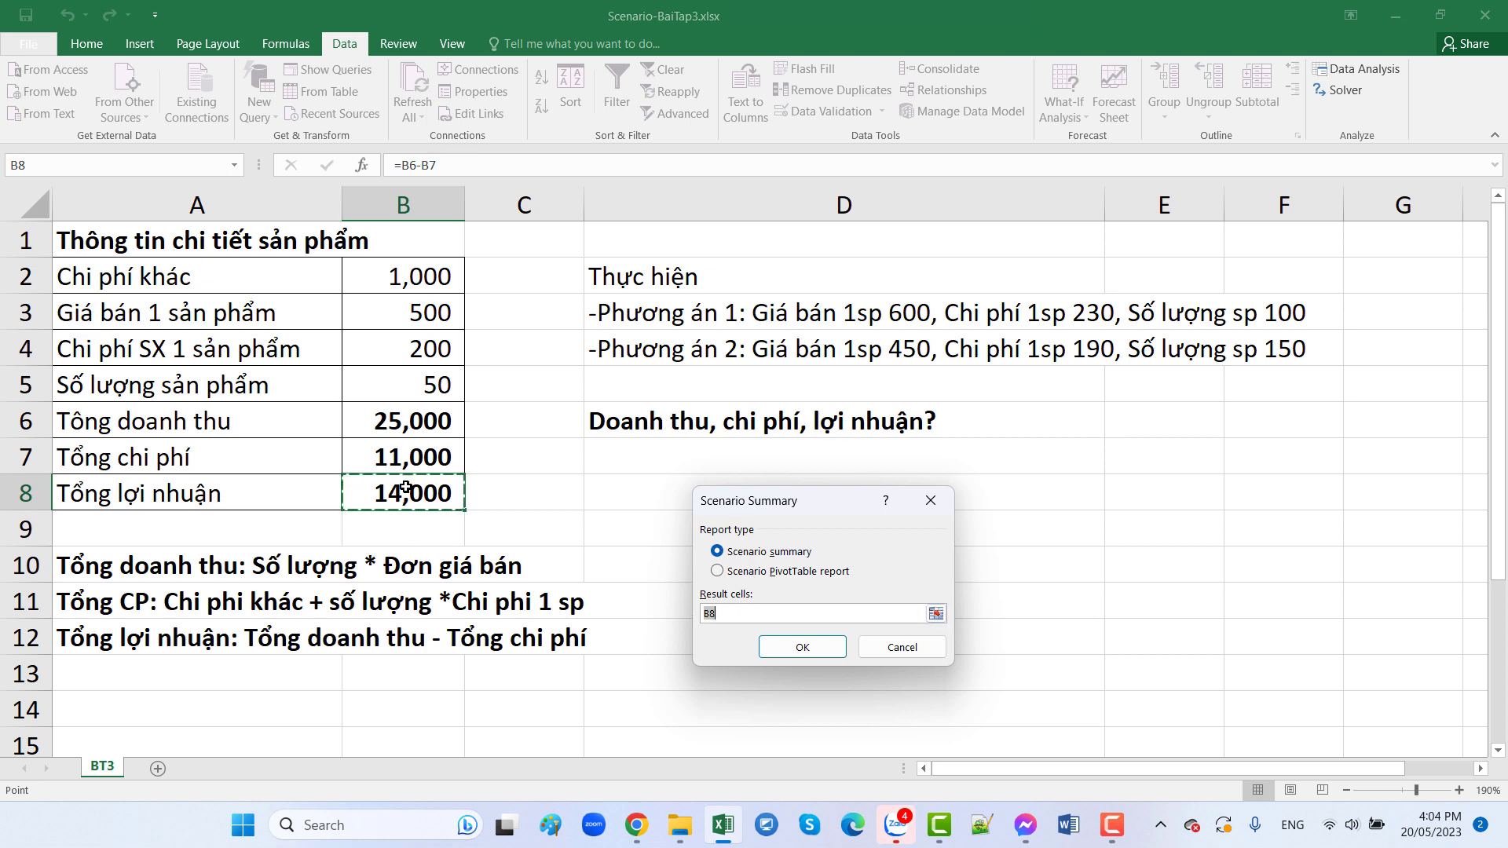
left_click_drag(411, 428, 416, 499)
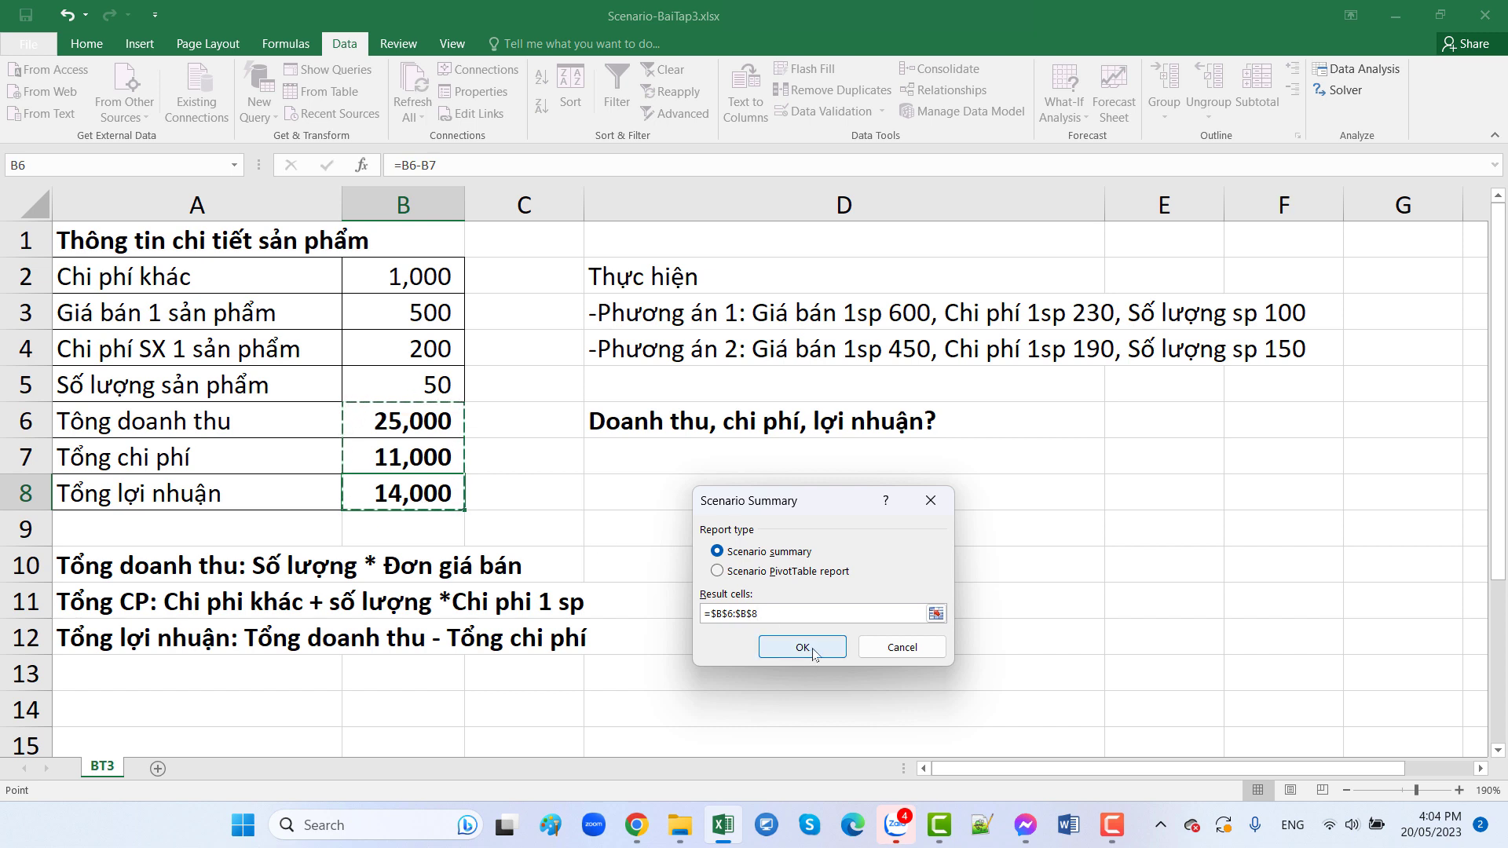
left_click(802, 647)
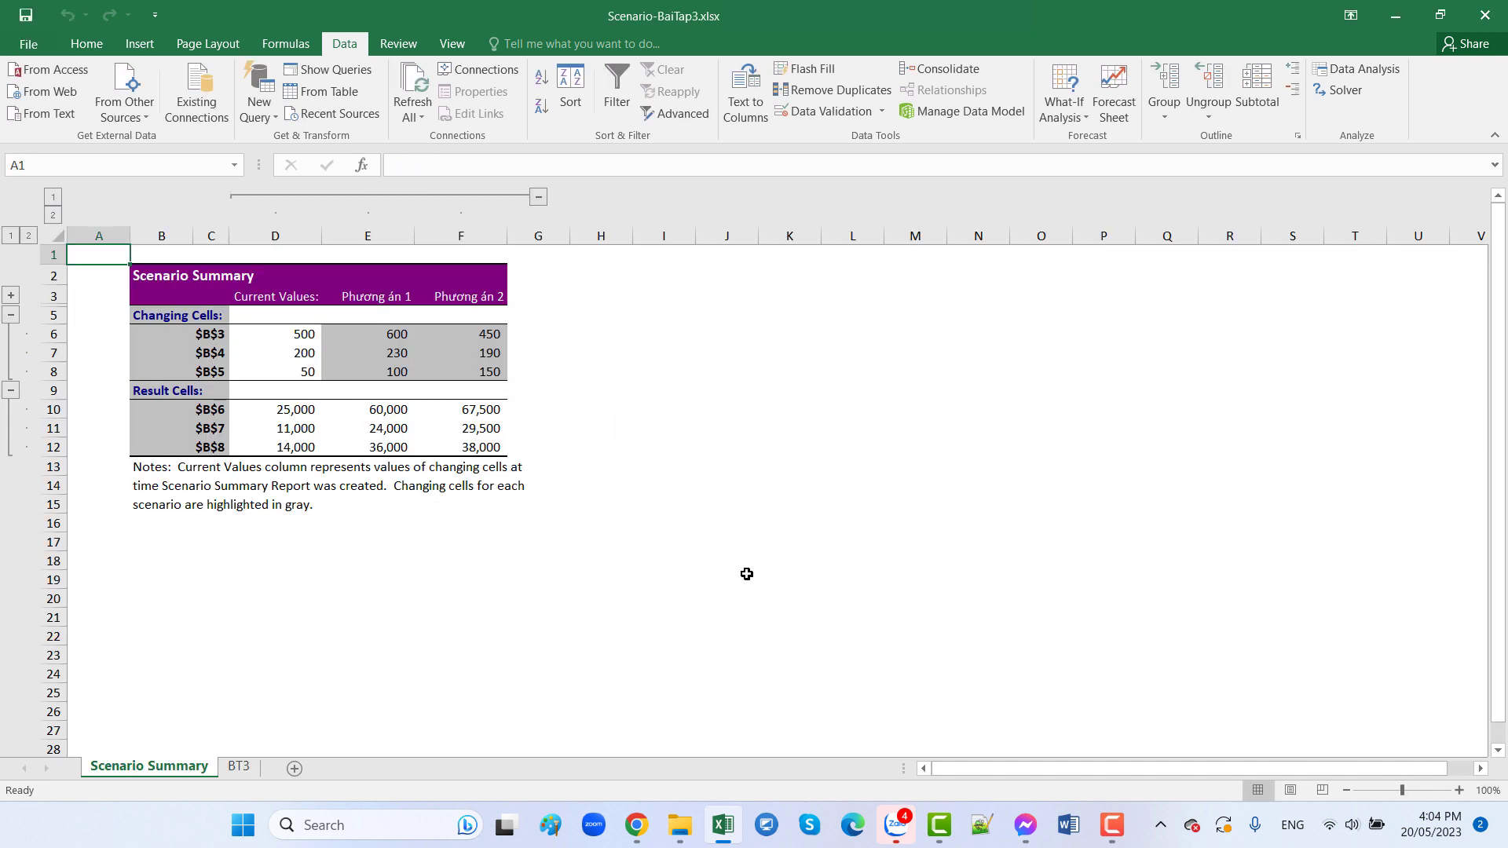
Copy the price, cost and quantity labels from BT3!A3:A5 into the summary, widening column C
scroll(747, 574, "up", 3, "ctrl")
scroll(747, 574, "up", 1, "ctrl")
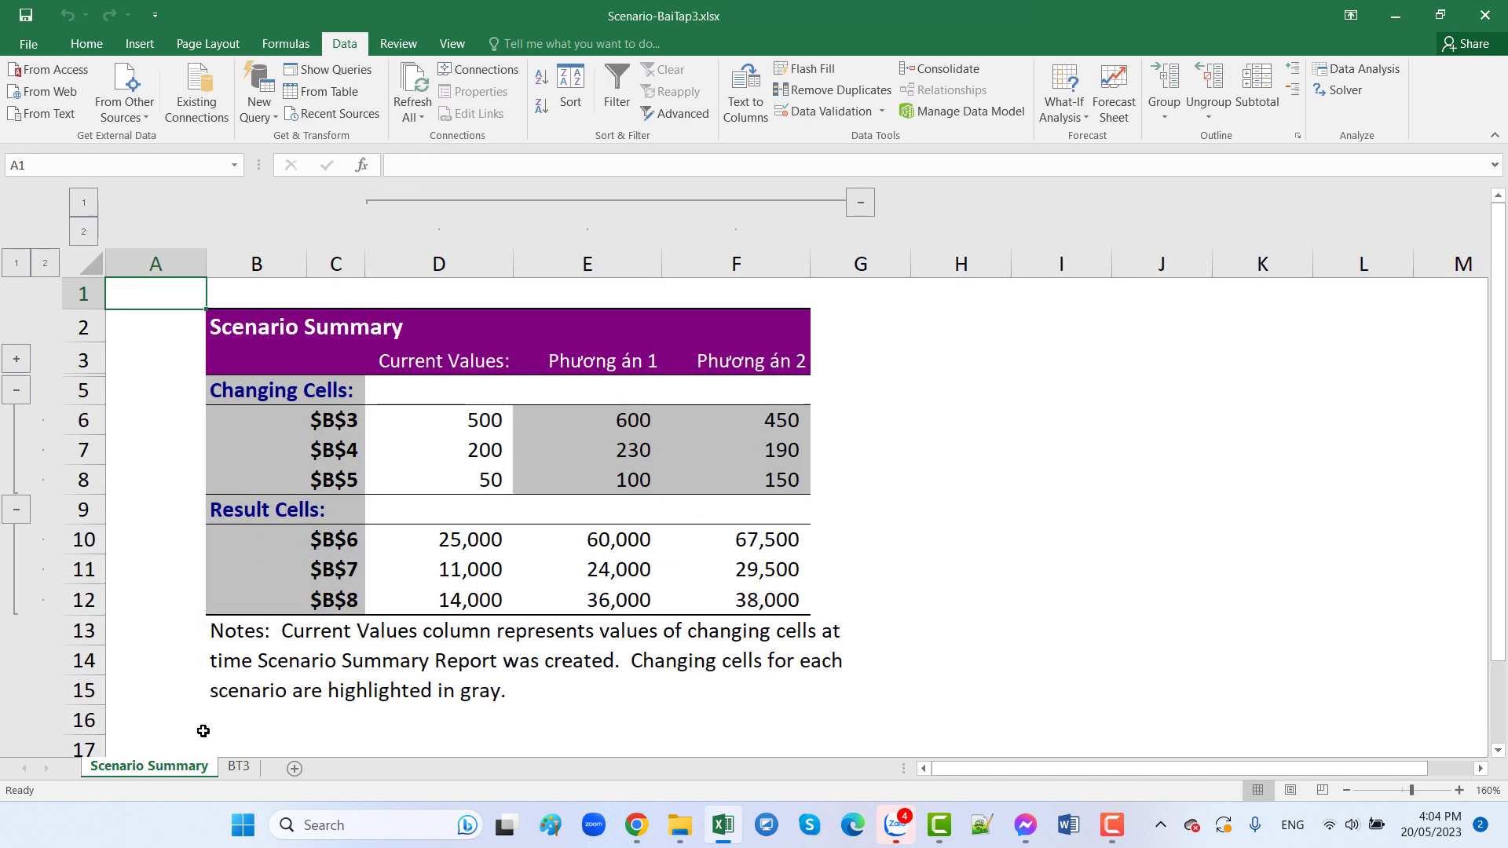
left_click(241, 766)
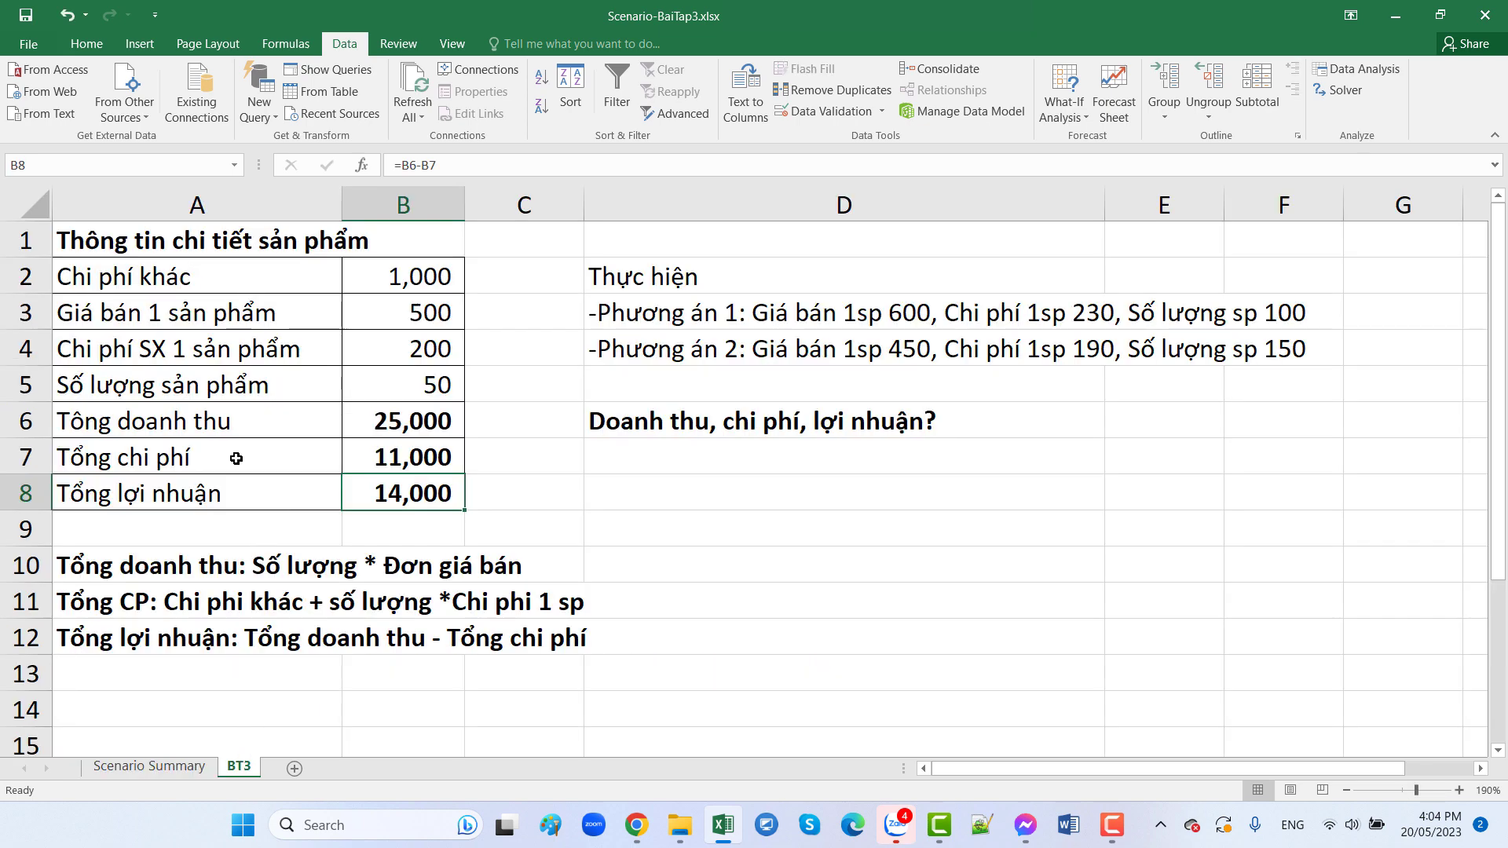
left_click_drag(226, 318, 229, 371)
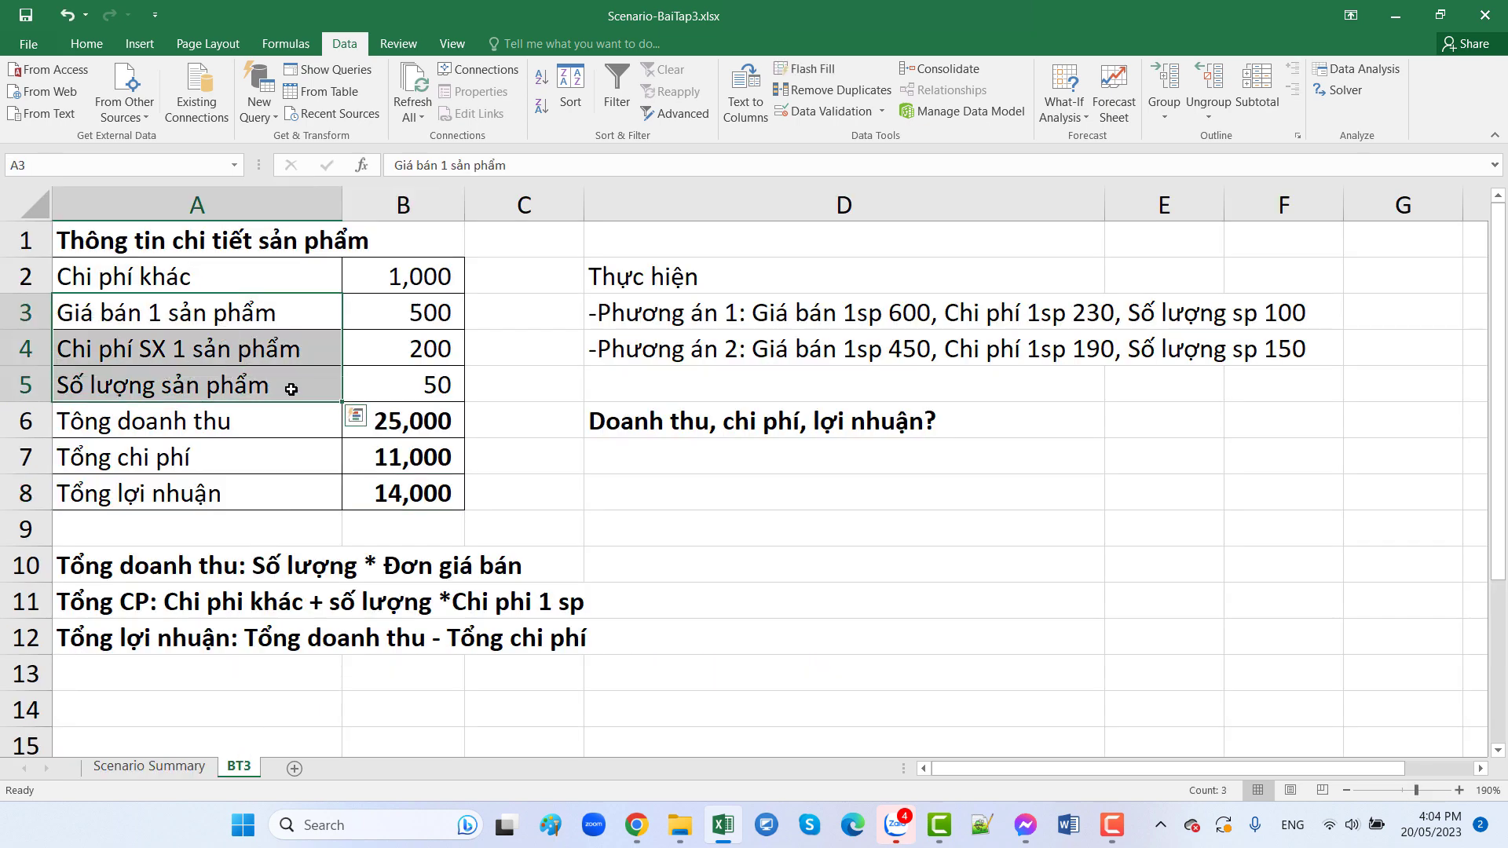
key("ctrl+c")
left_click(202, 771)
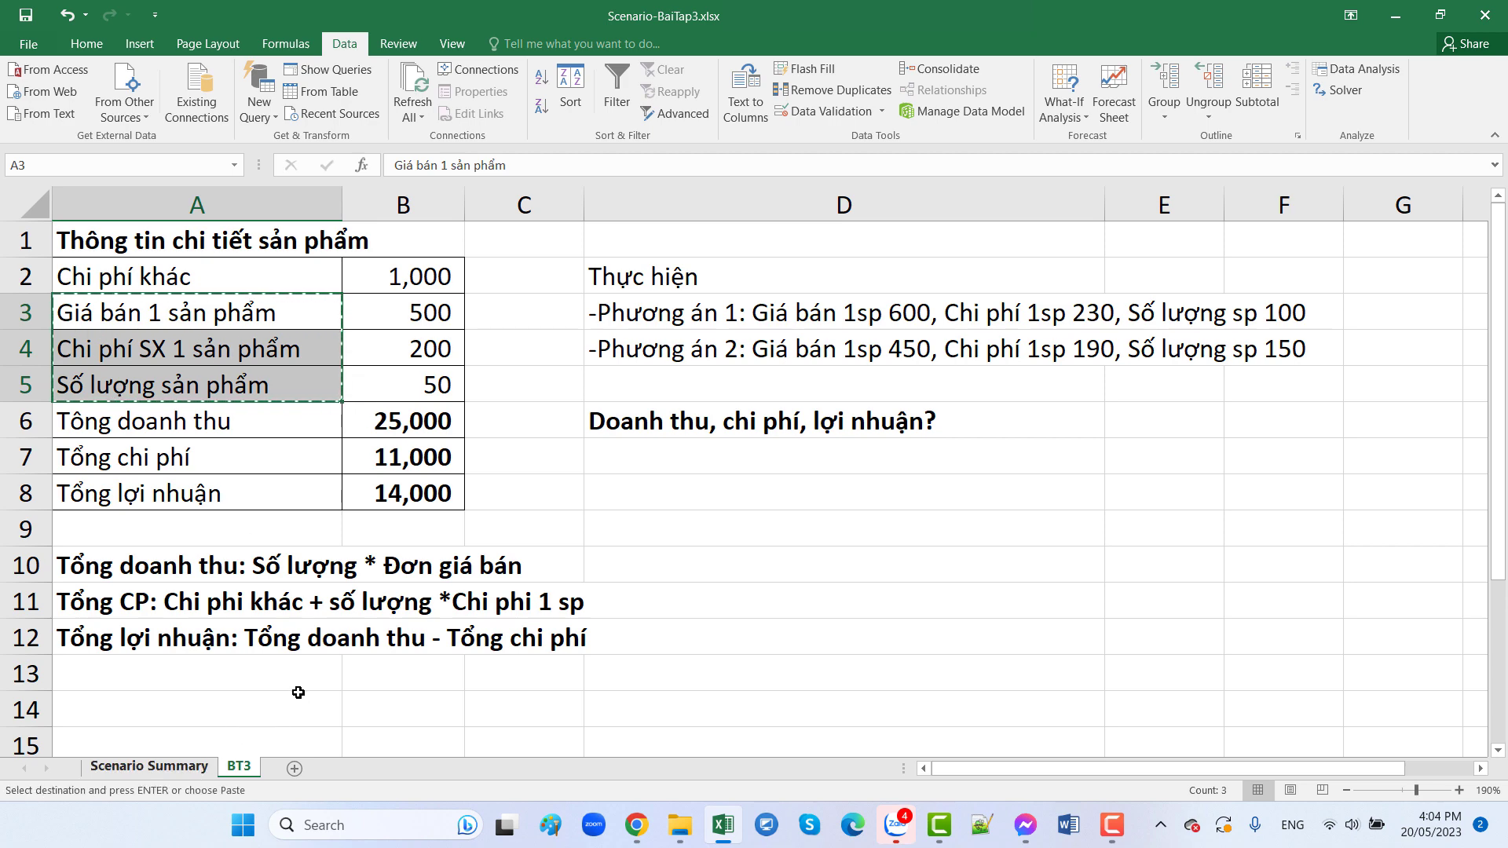
key("ctrl+v")
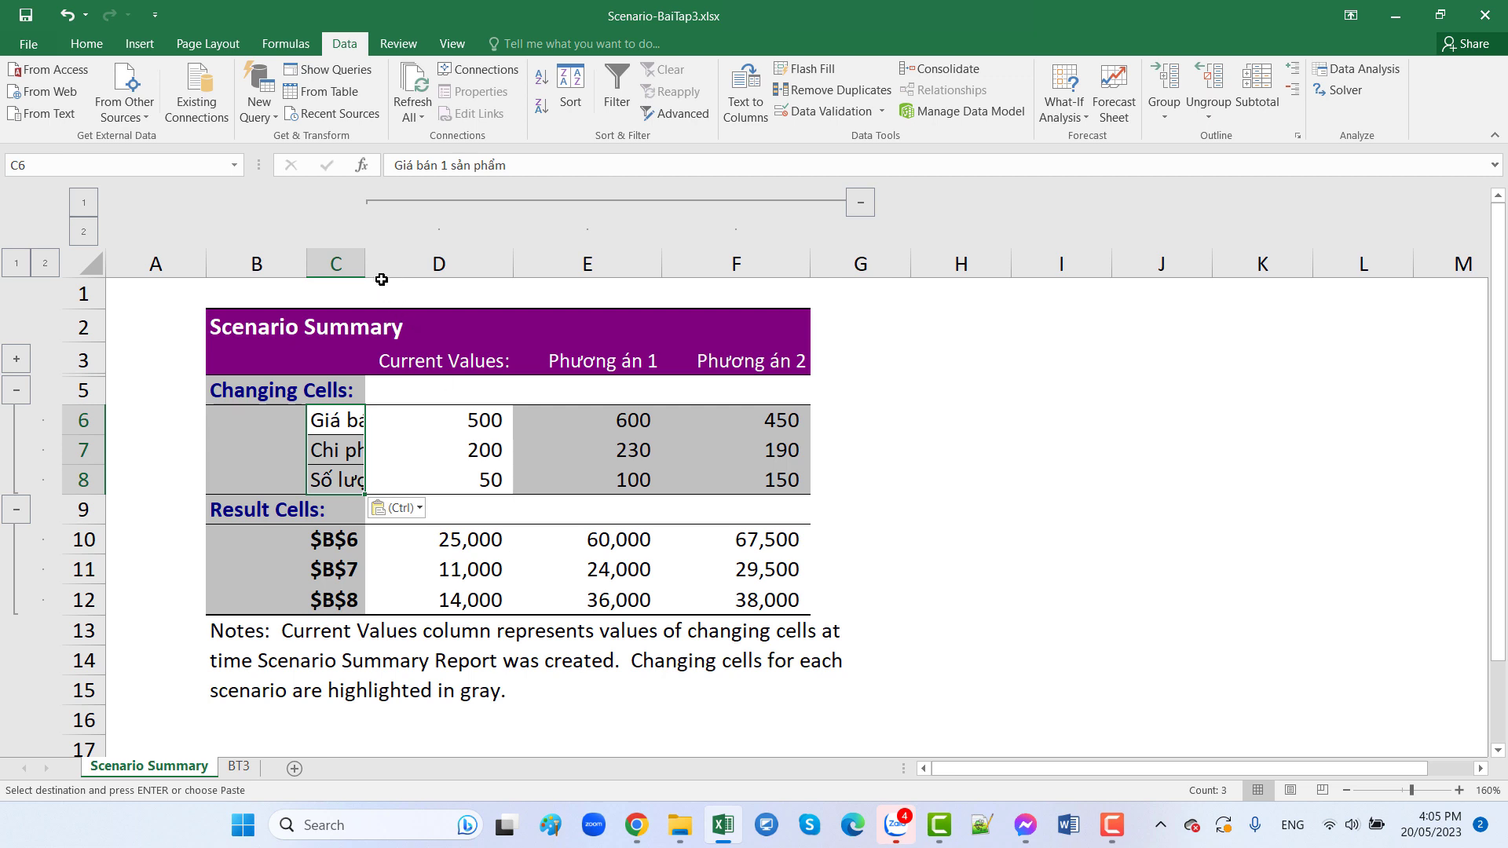
mouse_move(365, 264)
left_mouse_down()
mouse_move(497, 283)
mouse_move(512, 264)
left_mouse_up()
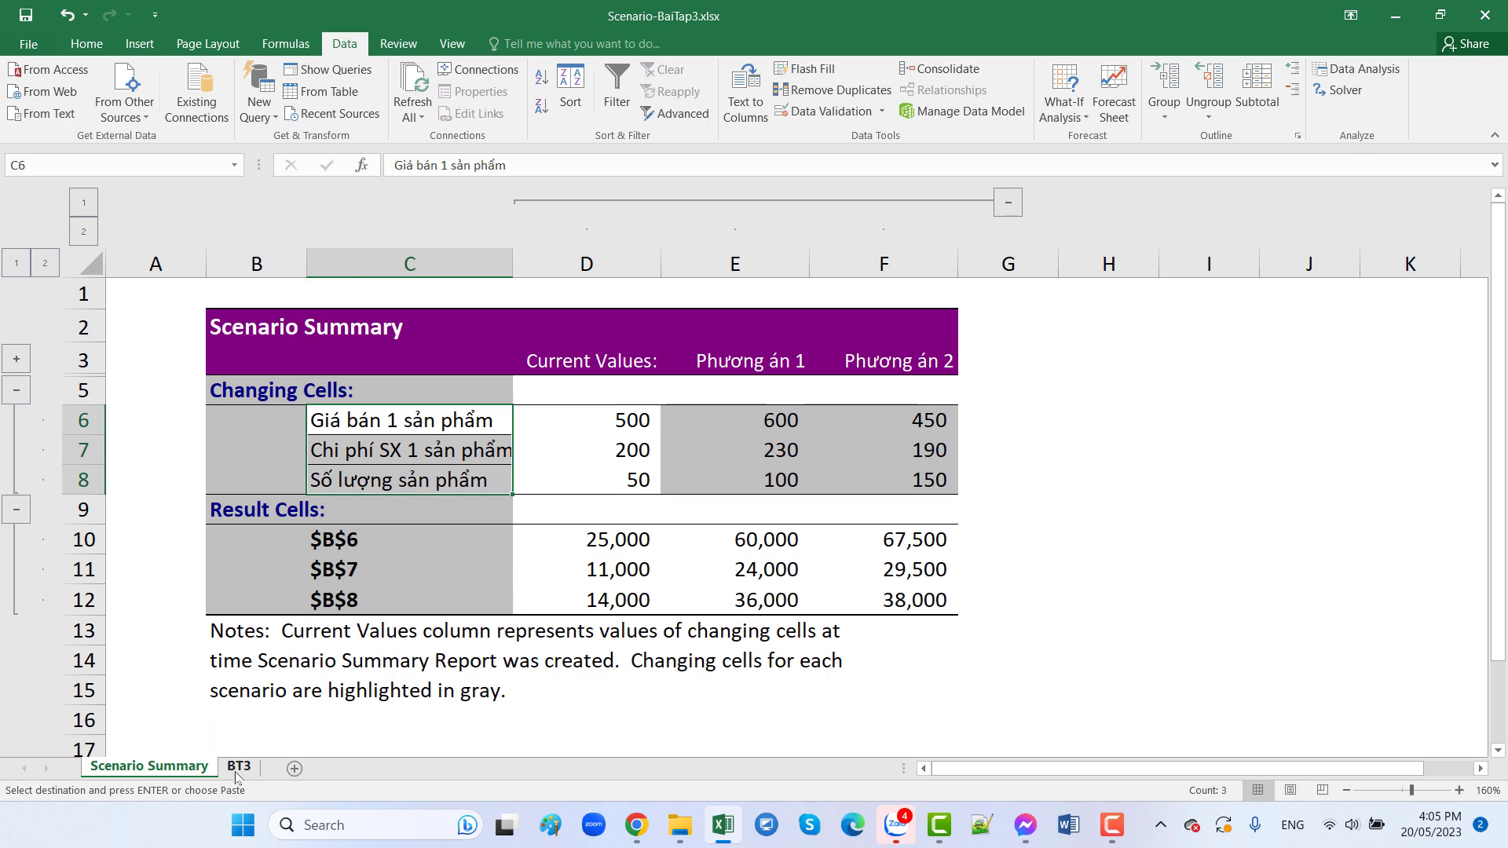
Replace the result cell references in C10:C12 with the revenue, cost and profit labels from BT3
left_click(238, 767)
left_click_drag(240, 424, 250, 491)
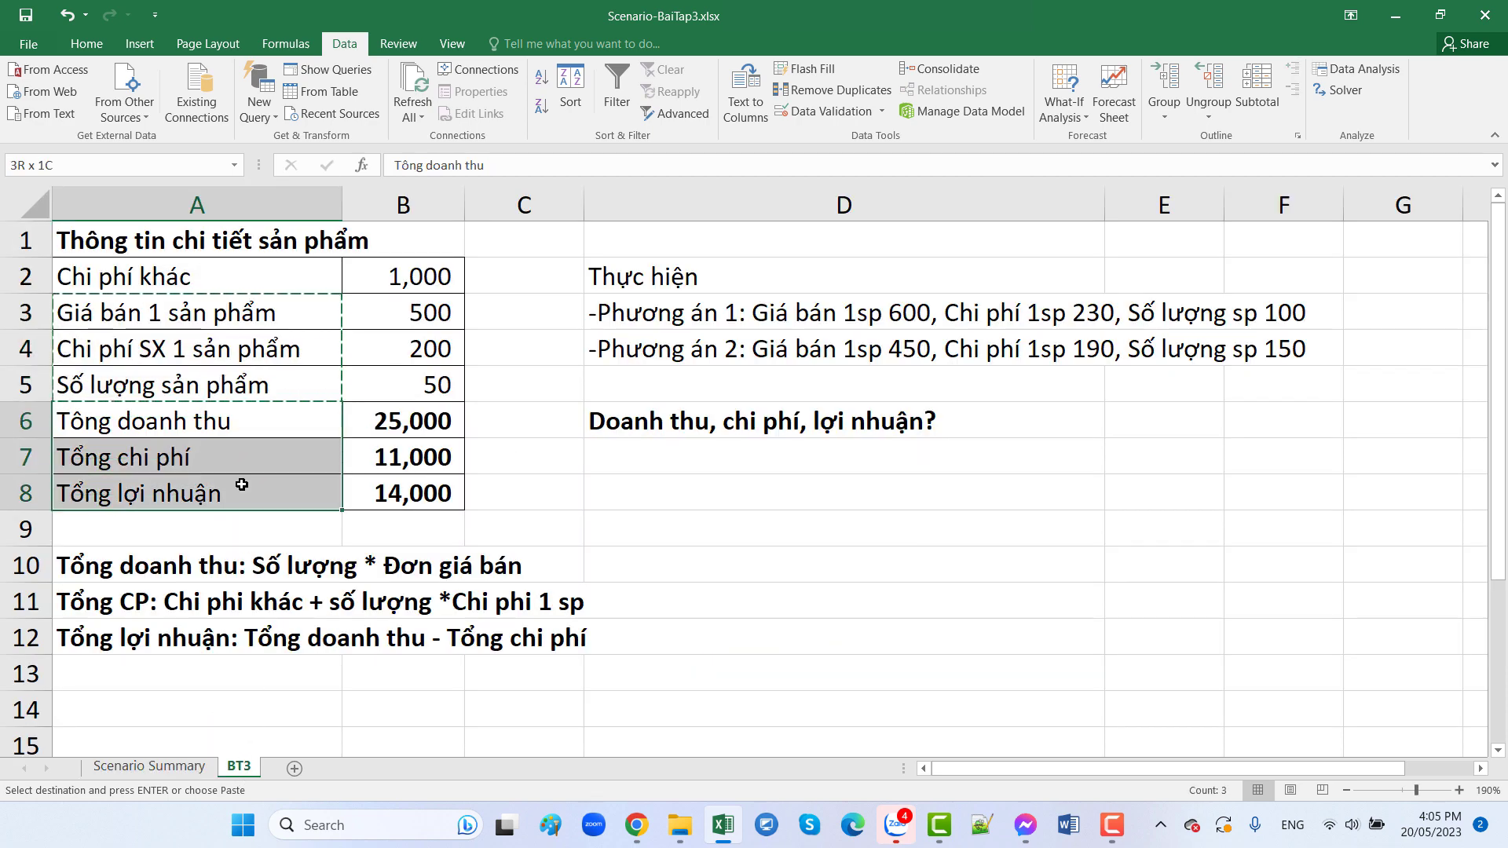
left_click(175, 768)
left_click_drag(396, 538, 408, 600)
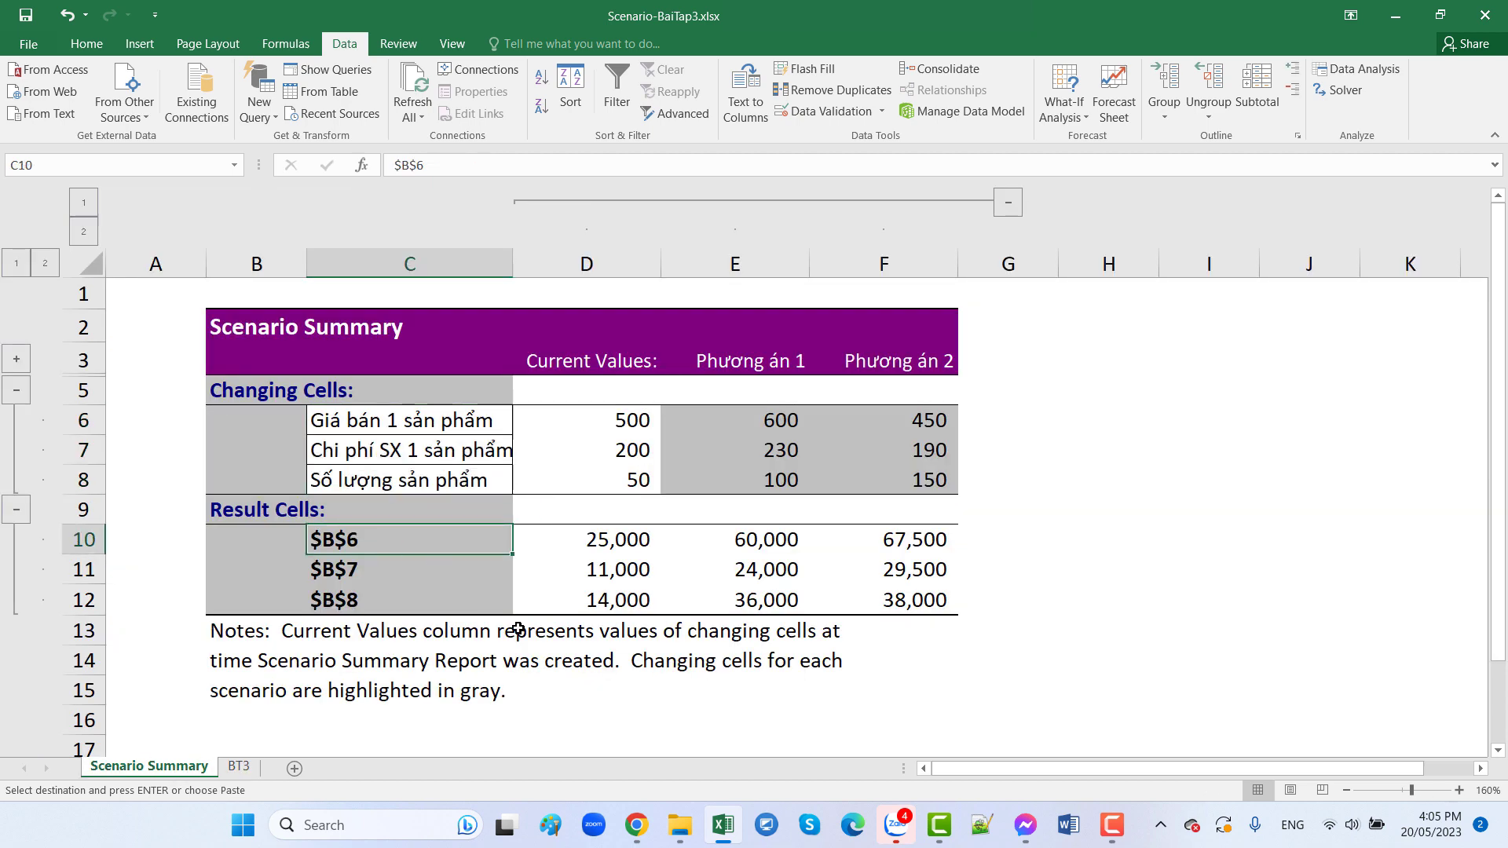
key("ctrl+v")
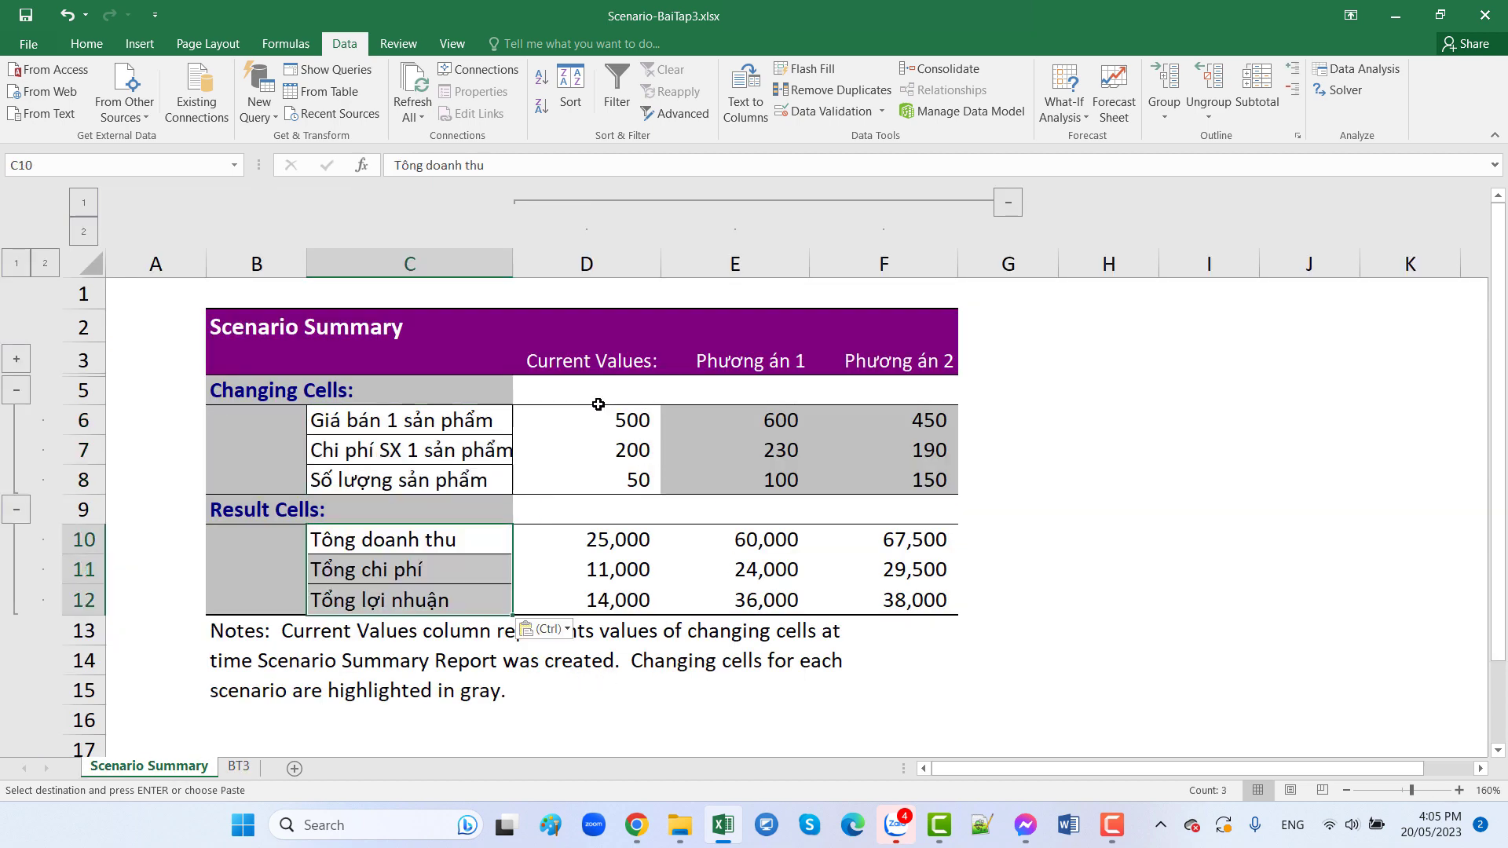
left_click_drag(601, 414, 601, 477)
left_click(606, 428)
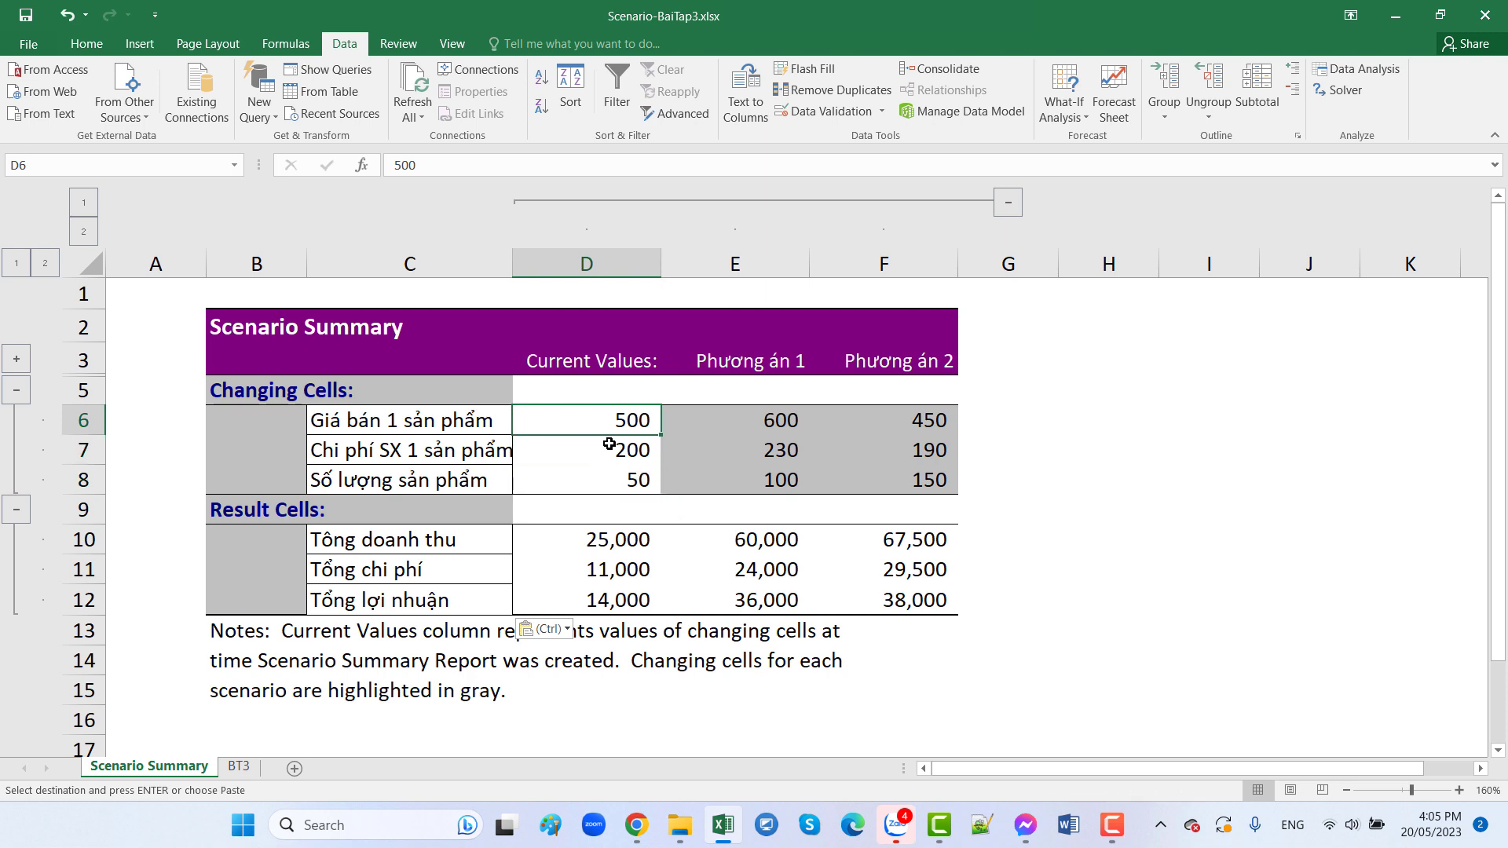
left_click(610, 445)
left_click(621, 485)
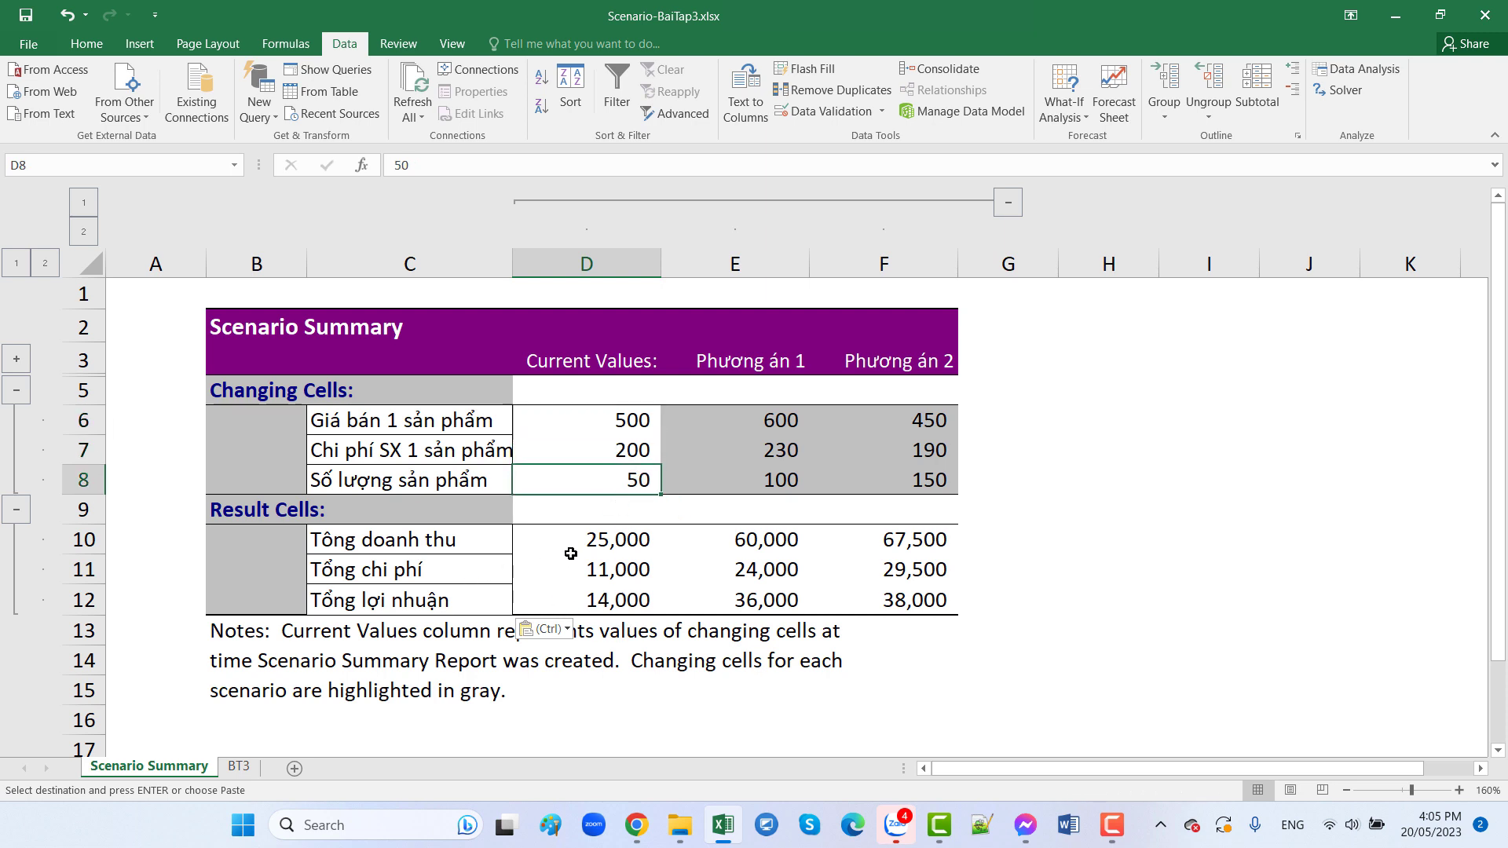
left_click(599, 542)
left_click(621, 574)
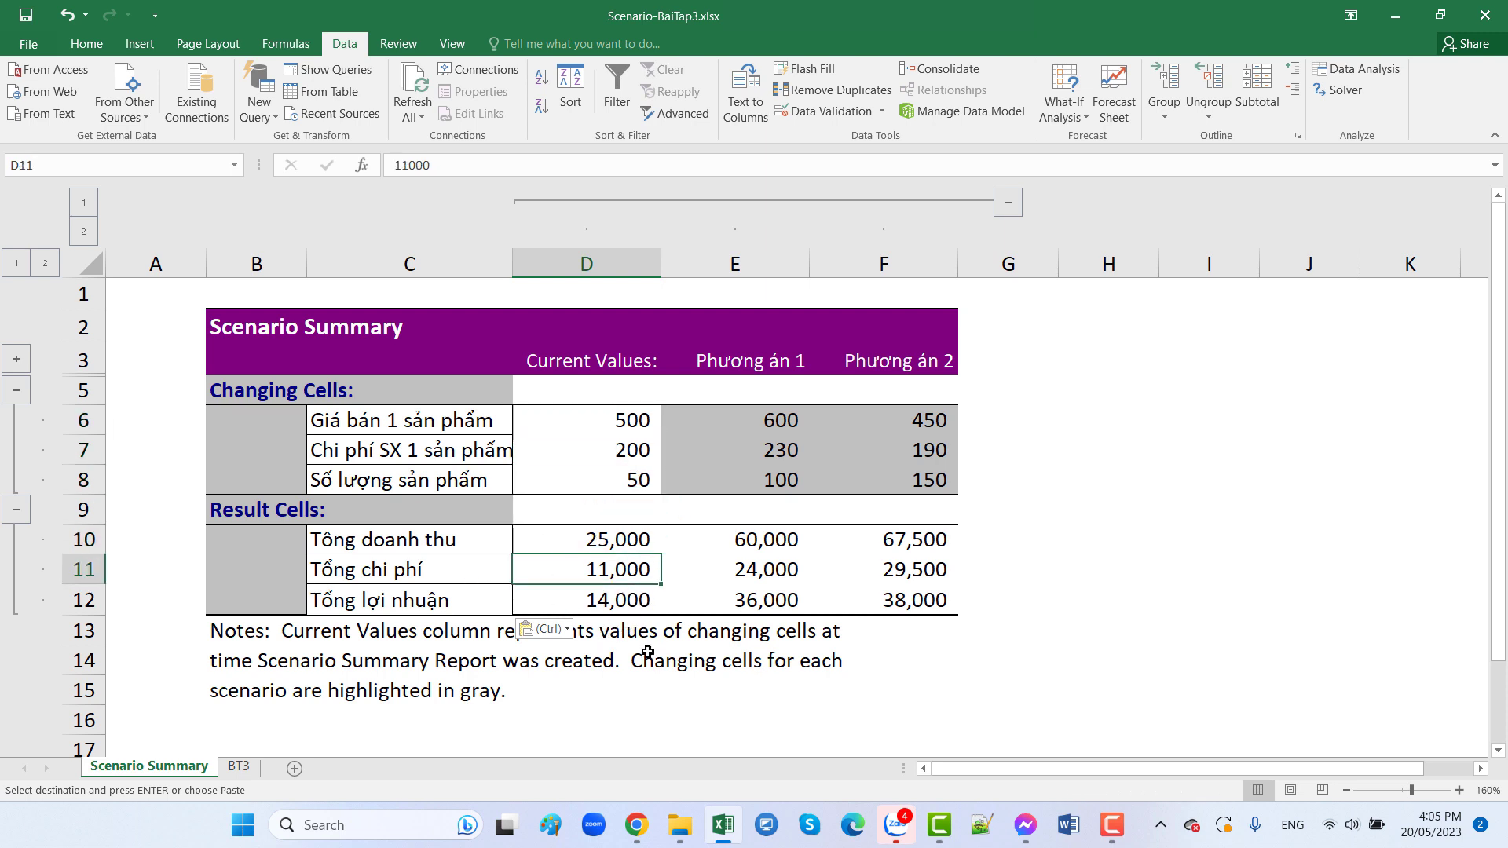
left_click(625, 609)
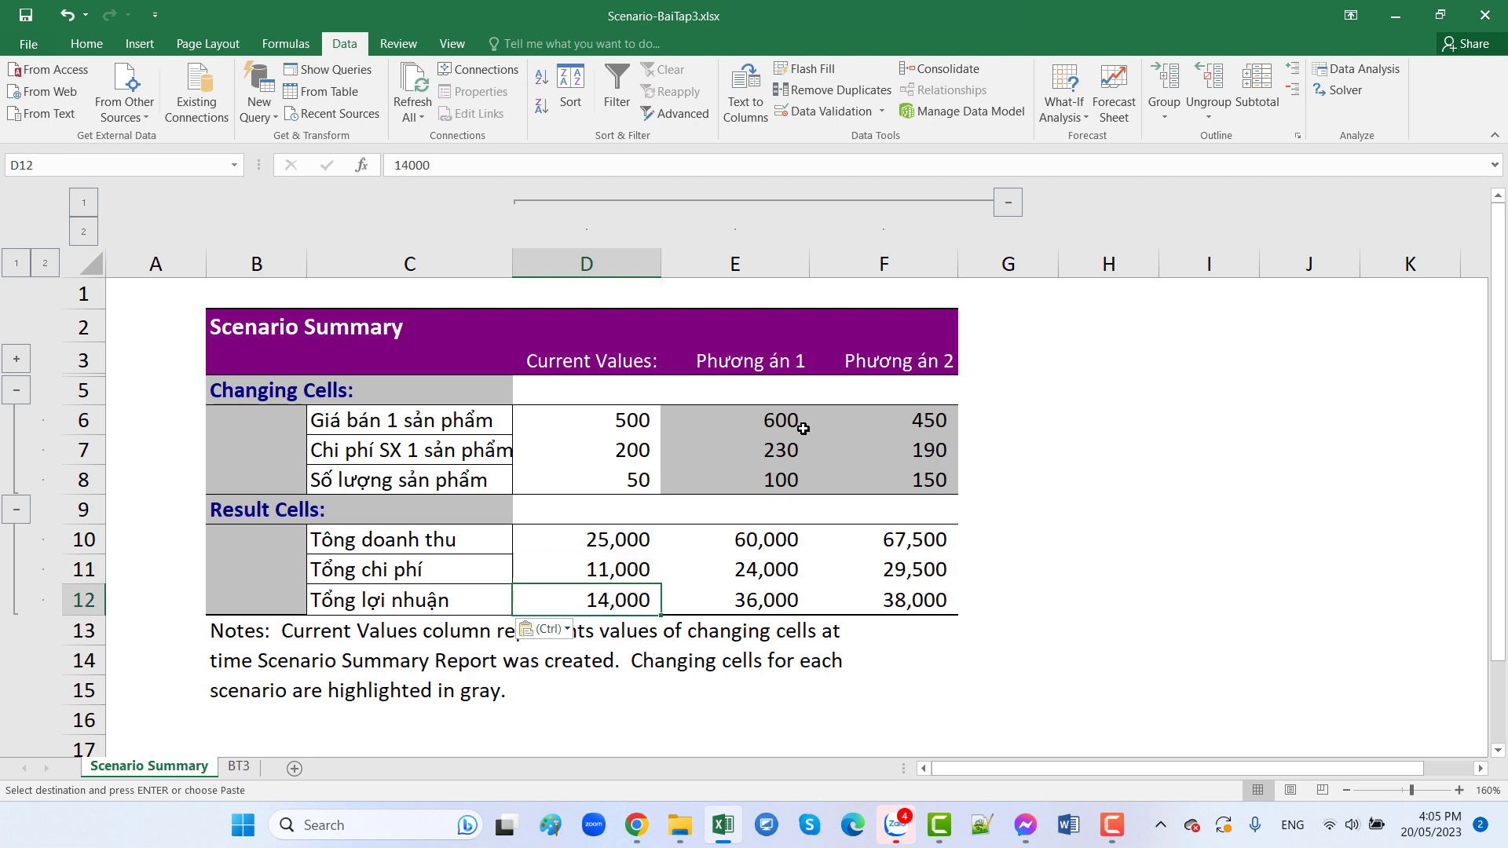
left_click_drag(790, 425, 777, 480)
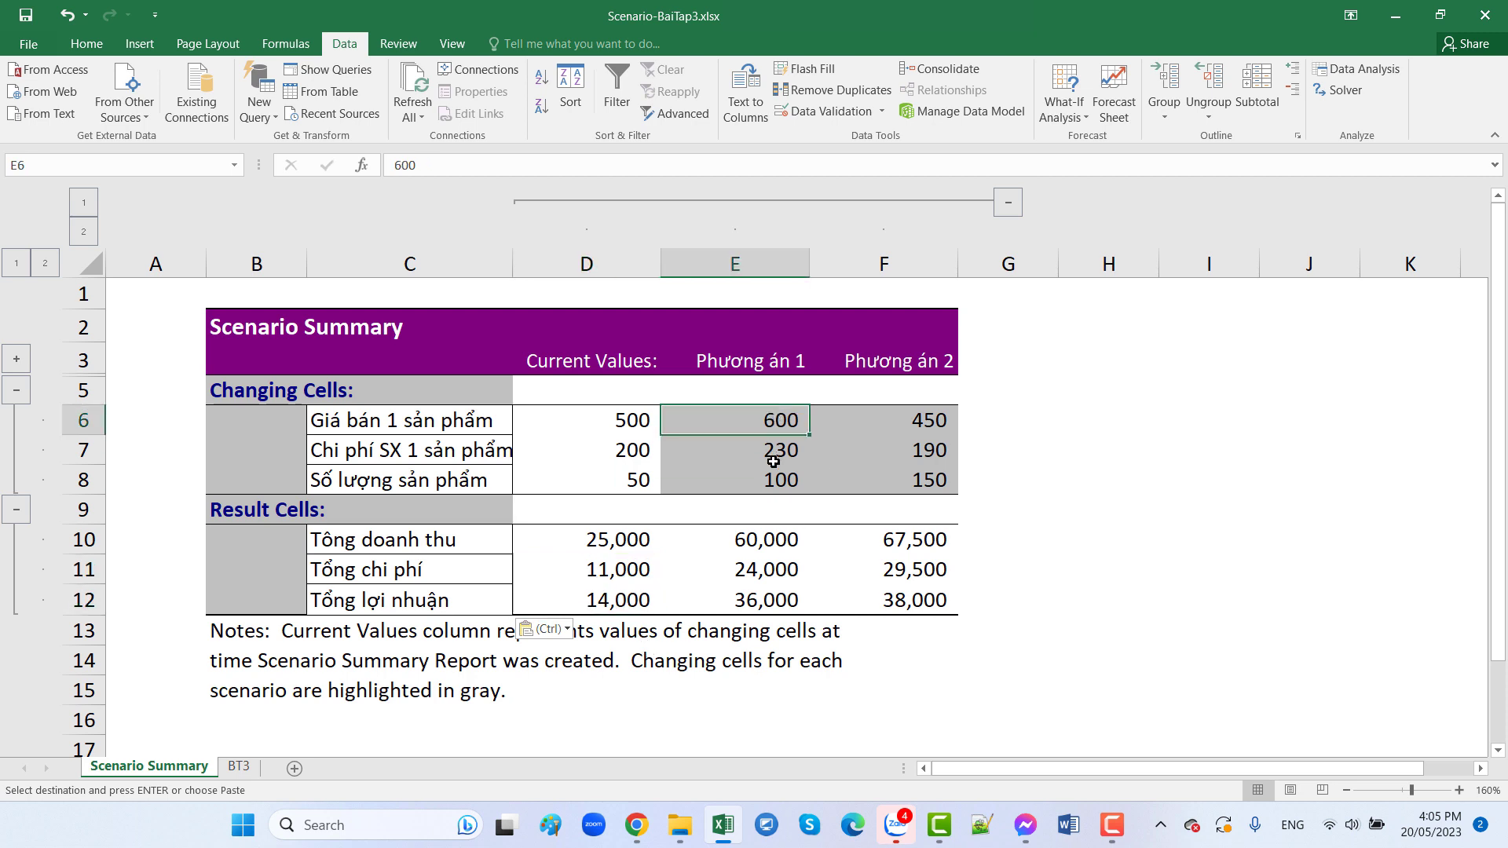
left_click(770, 542)
left_click(770, 571)
left_click(768, 602)
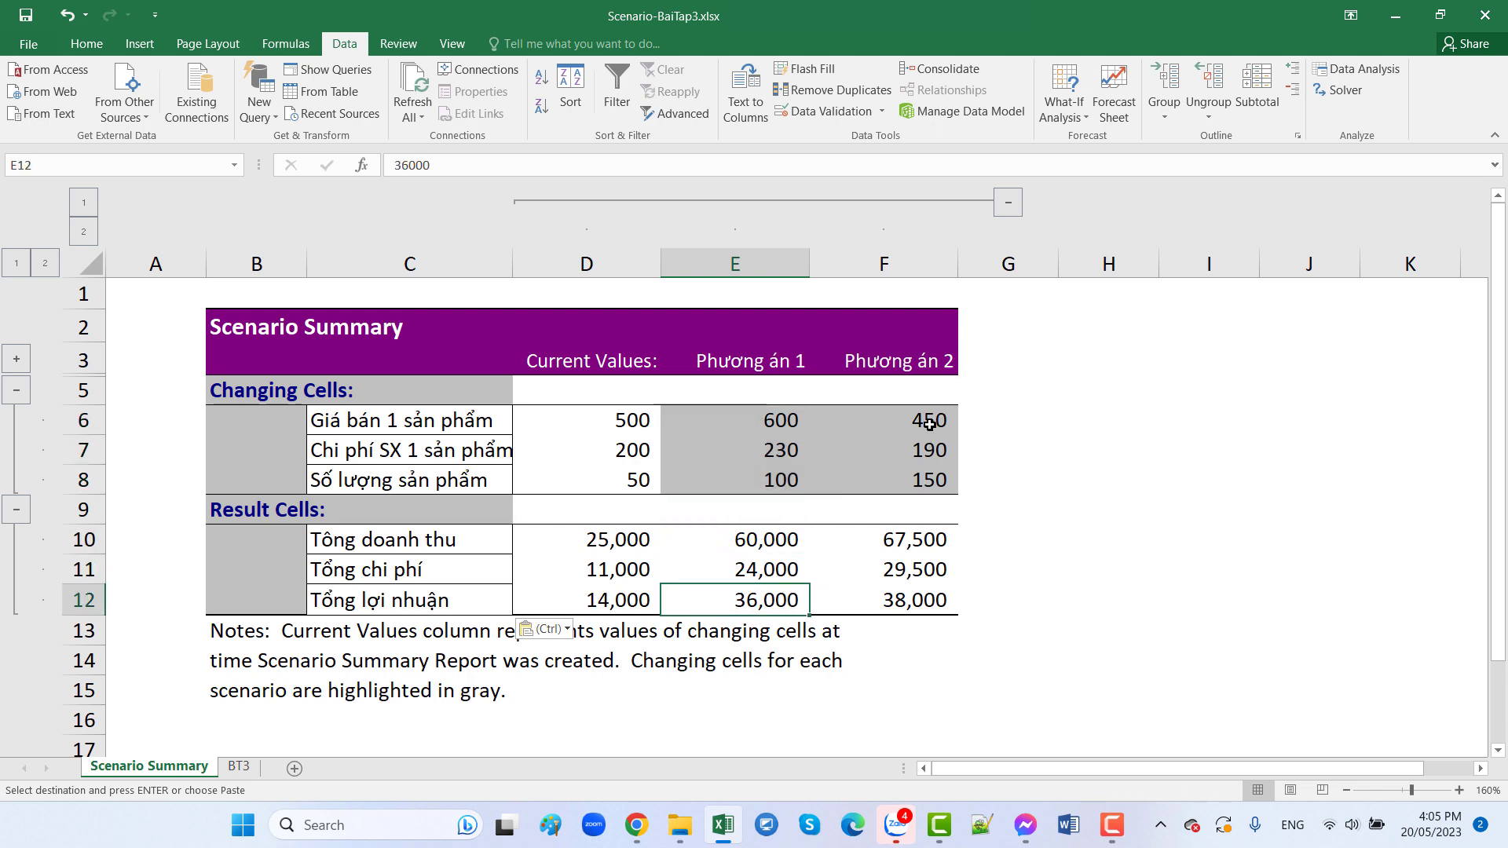
left_click_drag(919, 542, 923, 594)
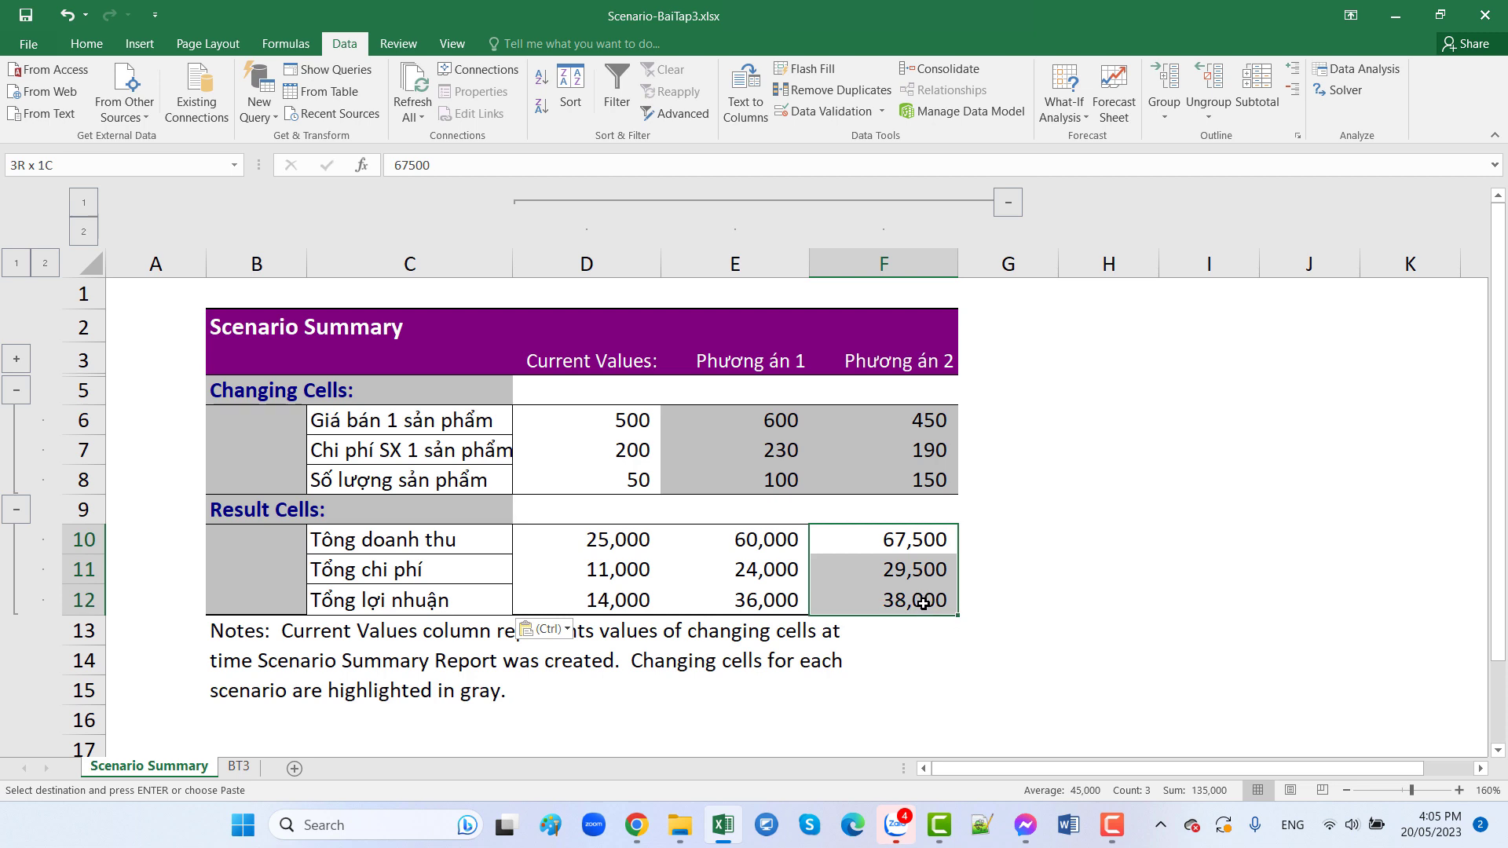
left_click(943, 684)
left_click(1084, 622)
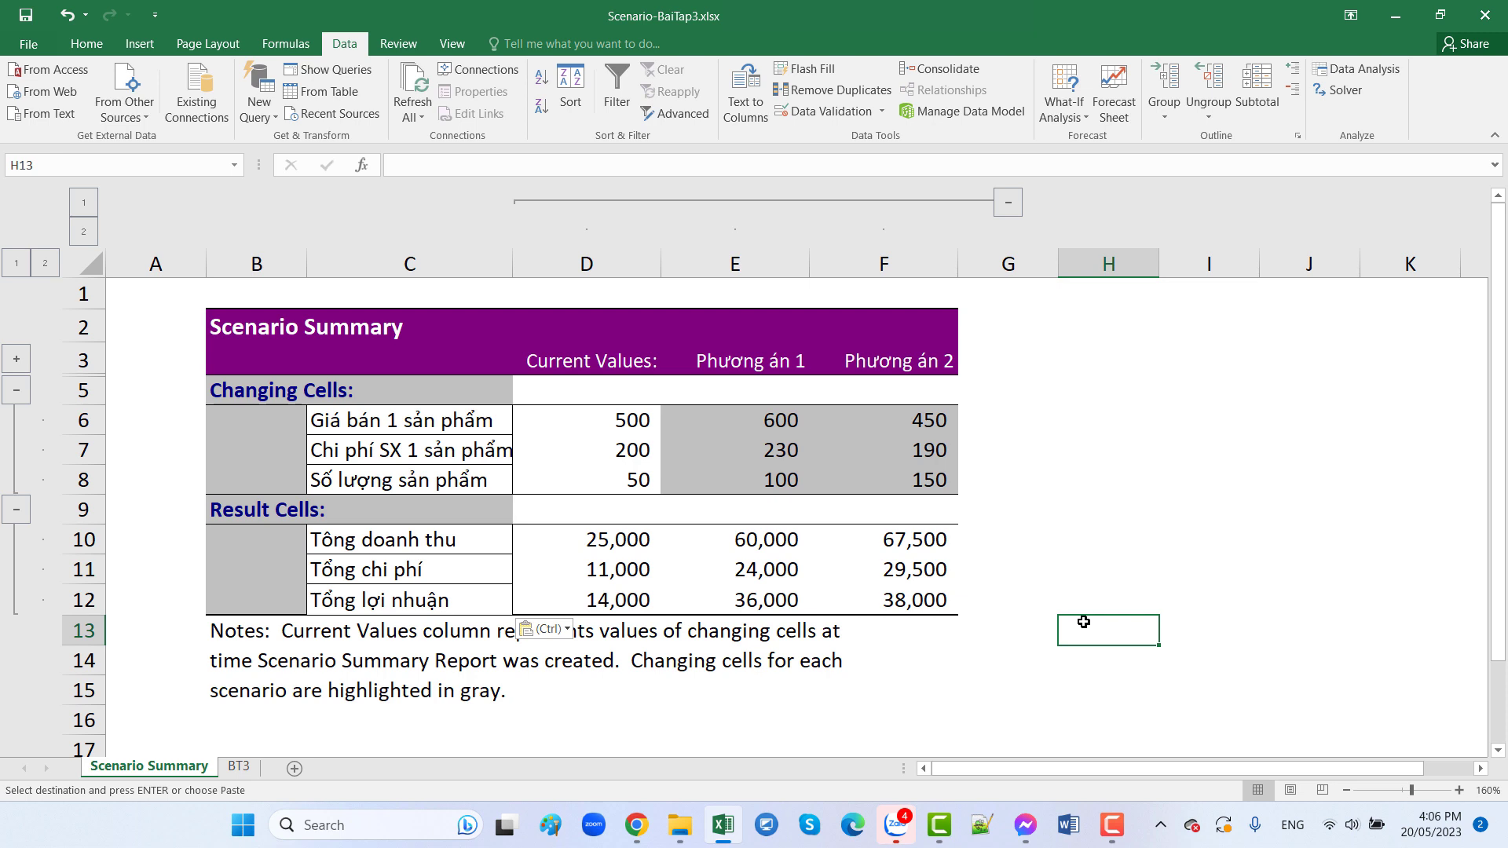
left_click(1032, 664)
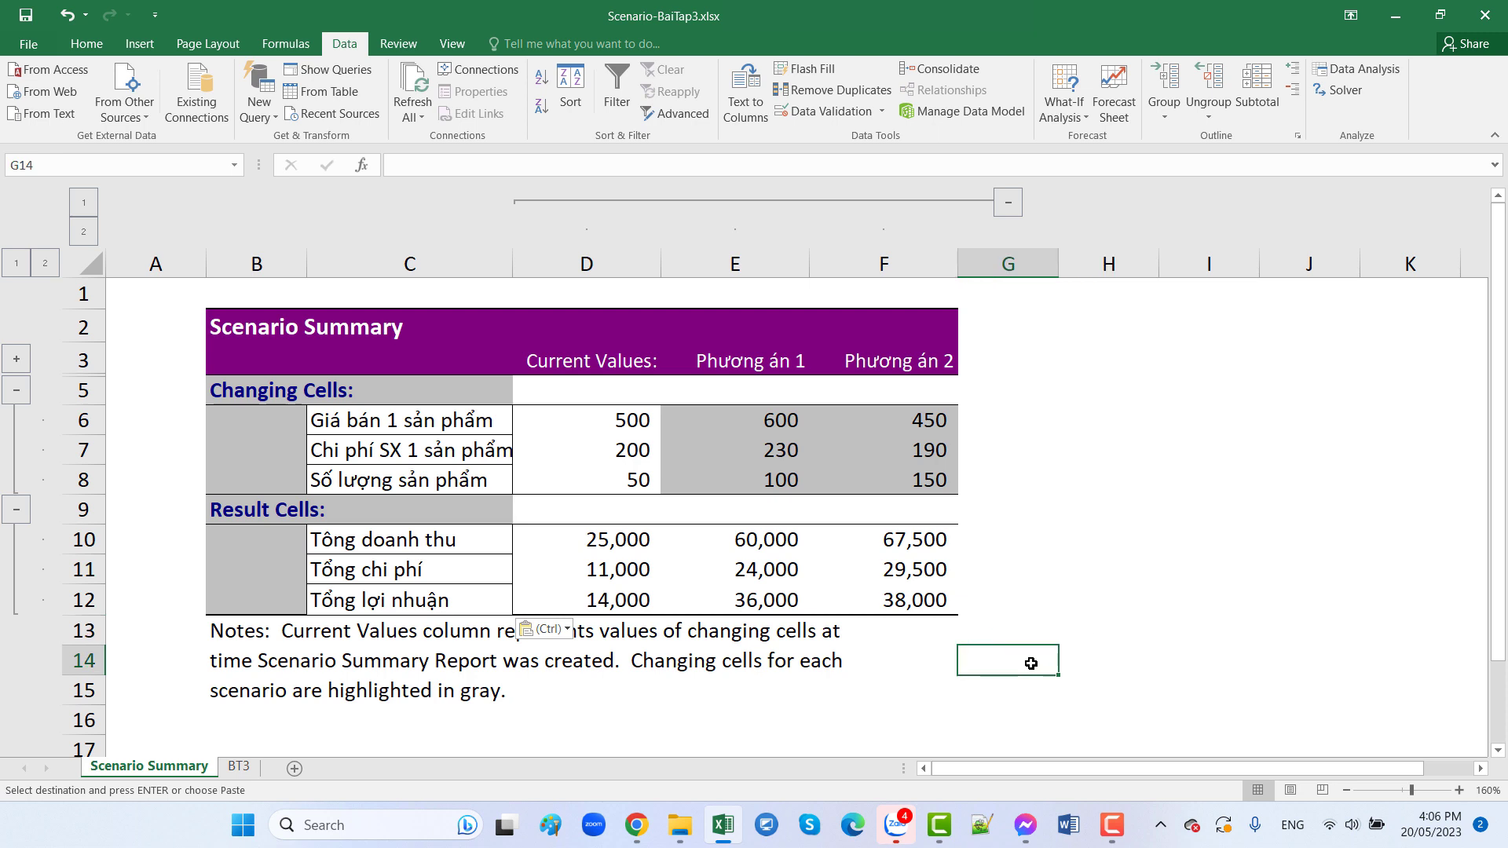